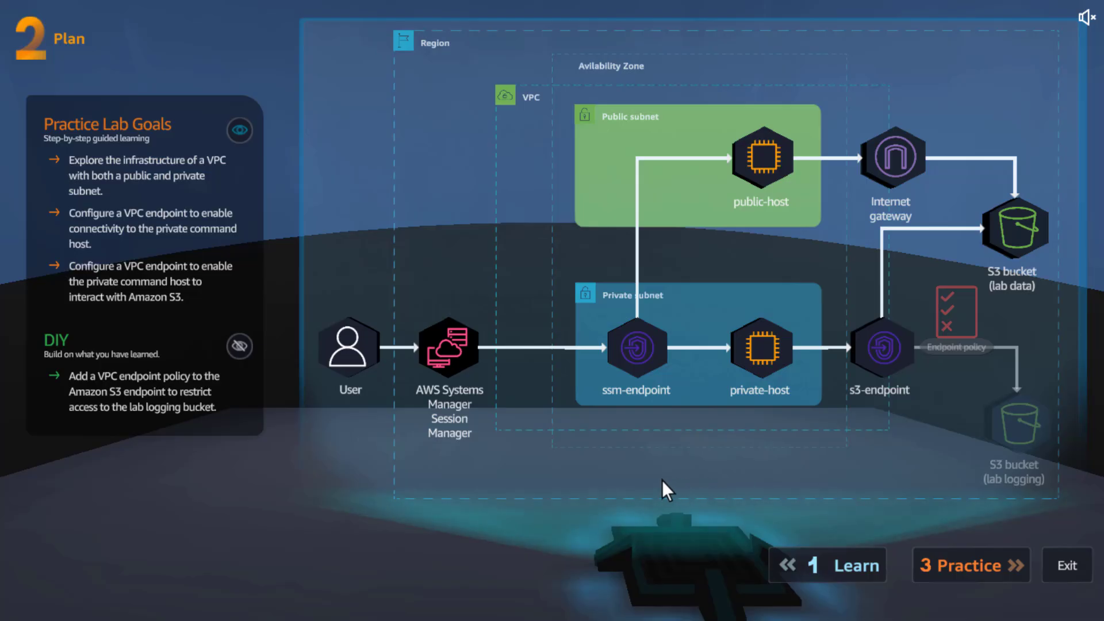
Start the practice lab for Increase Security with VPC Endpoints and download the Endpoint_Policy.txt lab file
left_click(952, 569)
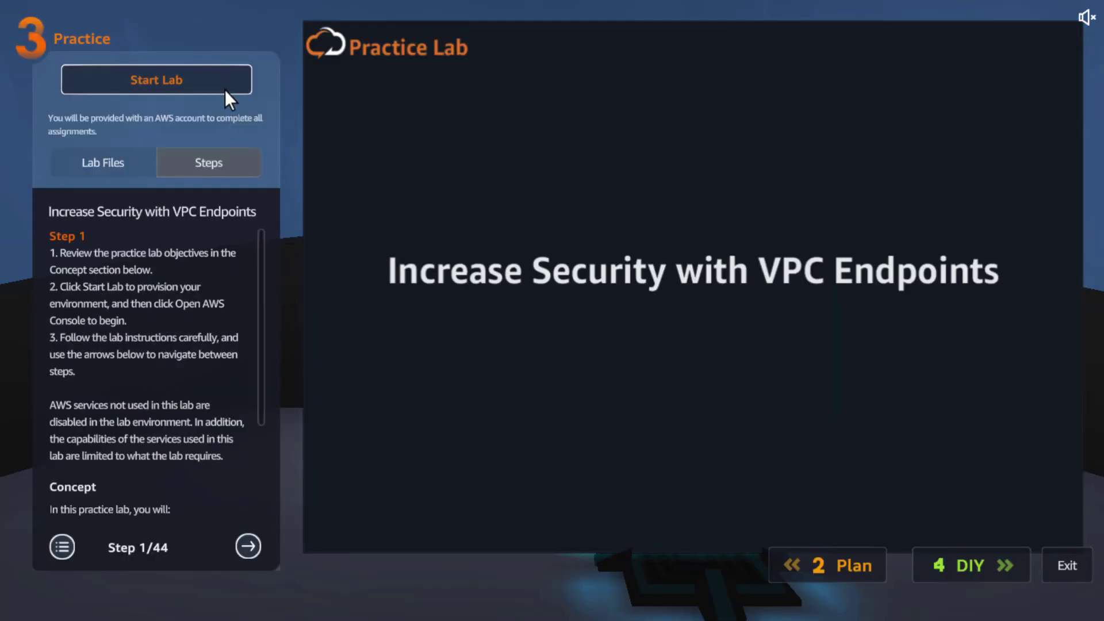
left_click(224, 87)
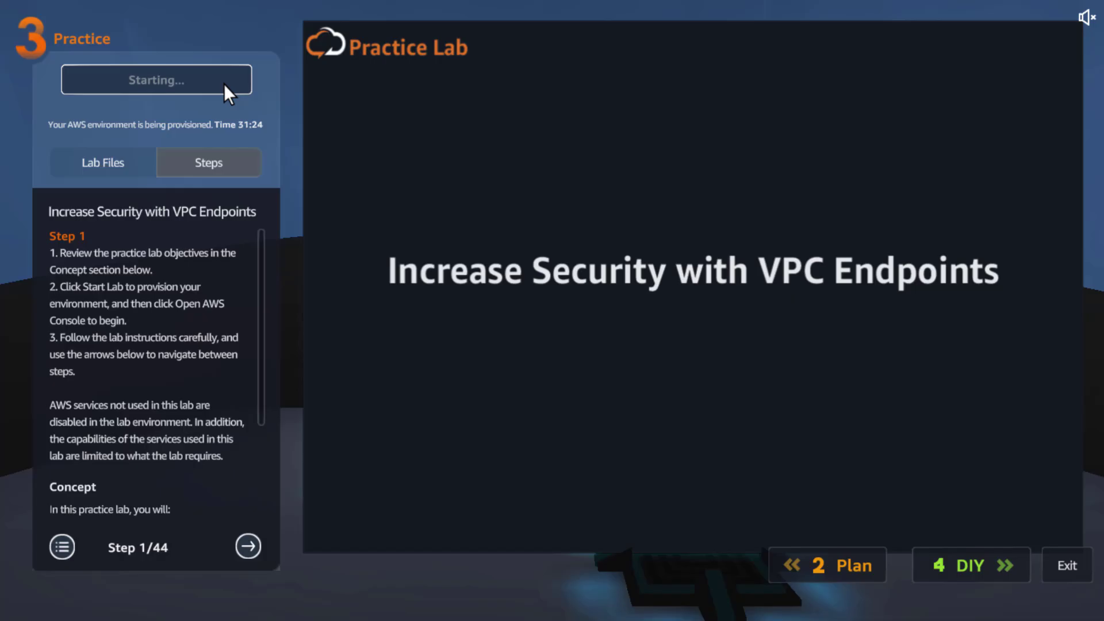
left_click(113, 164)
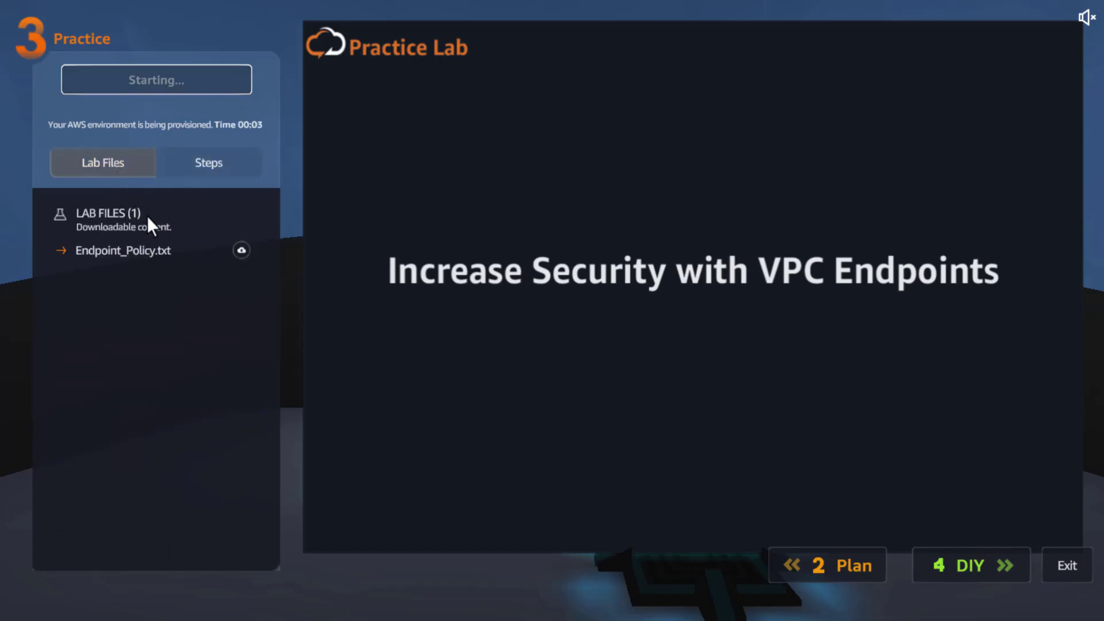
left_click(241, 251)
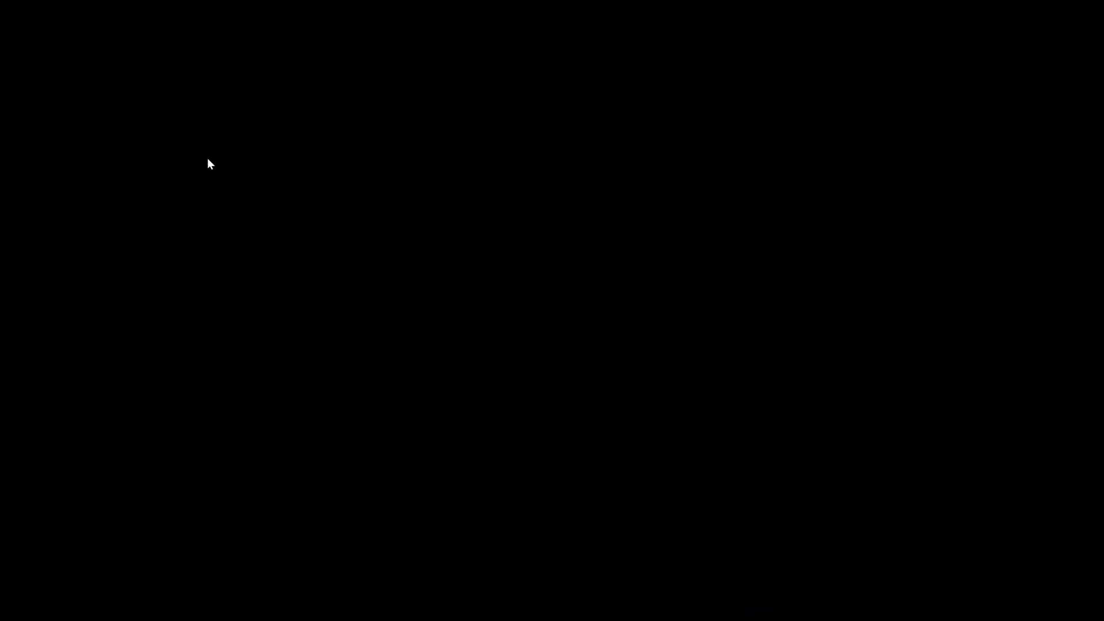
Read practice steps 1 to 3 on the lab objectives, the lab file download and finding the VPC service
left_click(194, 164)
scroll(256, 427, "down", 5)
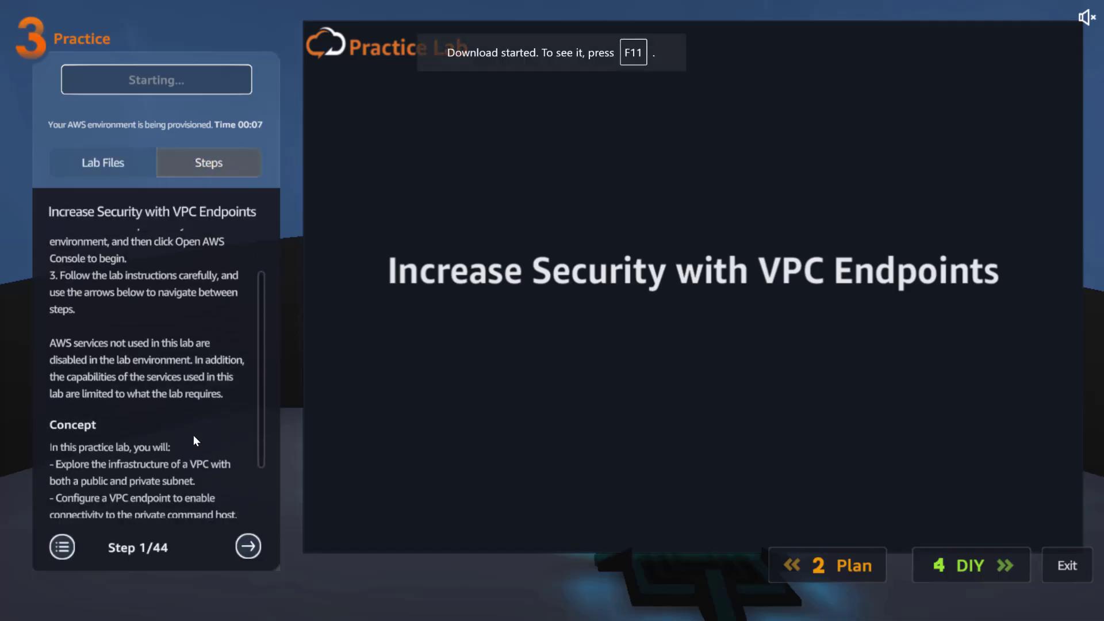
scroll(253, 350, "down", 1)
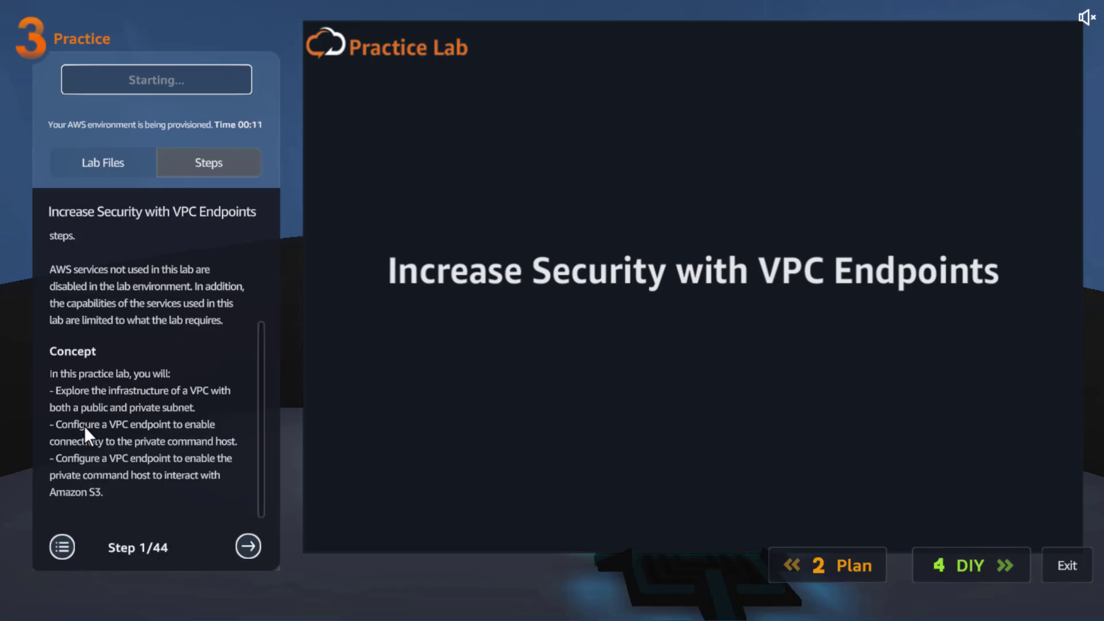
left_click(248, 546)
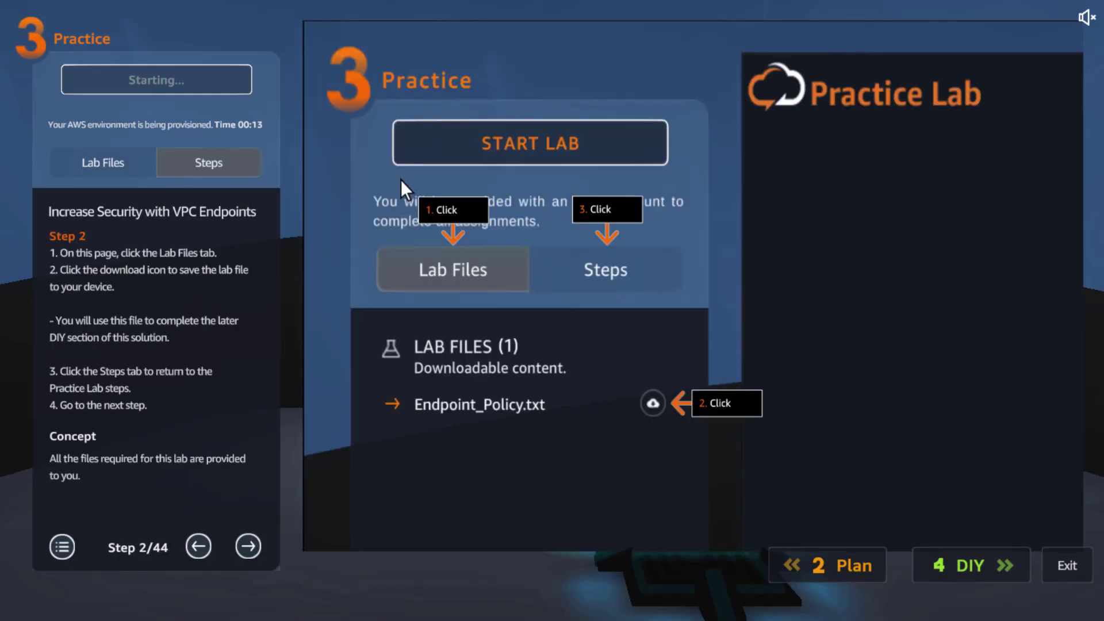
left_click(248, 547)
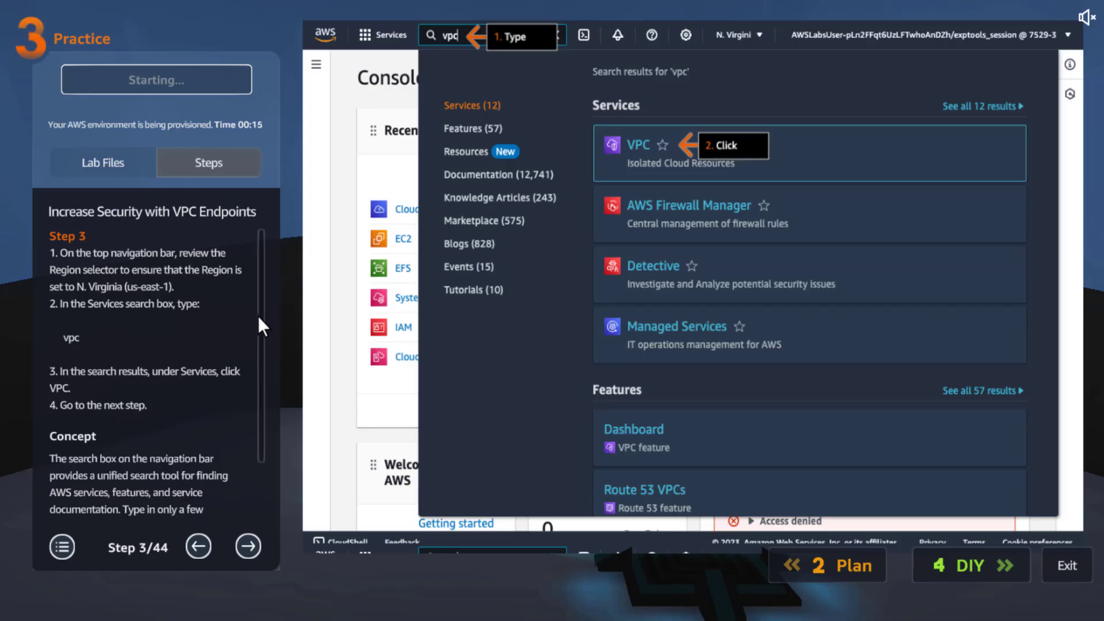
scroll(254, 478, "down", 3)
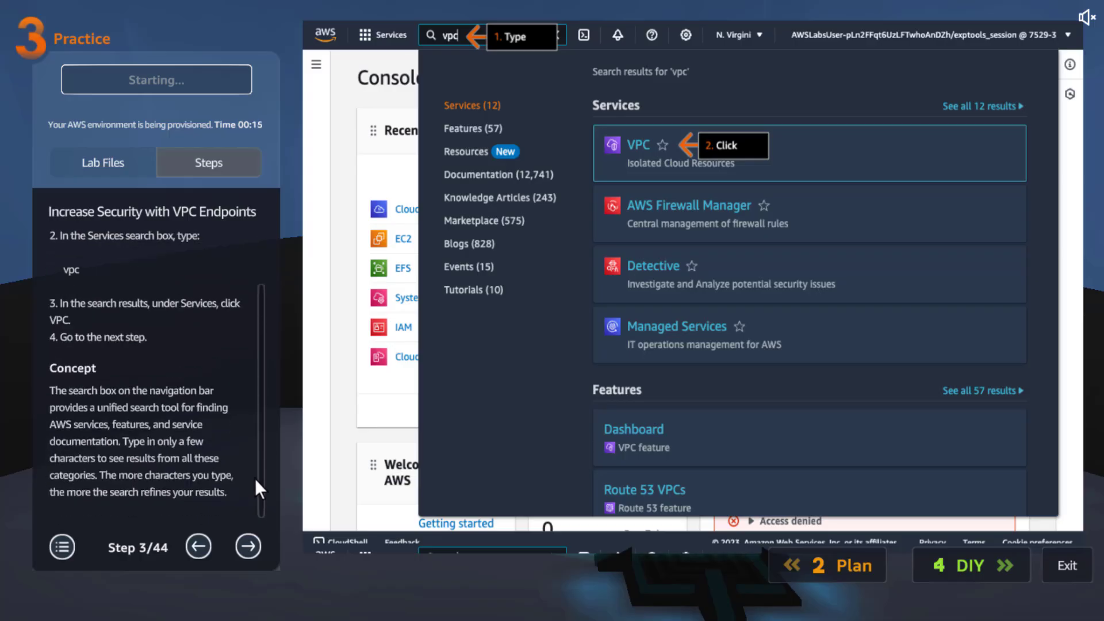
Review practice steps 4 to 7 on filtering by LabVPC and checking its subnets and the public and private route tables
left_click(247, 546)
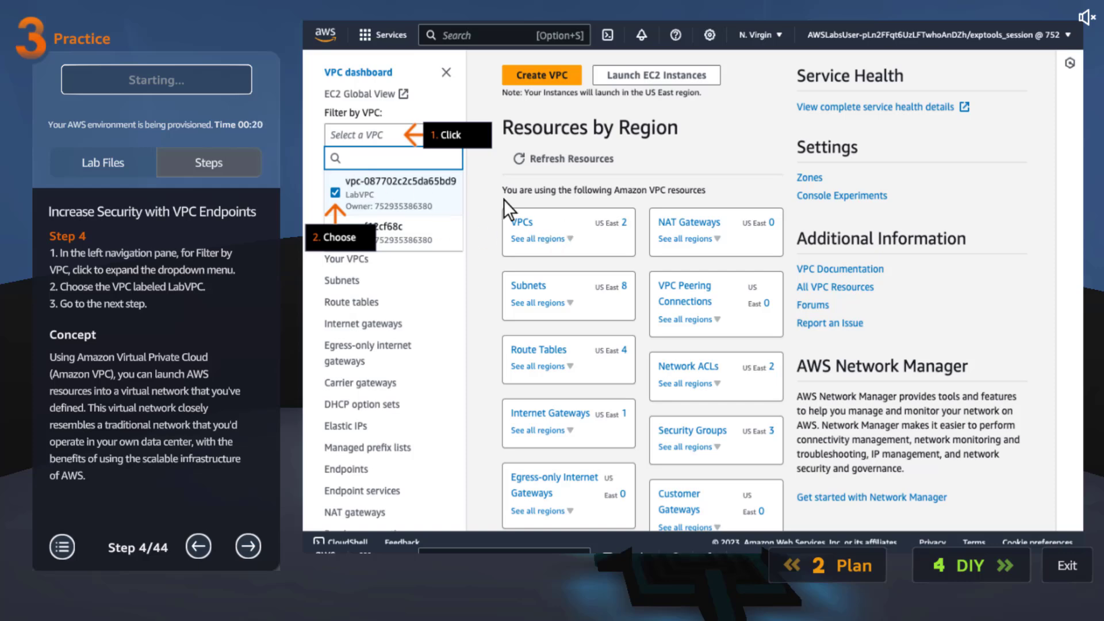
left_click(247, 546)
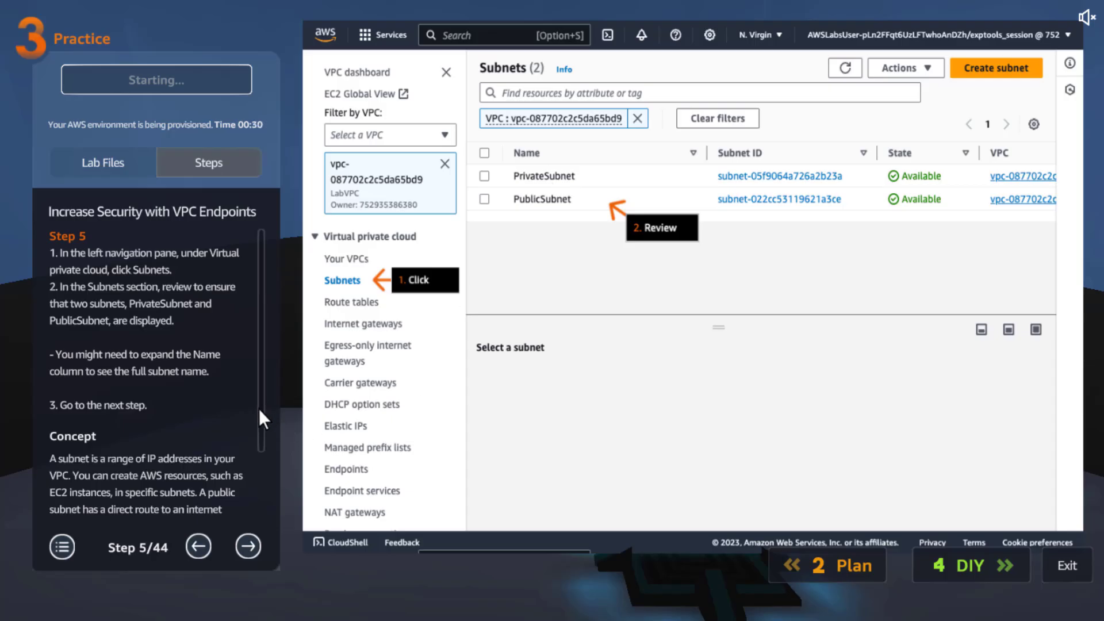
scroll(258, 409, "down", 3)
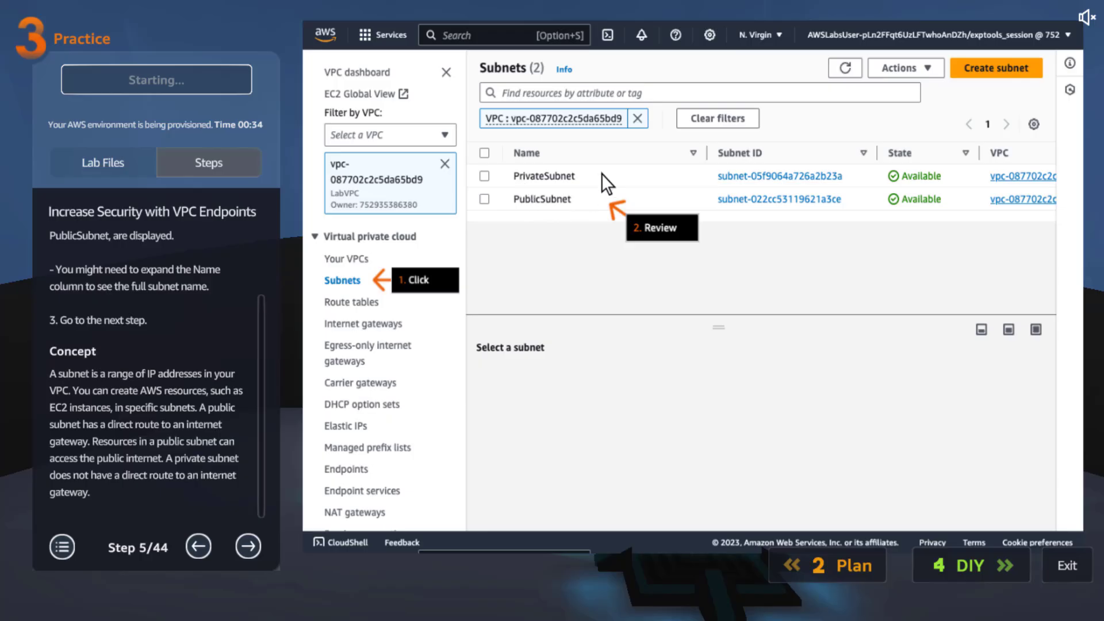
left_click(248, 546)
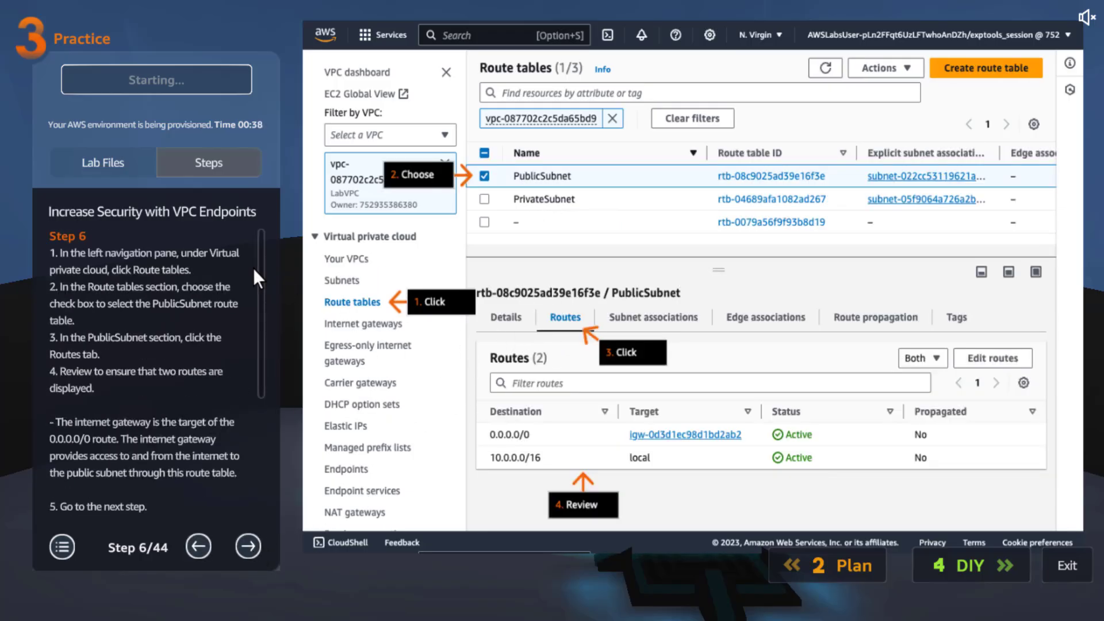
scroll(259, 257, "down", 7)
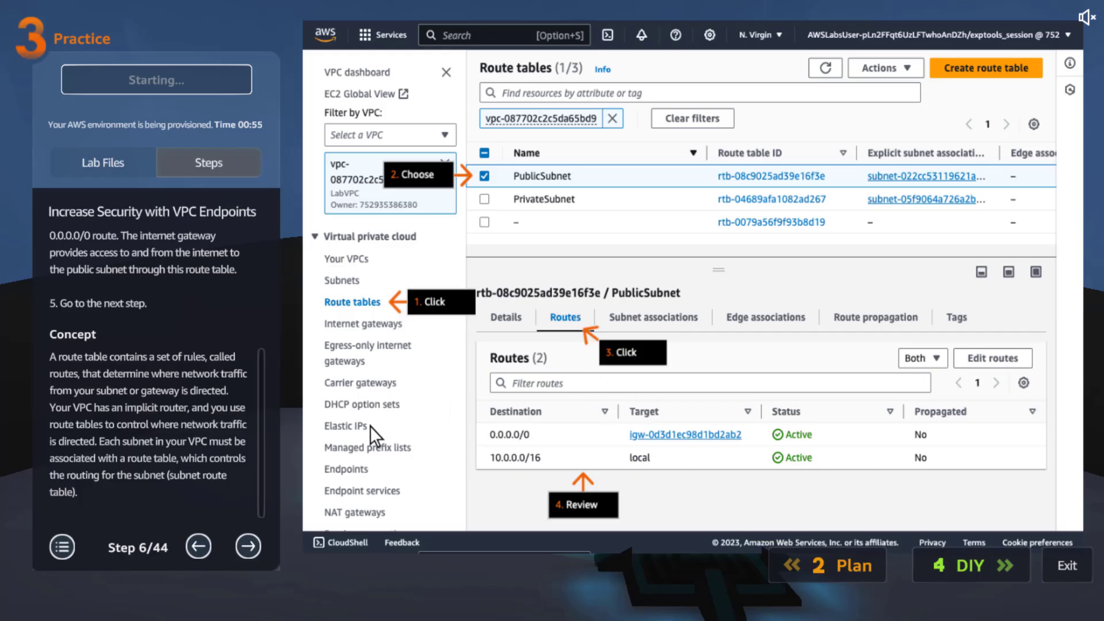
left_click(248, 546)
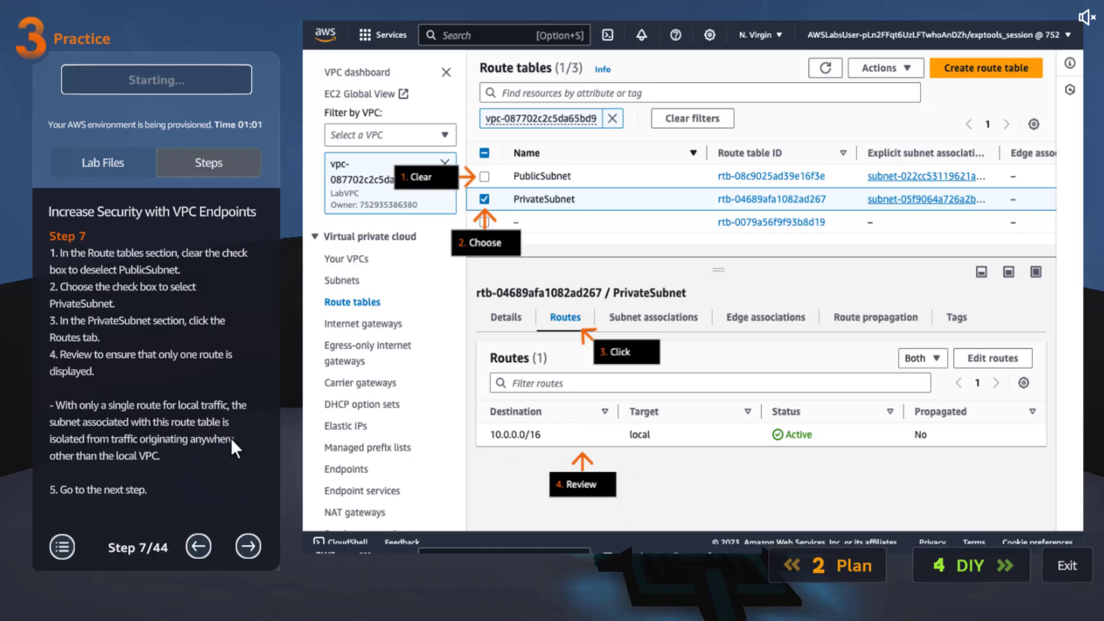
Review practice steps 8 to 10 on opening Session Manager and editing its idle session timeout preference
left_click(248, 543)
scroll(254, 449, "down", 4)
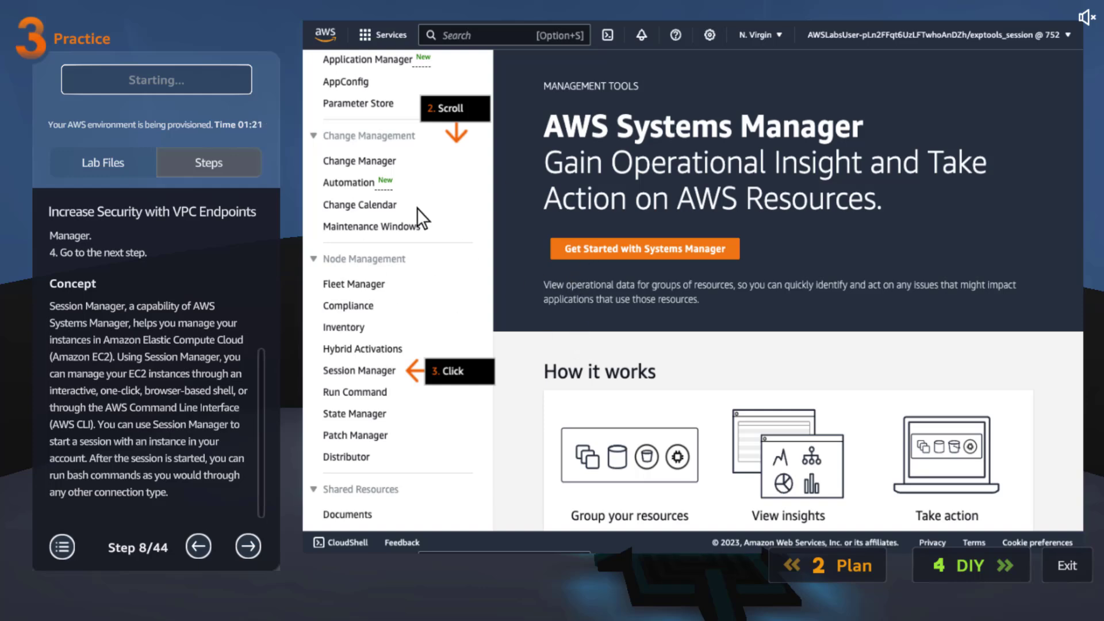
left_click(249, 546)
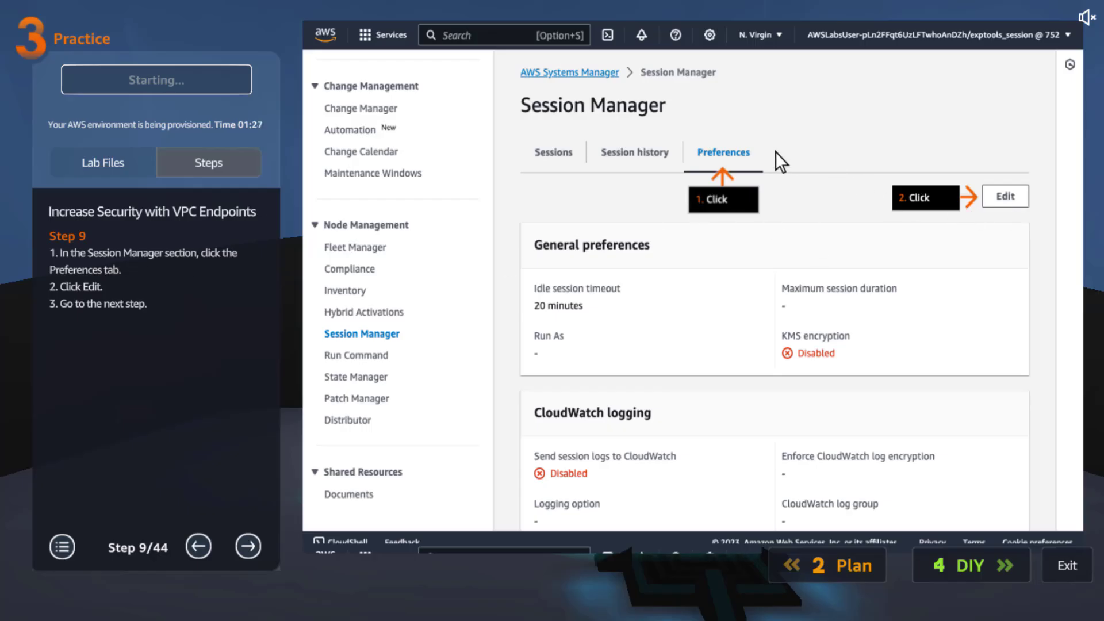
left_click(250, 546)
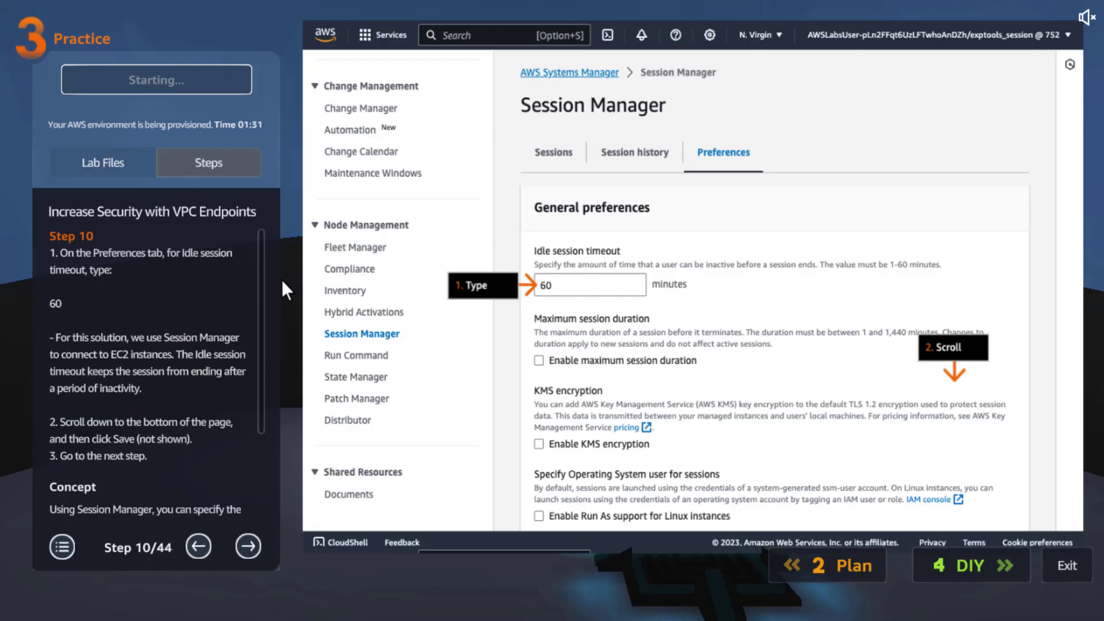
scroll(240, 424, "down", 3)
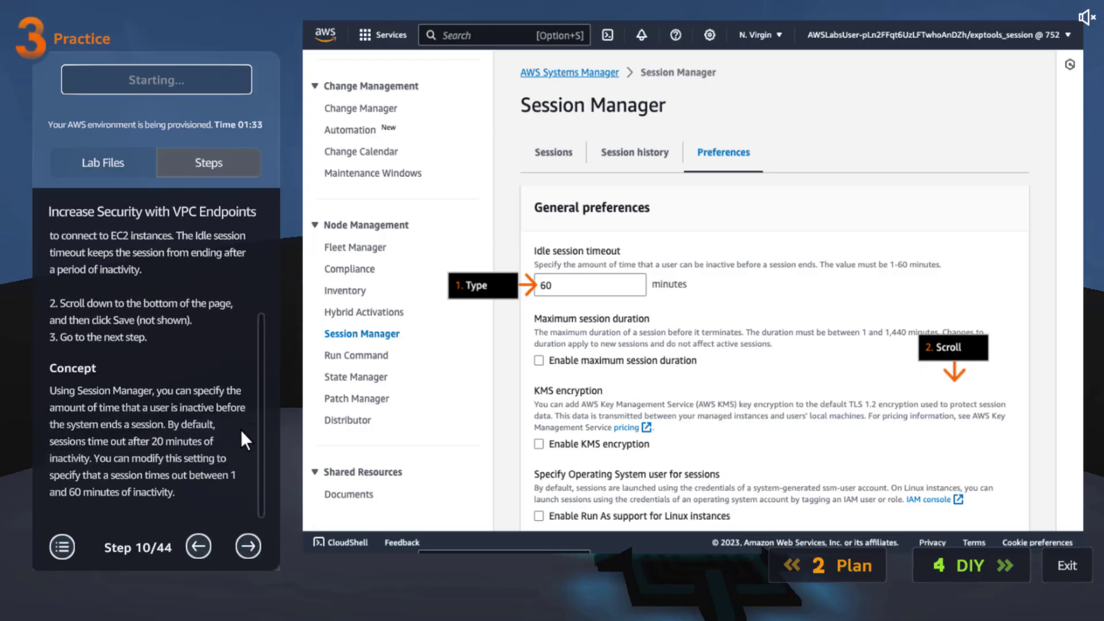
Advance to practice step 11 and read its full instructions and concept on the SSM Security Group's inbound rules
left_click(254, 547)
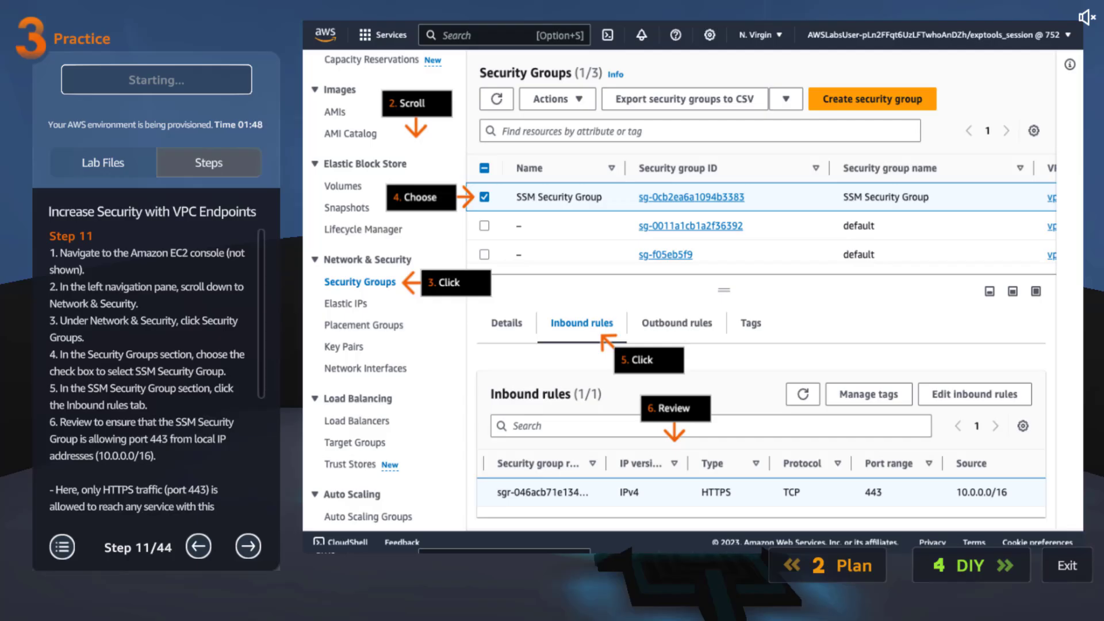
left_click(196, 549)
left_click(253, 547)
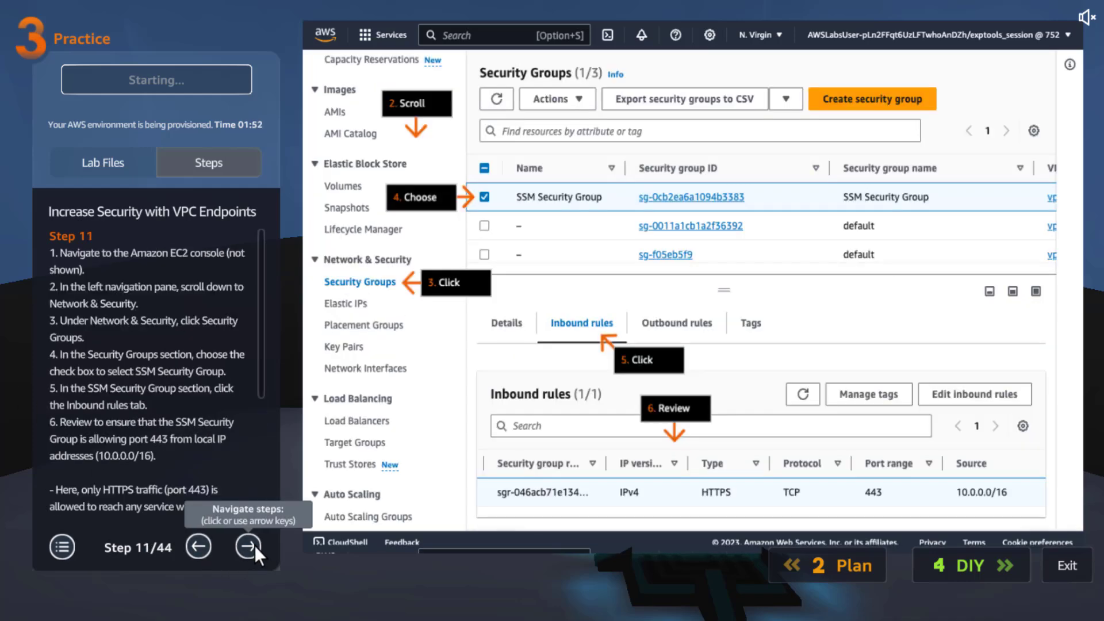
scroll(256, 342, "down", 5)
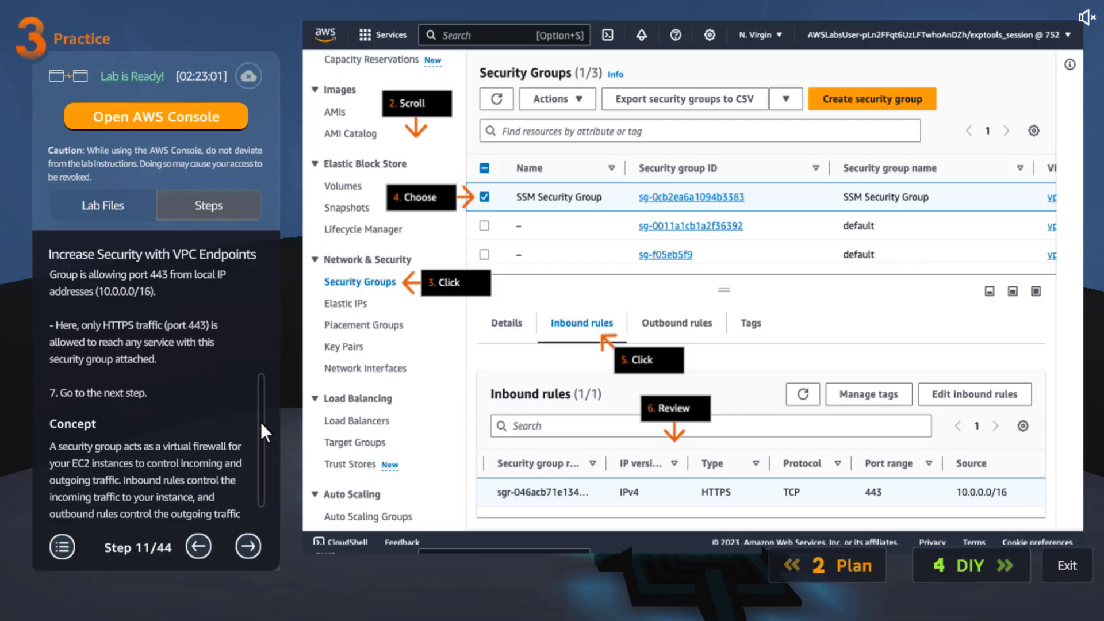
left_click_drag(260, 422, 275, 285)
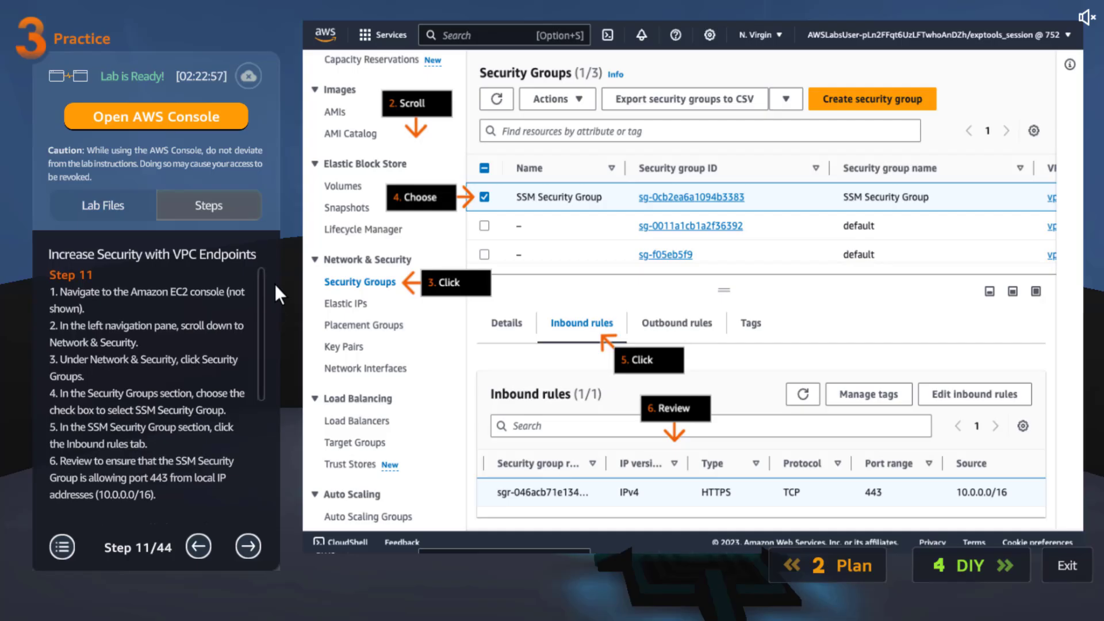
mouse_move(275, 284)
left_mouse_down()
mouse_move(274, 330)
mouse_move(275, 278)
left_mouse_up()
left_click(127, 339)
left_click(123, 340)
scroll(259, 368, "down", 5)
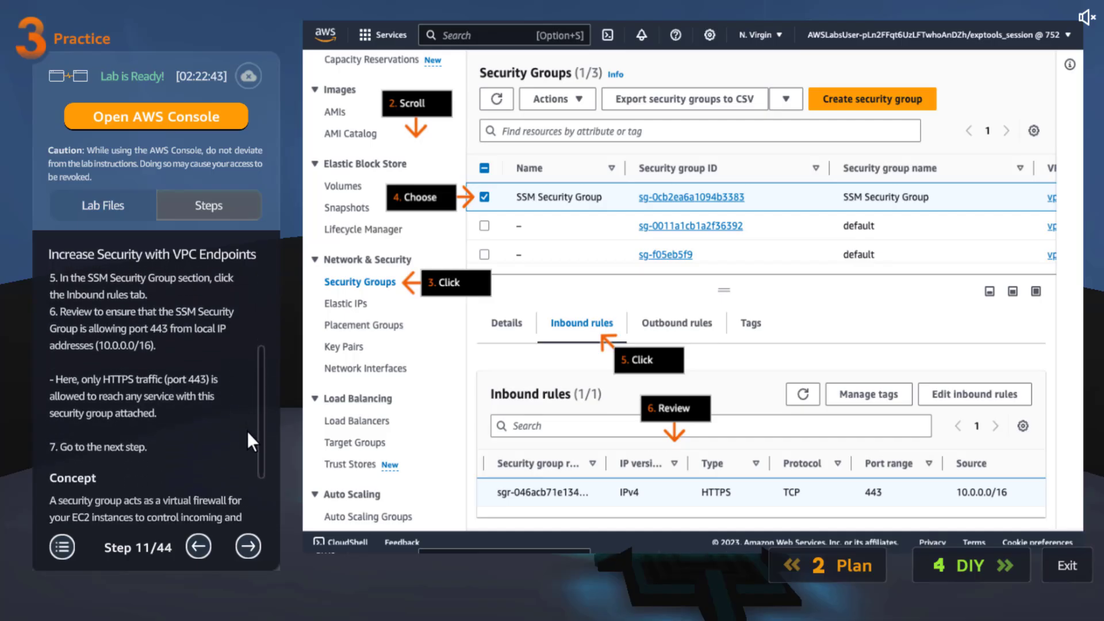
scroll(249, 442, "down", 2)
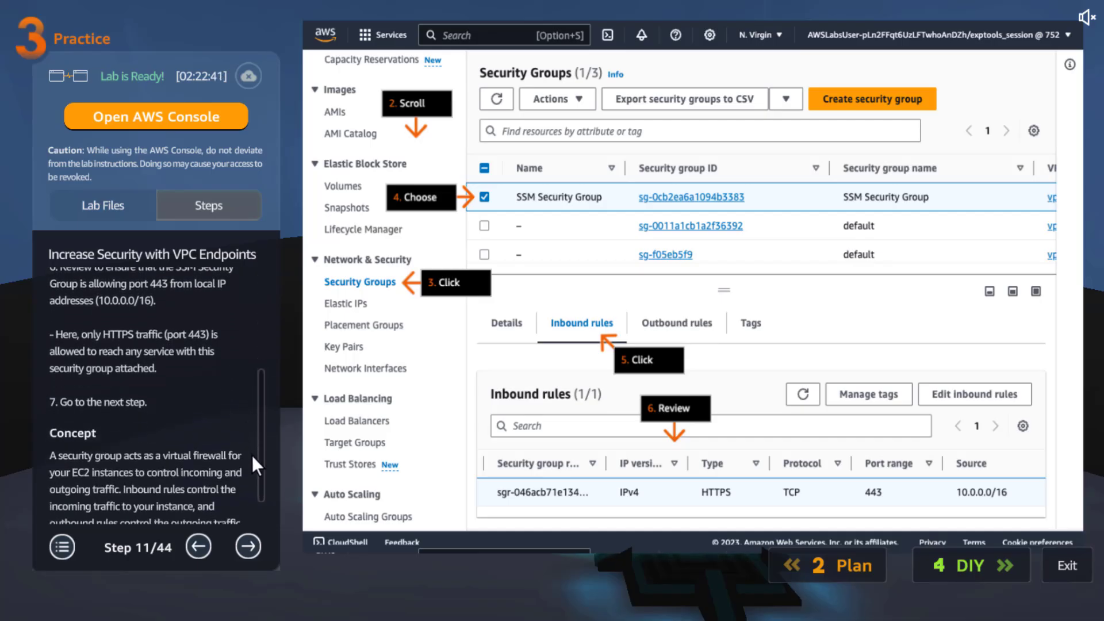
scroll(251, 455, "down", 2)
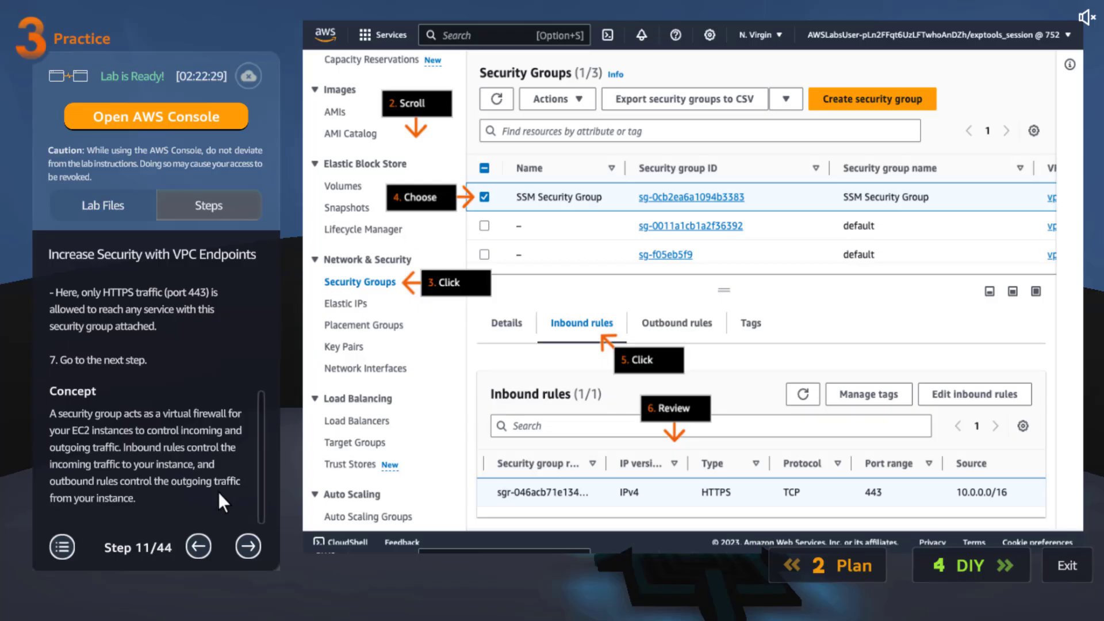
Read practice step 12 on connecting to the Public Command Host instance, and advance to step 14
left_click(247, 546)
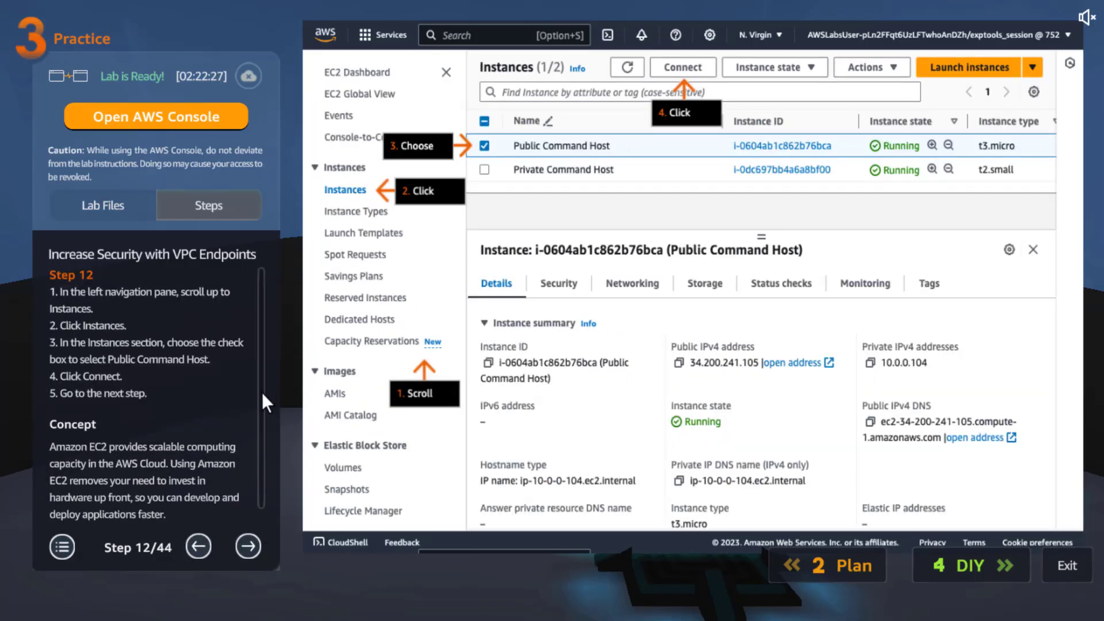
scroll(257, 392, "down", 1)
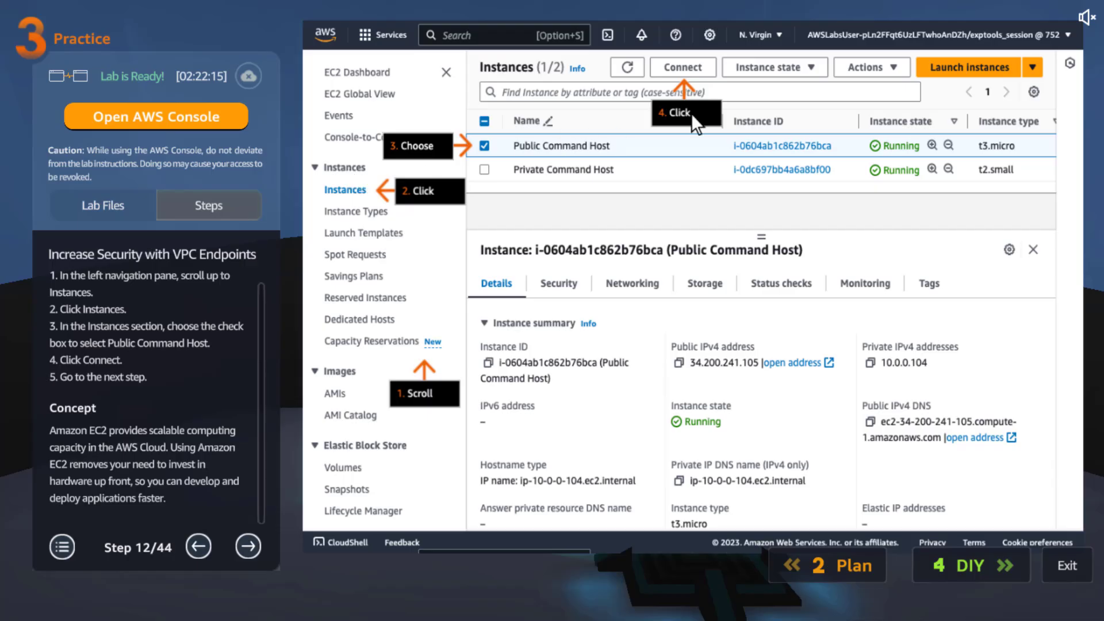
left_click(240, 553)
left_click(240, 553)
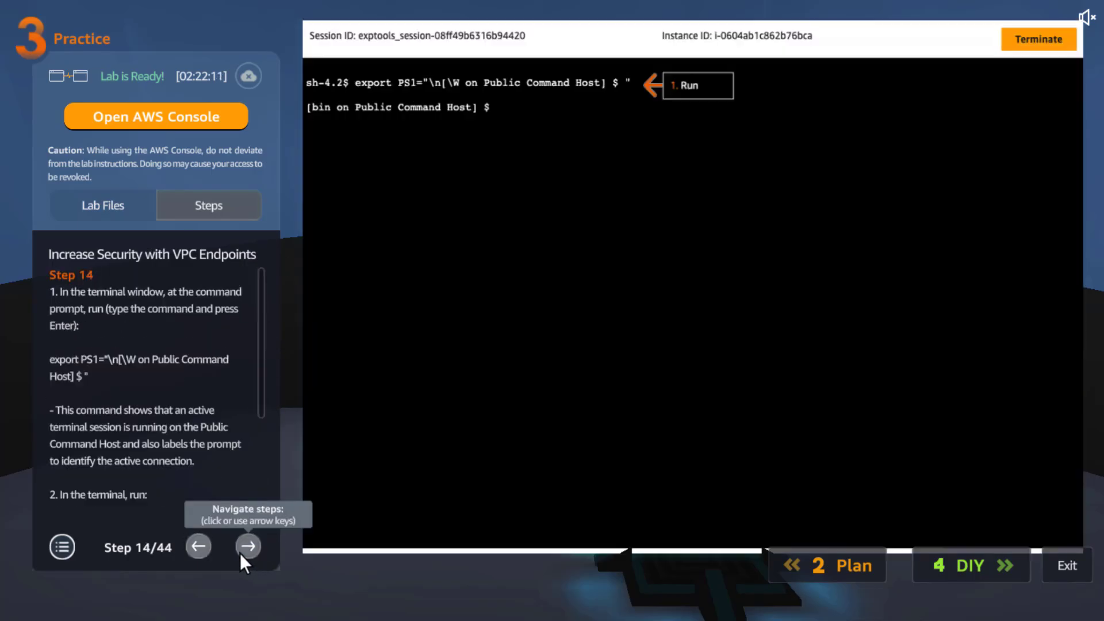
Read practice step 14 through to its end, examining the export PS1 prompt command and the clear command for the Public Command Host terminal
scroll(263, 357, "down", 3)
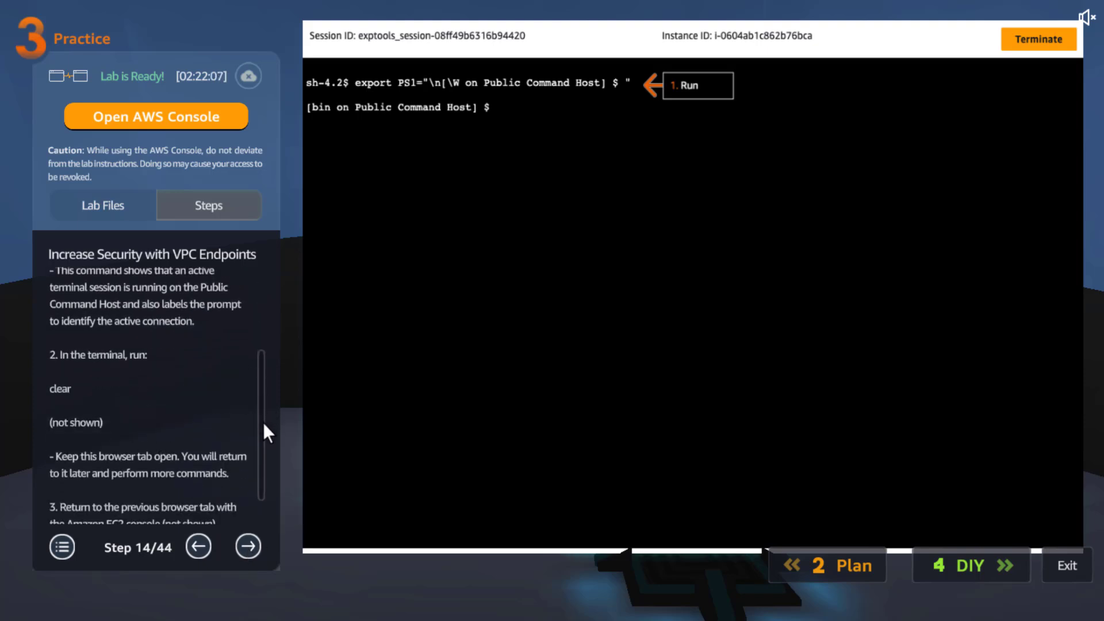
scroll(270, 397, "up", 3)
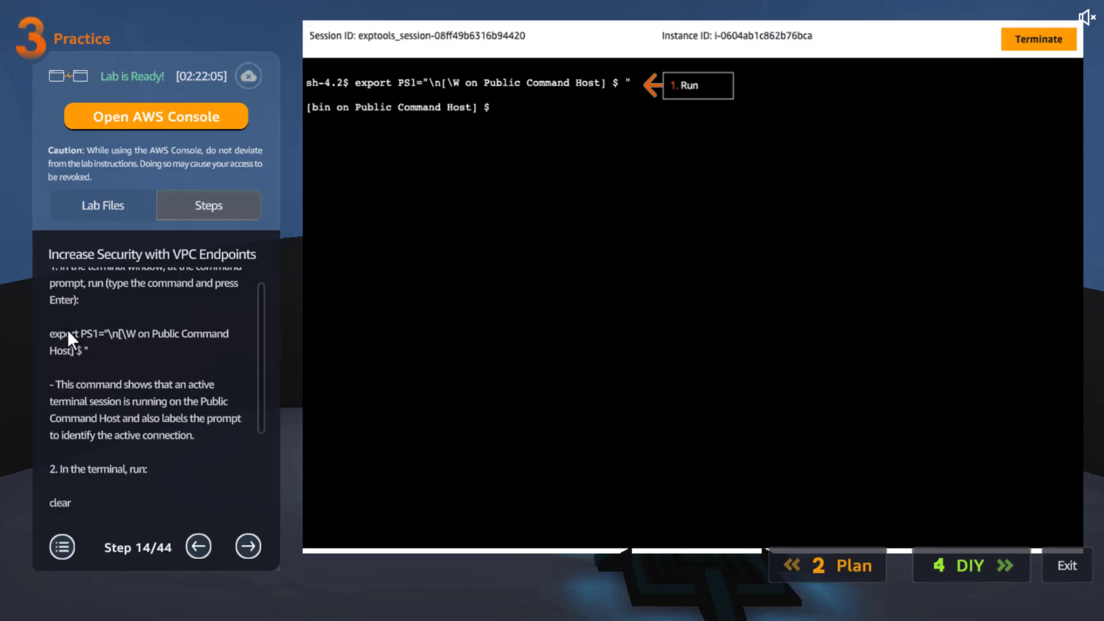
left_click(51, 330)
left_click(50, 330)
mouse_move(51, 332)
left_mouse_down()
mouse_move(107, 354)
mouse_move(43, 336)
left_mouse_up()
left_click(117, 351)
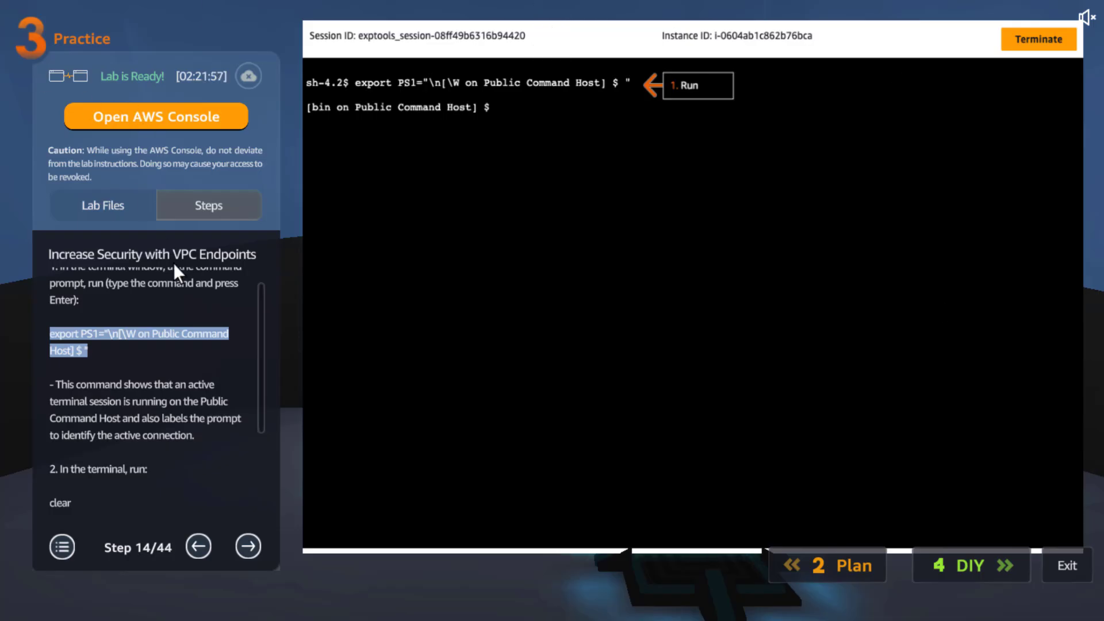
left_click(128, 307)
scroll(181, 328, "up", 1)
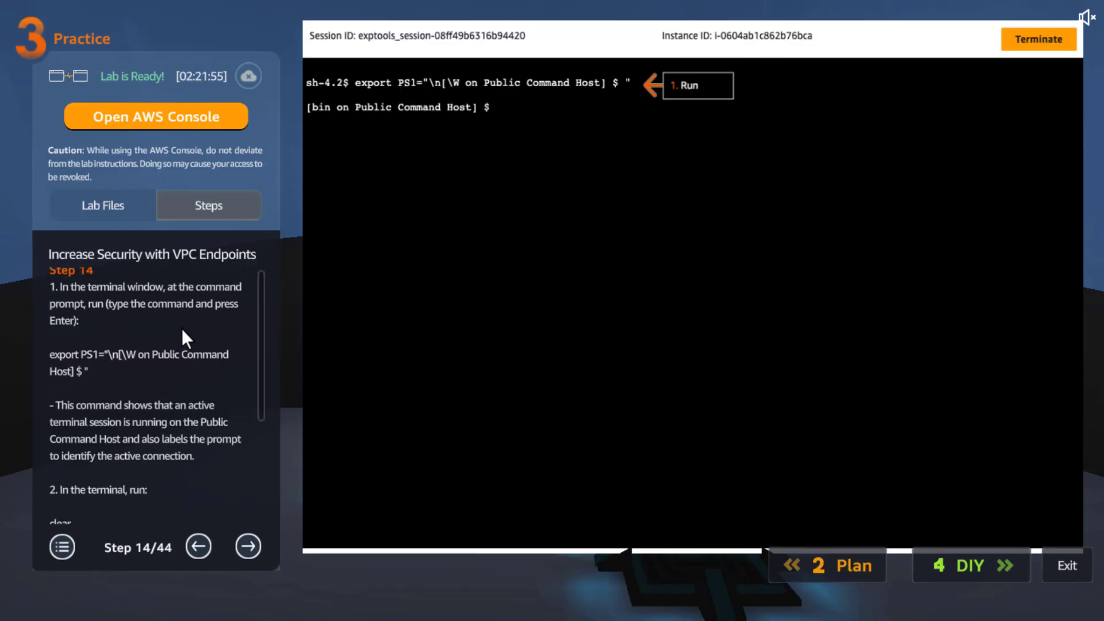
left_click_drag(260, 319, 255, 372)
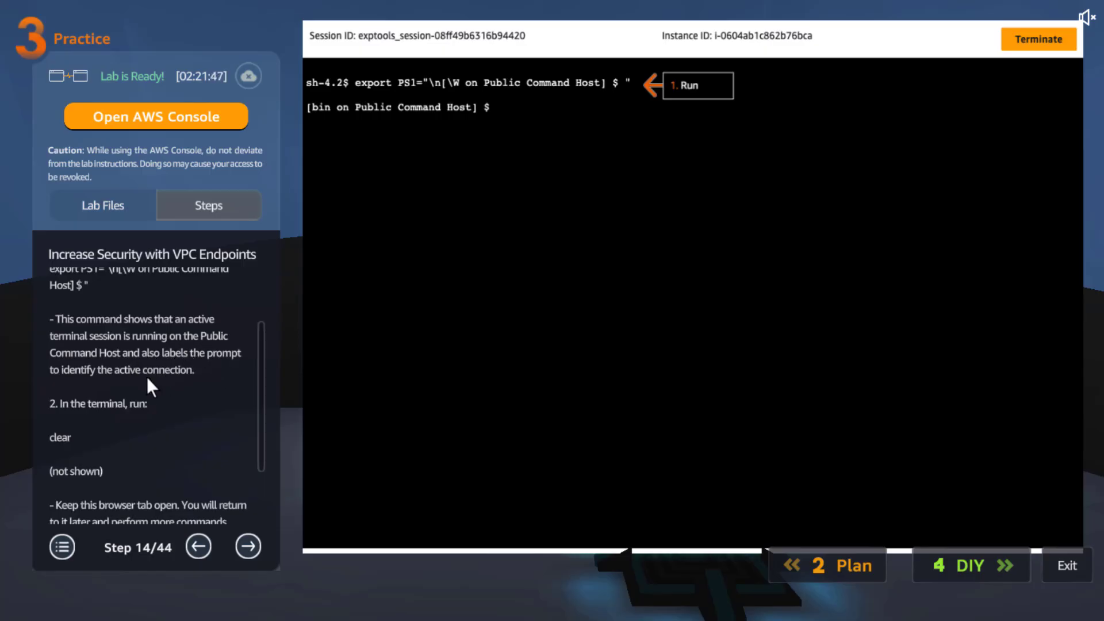
left_click_drag(262, 369, 257, 426)
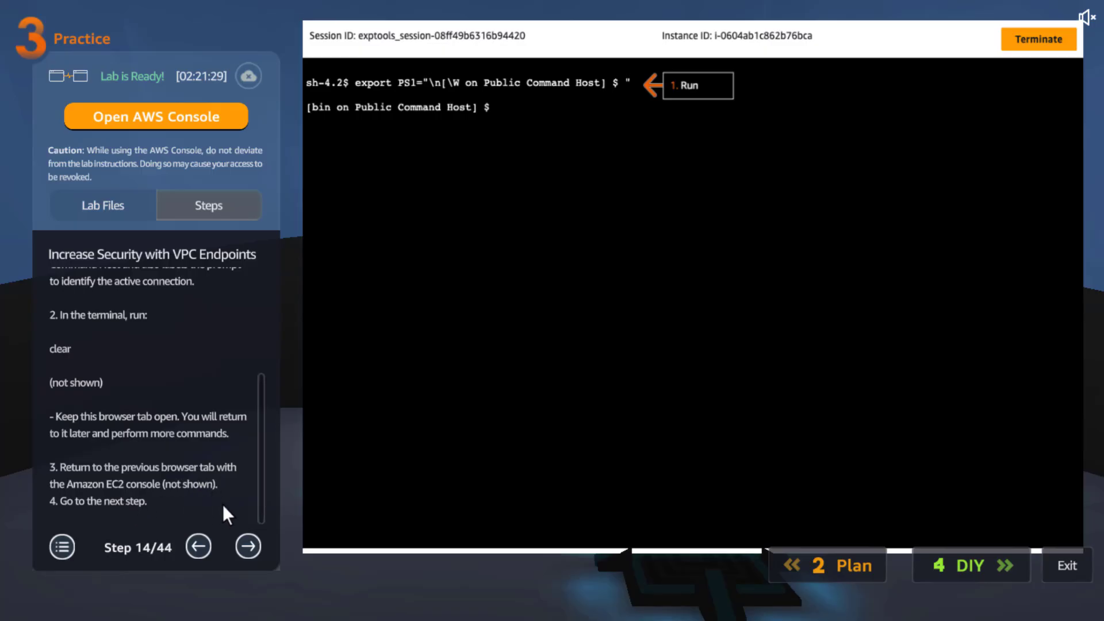
Review practice steps 15 and 16 on selecting the Private Command Host and checking its Session Manager connection alert
left_click(253, 546)
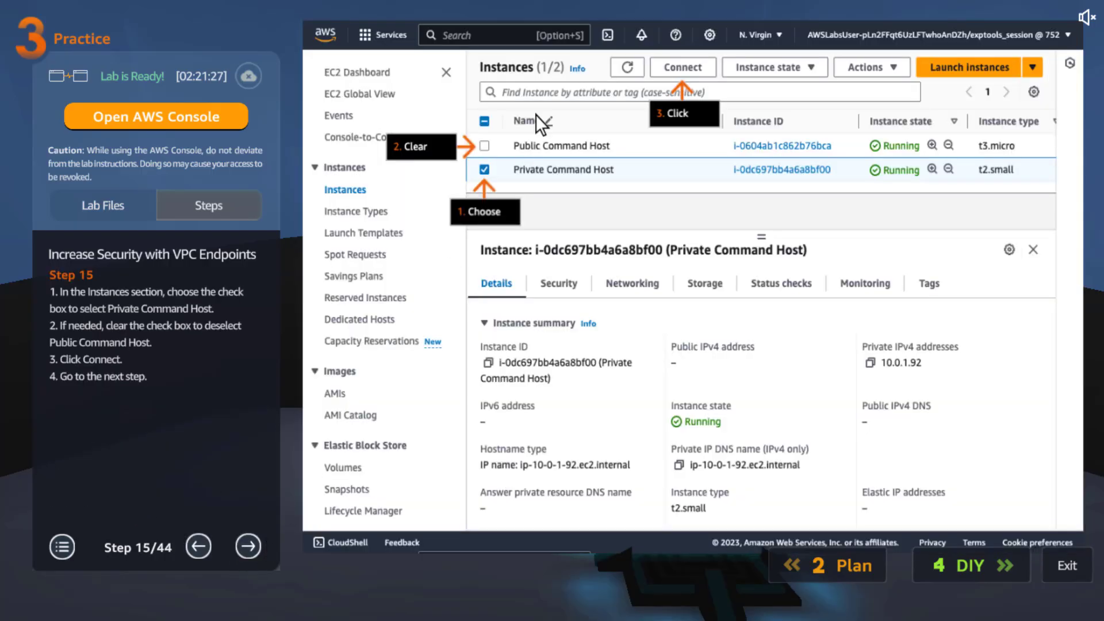
left_click(253, 545)
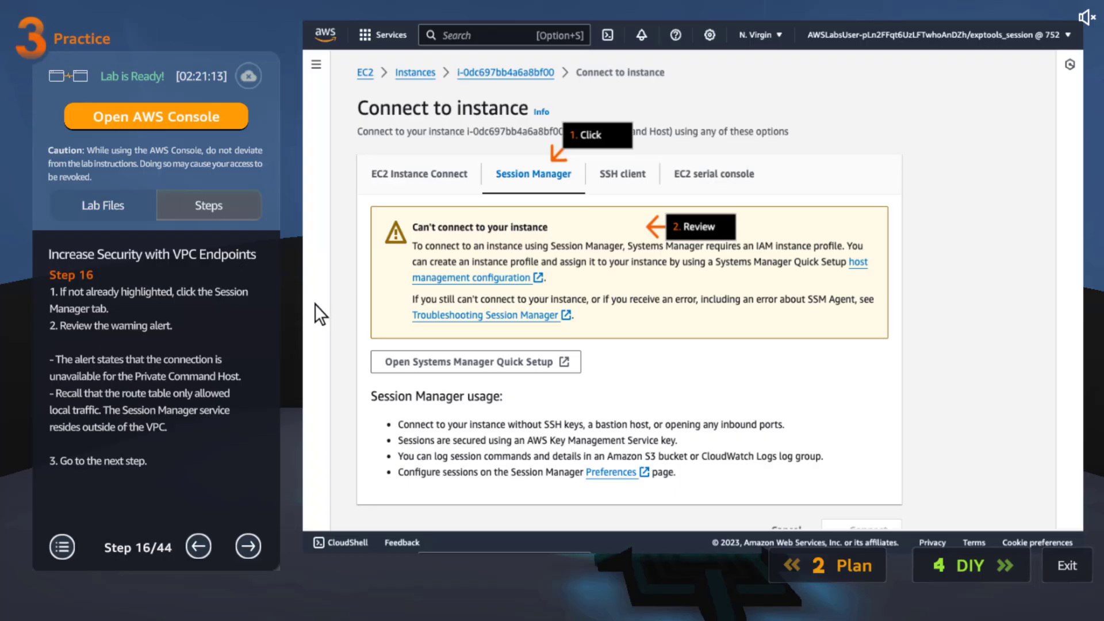
left_click(247, 550)
left_click(198, 546)
Read practice steps 17 and 18 on creating a VPC endpoint, examining the SSMEndpoint name tag and the endpoint types concept
left_click(241, 544)
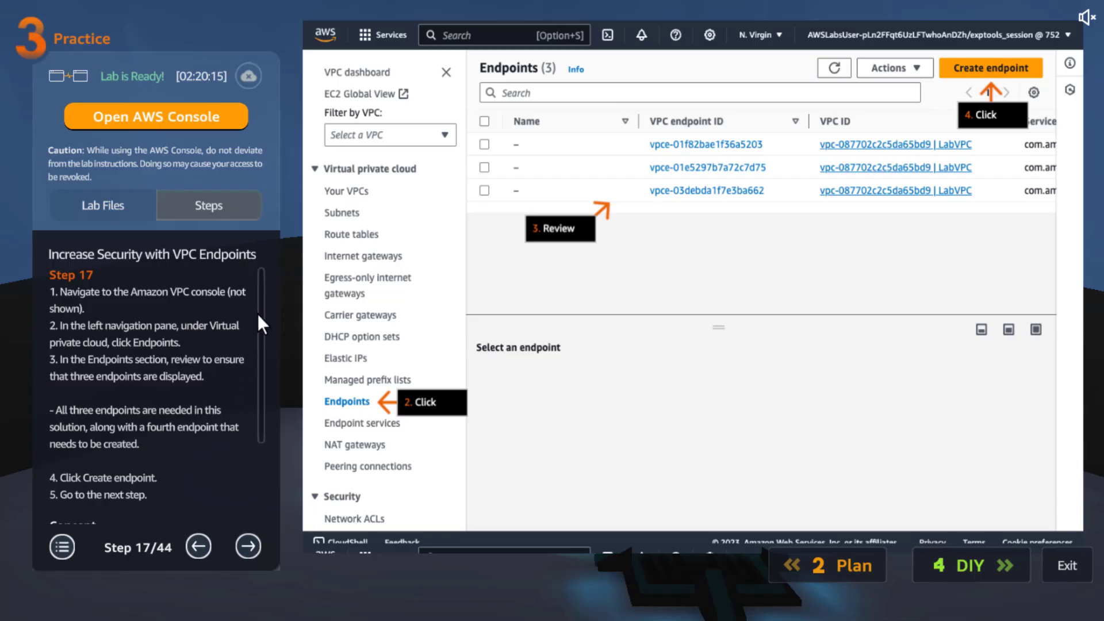
scroll(260, 330, "down", 4)
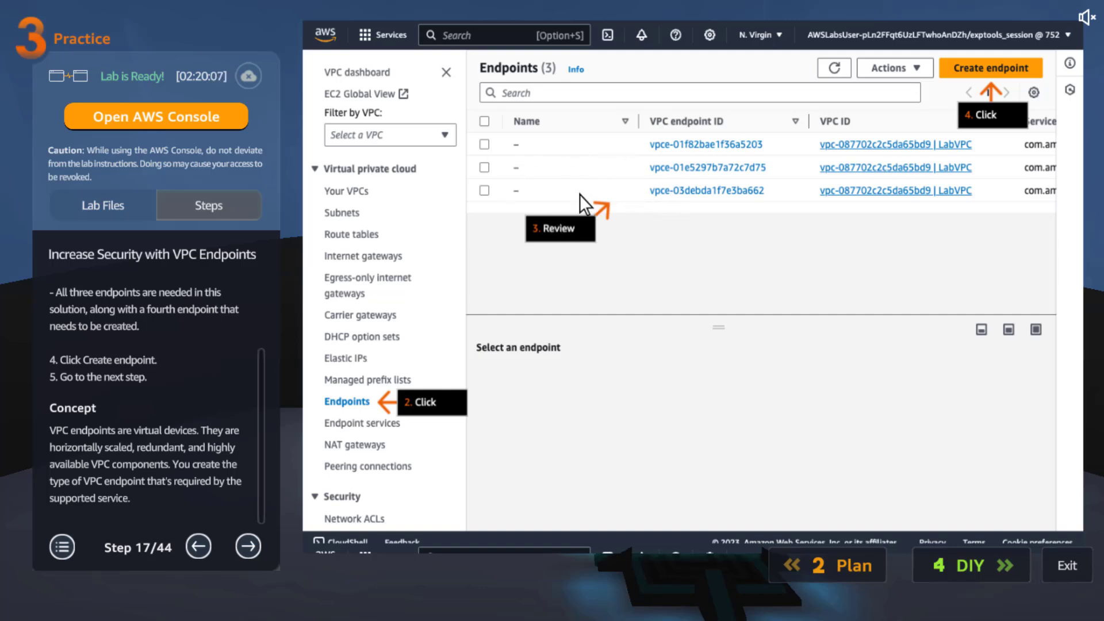
left_click(247, 547)
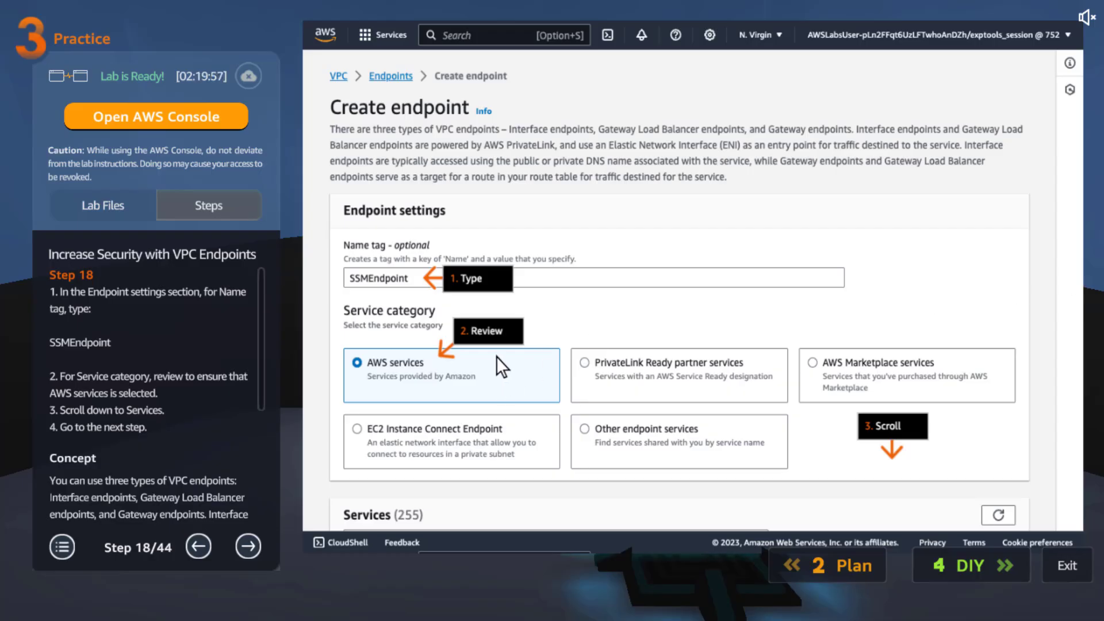
triple_click(97, 343)
double_click(79, 342)
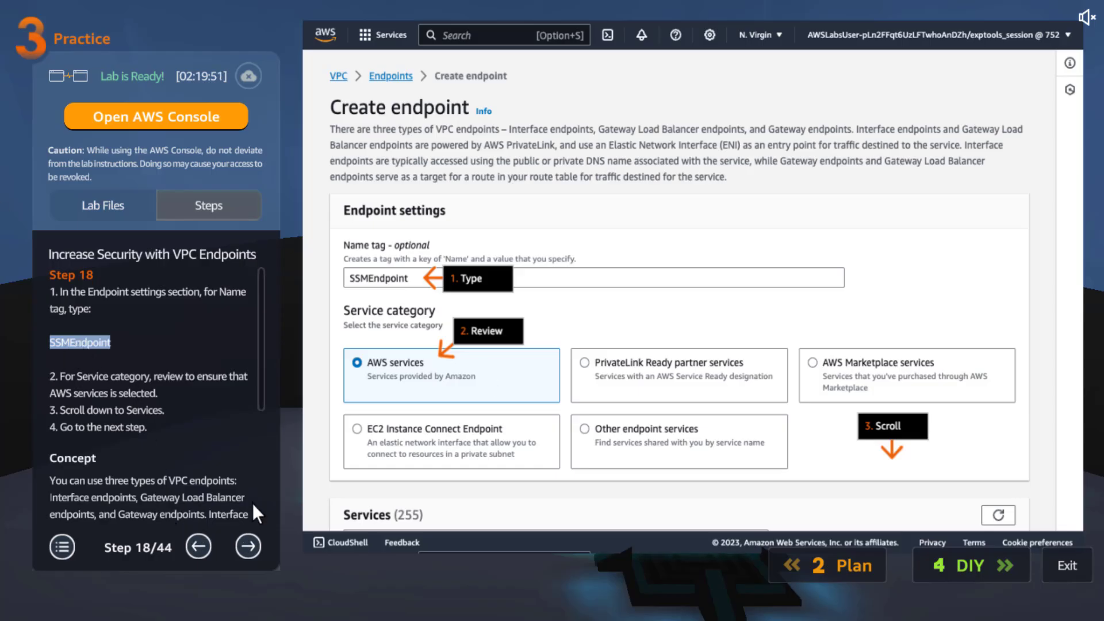
left_click_drag(264, 360, 243, 502)
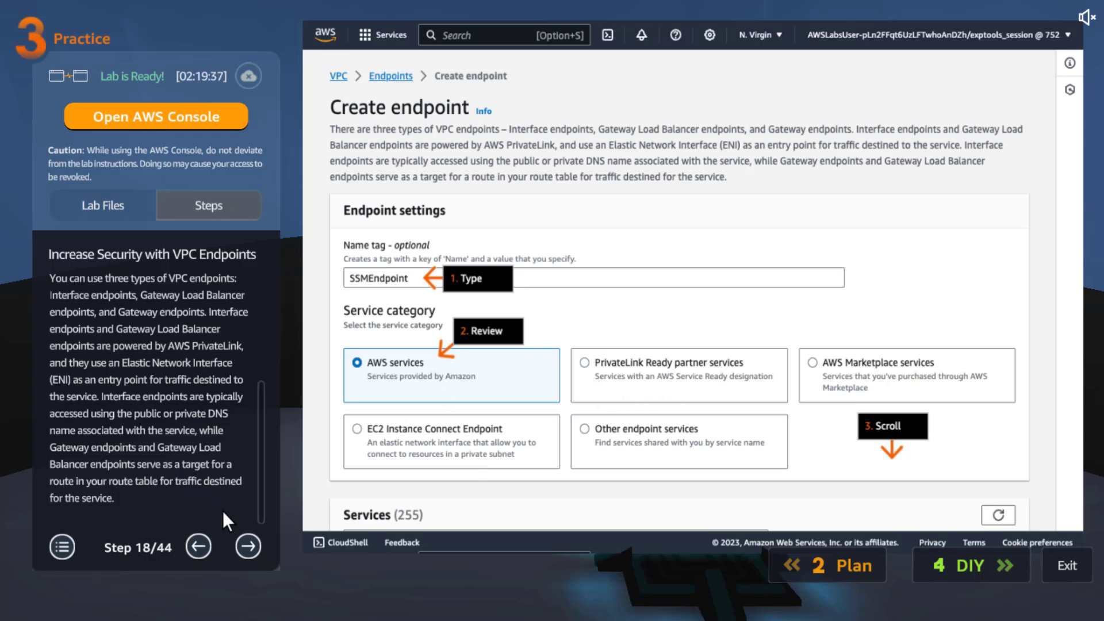
Read practice step 19 on choosing the ssm service and LabVPC, including its concept on endpoint service providers
left_click(246, 546)
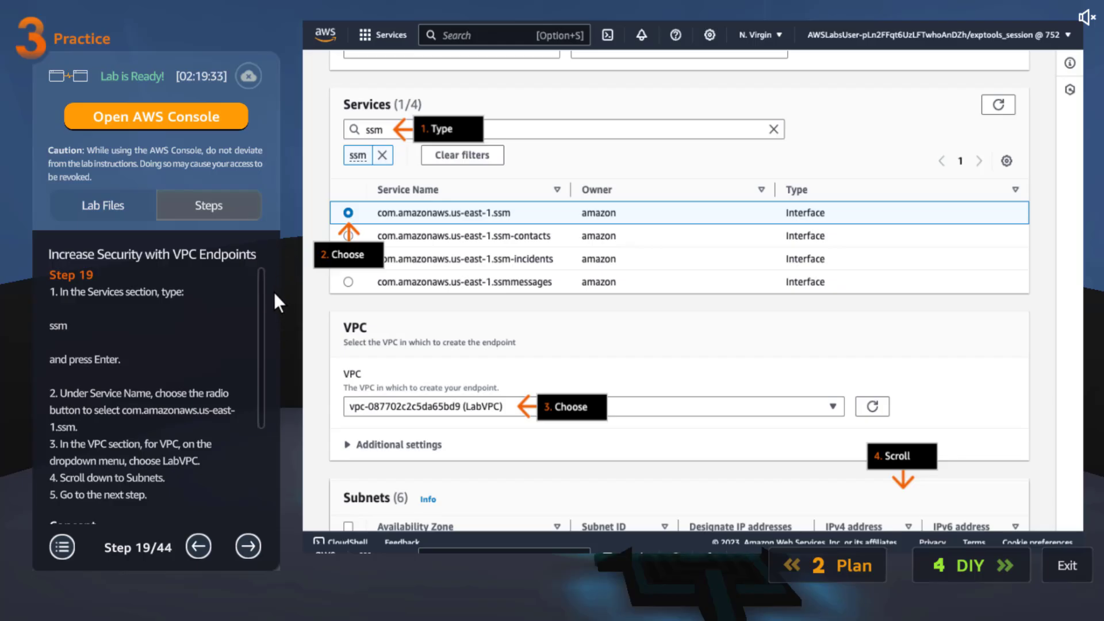
scroll(260, 311, "down", 2)
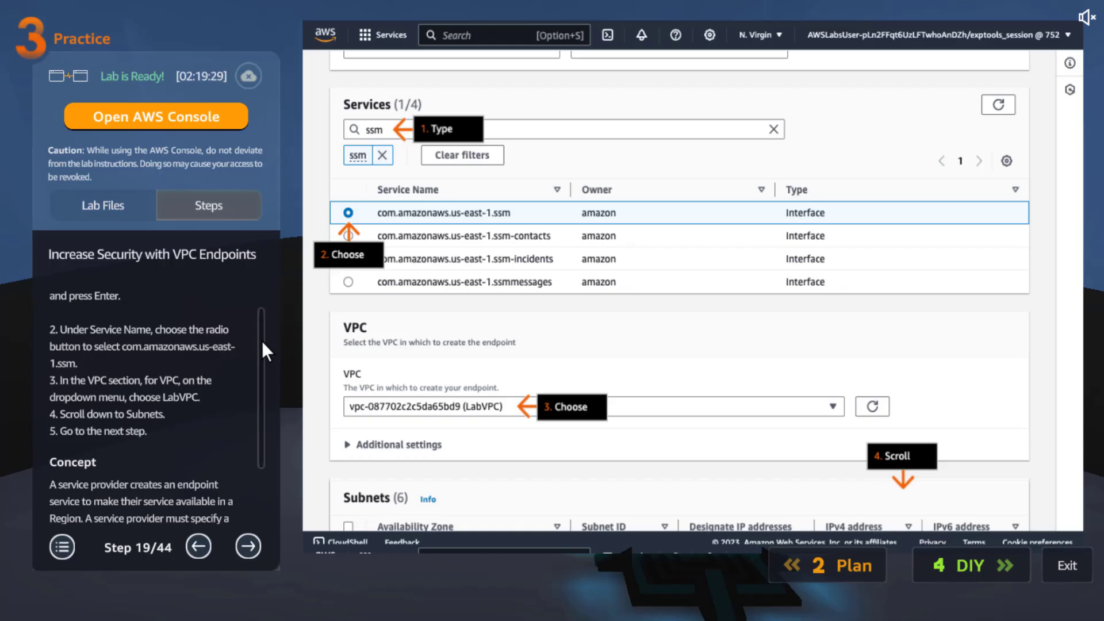
left_click_drag(261, 340, 264, 367)
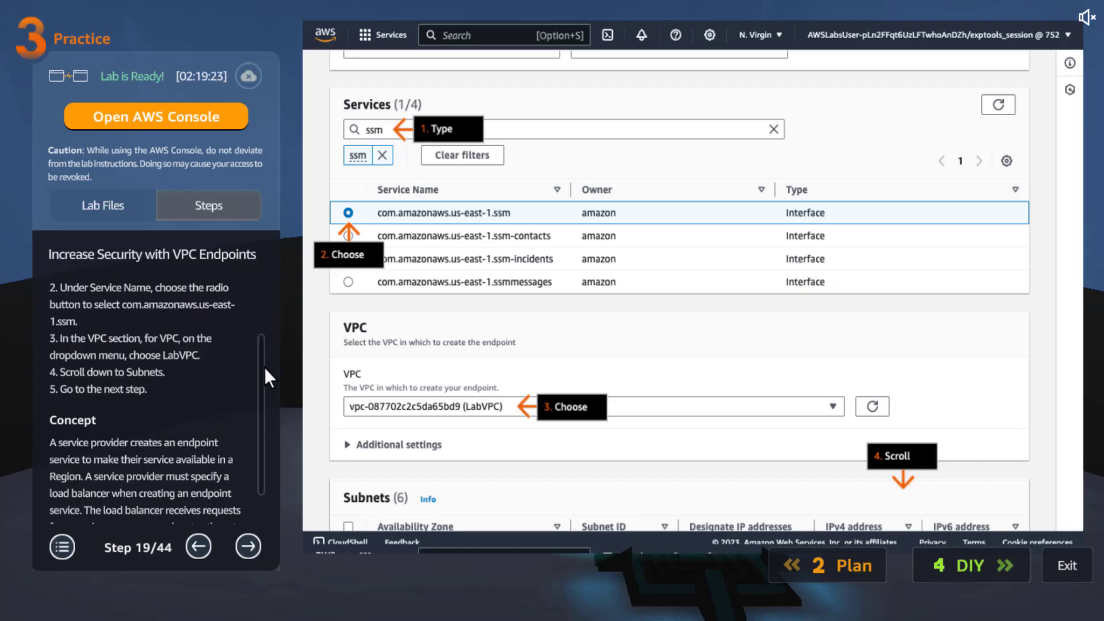
left_click_drag(264, 367, 252, 405)
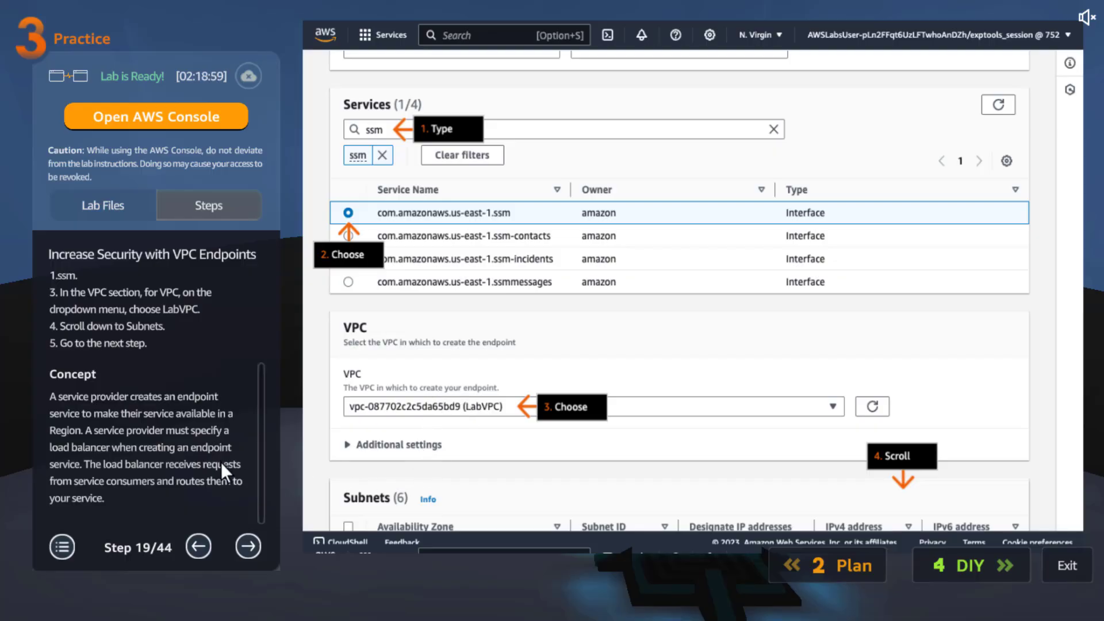
Review practice steps 20 and 21 on assigning the us-east-1a PrivateSubnet and the SSM Security Group to the endpoint
left_click(253, 550)
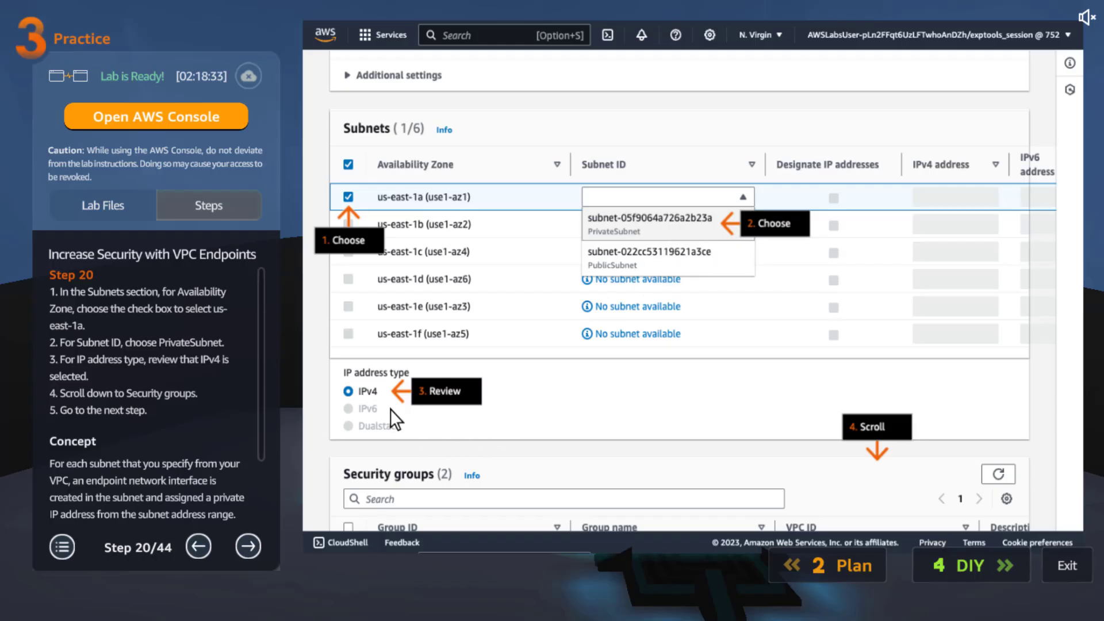
scroll(255, 414, "down", 1)
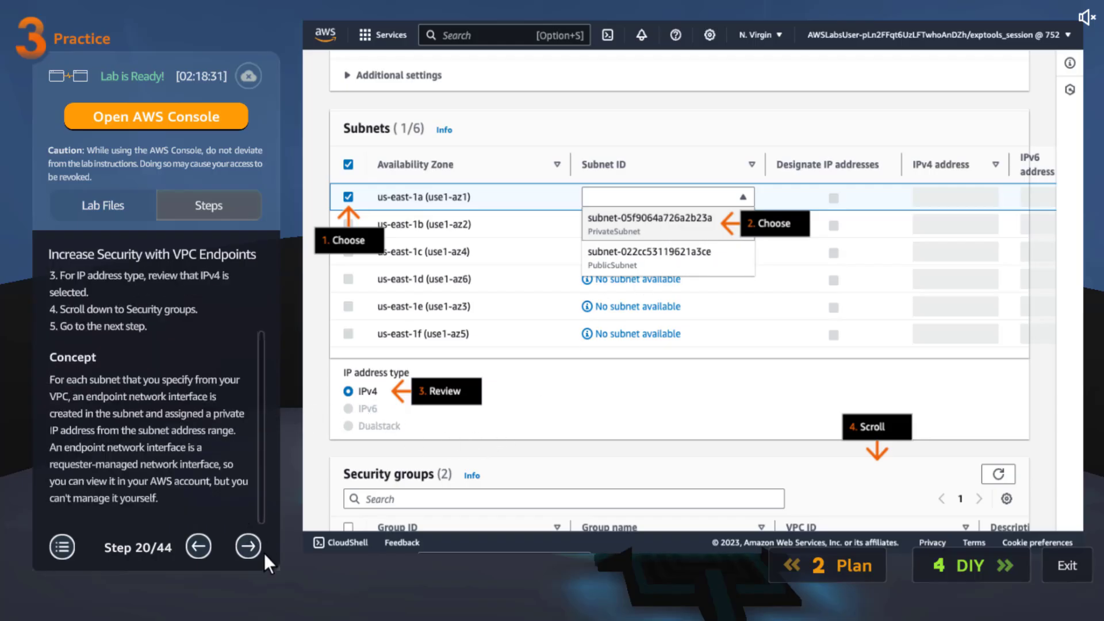
left_click(241, 548)
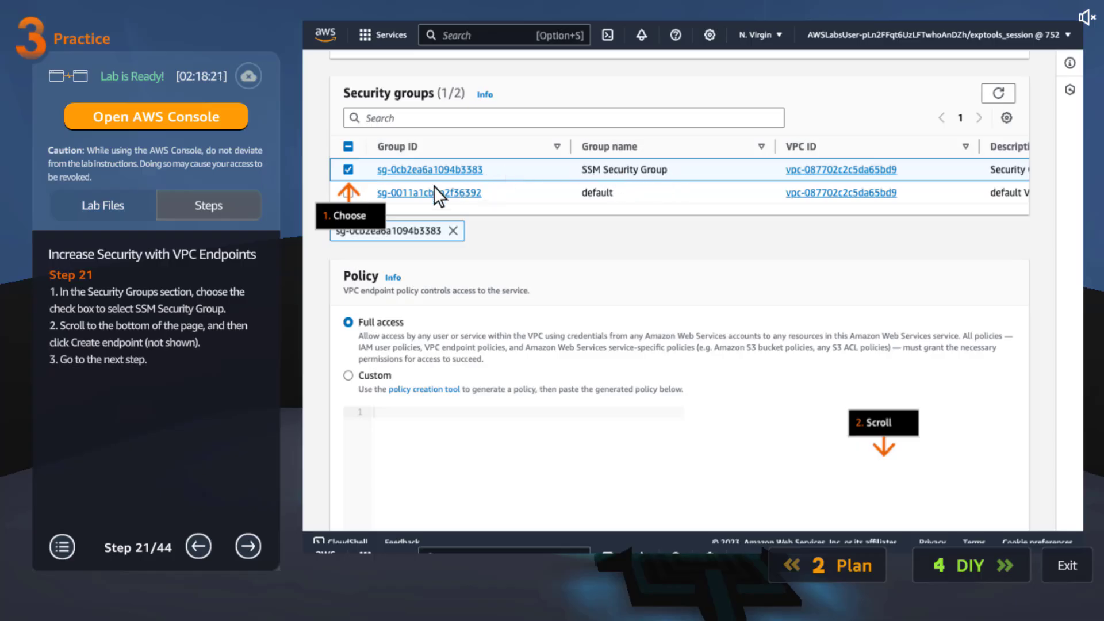
Review practice steps 22 to 25 on checking the SSMEndpoint status and connecting to the Private Command Host through Session Manager
left_click(250, 546)
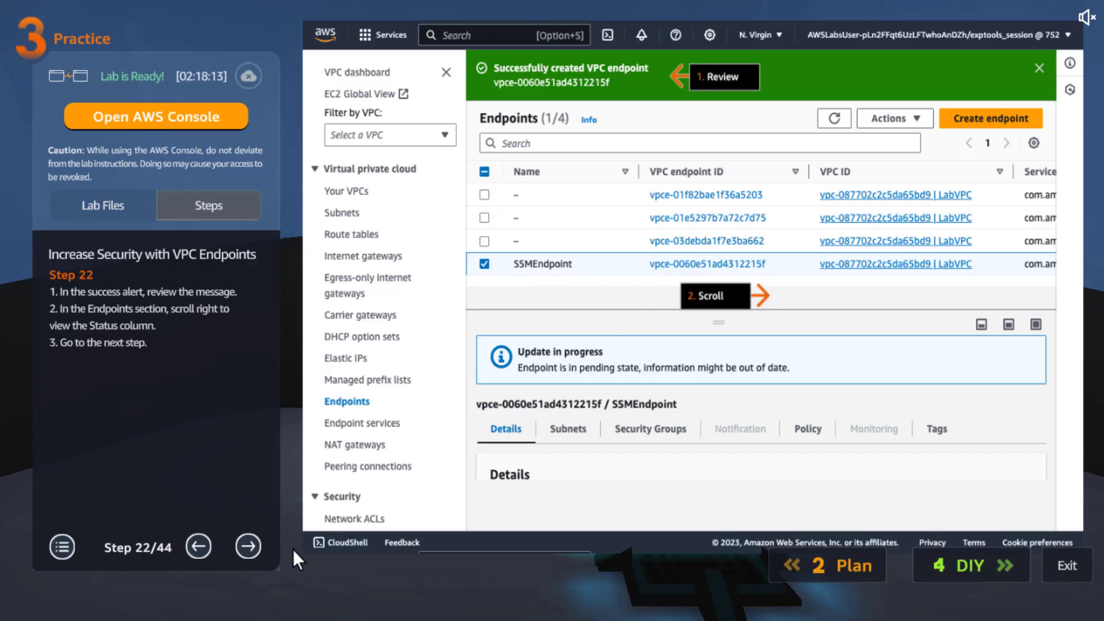
left_click(248, 546)
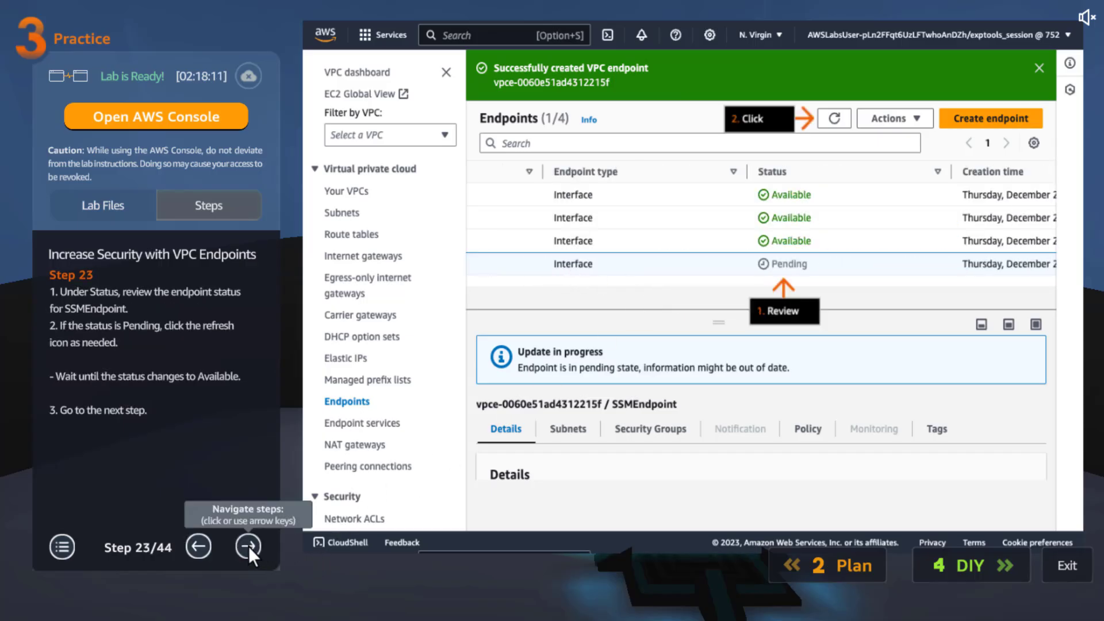
left_click(250, 547)
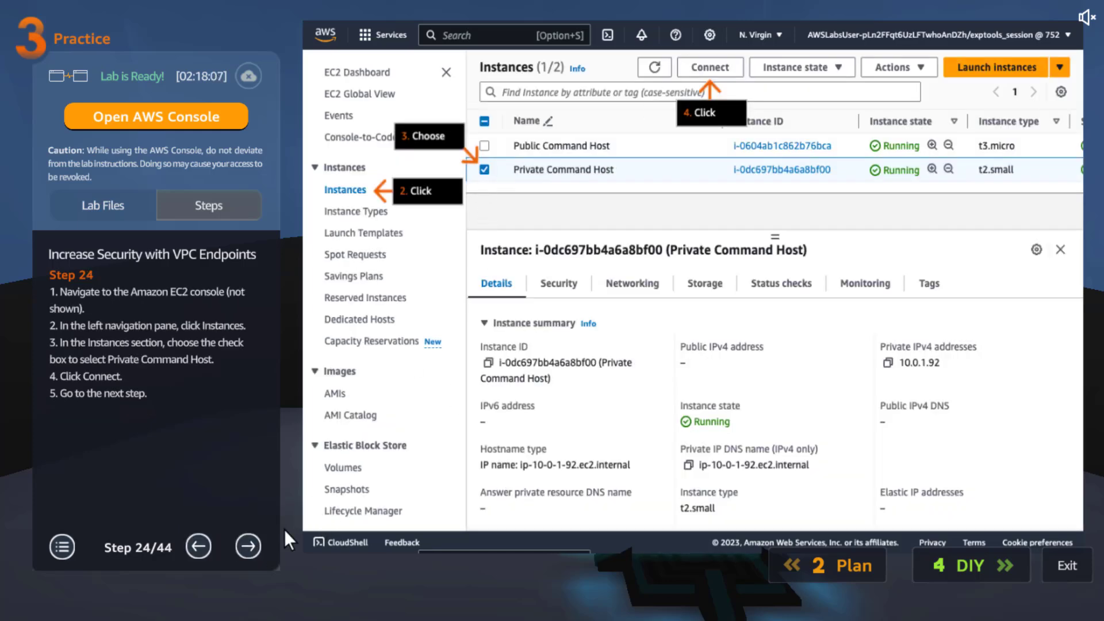
left_click(252, 549)
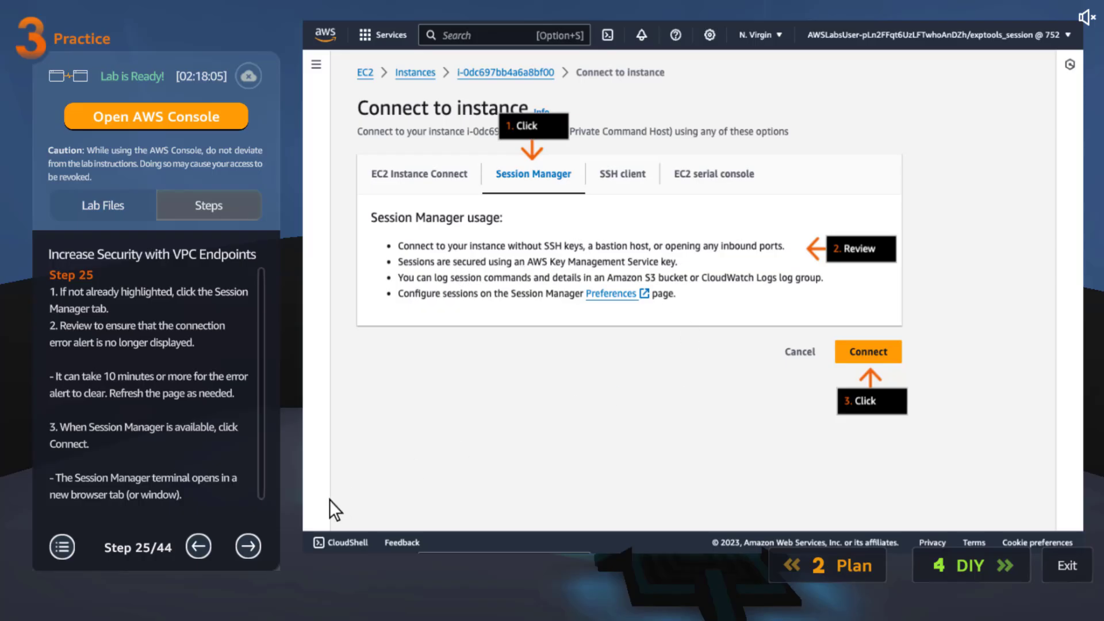
scroll(253, 495, "down", 1)
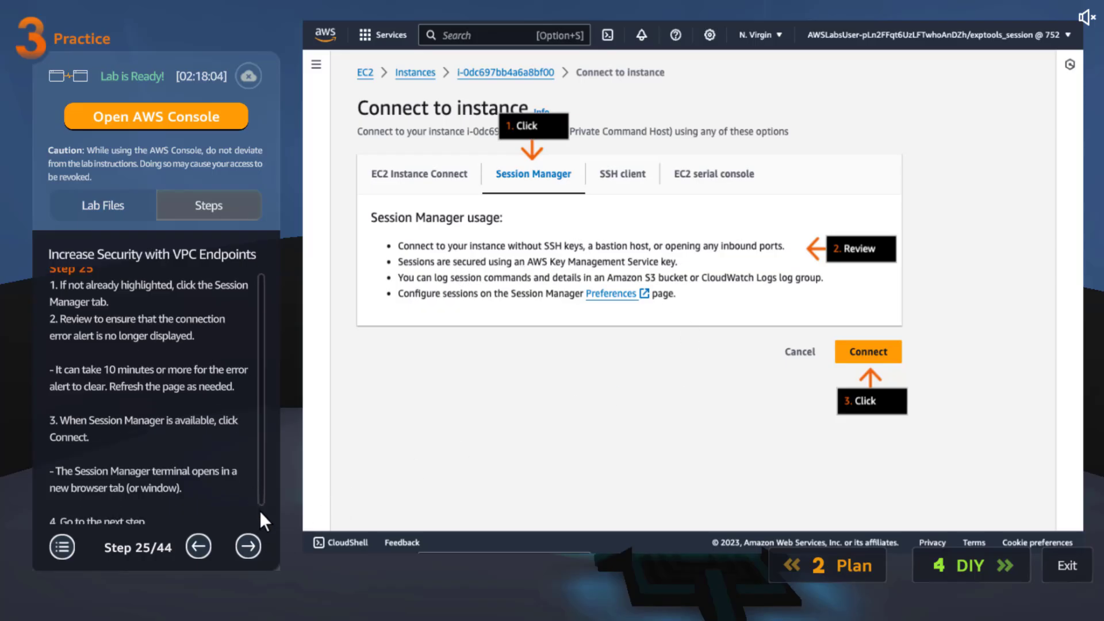
Read practice step 26 to its end, examining the export PS1 prompt command and the clear command for the Private Command Host
left_click(244, 551)
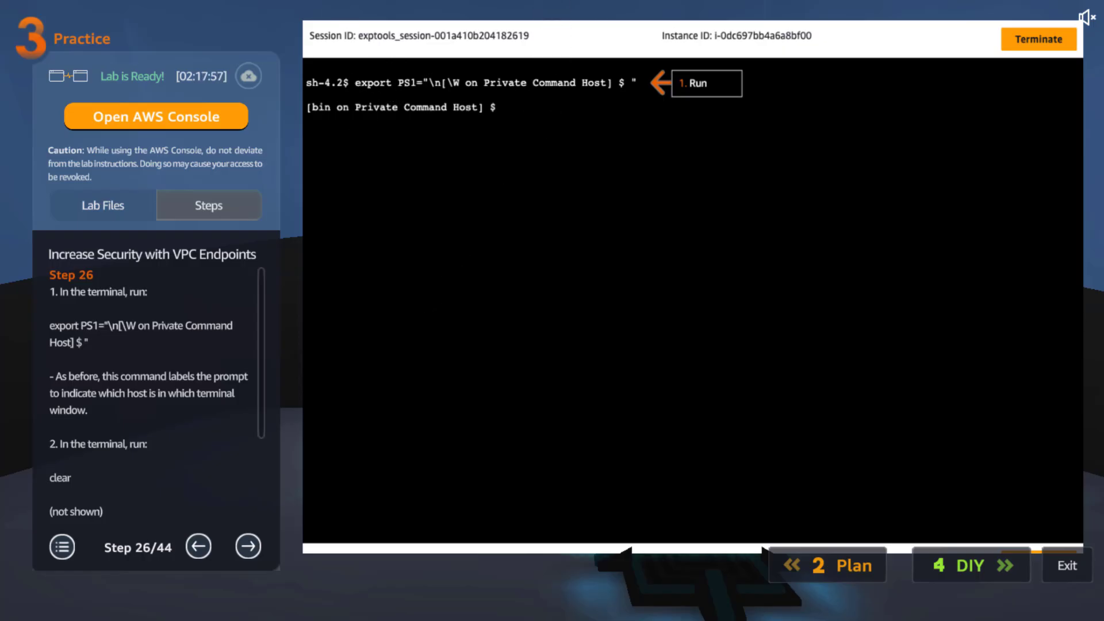
double_click(102, 343)
left_click_drag(68, 336, 45, 331)
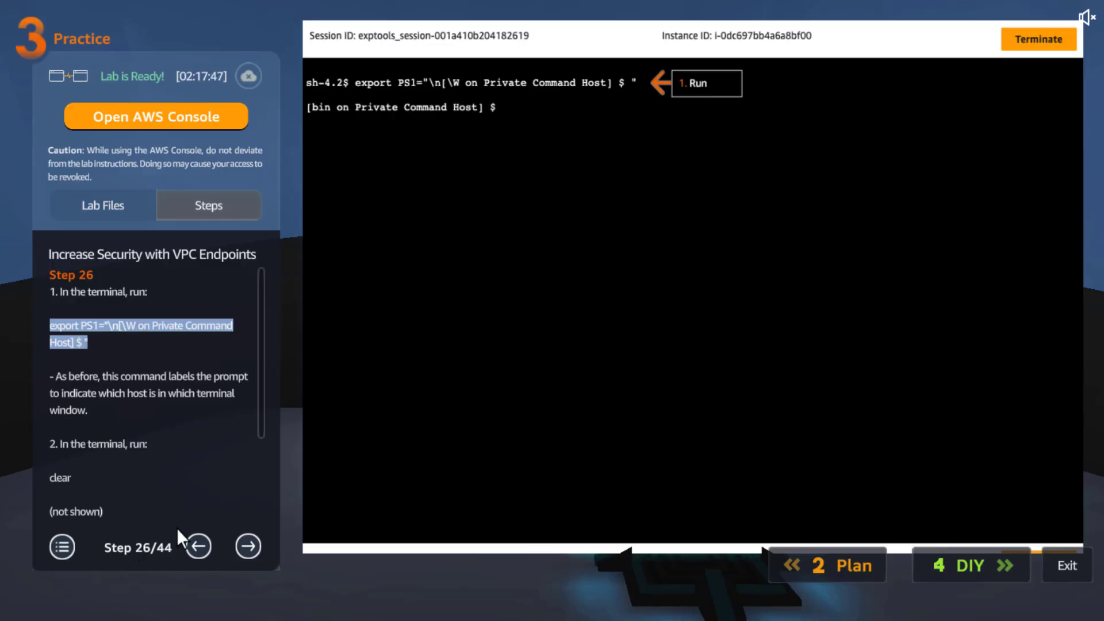
left_click_drag(260, 425, 252, 534)
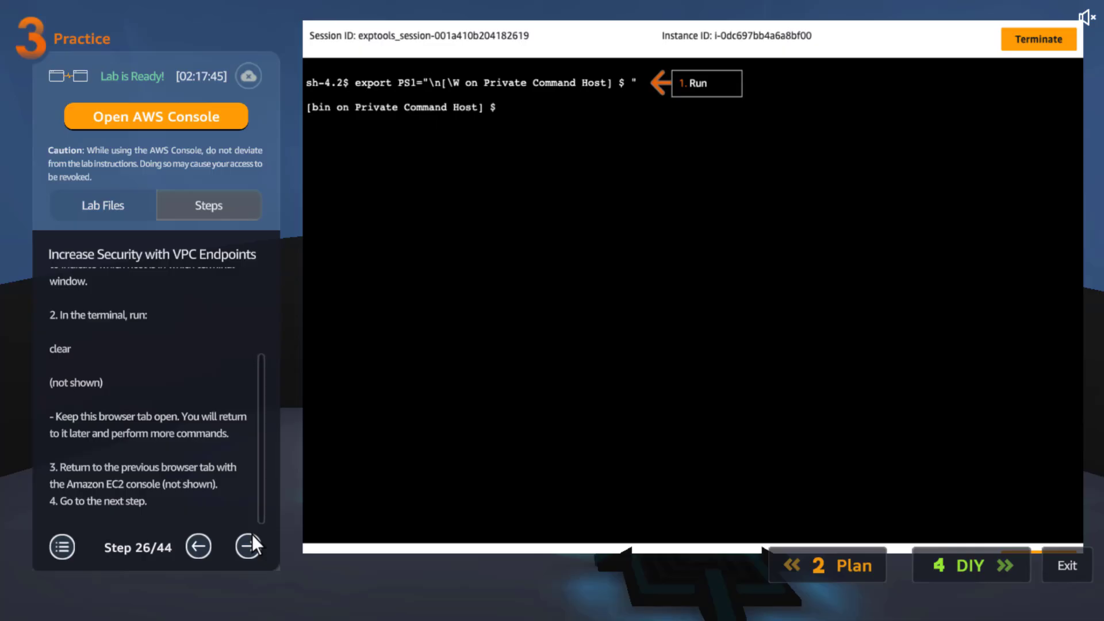
left_click(202, 474)
left_click(257, 458)
Review practice steps 27 and 28 on opening the lab-bucket in Amazon S3 and copying its name, and advance to step 29
left_click(246, 545)
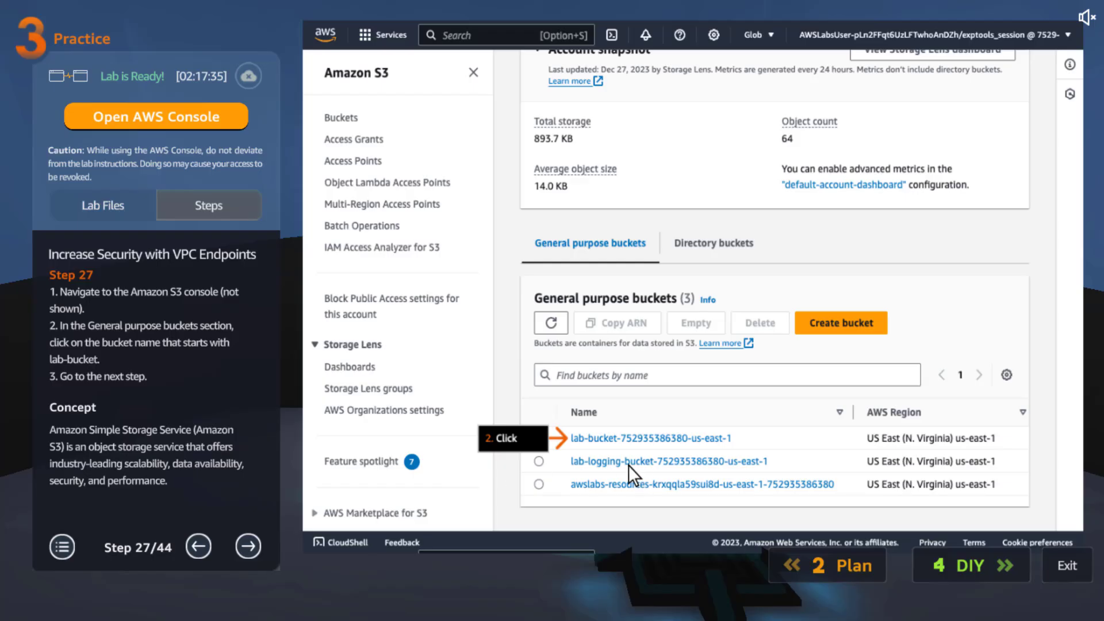
left_click(249, 546)
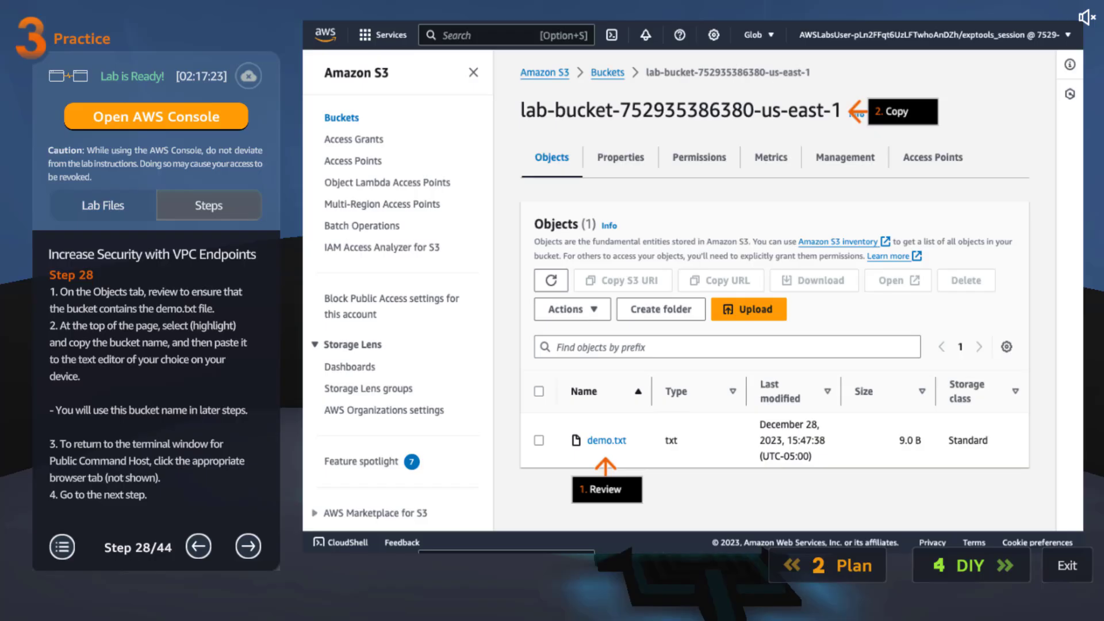
left_click(244, 542)
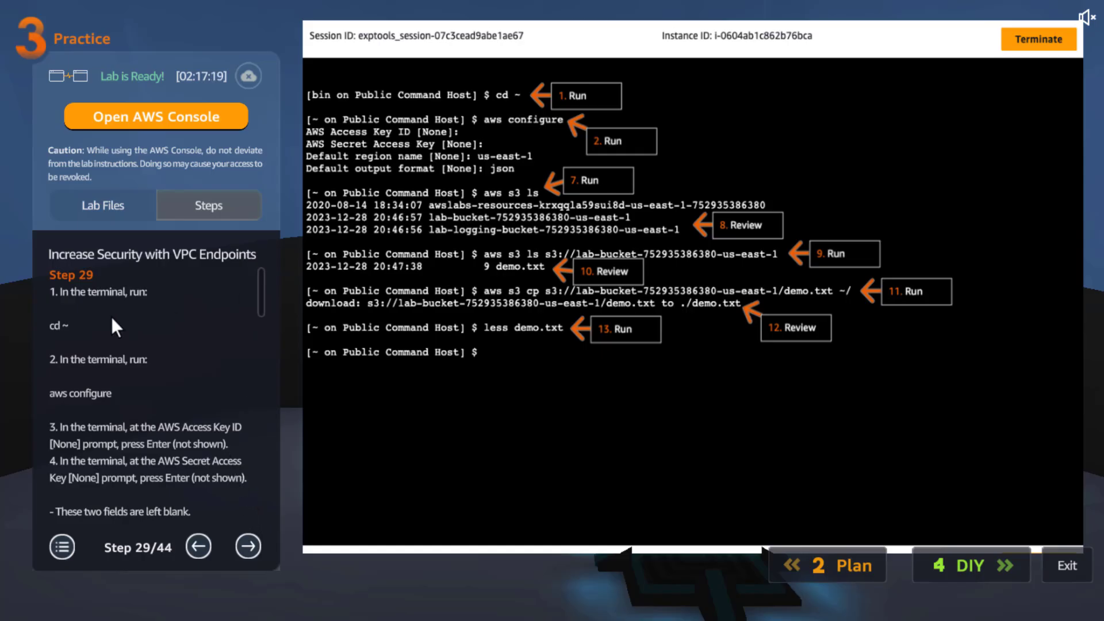
Examine the cd ~ and aws configure commands in practice step 29, including the us-east-1 region and json output entries
left_click_drag(101, 326, 26, 325)
left_click_drag(107, 393, 46, 395)
left_click_drag(119, 393, 33, 392)
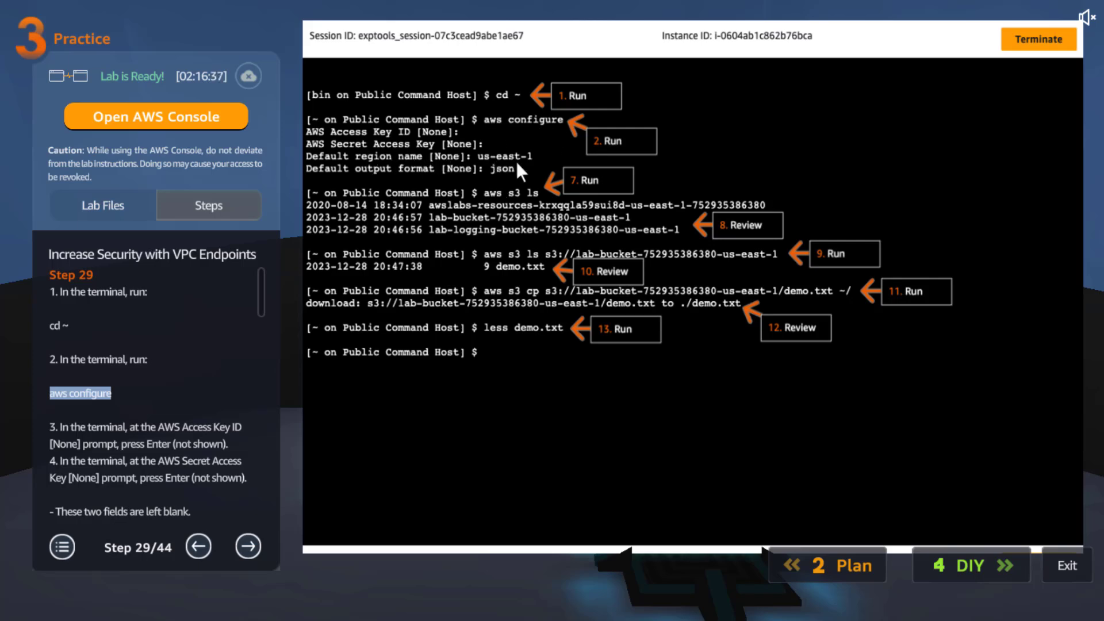
scroll(253, 322, "down", 3)
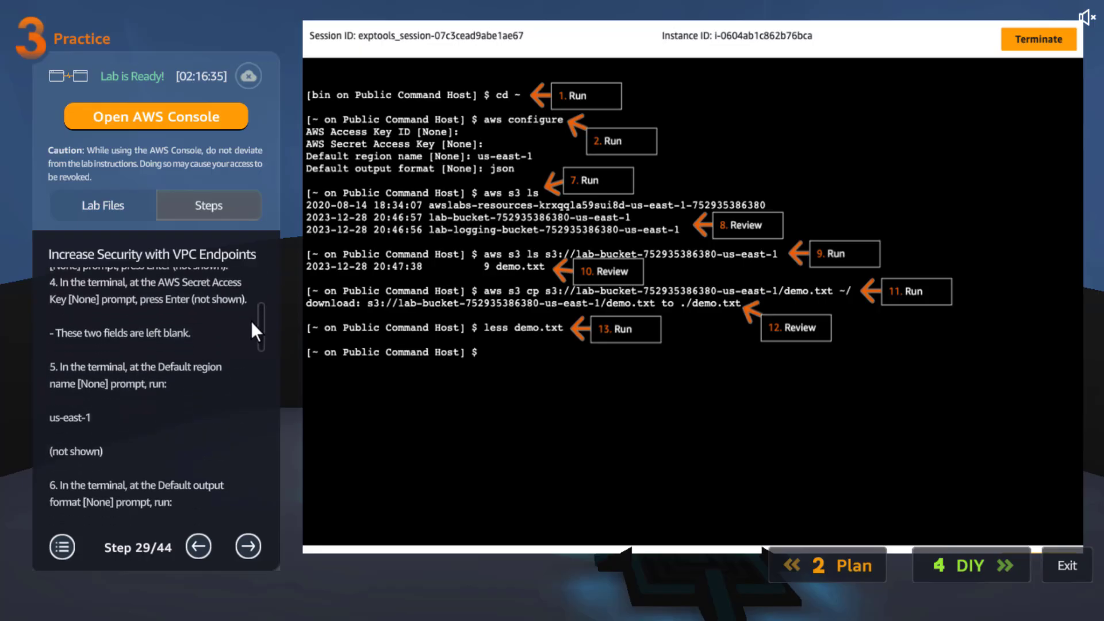
scroll(251, 325, "down", 1)
scroll(249, 330, "down", 3)
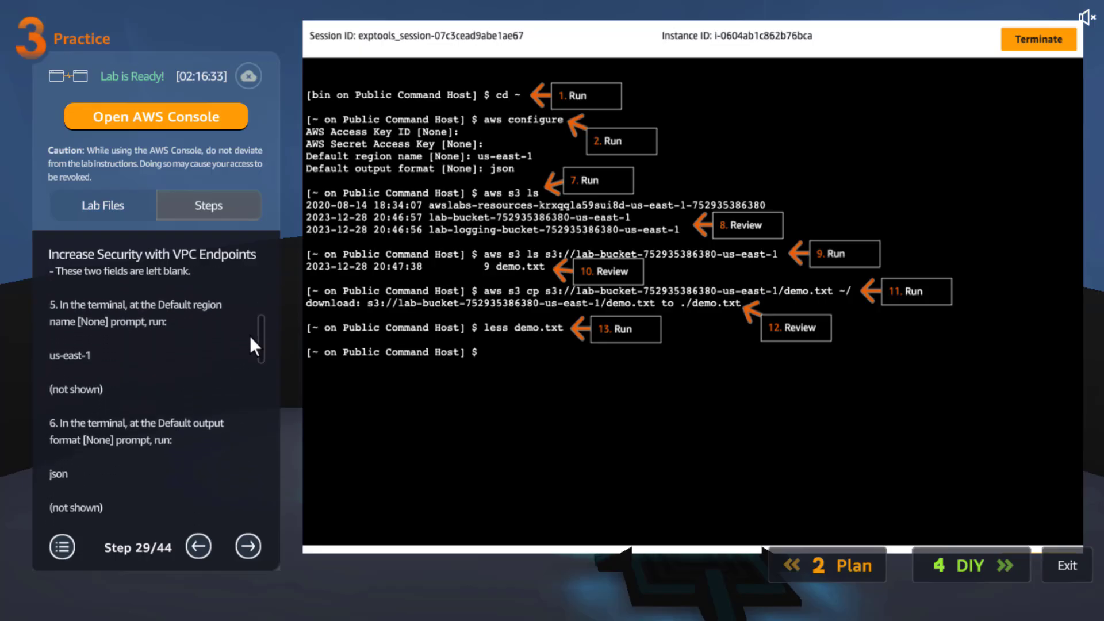
scroll(173, 339, "down", 1)
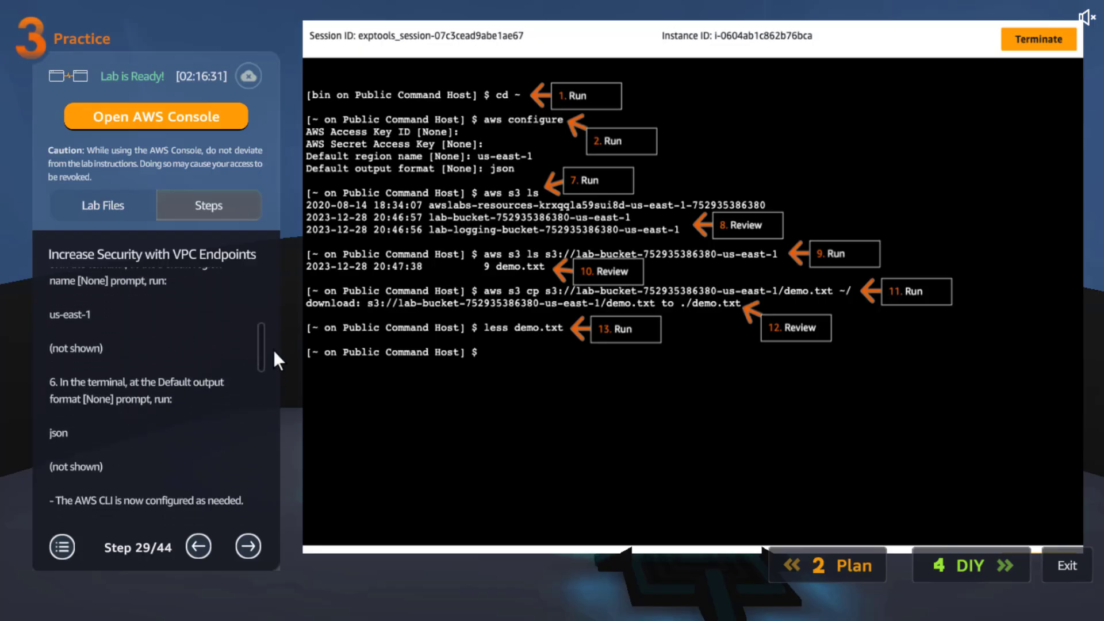
Continue reading practice step 29, examining the aws s3 ls command and the aws s3 ls s3://<insert bucket name> command
left_click_drag(263, 343, 252, 371)
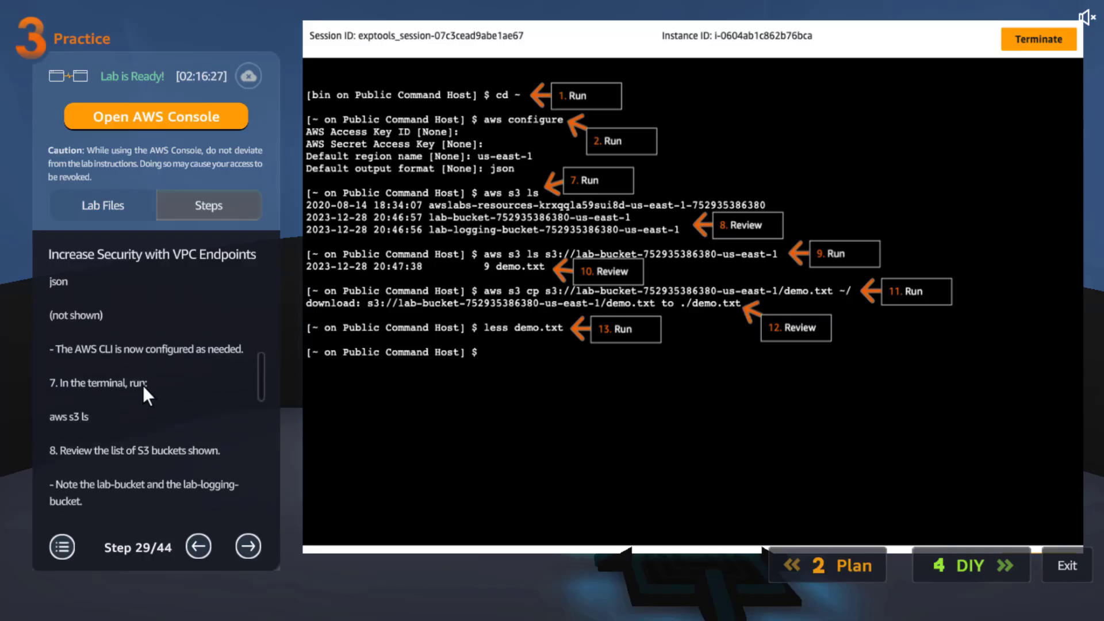
left_click_drag(99, 415, 36, 414)
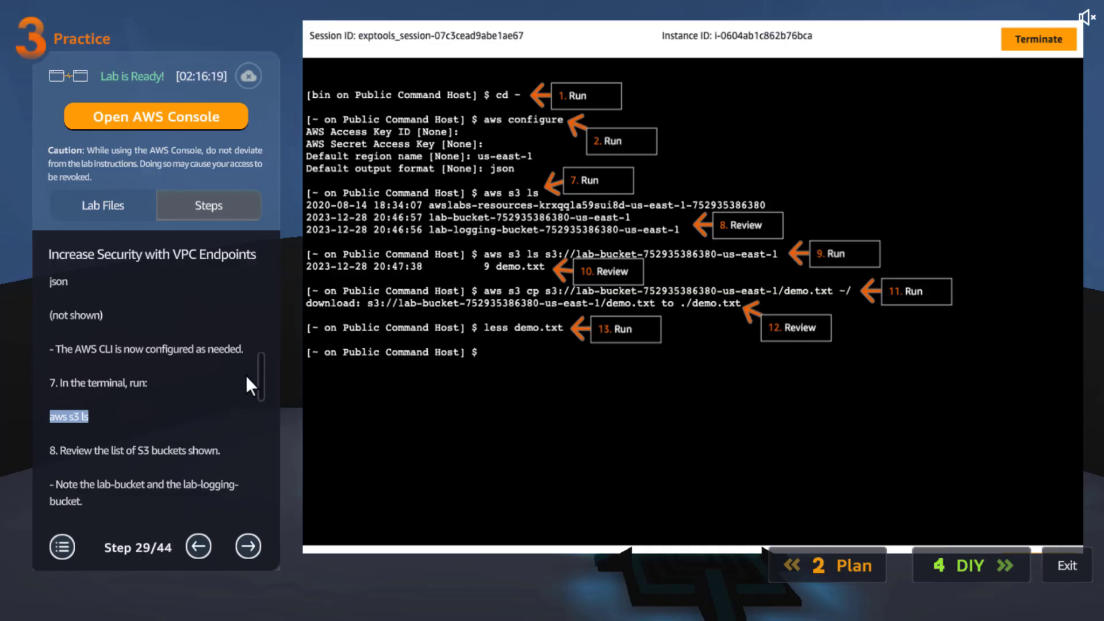
left_click(261, 371)
left_click_drag(260, 377, 250, 414)
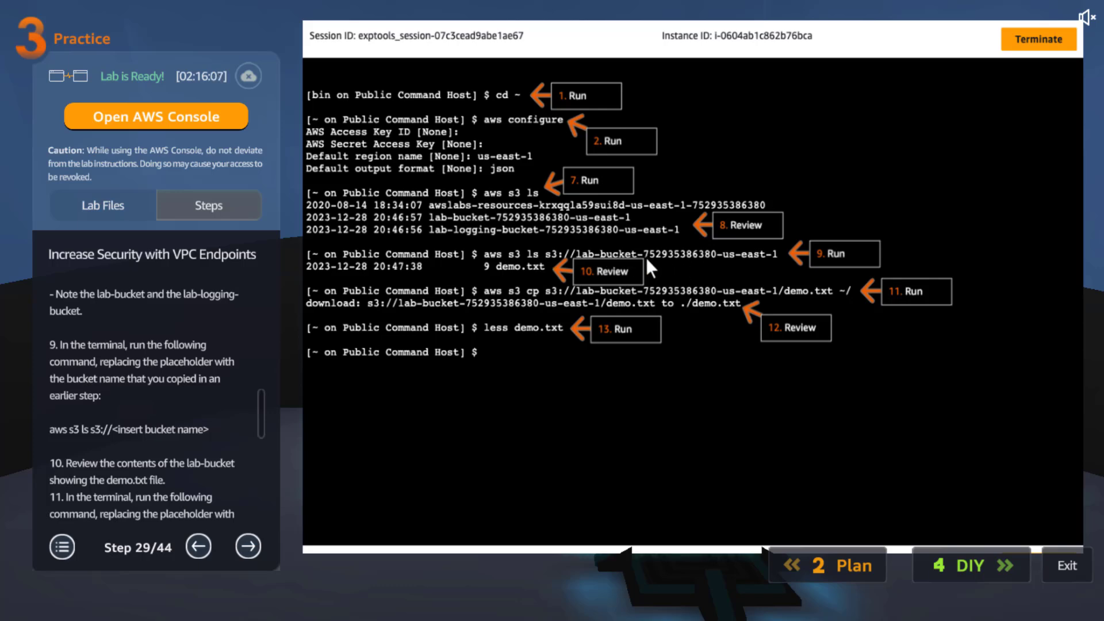
left_click_drag(257, 406, 140, 420)
left_click(57, 422)
left_click(117, 423)
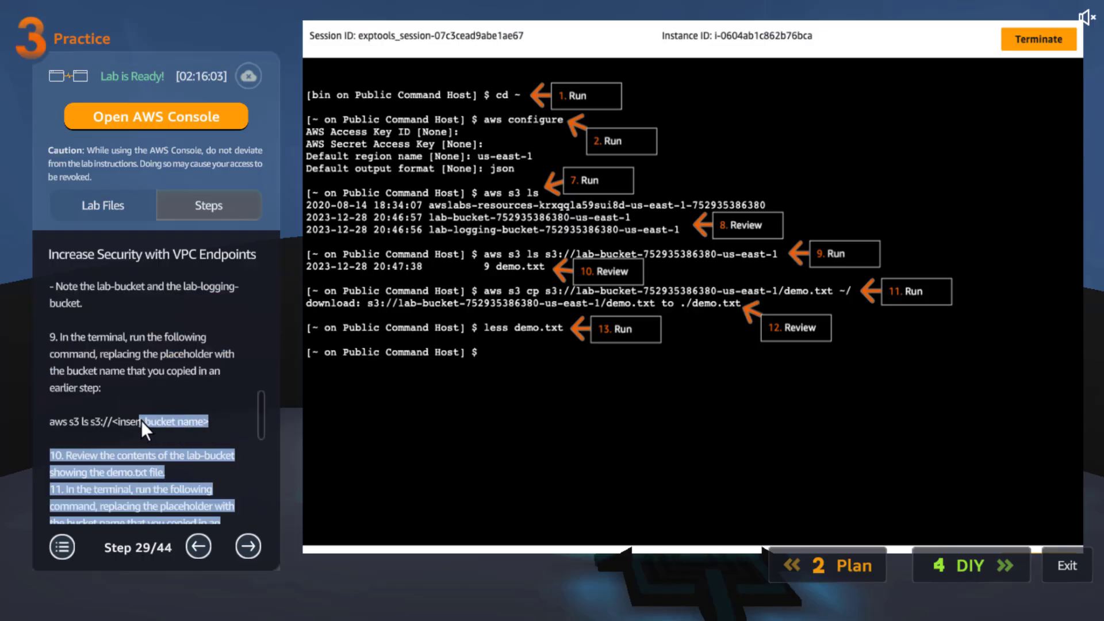
left_click(226, 418)
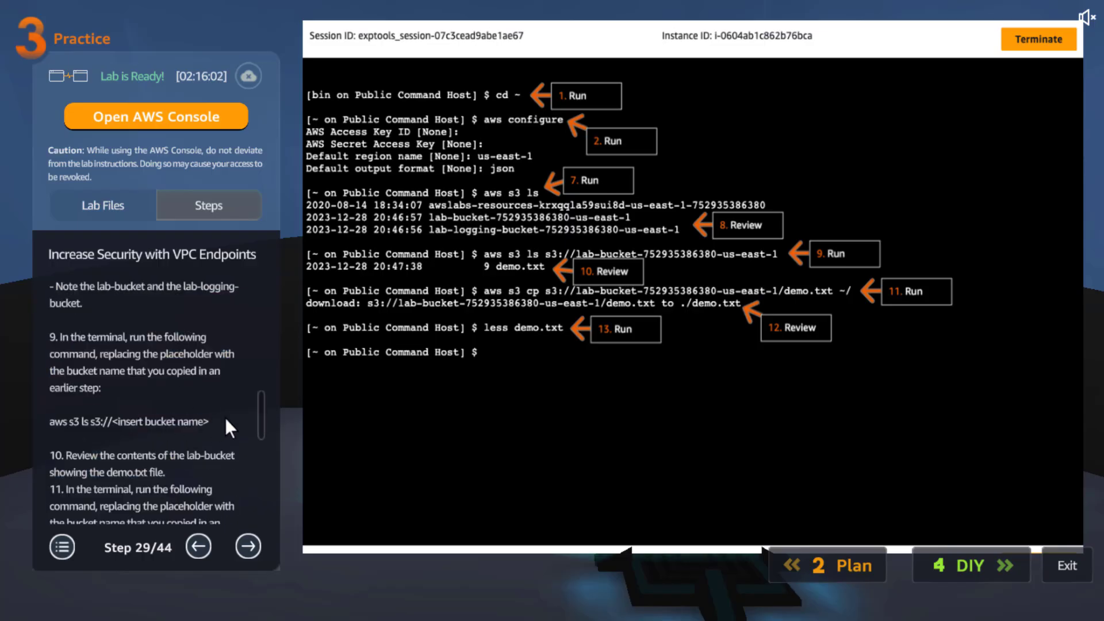
triple_click(164, 422)
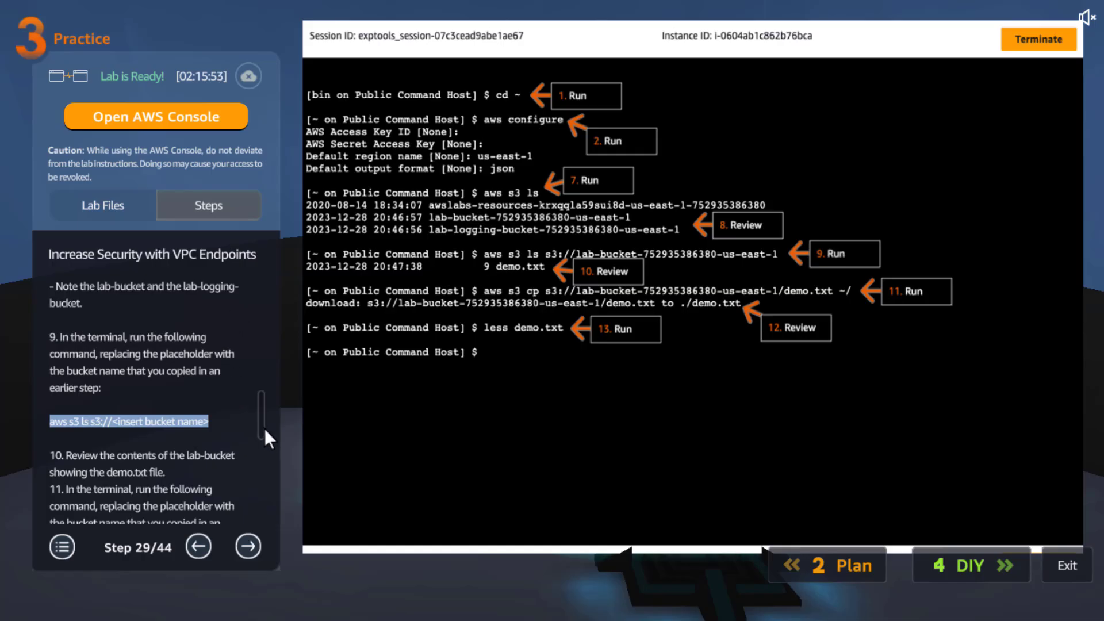
Continue through practice step 29, examining the aws s3 cp s3://<insert bucket name>/demo.txt ~/ command
left_click_drag(258, 402, 256, 424)
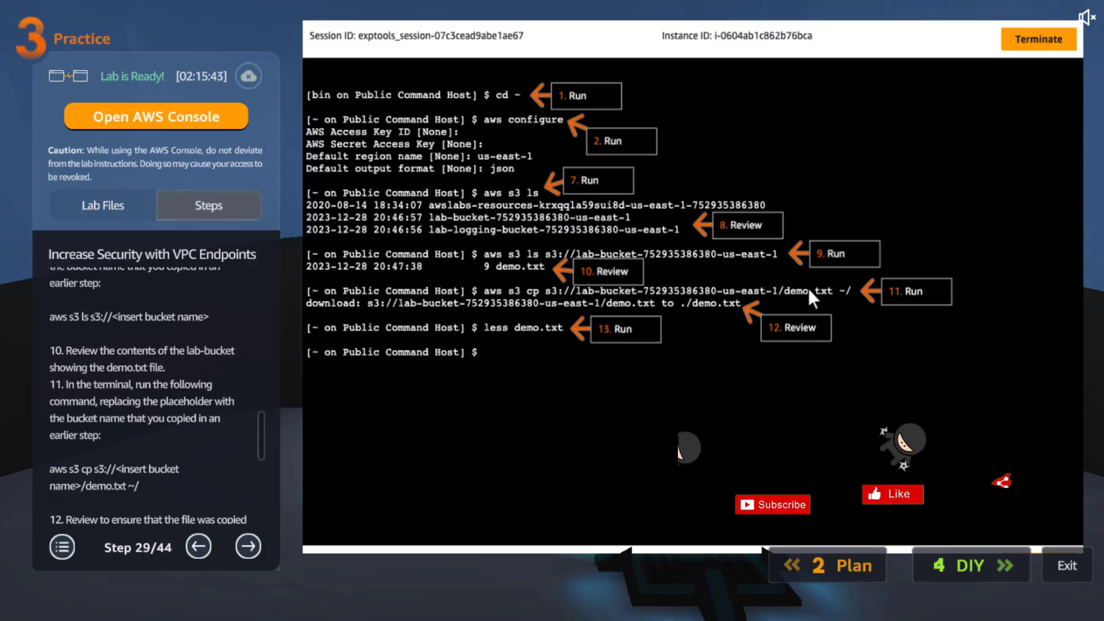
left_click(143, 487)
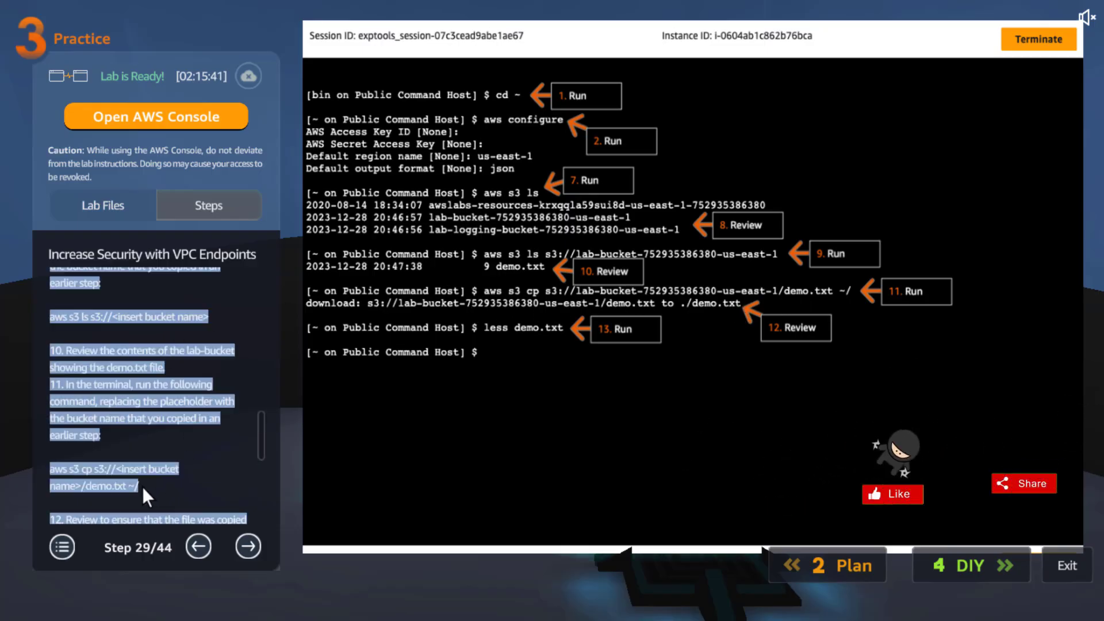
left_click(162, 488)
left_click_drag(154, 489, 45, 475)
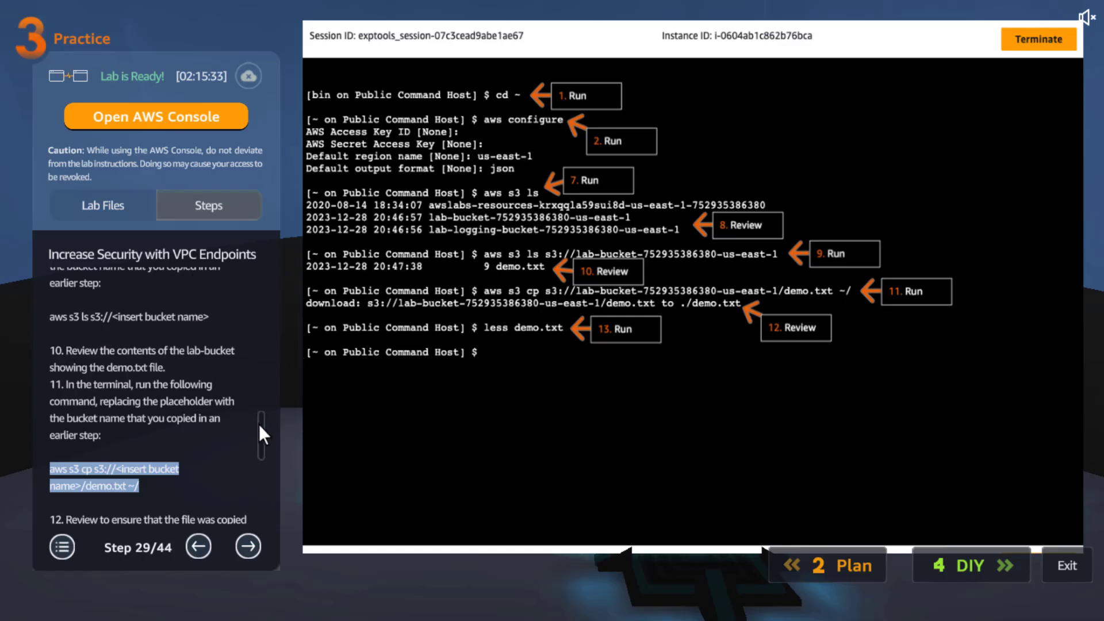
Read practice step 29 to its end, examining the less demo.txt command and the Concept note on aws configure
left_click_drag(259, 424, 264, 459)
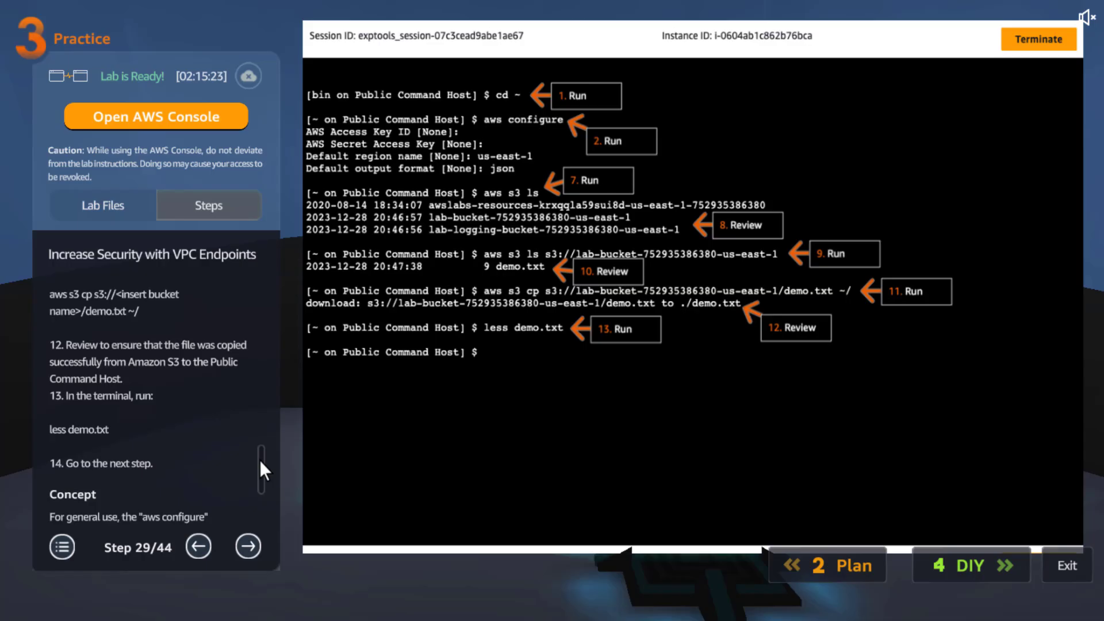
left_click_drag(260, 460, 264, 475)
triple_click(136, 345)
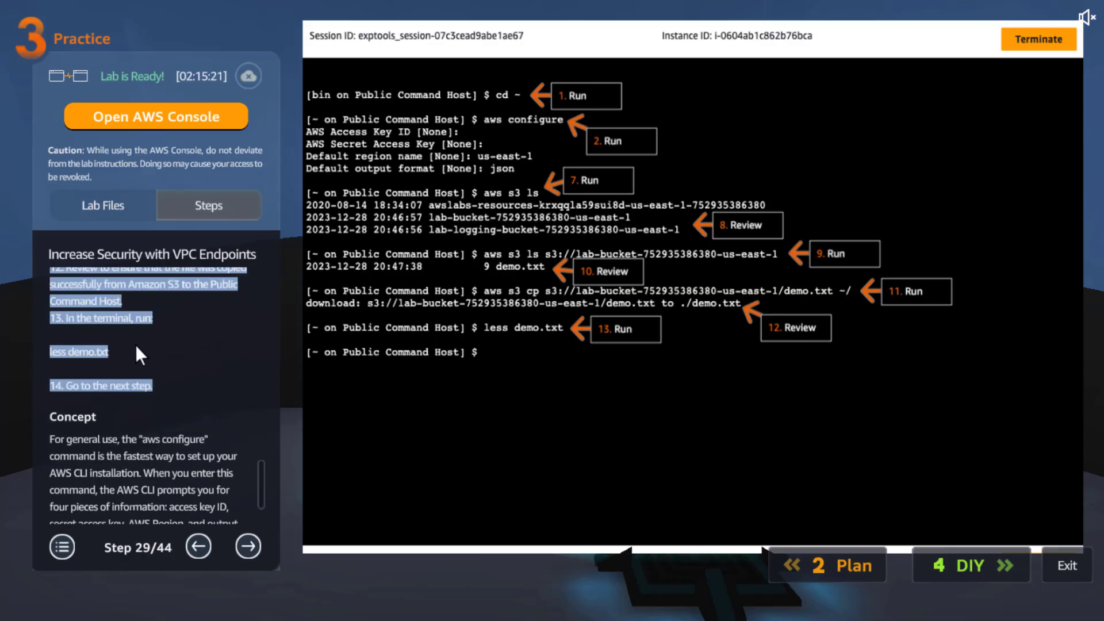
left_click_drag(135, 347, 24, 350)
left_click_drag(126, 347, 34, 349)
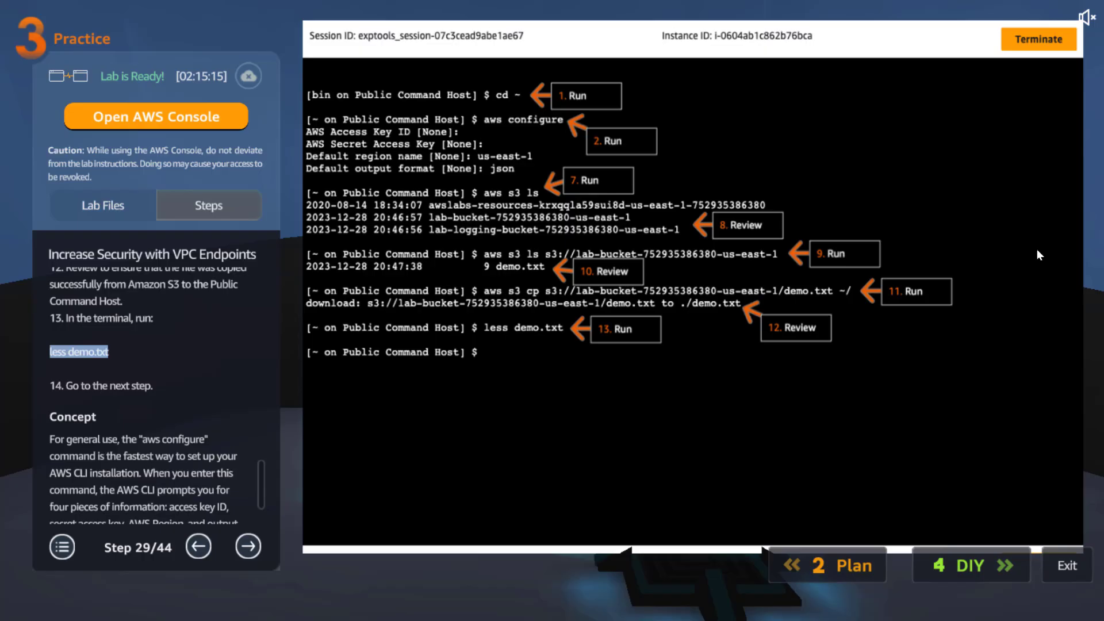
scroll(266, 473, "down", 2)
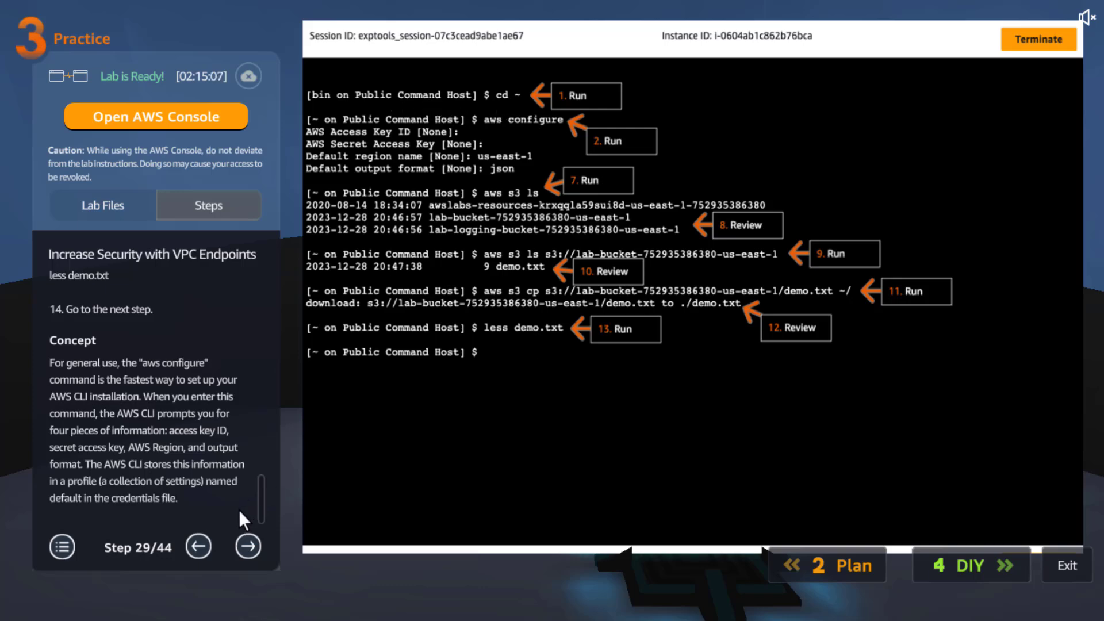
Review practice step 30 on the less command's output and quitting with q, and advance to step 31
left_click(249, 547)
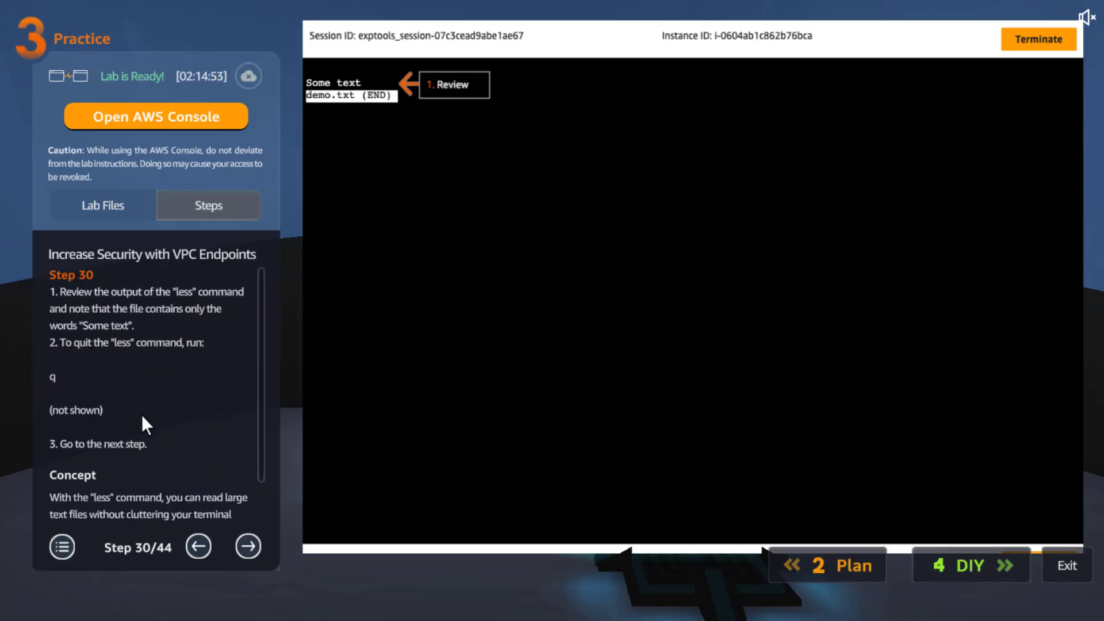
left_click_drag(259, 354, 260, 433)
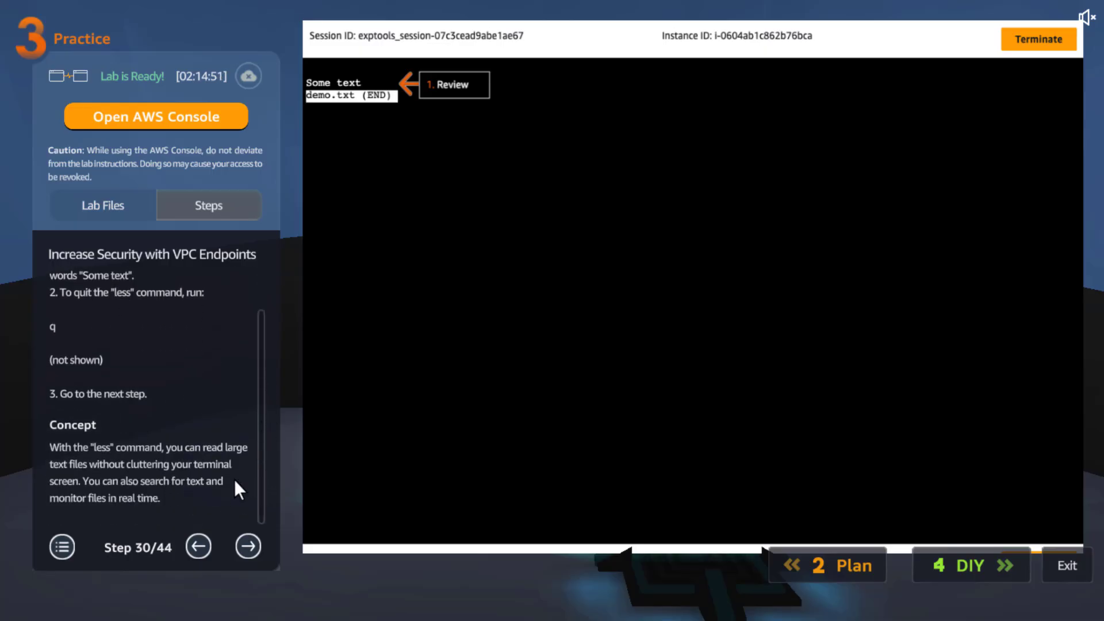
left_click(252, 547)
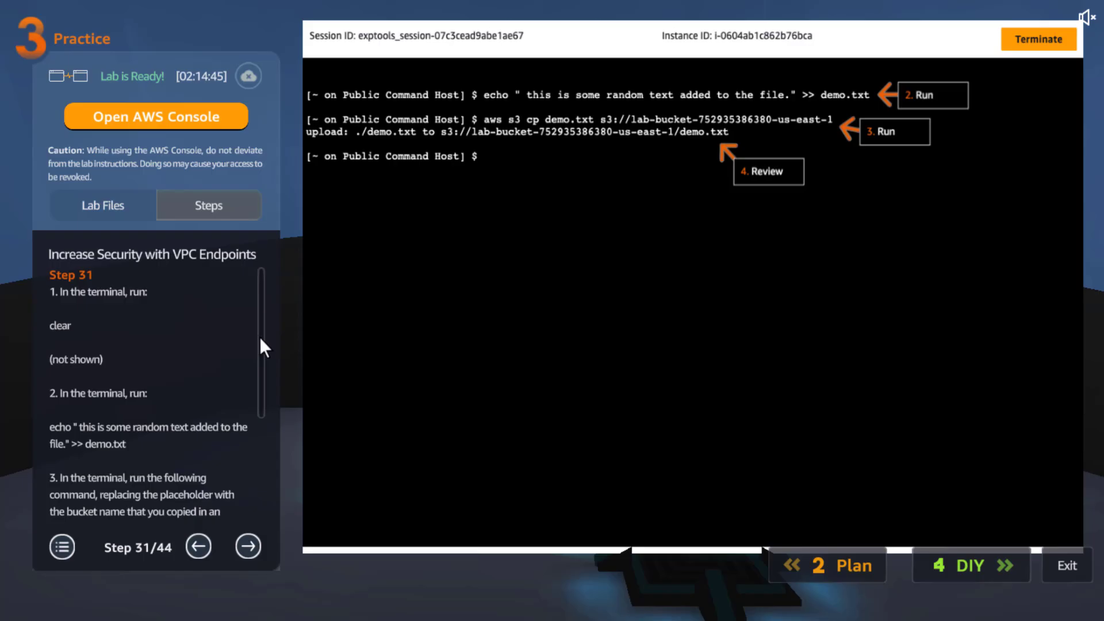
Examine the echo command in practice step 31 that appends " this is some random text added to the file." to demo.txt
left_click_drag(260, 337, 128, 393)
left_click(50, 374)
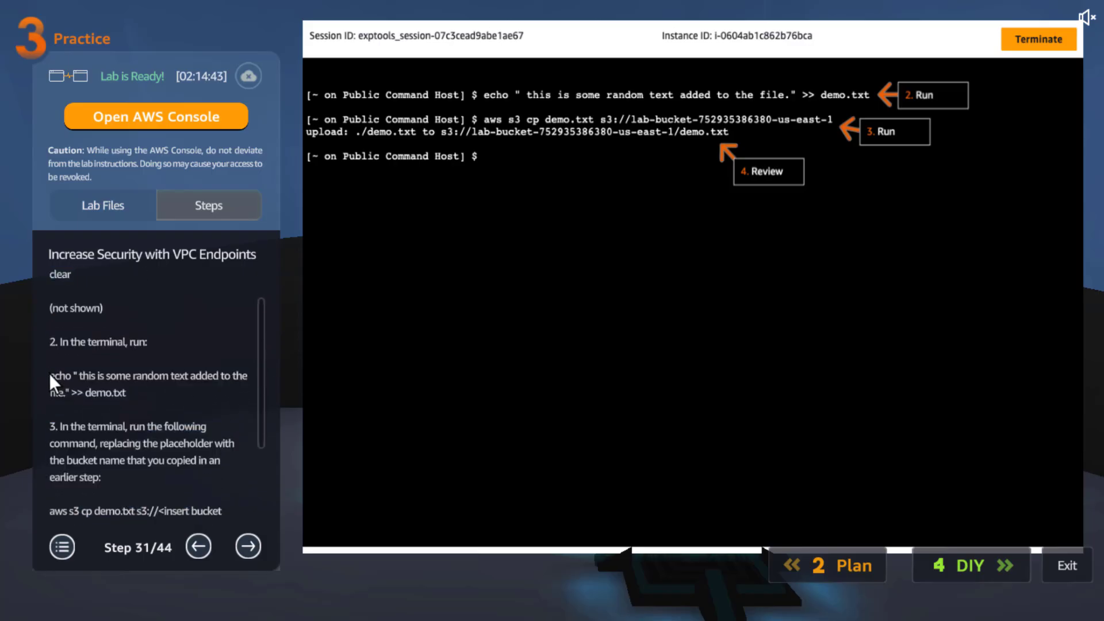
left_click_drag(47, 371, 158, 392)
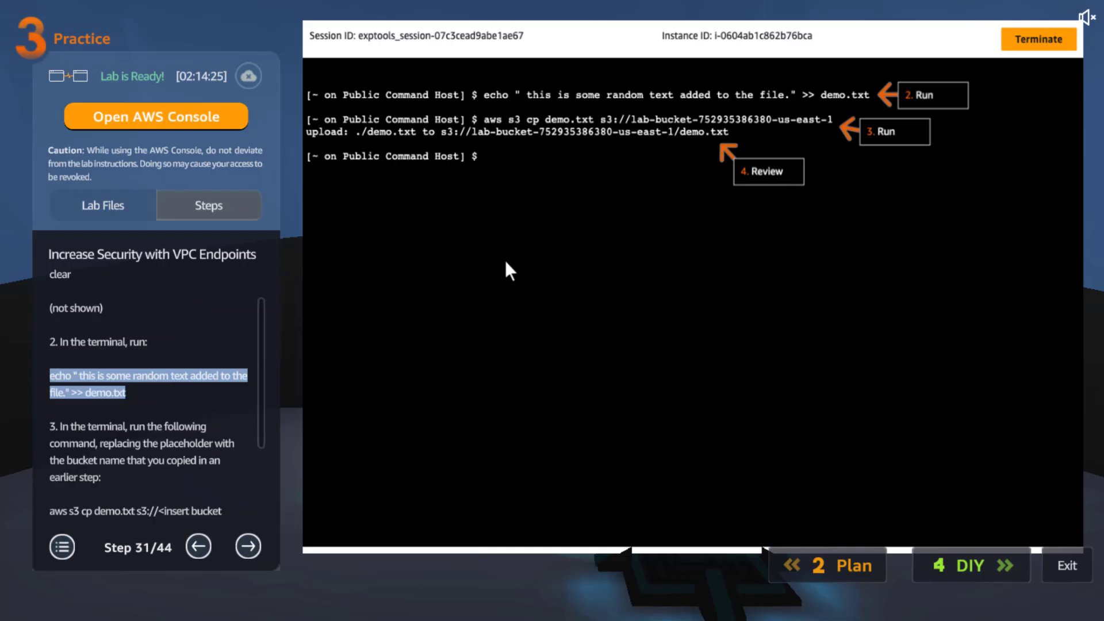
Read the rest of practice step 31, examining the aws s3 cp demo.txt s3://<insert bucket name> upload command
left_click_drag(261, 327, 258, 376)
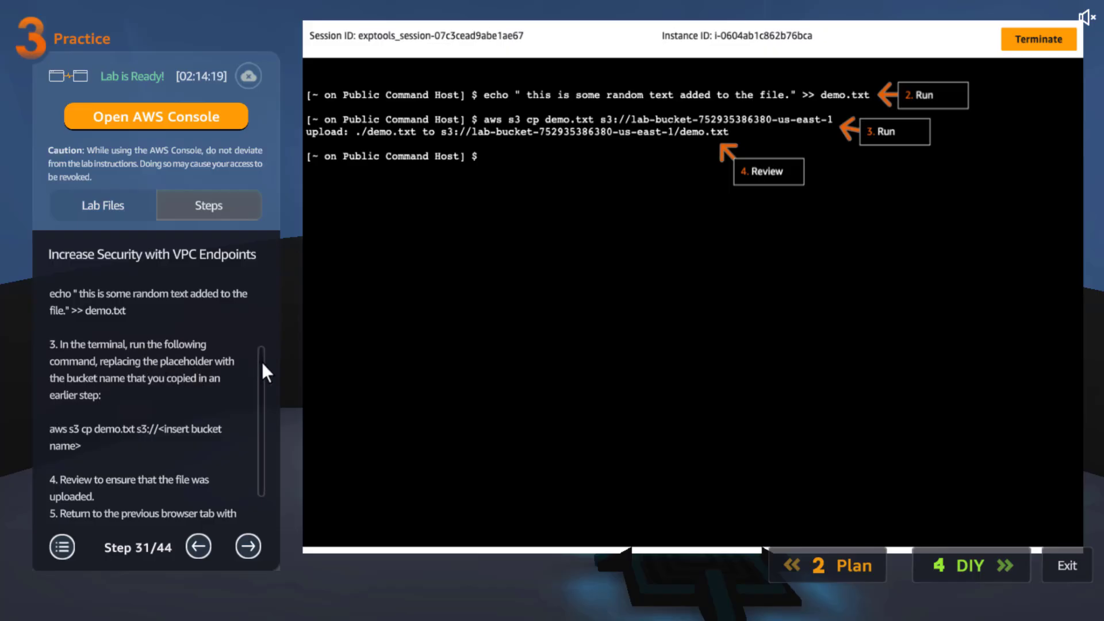
left_click_drag(262, 362, 265, 391)
left_click(89, 398)
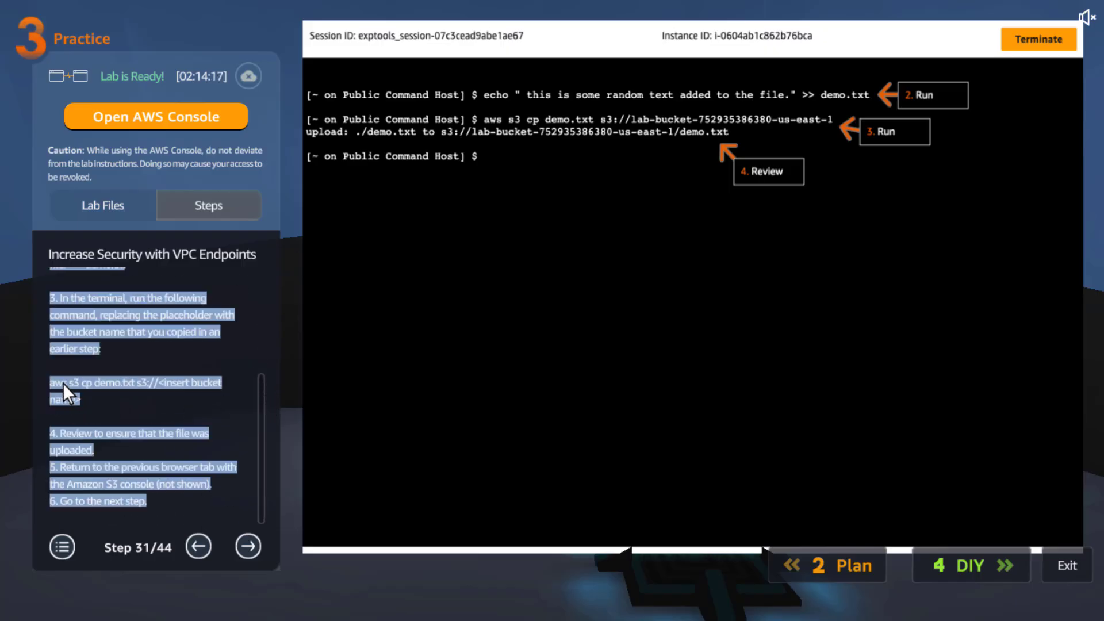
scroll(74, 391, "up", 1)
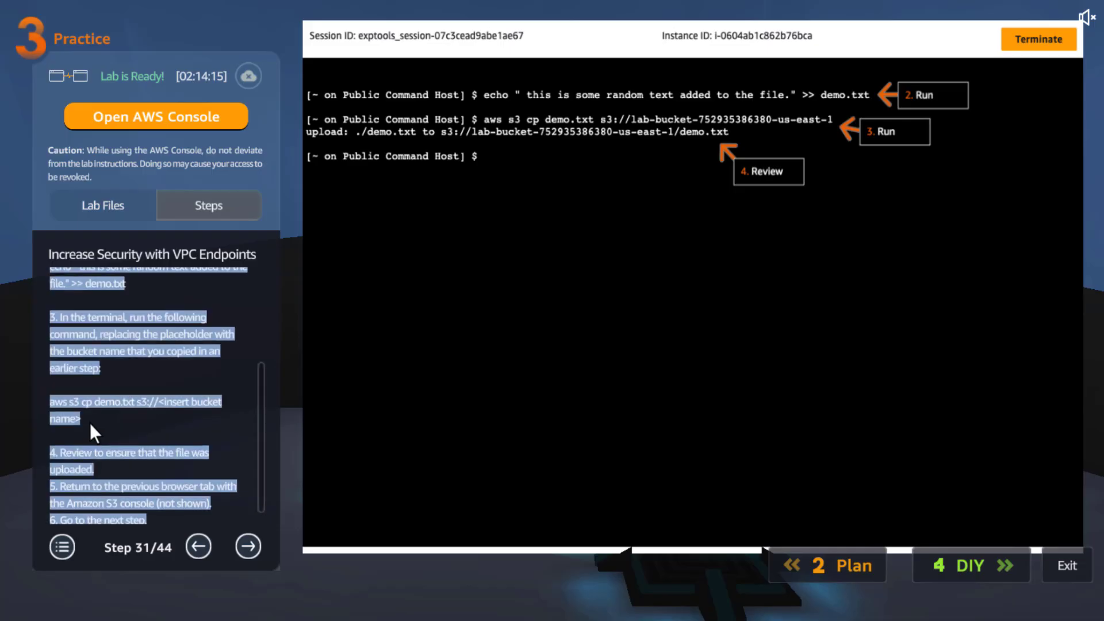
left_click_drag(89, 424, 40, 402)
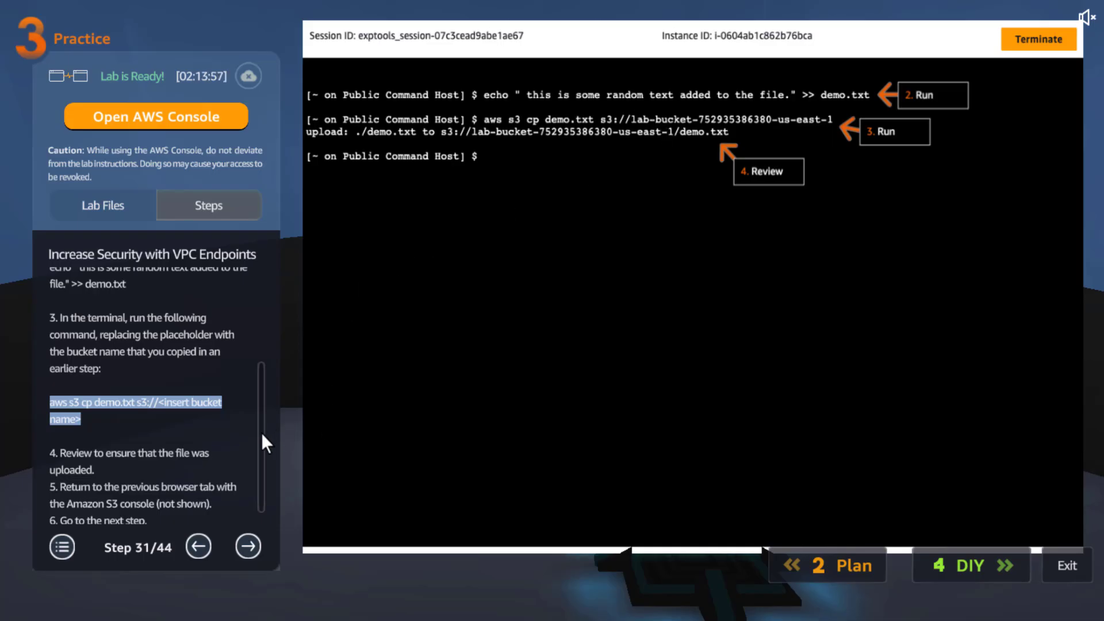
left_click_drag(261, 432, 261, 472)
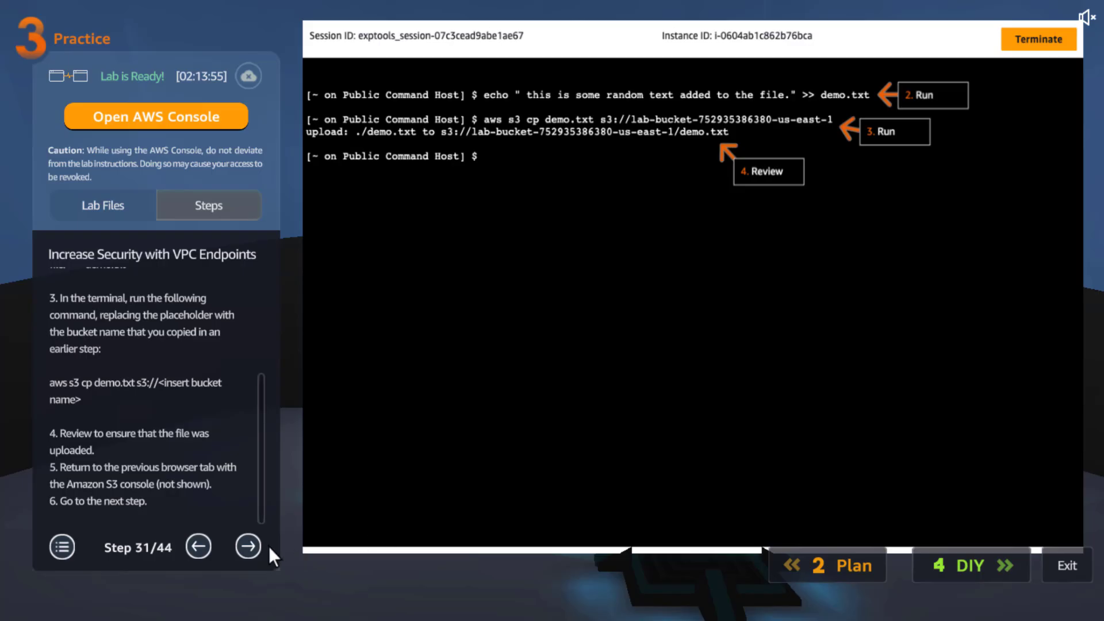
Review practice steps 32 to 34 on opening demo.txt from the lab-bucket and checking its appended text
left_click(248, 545)
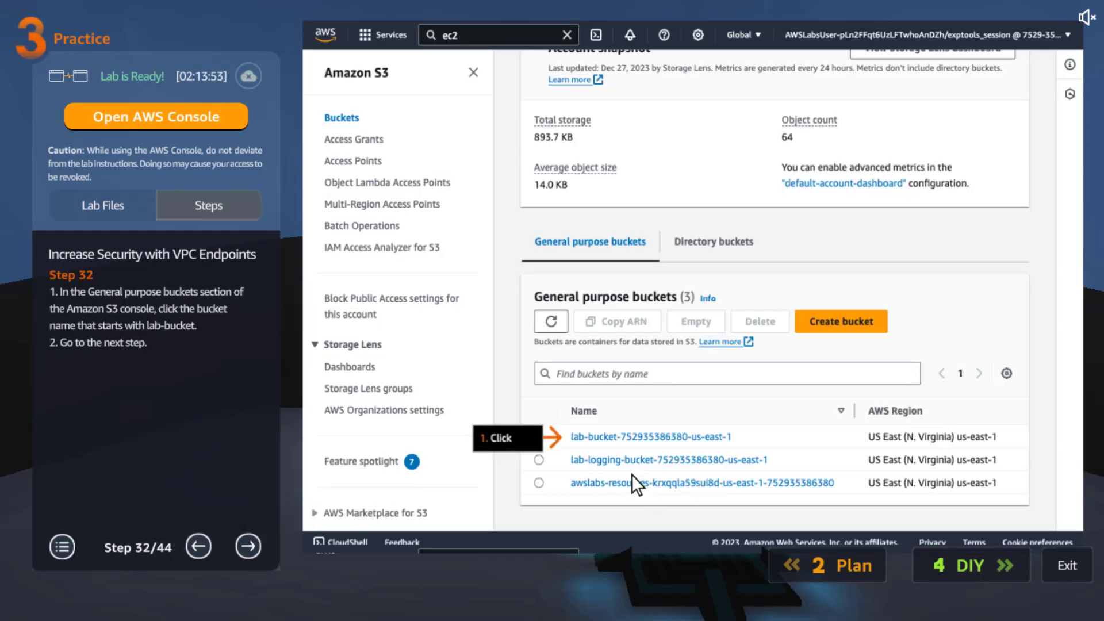
left_click(248, 546)
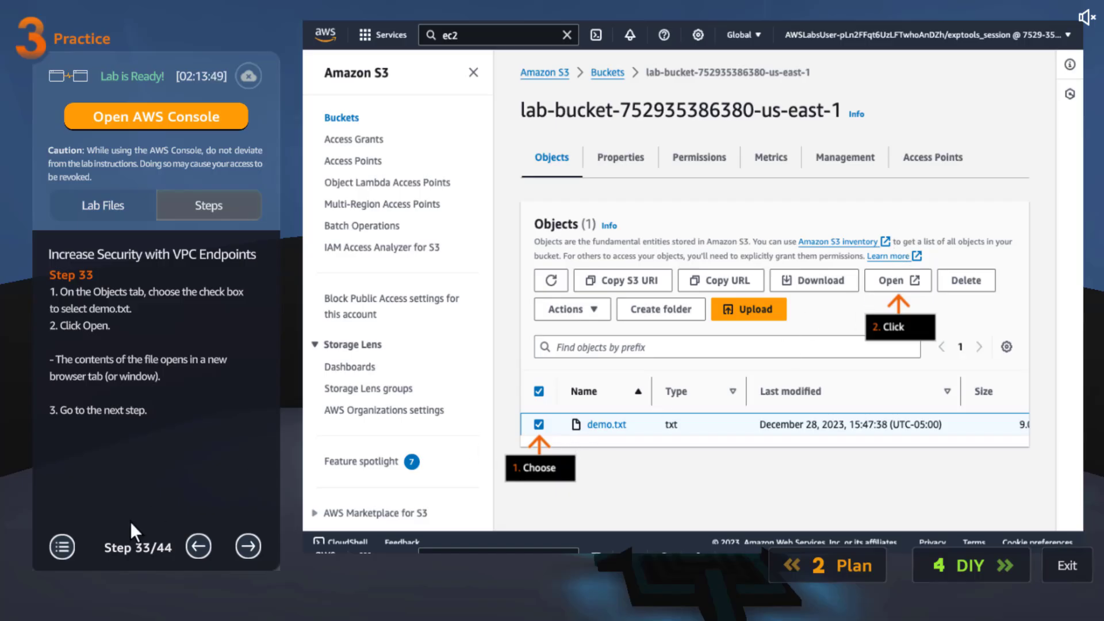
left_click(246, 547)
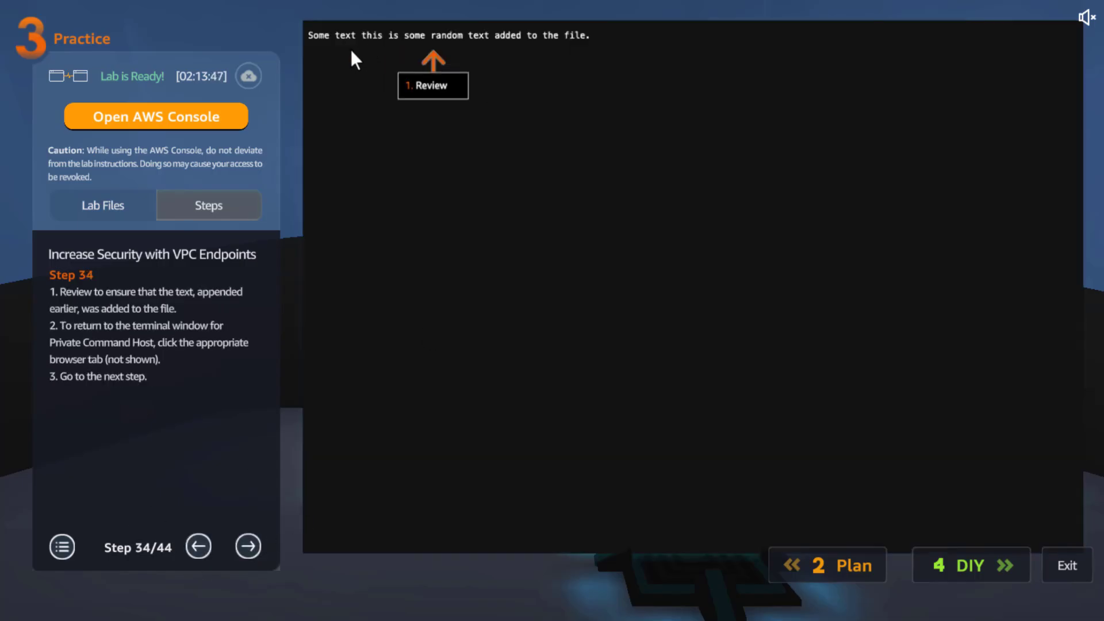
Review practice step 35 on running aws configure and aws s3 ls on the Private Command Host, and advance to step 36
left_click(250, 546)
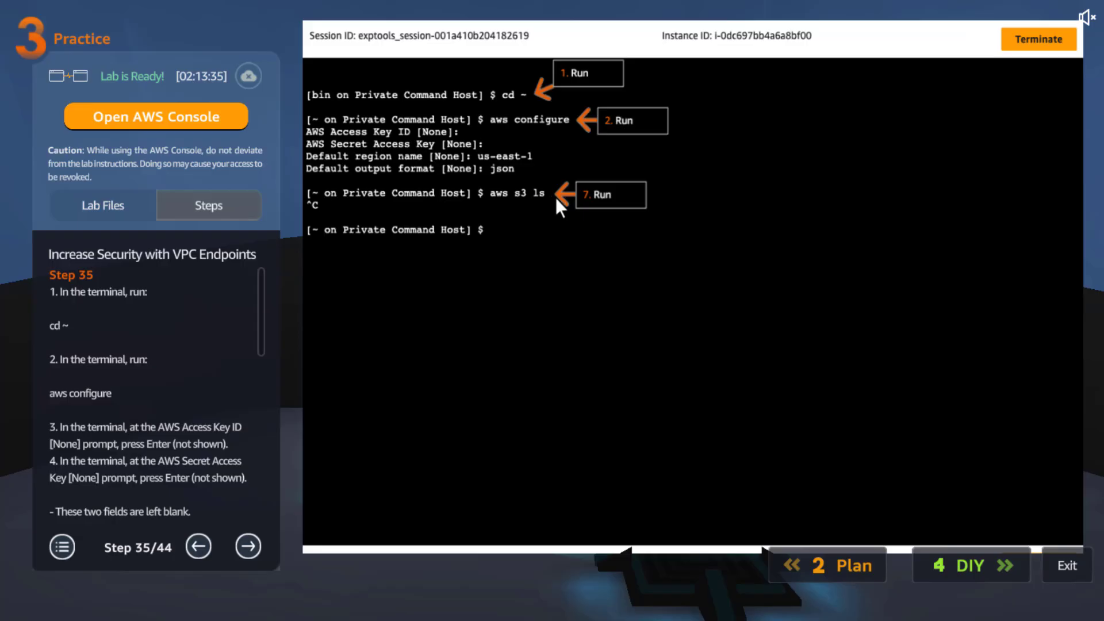
left_click_drag(261, 307, 253, 514)
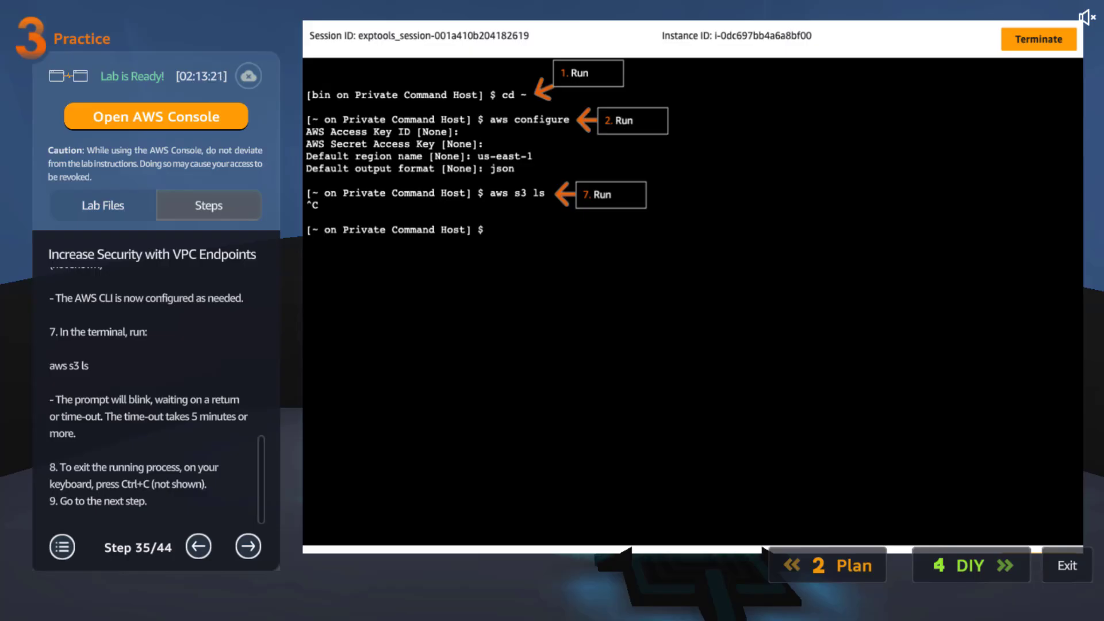
left_click(249, 546)
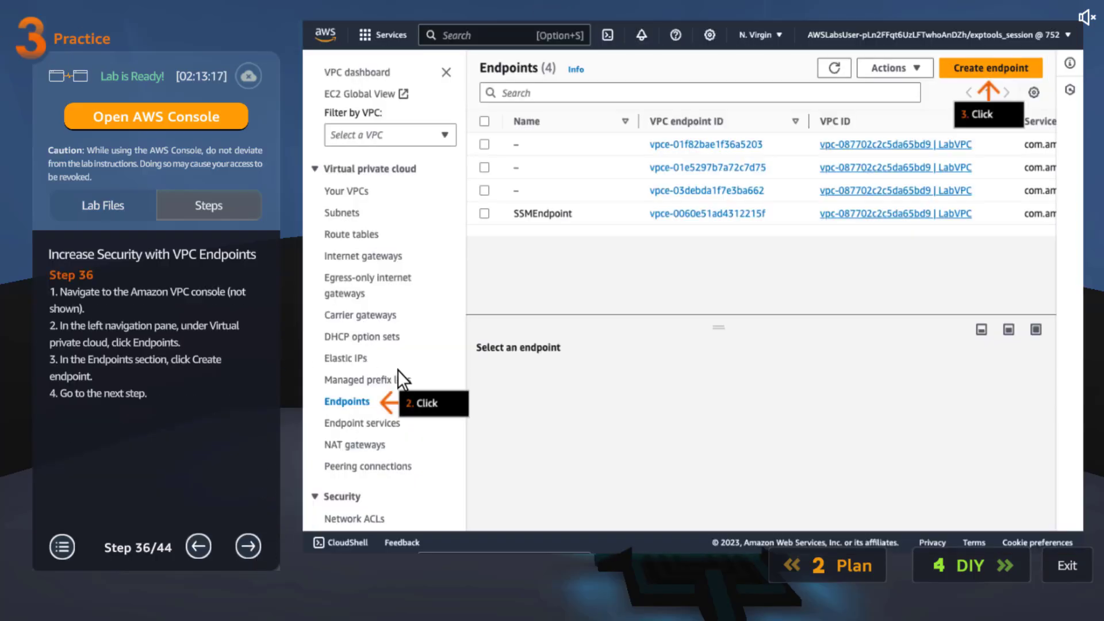
Review practice steps 37 and 38 on naming the endpoint S3Endpoint and choosing the com.amazonaws.us-east-1.s3 Gateway service and LabVPC
left_click(248, 546)
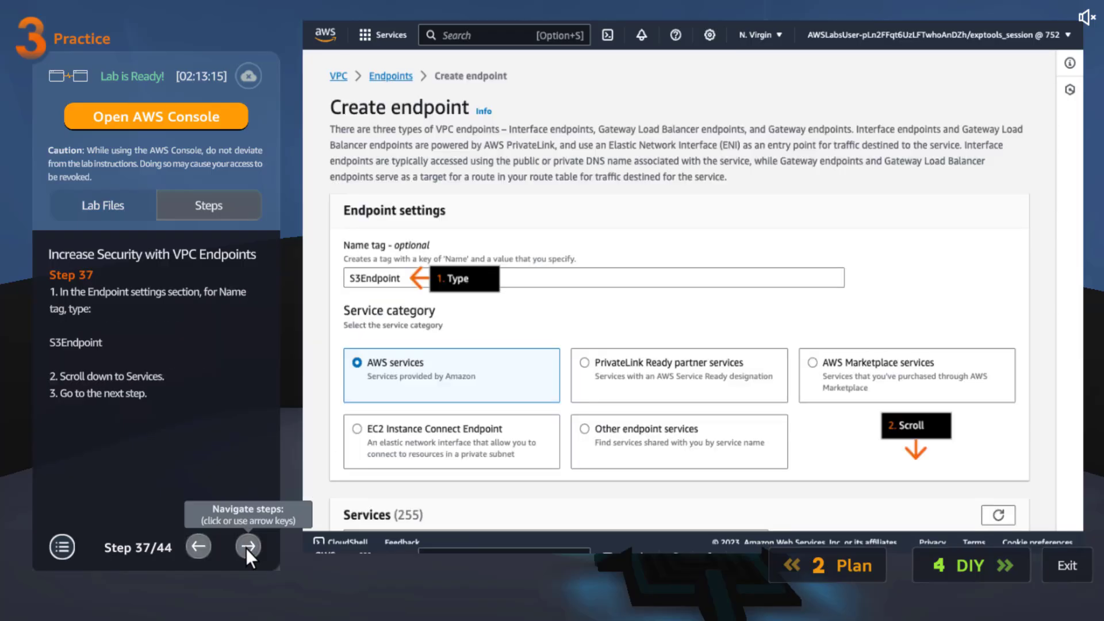
left_click(77, 343)
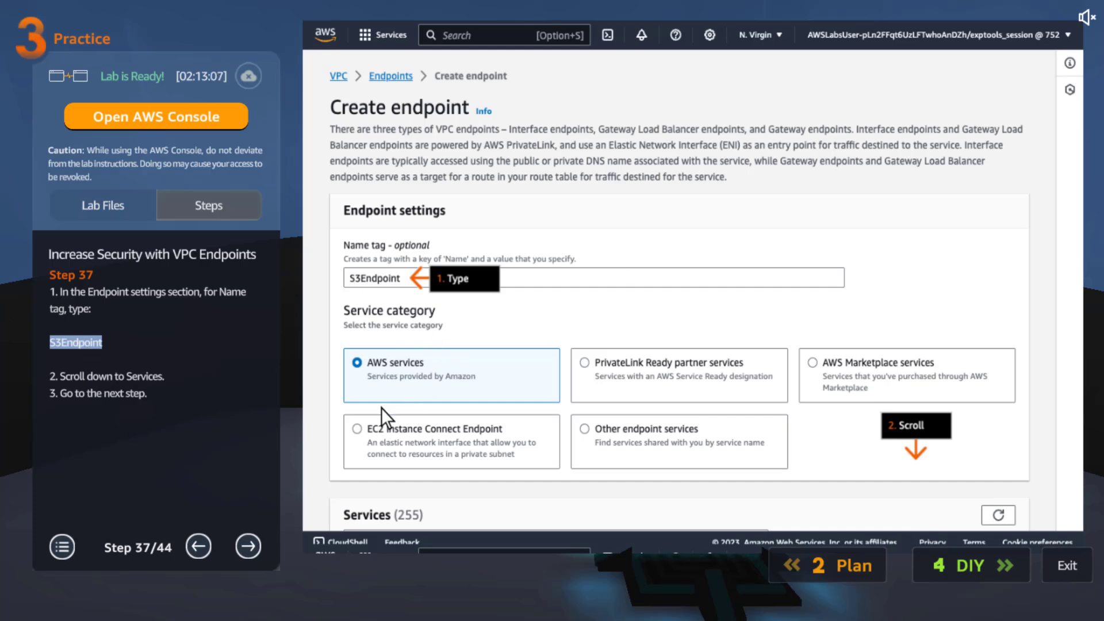
left_click(247, 545)
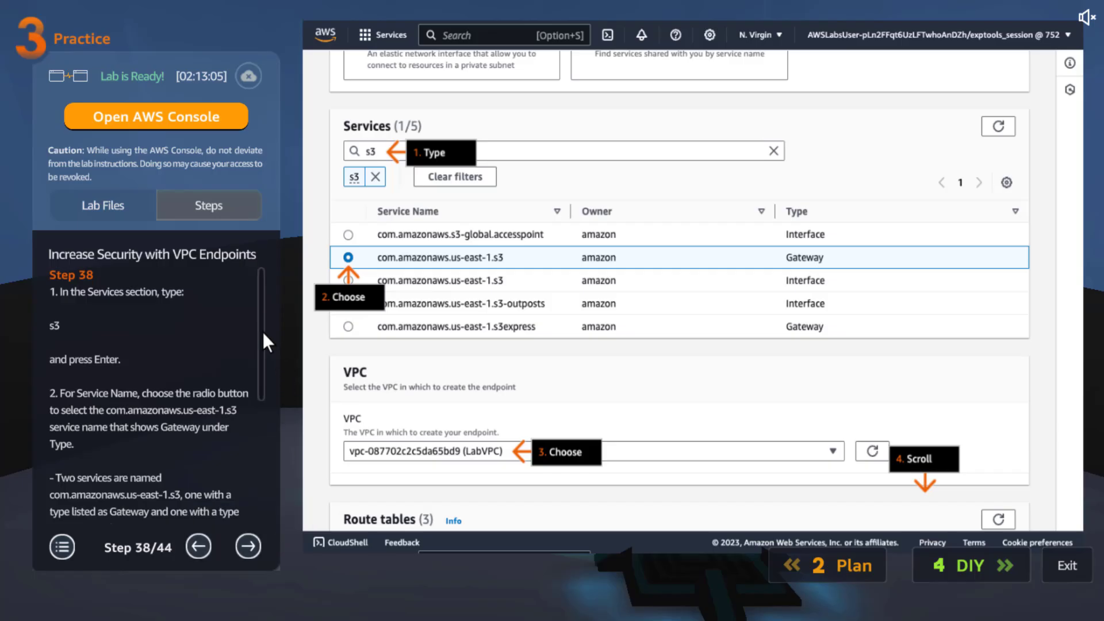
scroll(255, 352, "down", 5)
scroll(254, 489, "down", 1)
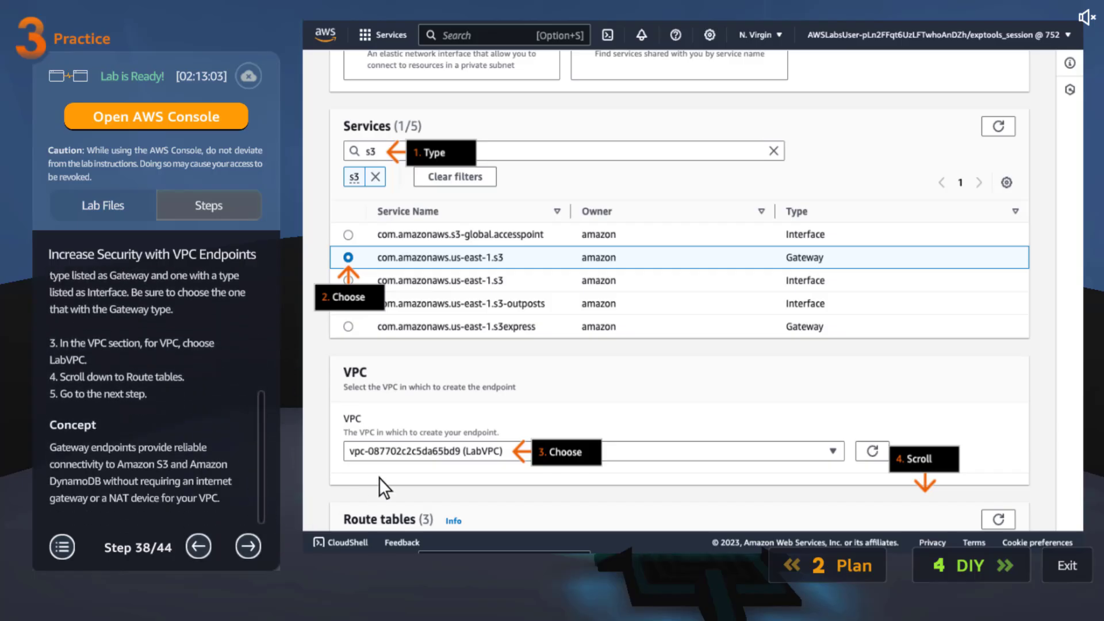
Review practice steps 39 and 40 on selecting the PrivateSubnet route table and creating the endpoint, and advance to step 41
left_click(257, 548)
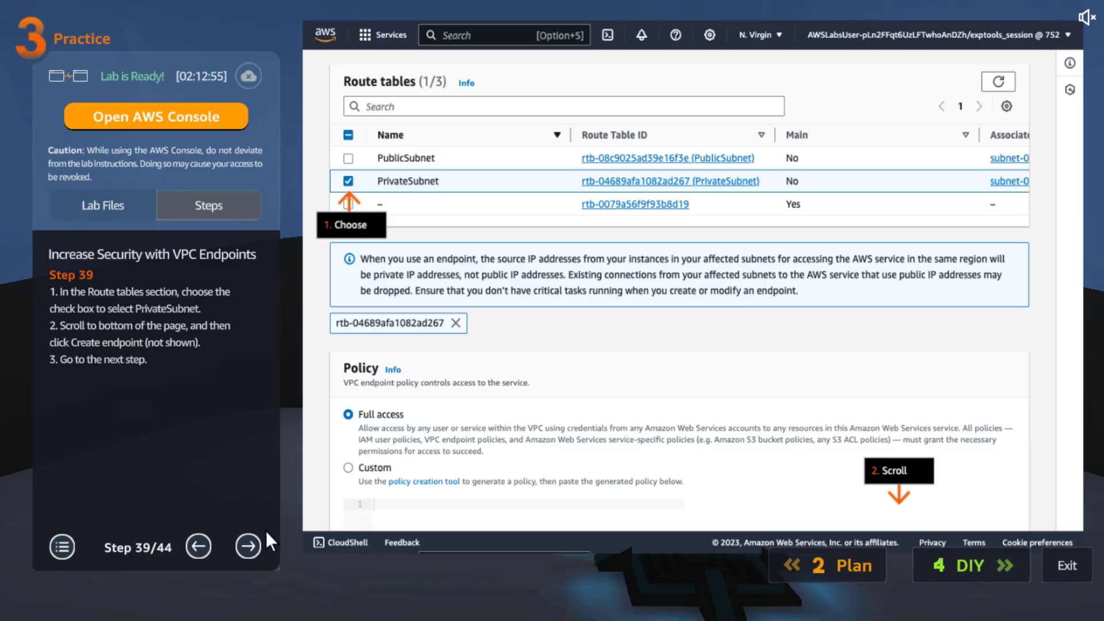
left_click(249, 544)
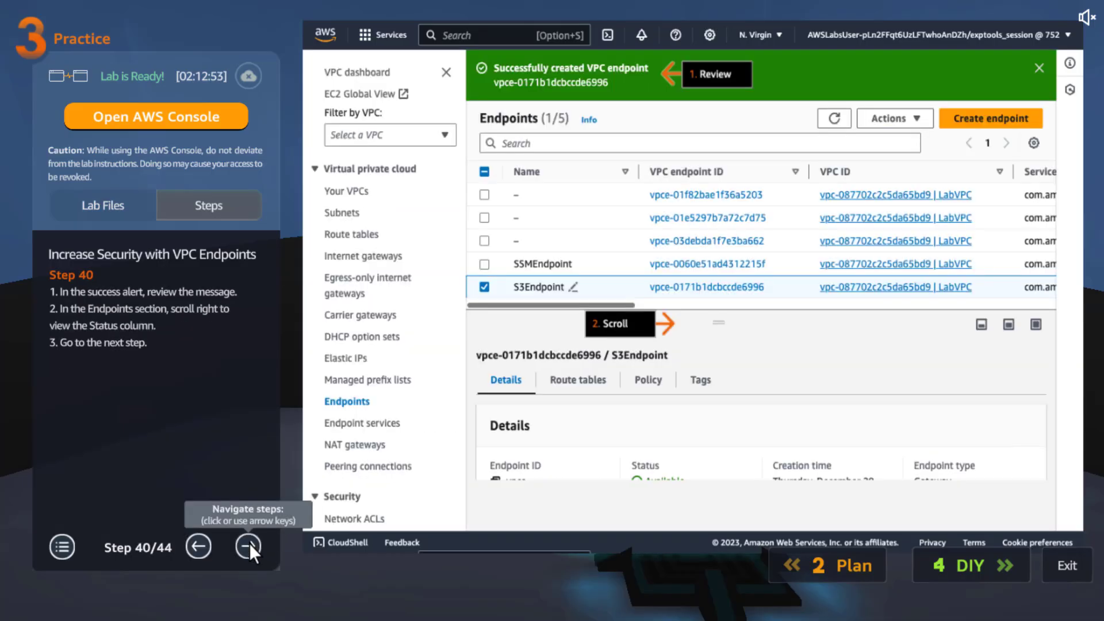
left_click(250, 544)
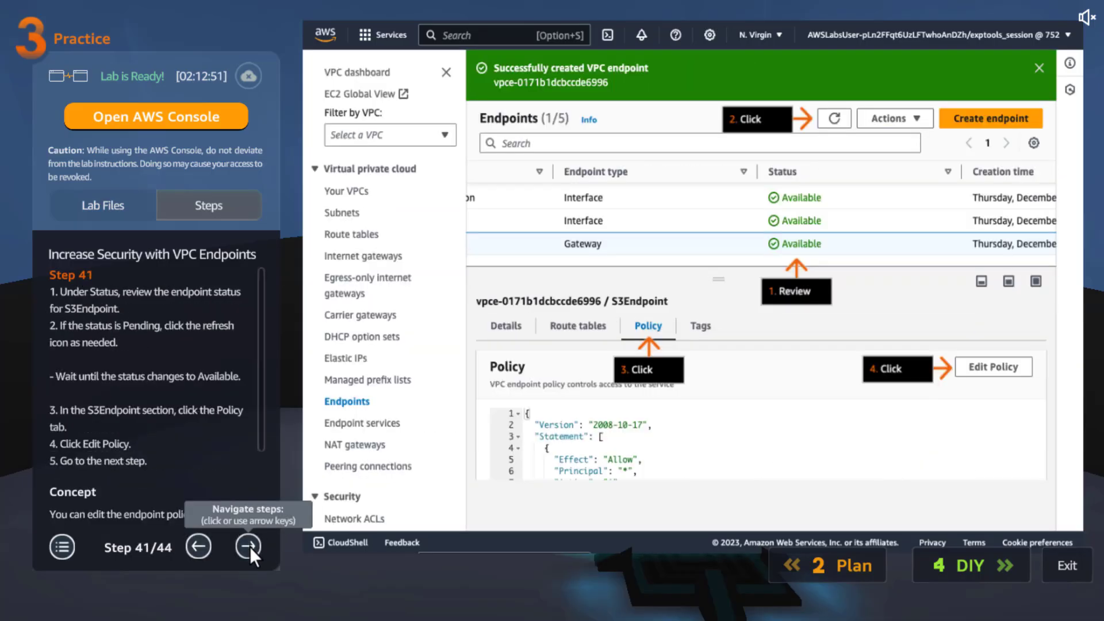
Look ahead to practice step 42, return to step 41, and read its Concept note on editing the endpoint policy
left_click(249, 546)
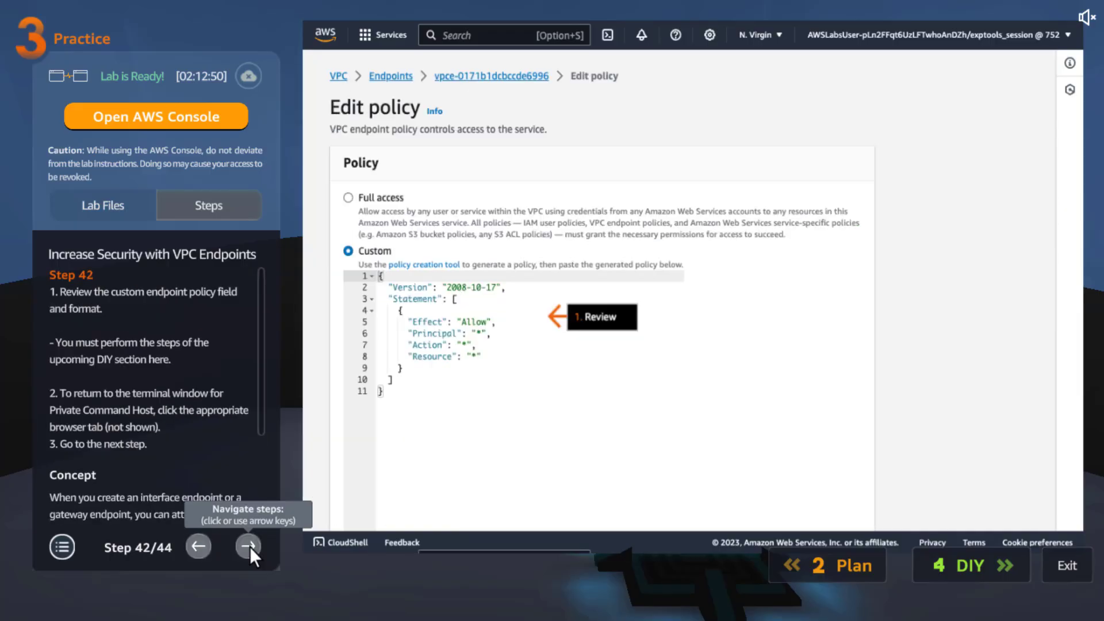
left_click(199, 545)
scroll(255, 300, "down", 3)
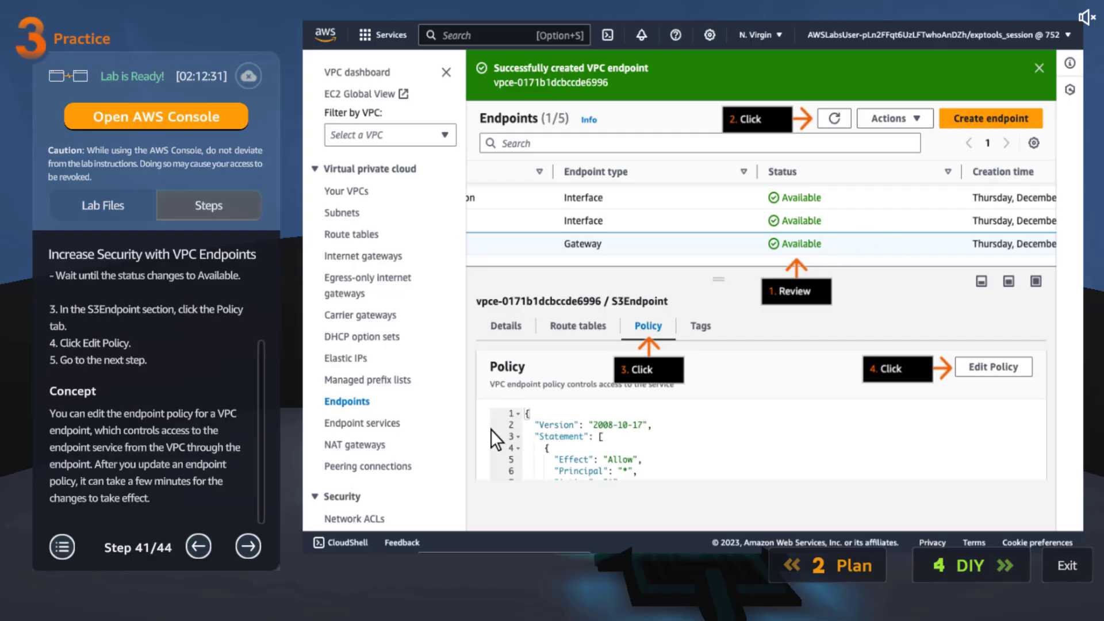
Advance to practice step 42 and read its custom endpoint policy instructions and the Concept note on attaching endpoint policies
left_click(259, 545)
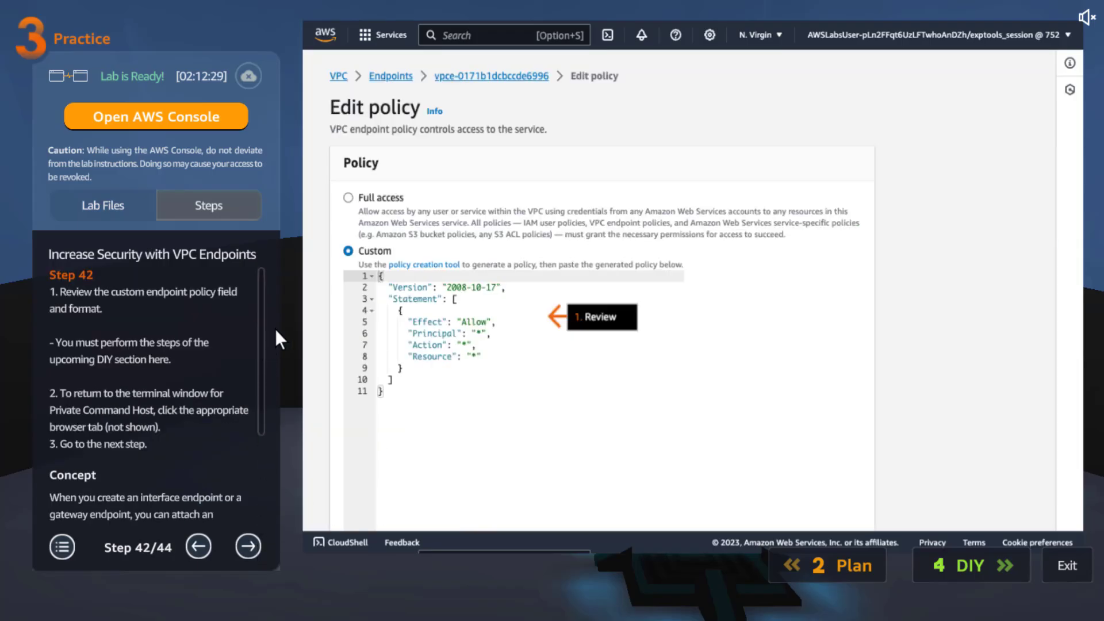
scroll(250, 335, "down", 3)
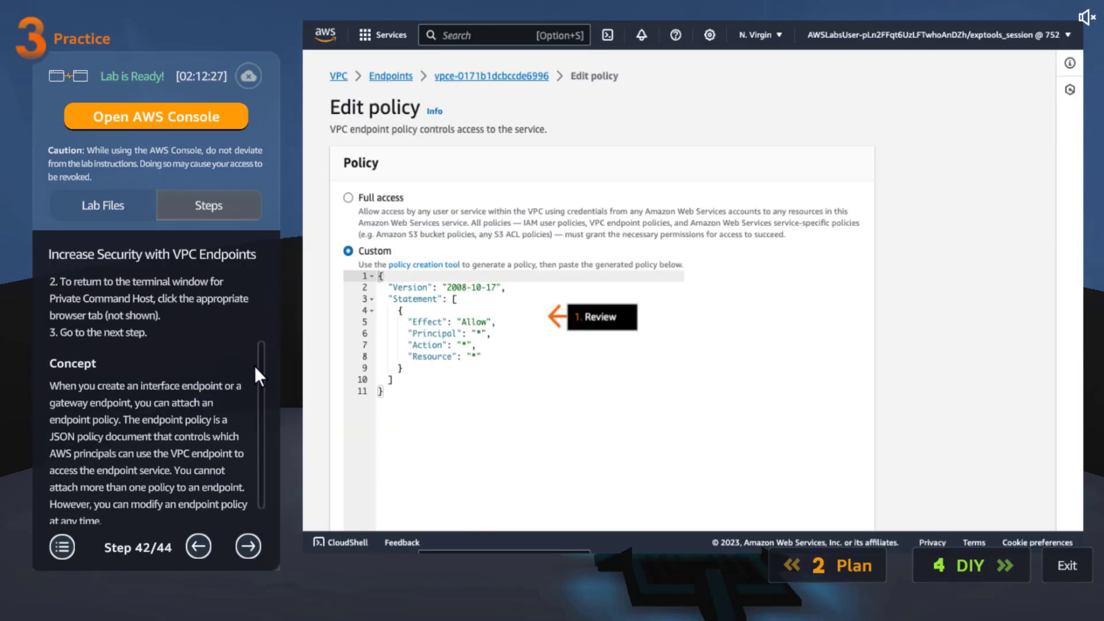
scroll(264, 397, "down", 1)
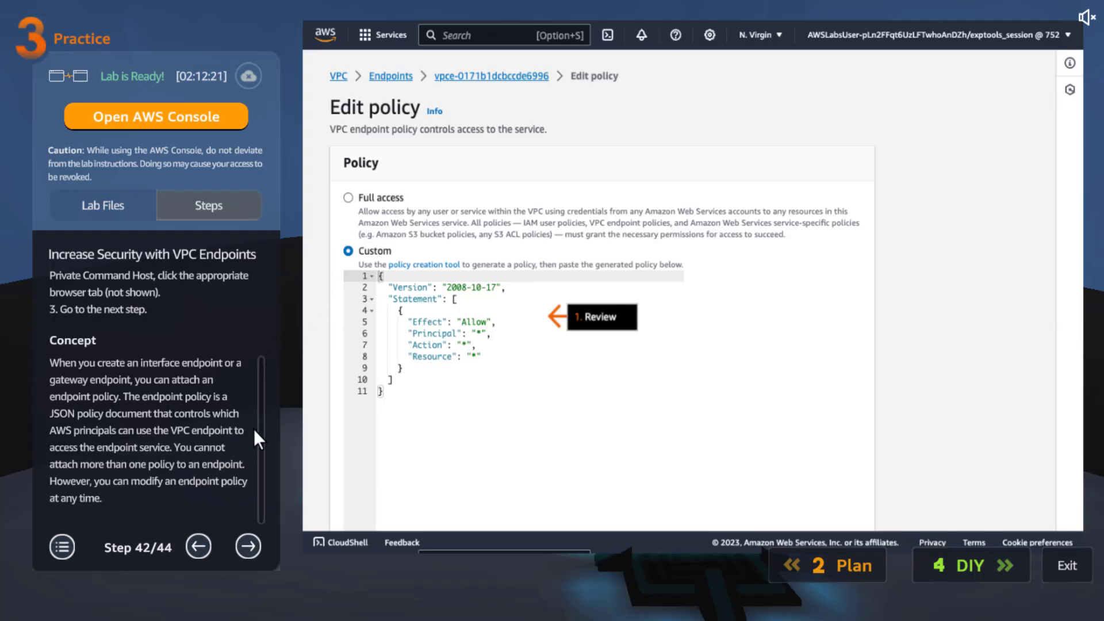
Finish reviewing practice step 42 on the endpoint policy, read step 43 on rerunning aws s3 ls, and advance to step 44
scroll(264, 405, "up", 4)
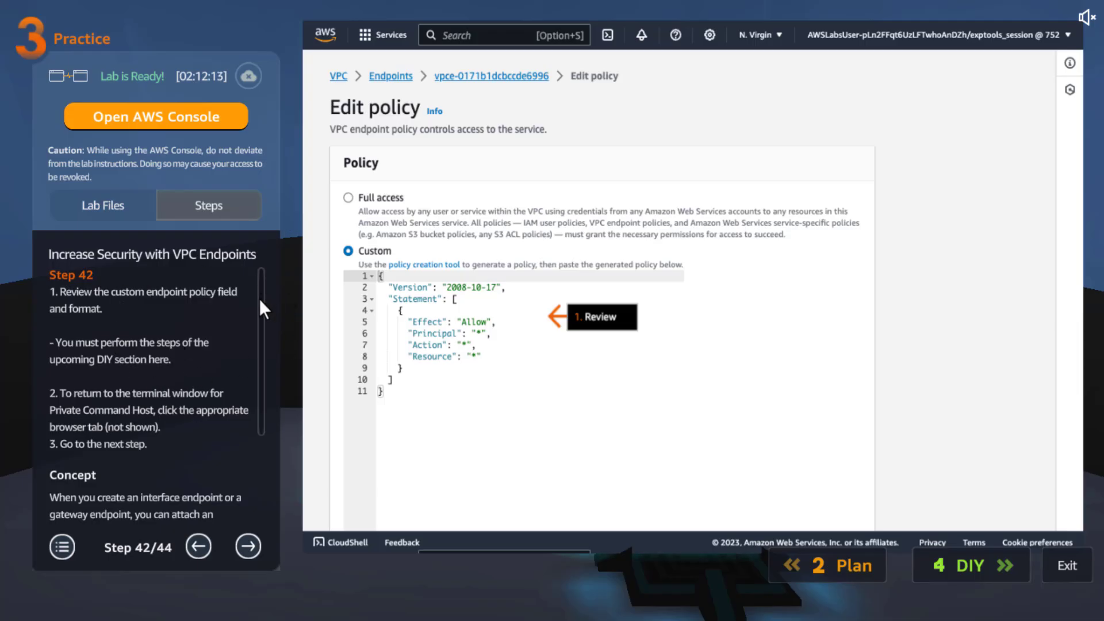
scroll(259, 299, "down", 4)
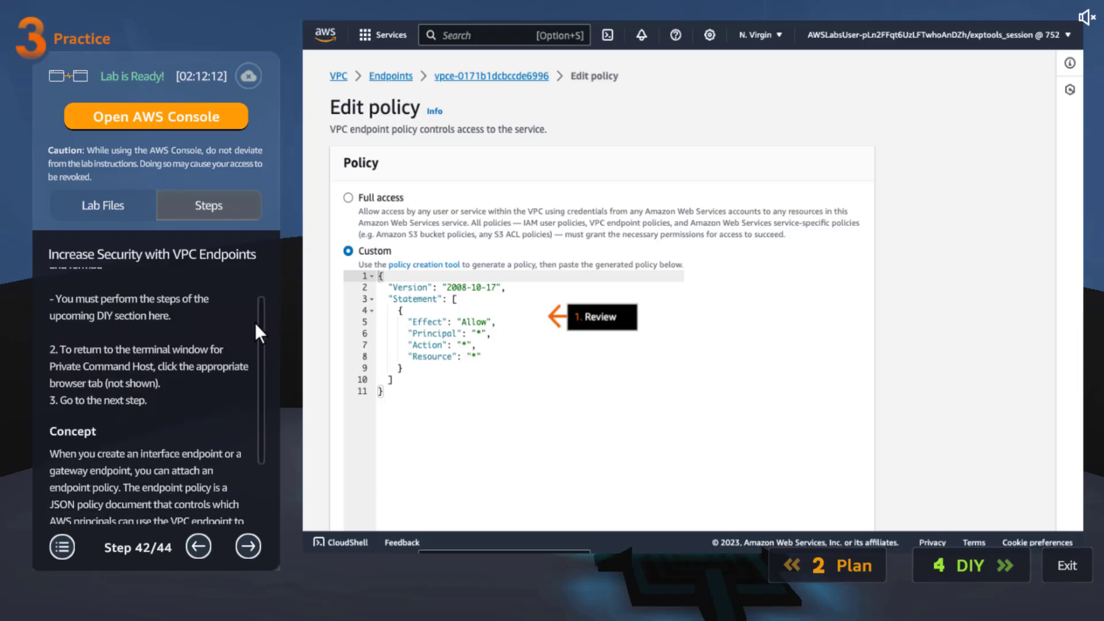
left_click(243, 543)
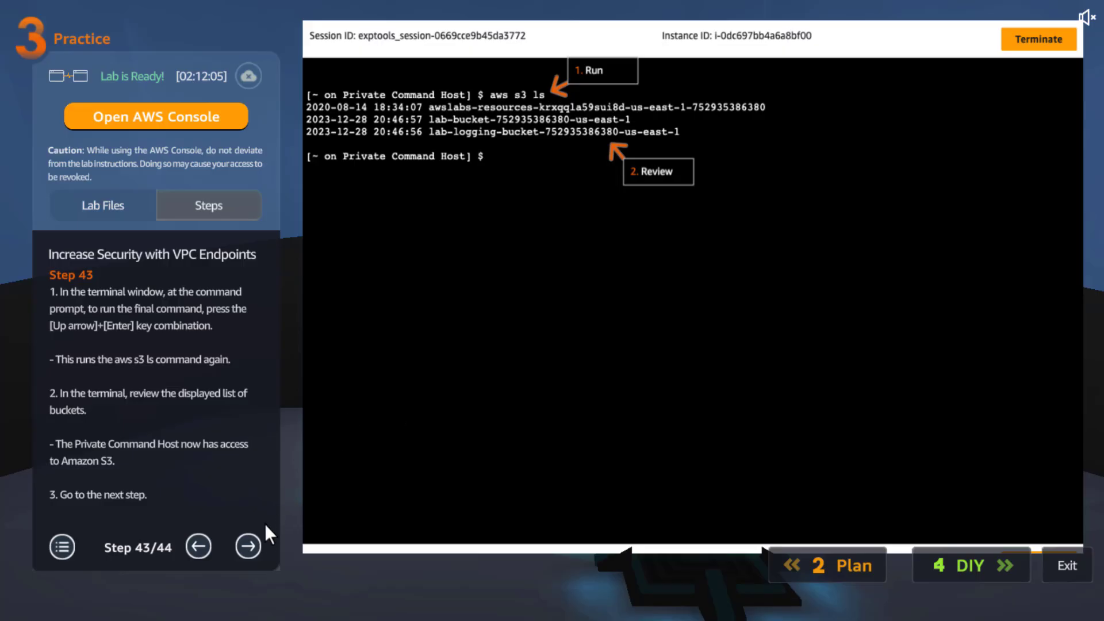
left_click(245, 546)
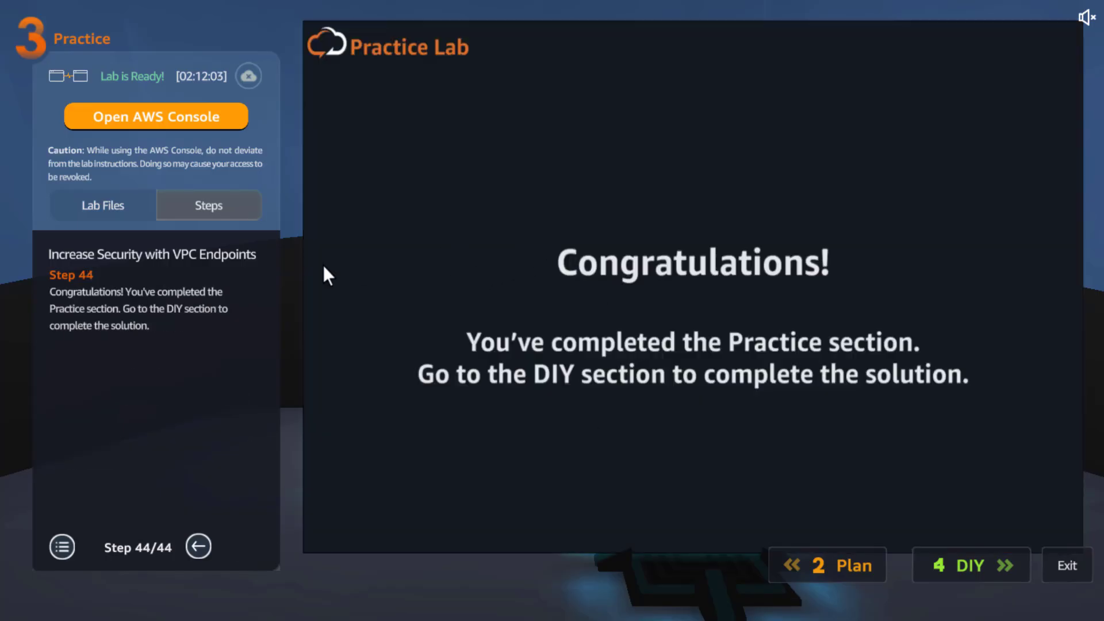
Open the lab's AWS console and bring up the list of subnets in the VPC service
left_click(163, 118)
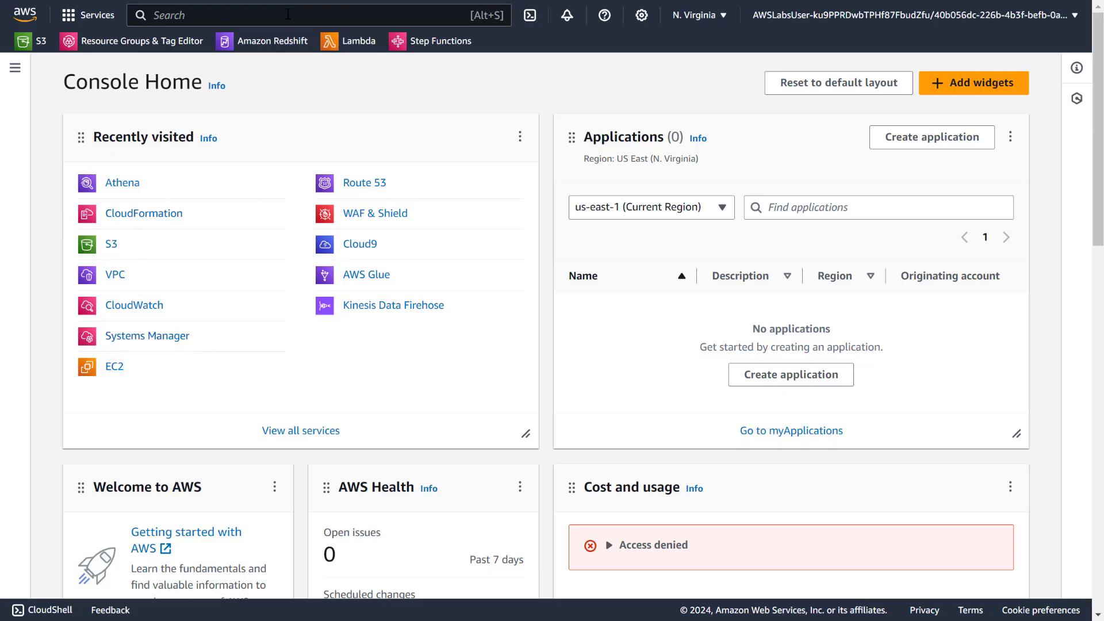
left_click(284, 22)
type("VPC")
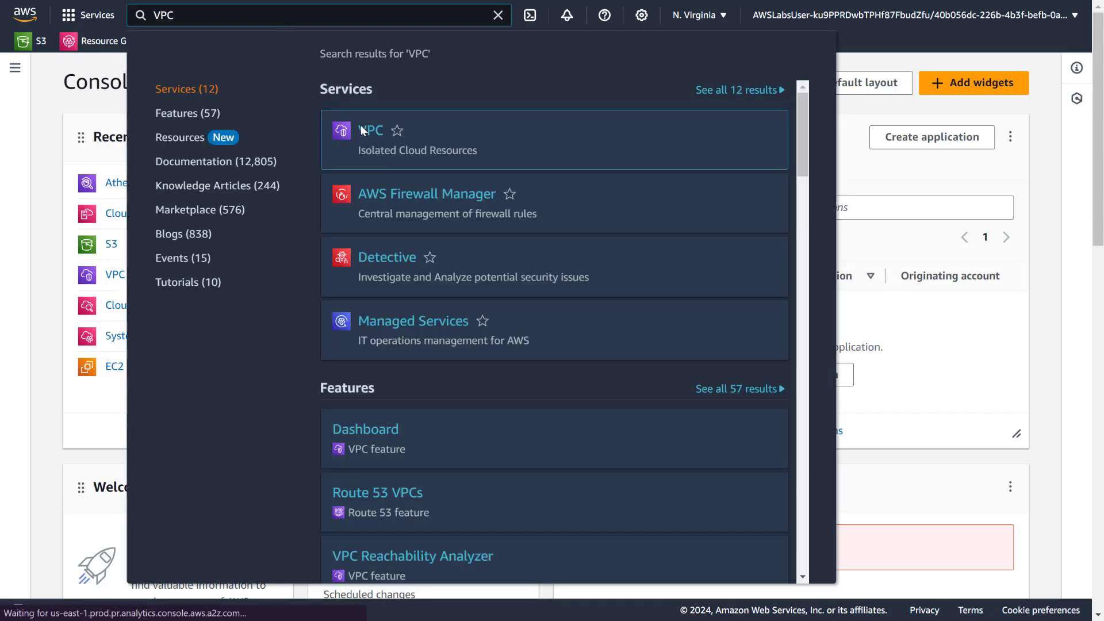
left_click(362, 130)
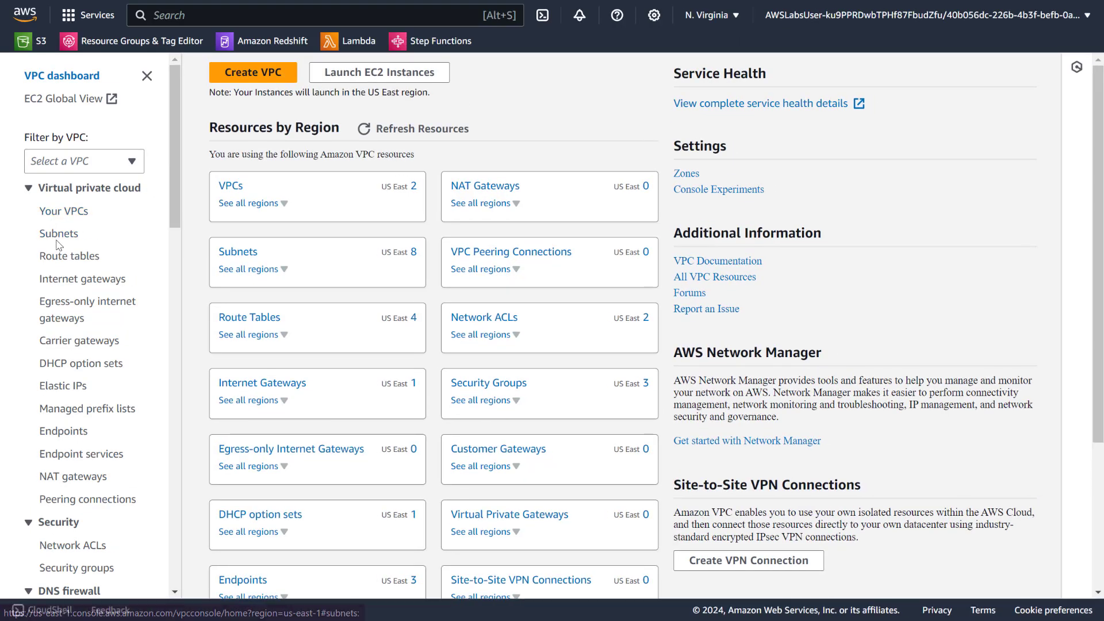
left_click(57, 236)
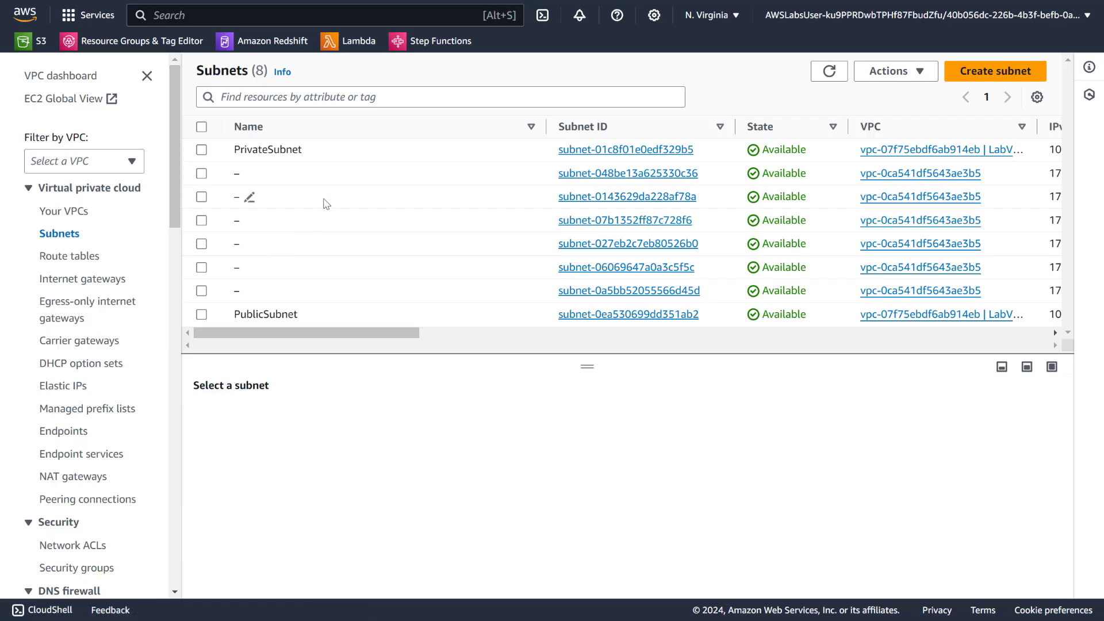
Sort the subnets by name and examine the PublicSubnet route table, especially its internet gateway route, and deselect the subnet
left_click(328, 129)
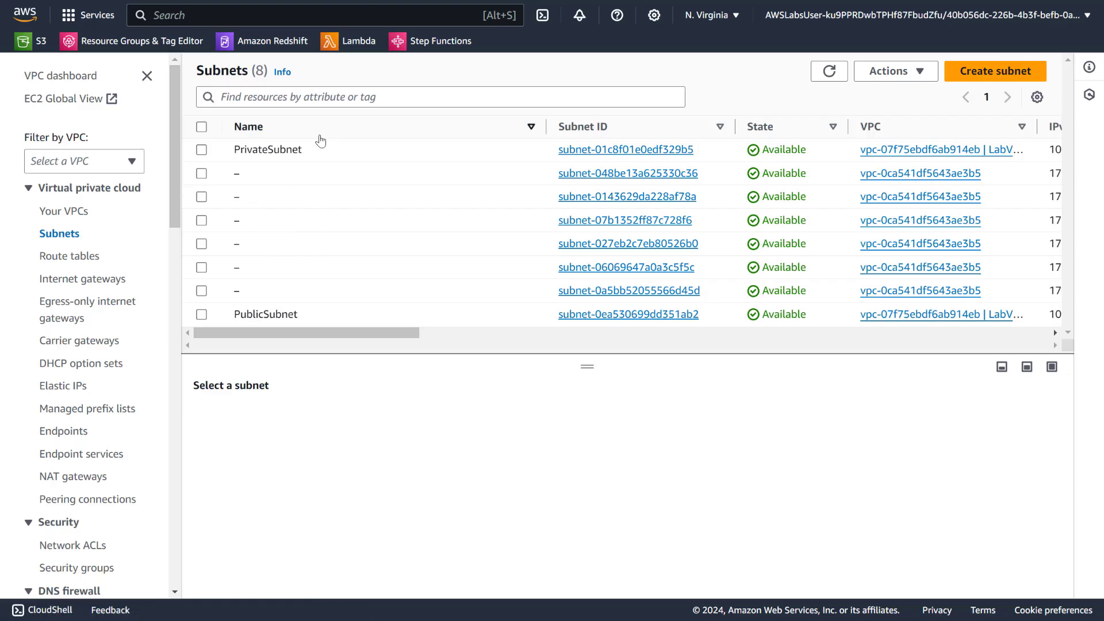
left_click(202, 315)
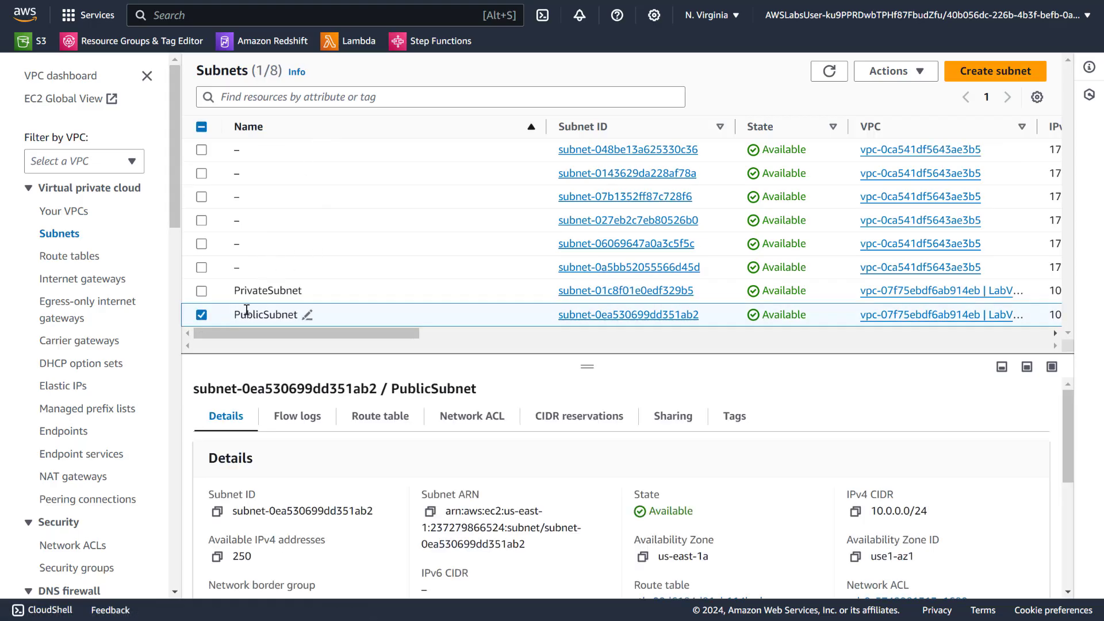
left_click(369, 415)
scroll(431, 539, "down", 1)
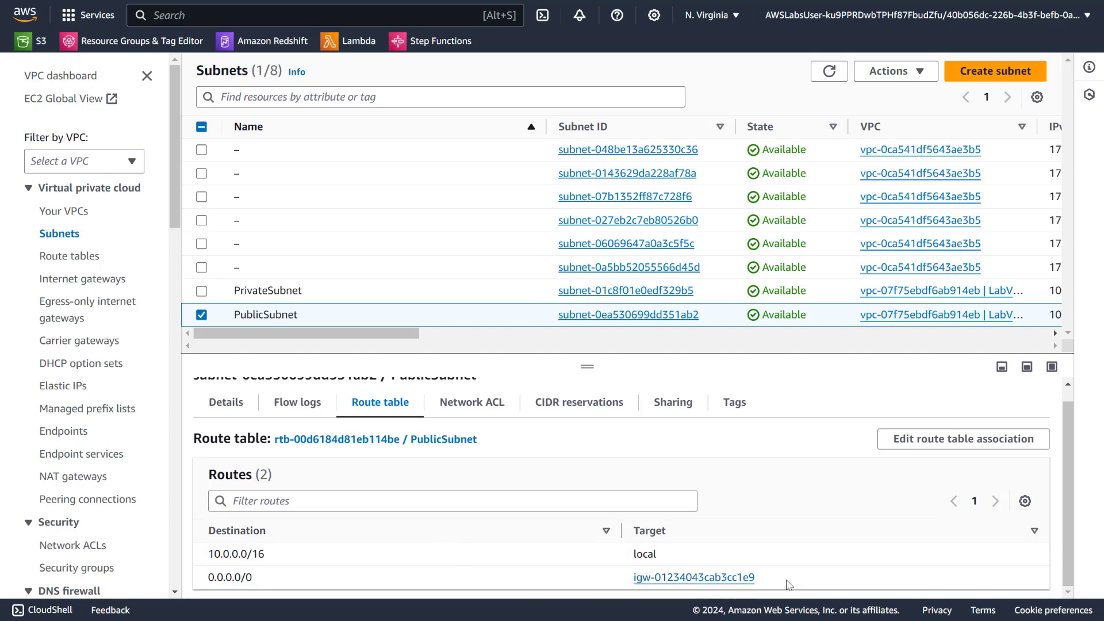
left_click_drag(790, 583, 263, 577)
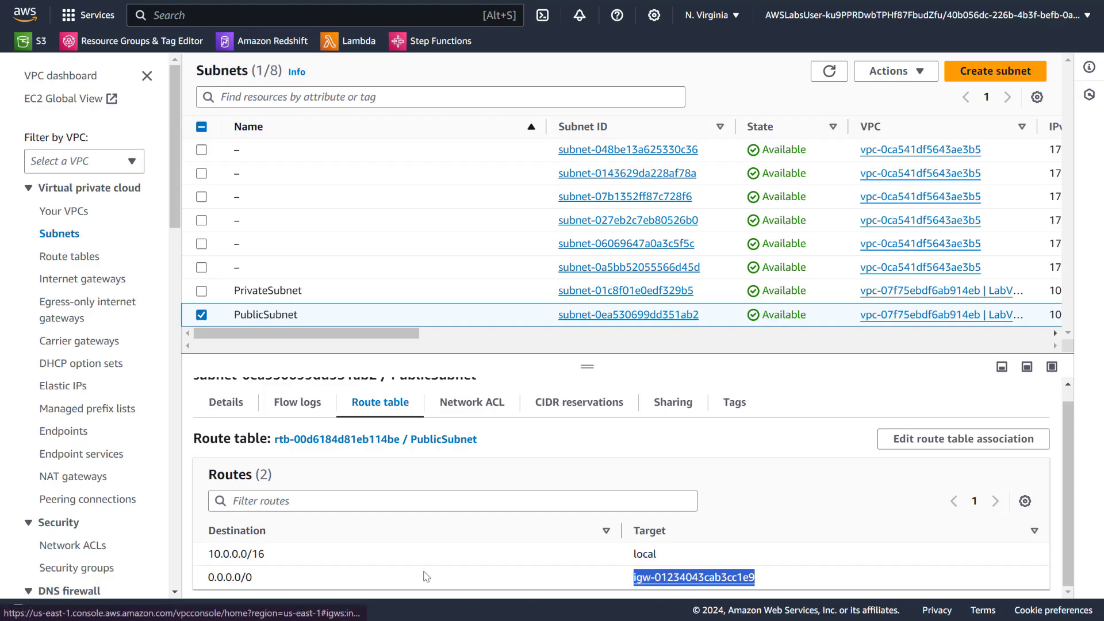
left_click(201, 314)
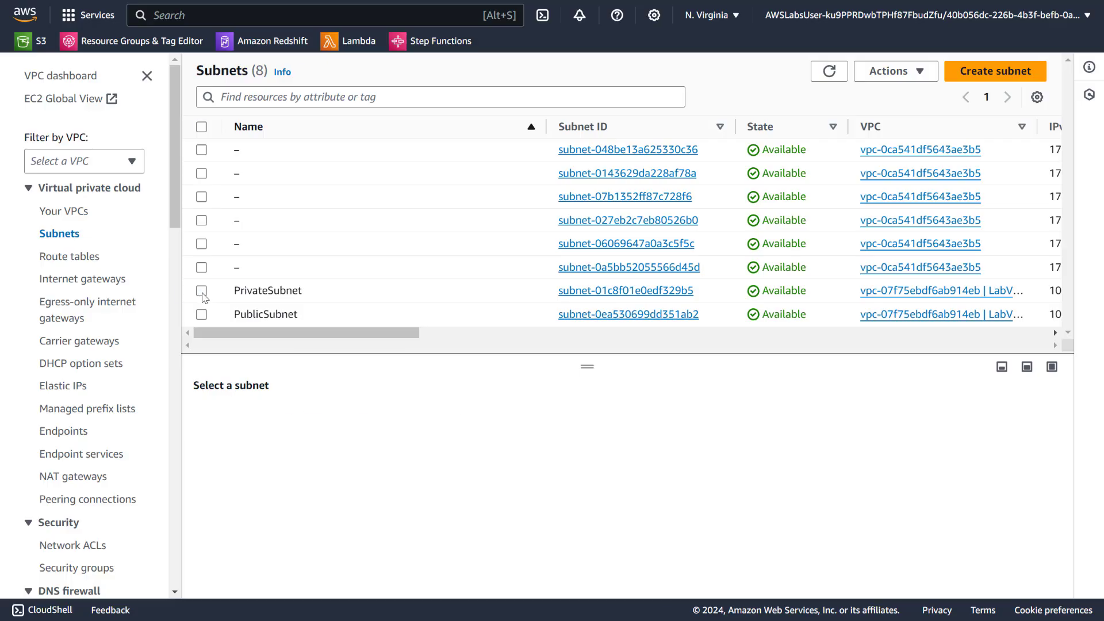
Examine the destination and target of the routes in the PrivateSubnet route table, and deselect the subnet
left_click(201, 291)
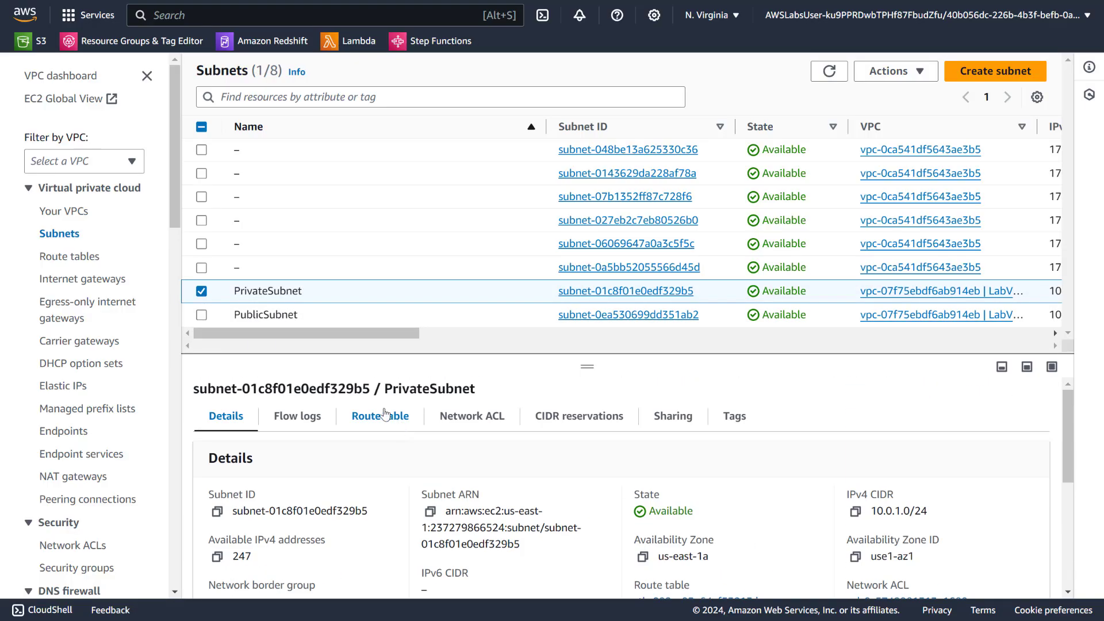
left_click(385, 414)
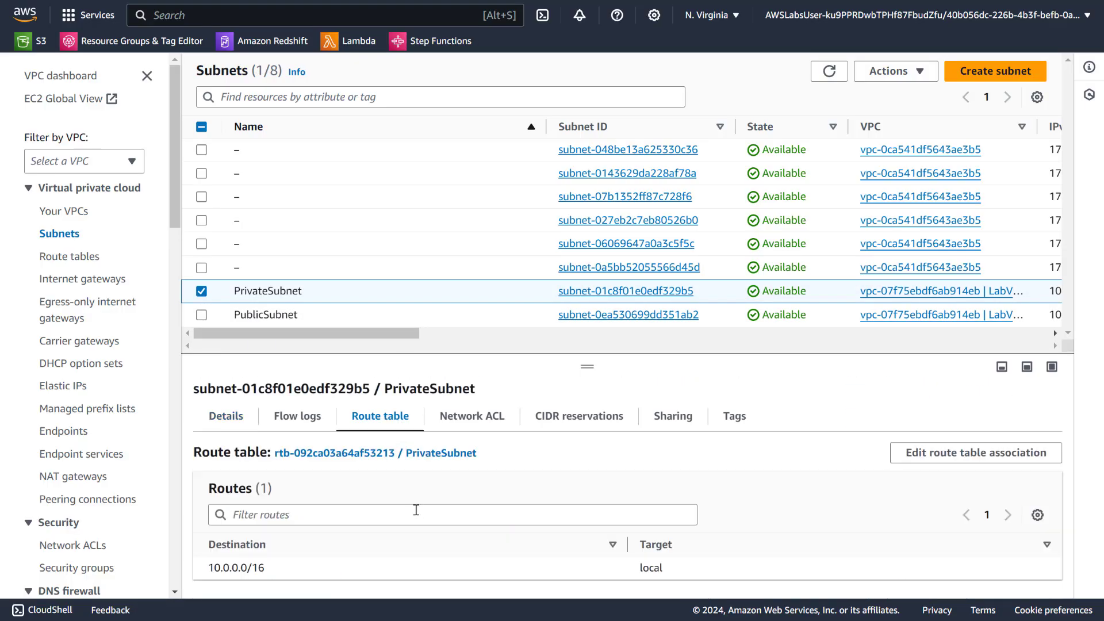
double_click(676, 570)
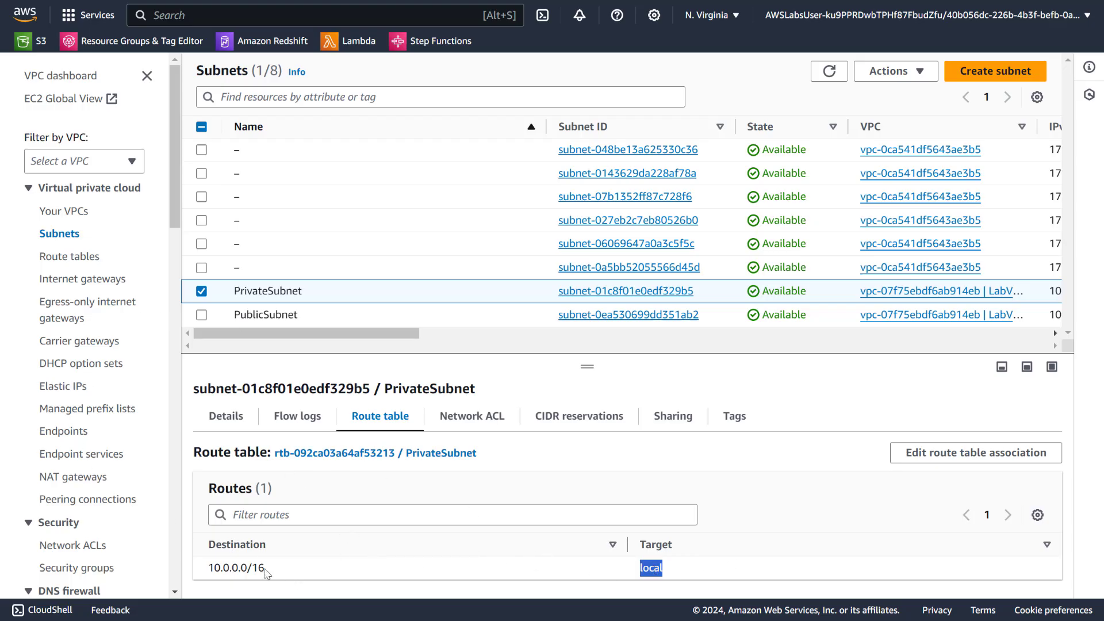
left_click_drag(206, 568, 270, 578)
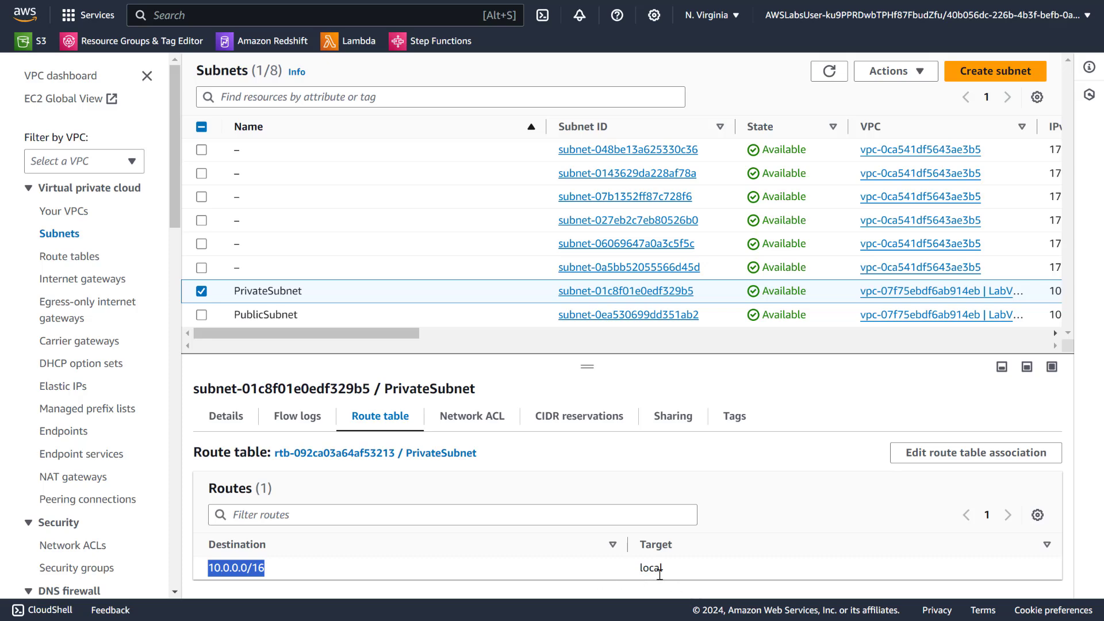
left_click(202, 292)
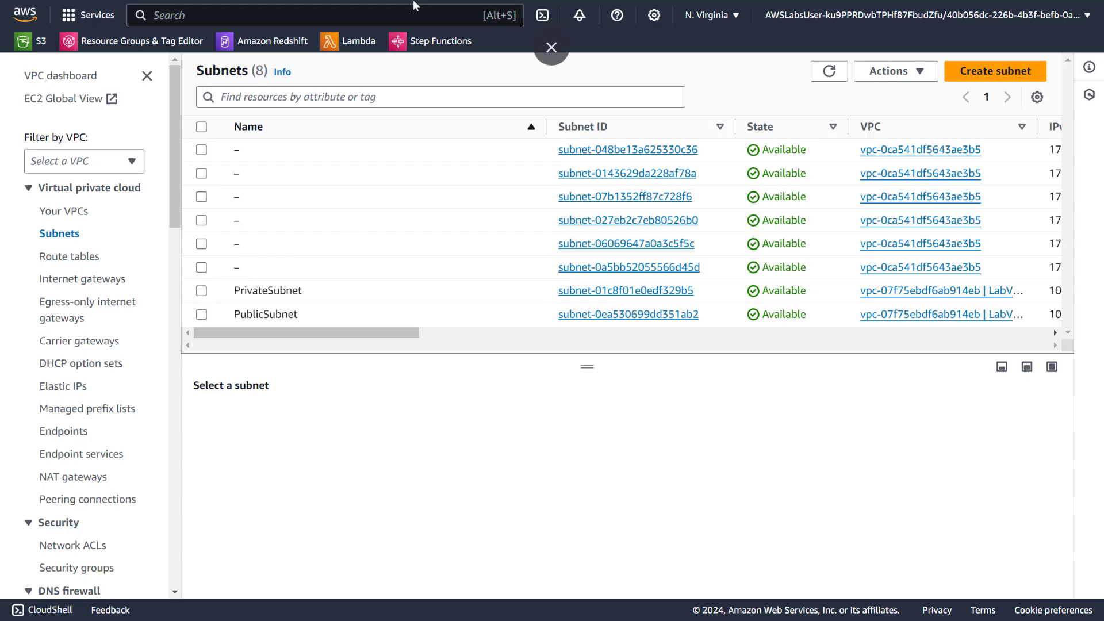
Search the AWS services for SYSTEM MANAGER and open Systems Manager
type("SESS")
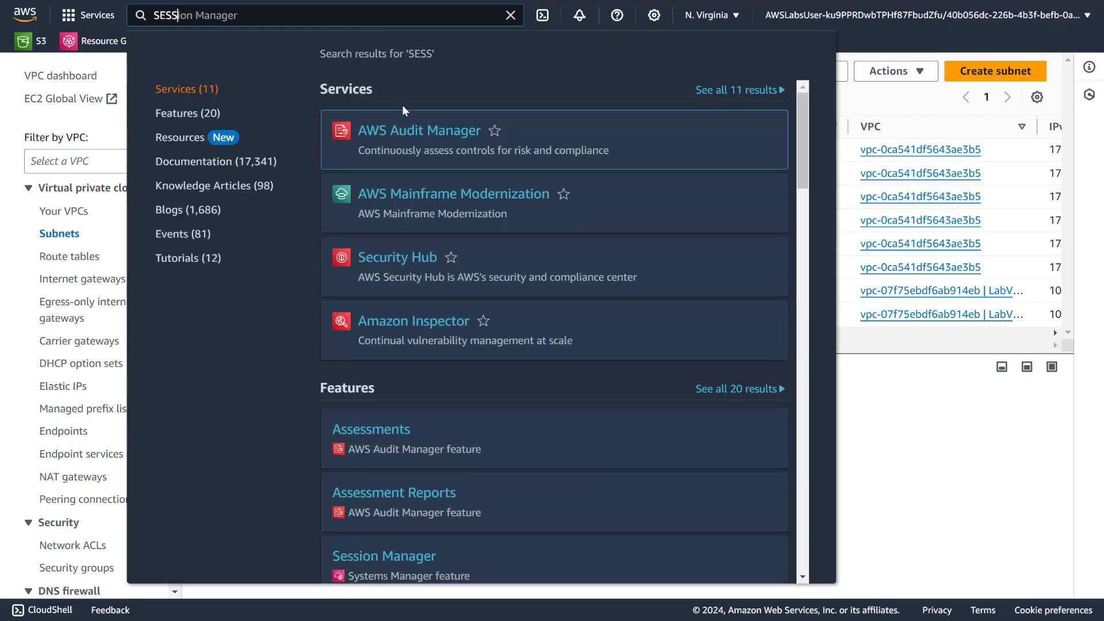
key("BackSpace")
key("BackSpace")
key("BackSpace")
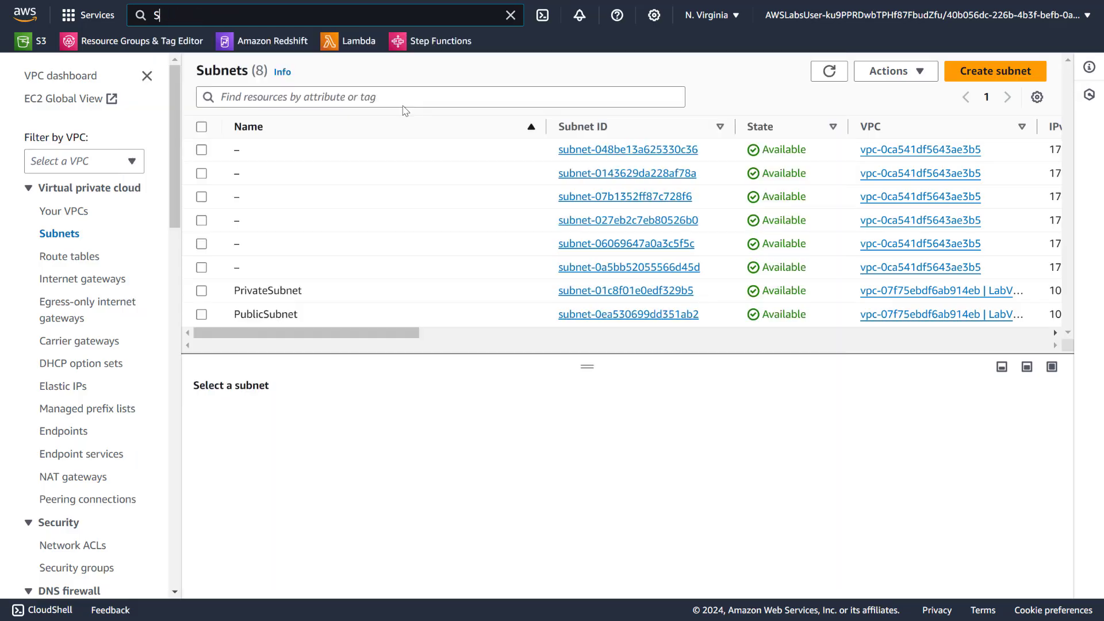
type("YSTEM")
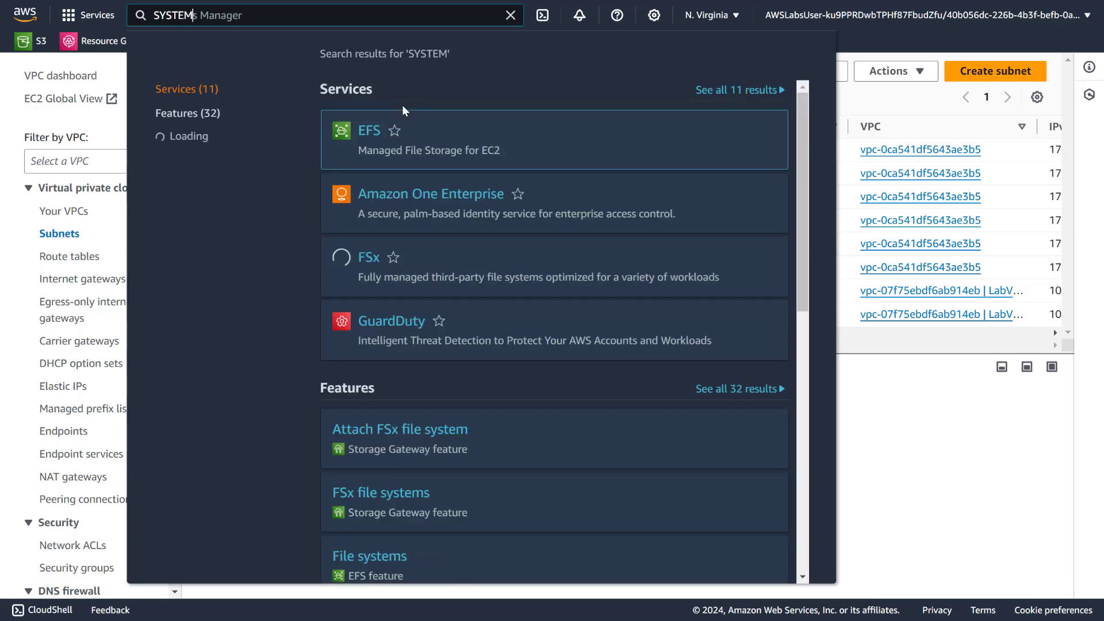
type(" MANAGER")
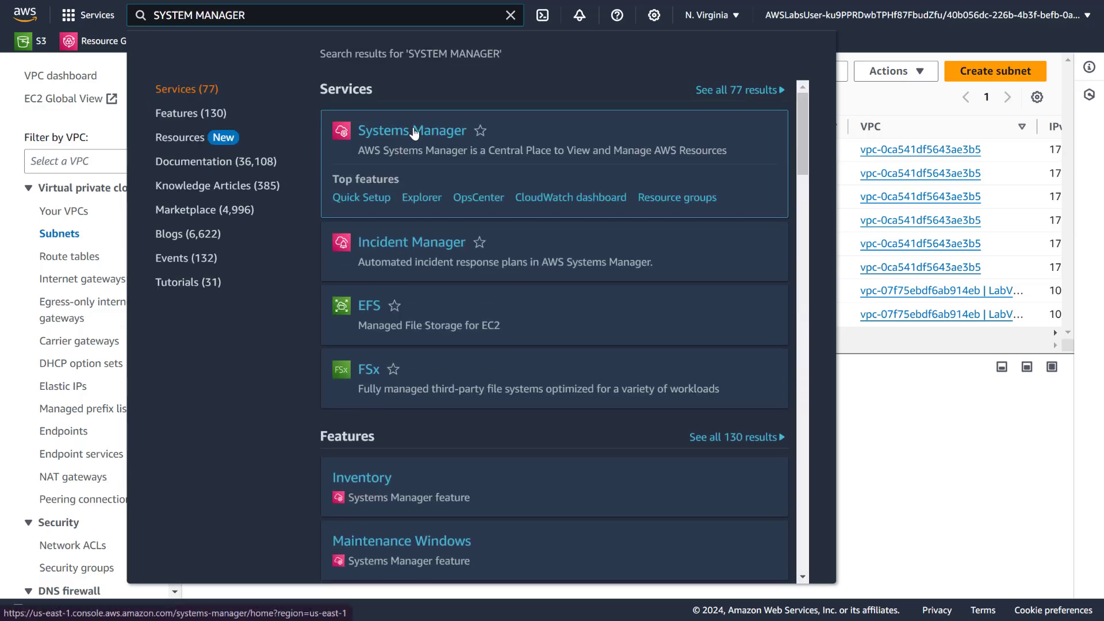
left_click(413, 132)
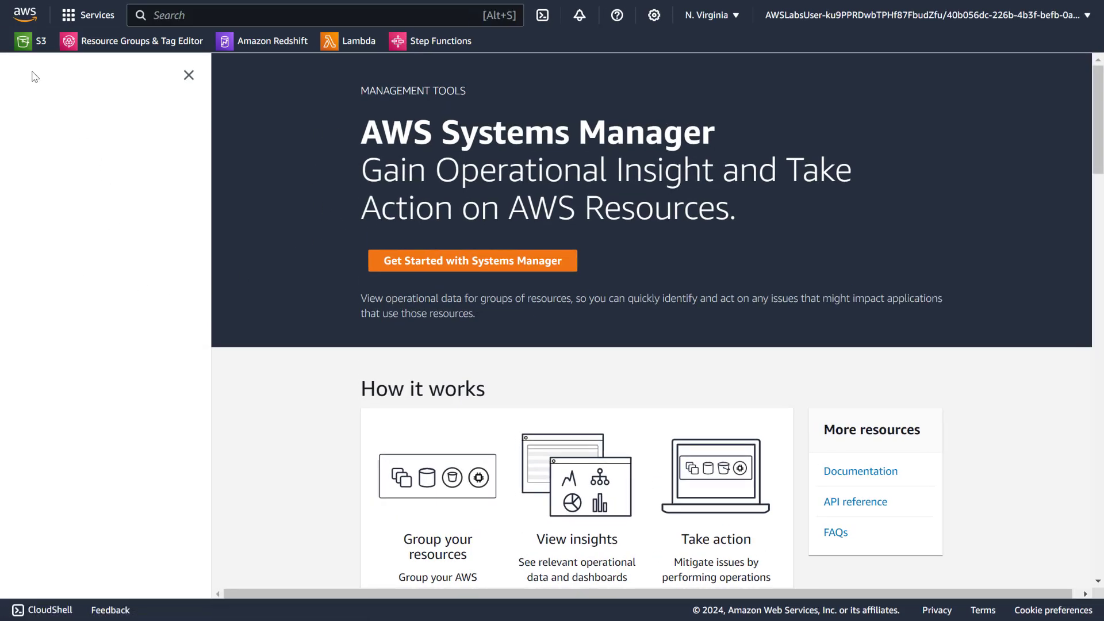
Open Session Manager under Node Management and check its current sessions and session history
left_click(188, 75)
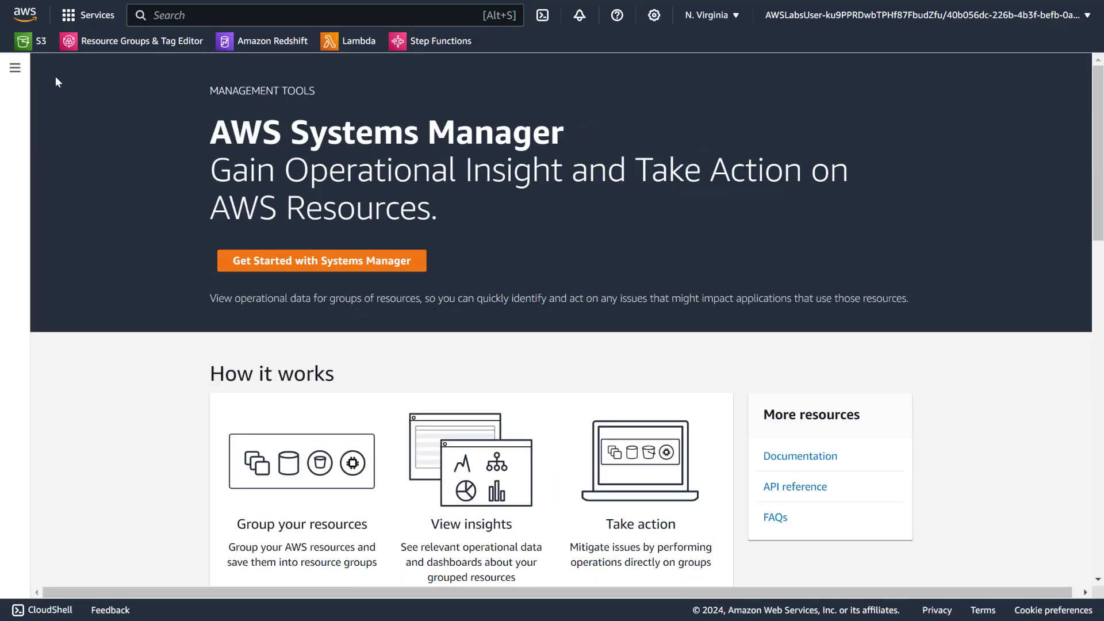
left_click(14, 75)
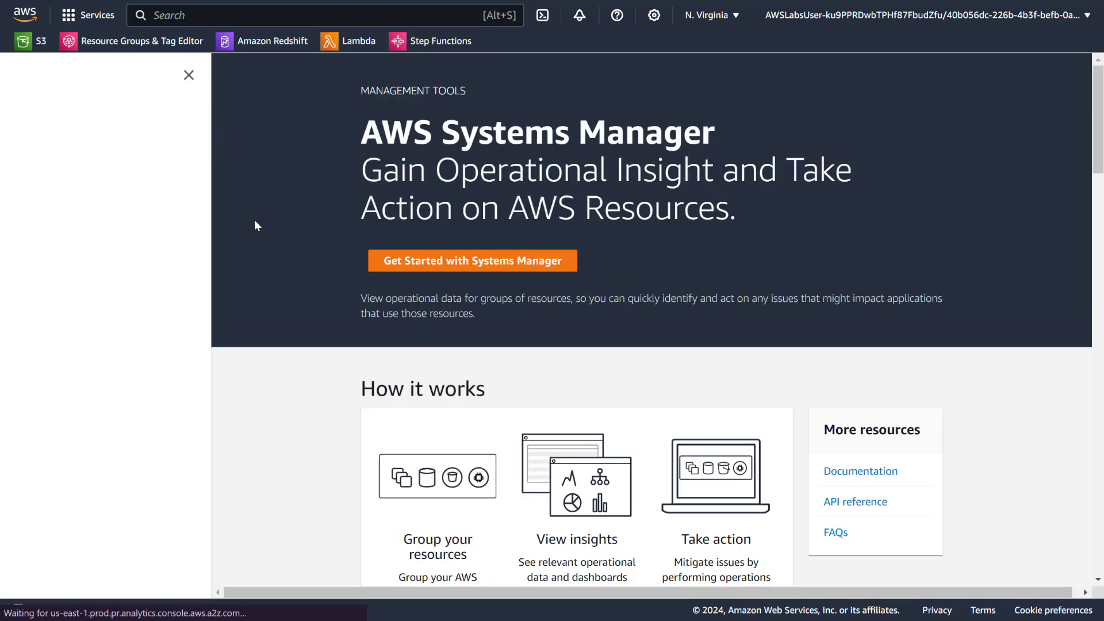
scroll(97, 278, "down", 3)
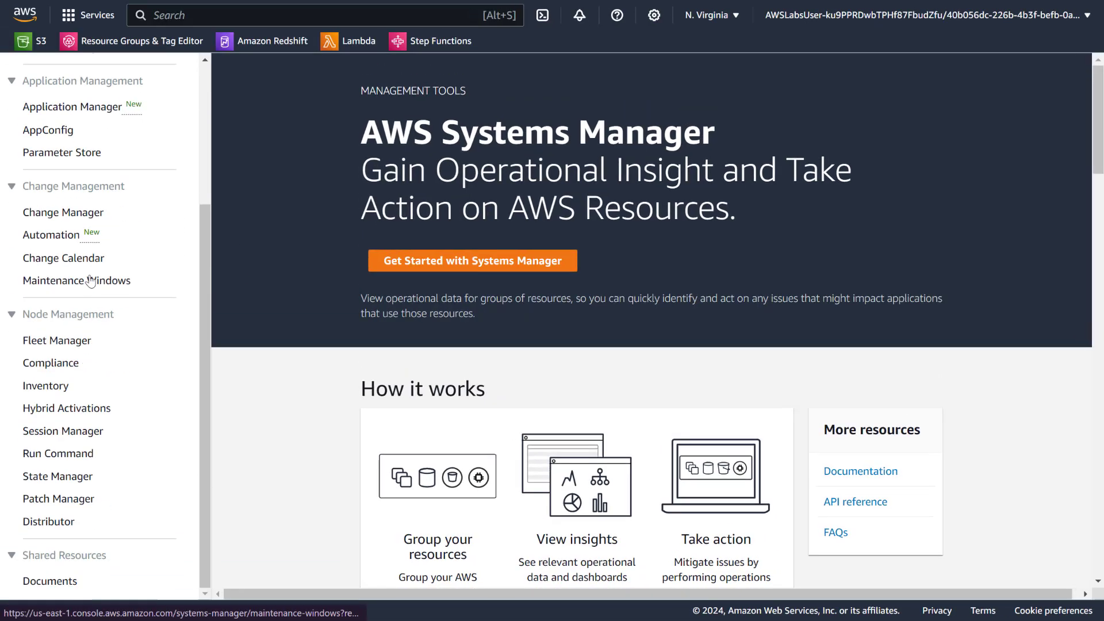
left_click(83, 432)
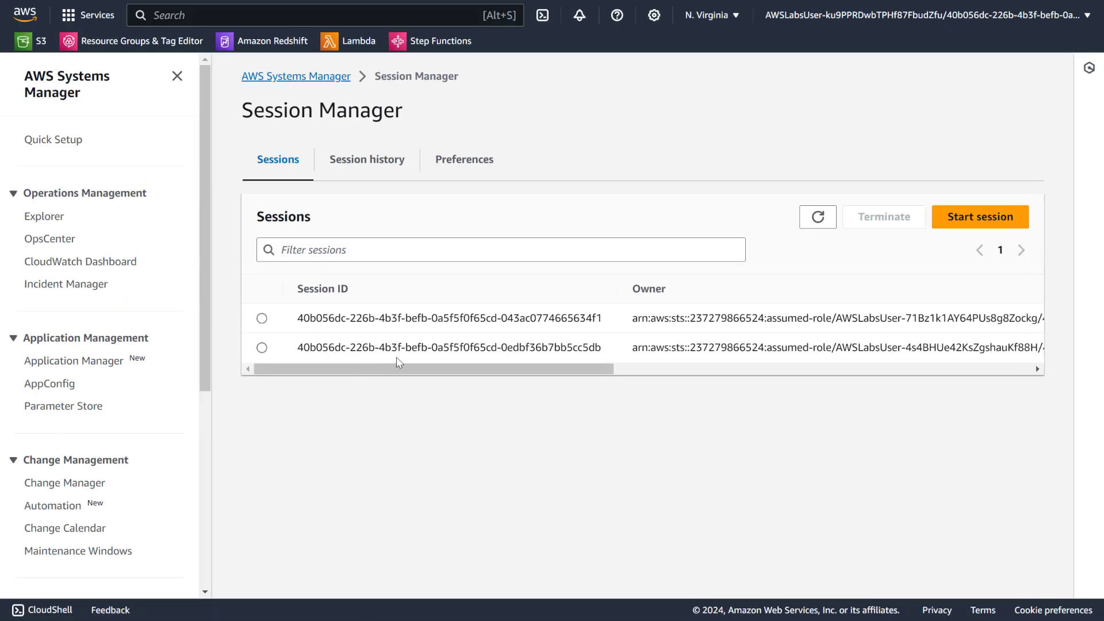
left_click_drag(412, 370, 353, 374)
left_click(361, 160)
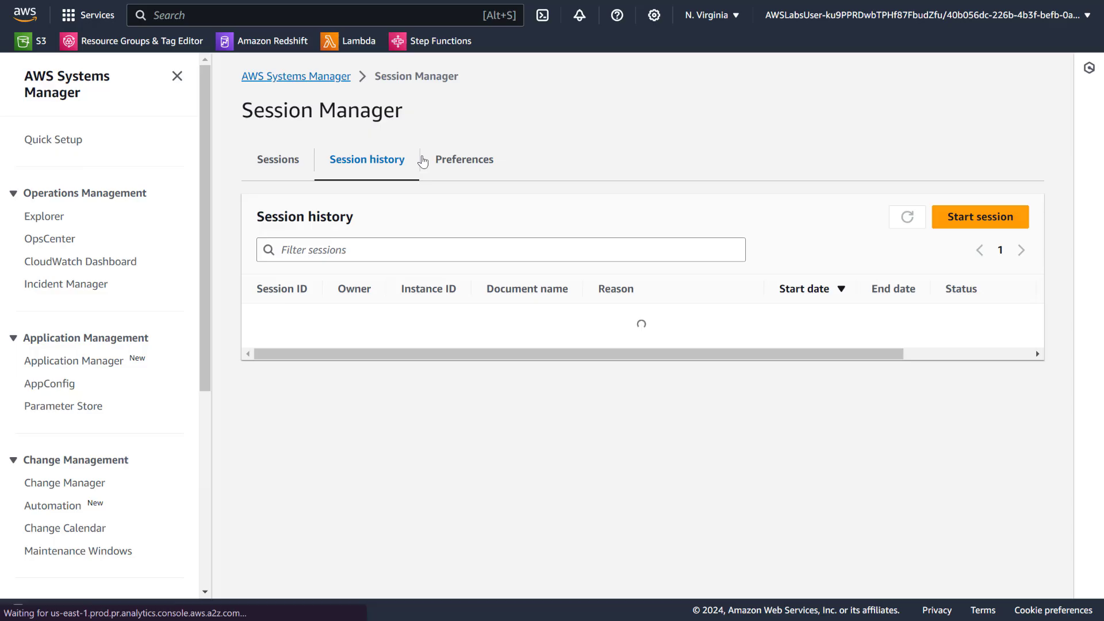
Set the idle session timeout in the Session Manager preferences to 60 minutes and save the preferences
left_click(465, 167)
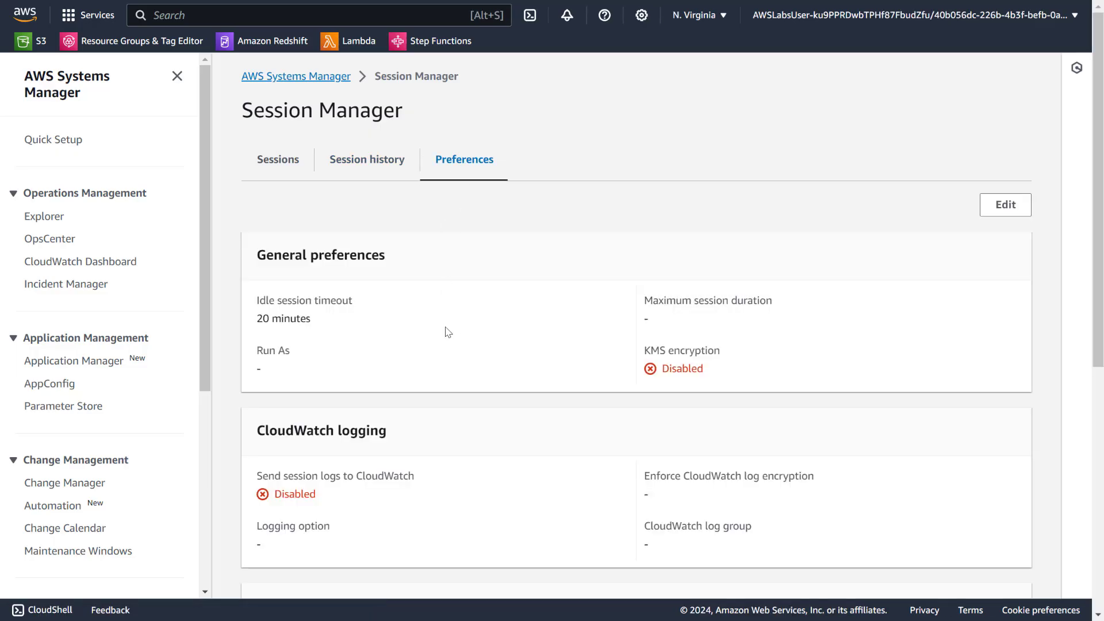
left_click(1004, 207)
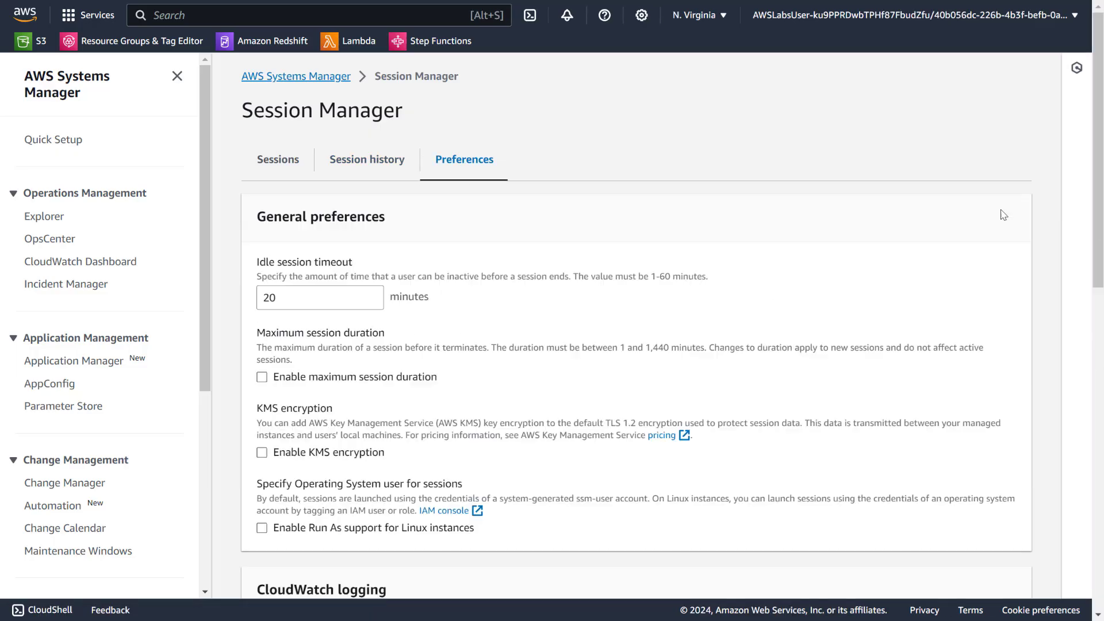
left_click(286, 297)
left_click_drag(284, 297, 260, 297)
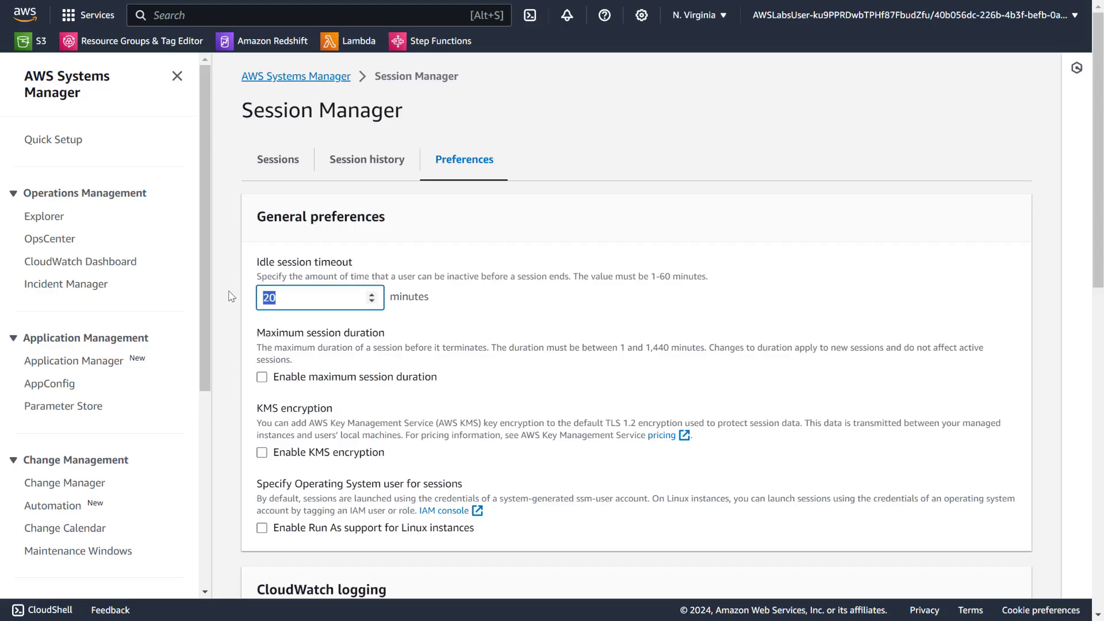
type("60")
scroll(506, 300, "down", 12)
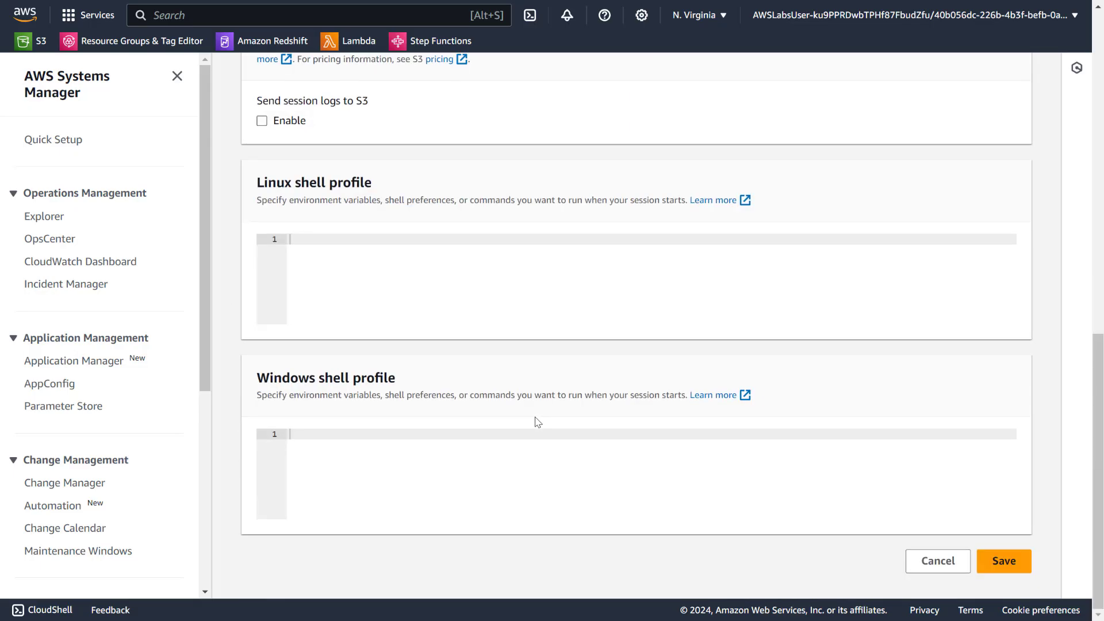
left_click(1003, 562)
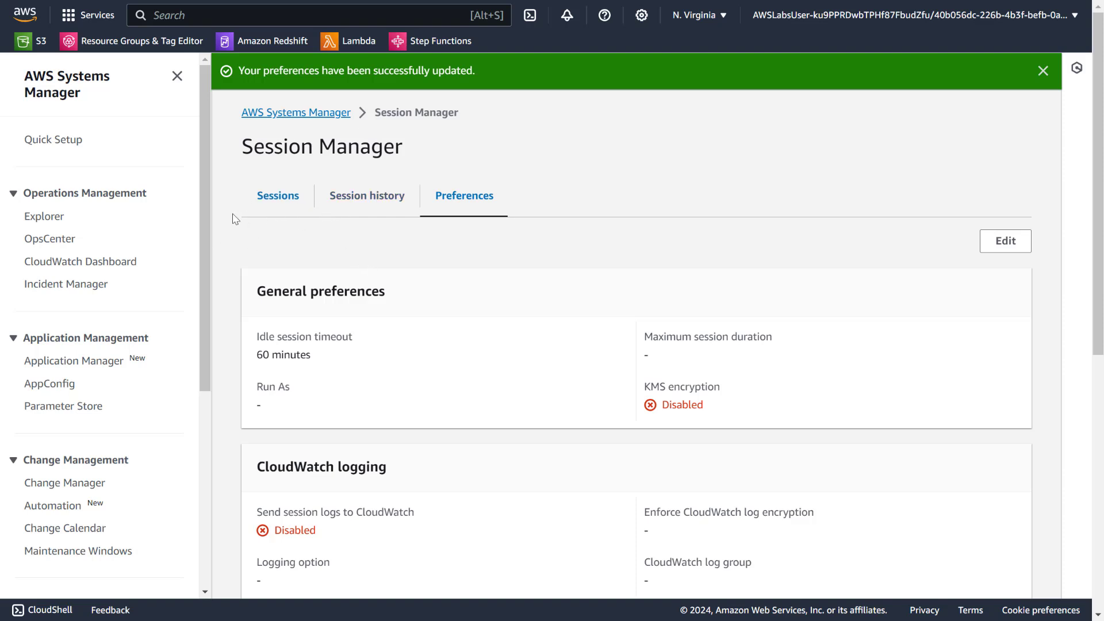
scroll(151, 276, "down", 5)
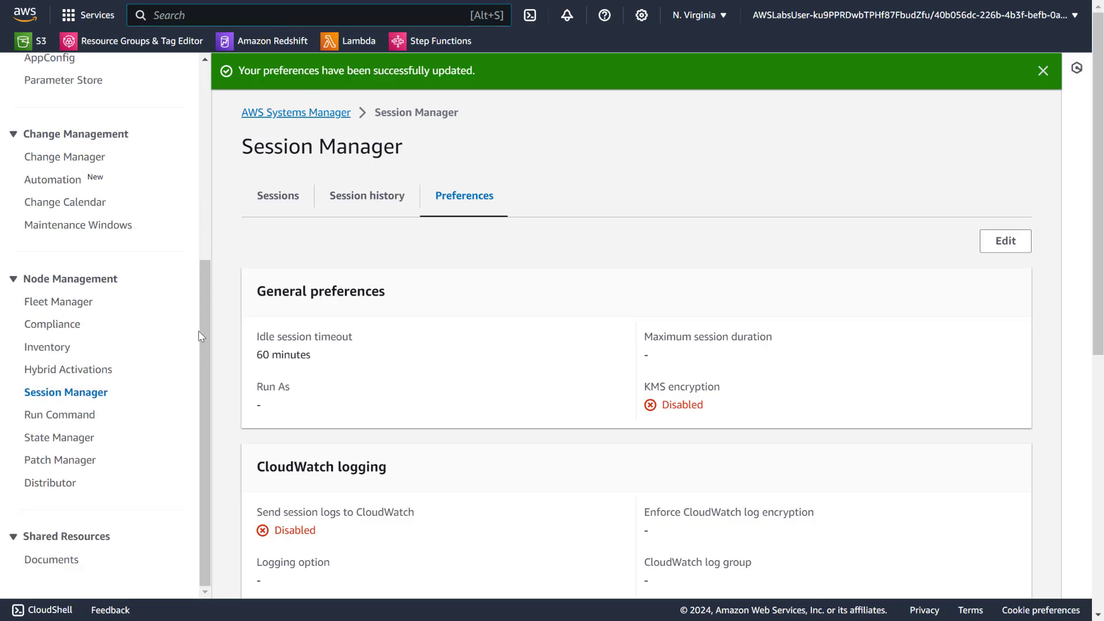
left_click_drag(214, 311, 218, 111)
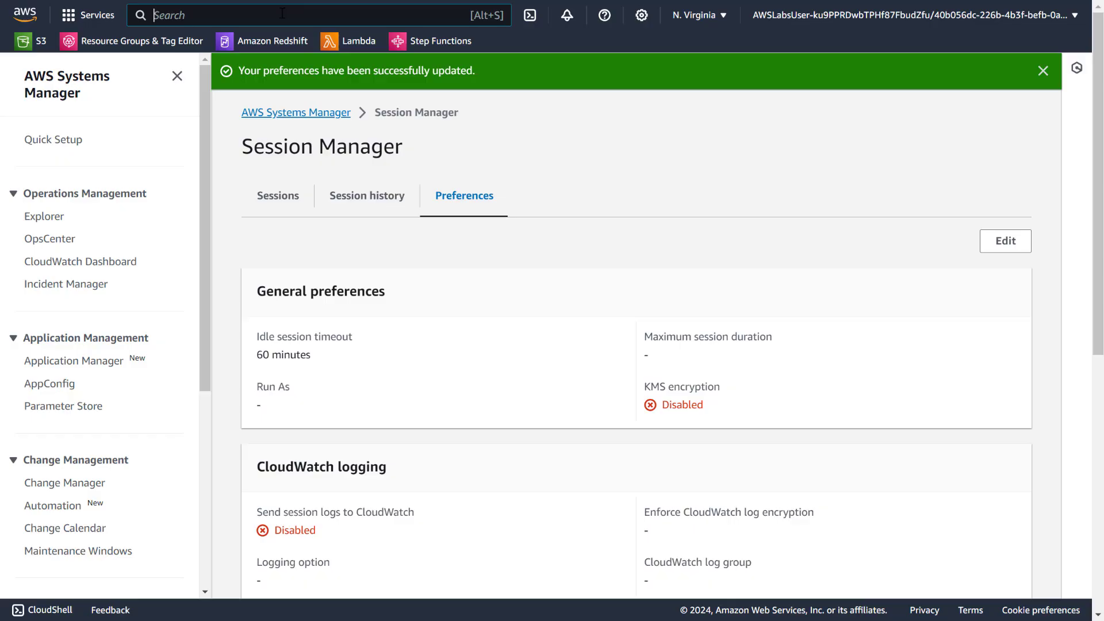
Search the AWS services for EC2 and open its Security Groups list
type("EC23")
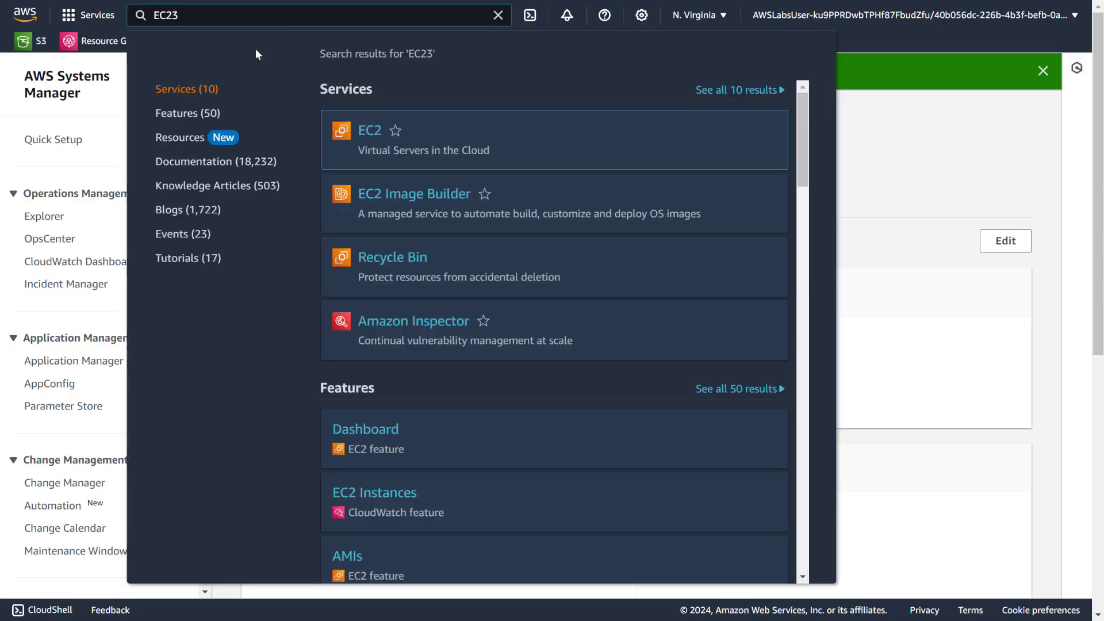
key("BackSpace")
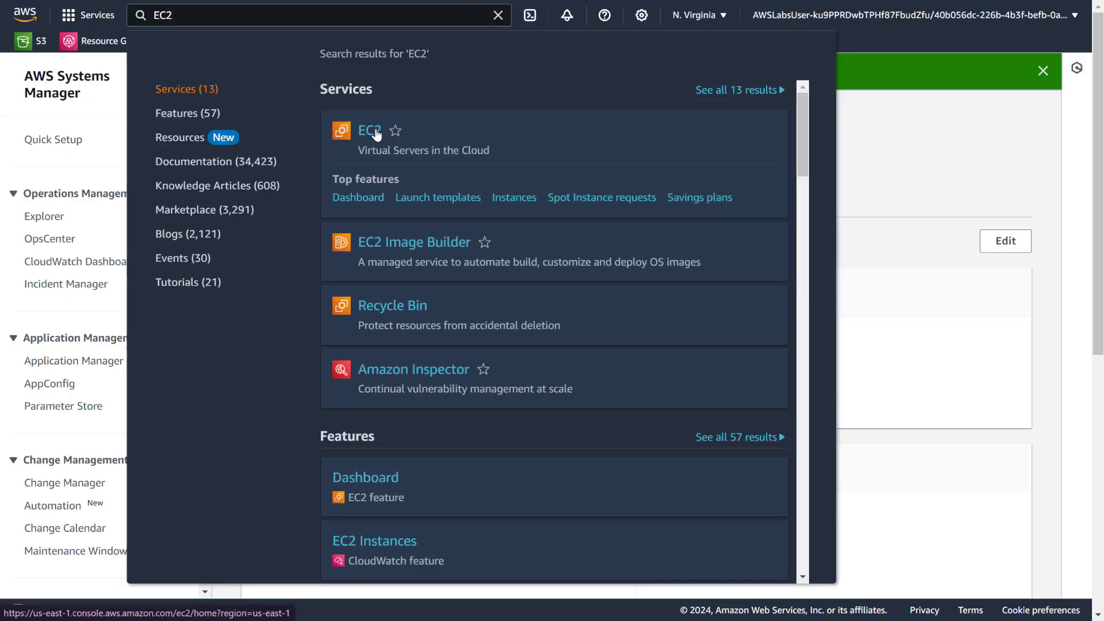
left_click(377, 133)
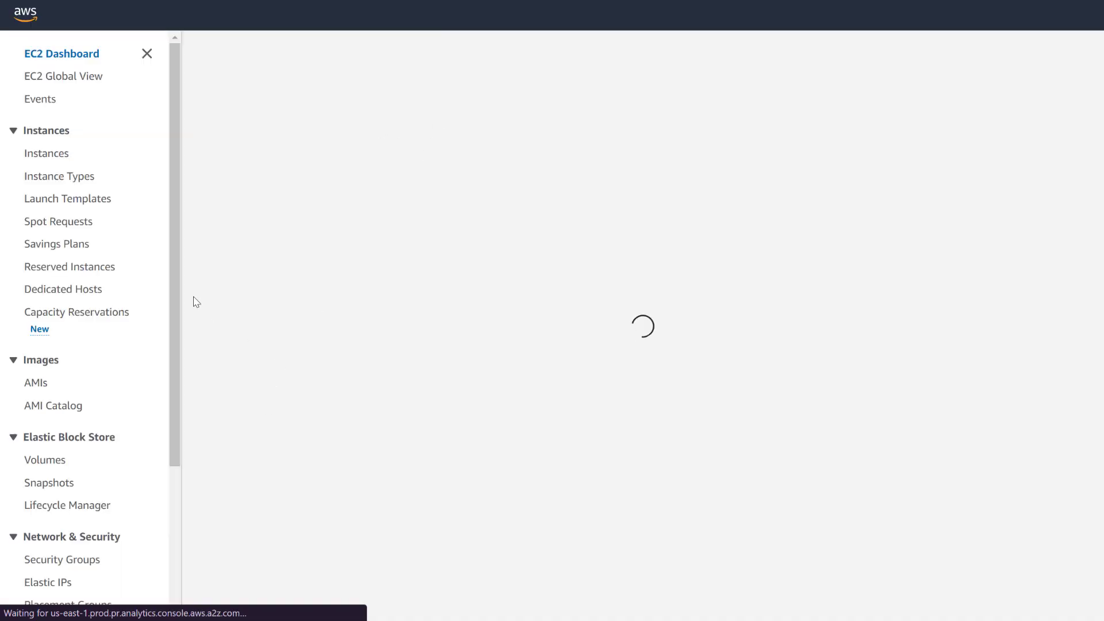
scroll(73, 322, "down", 4)
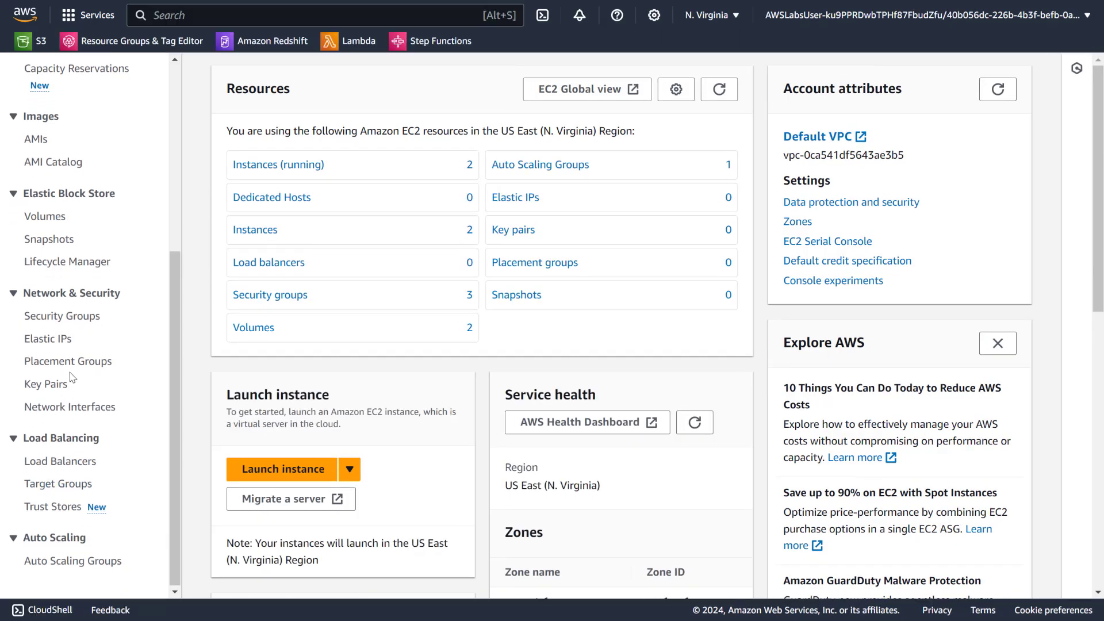
left_click(97, 320)
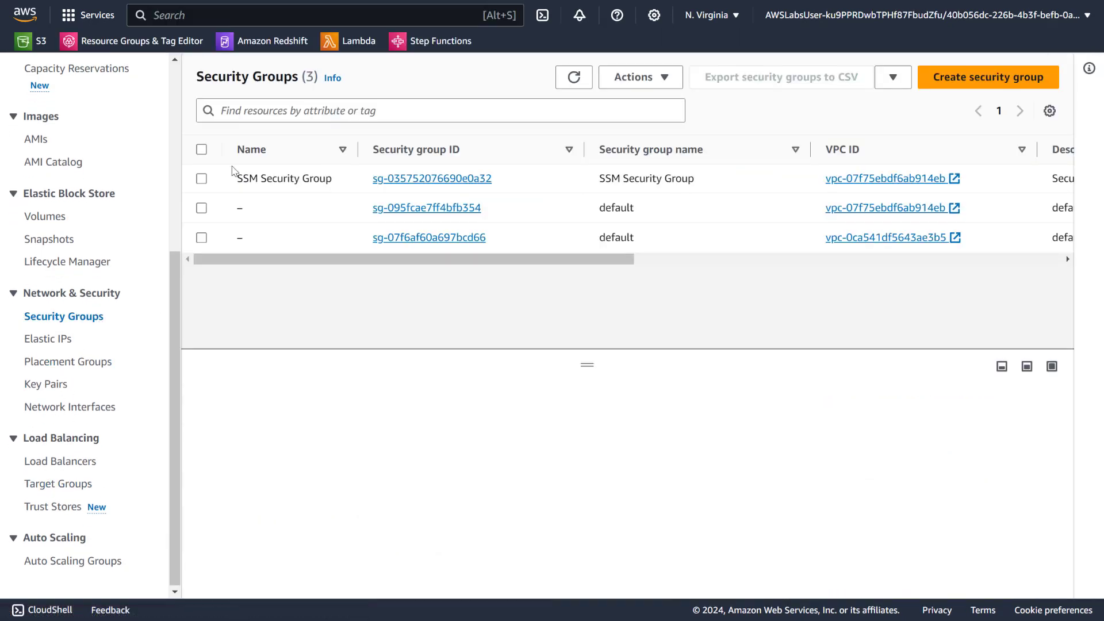
Select SSM Security Group and check the type of traffic allowed by its inbound rule
left_click(201, 178)
scroll(525, 512, "down", 2)
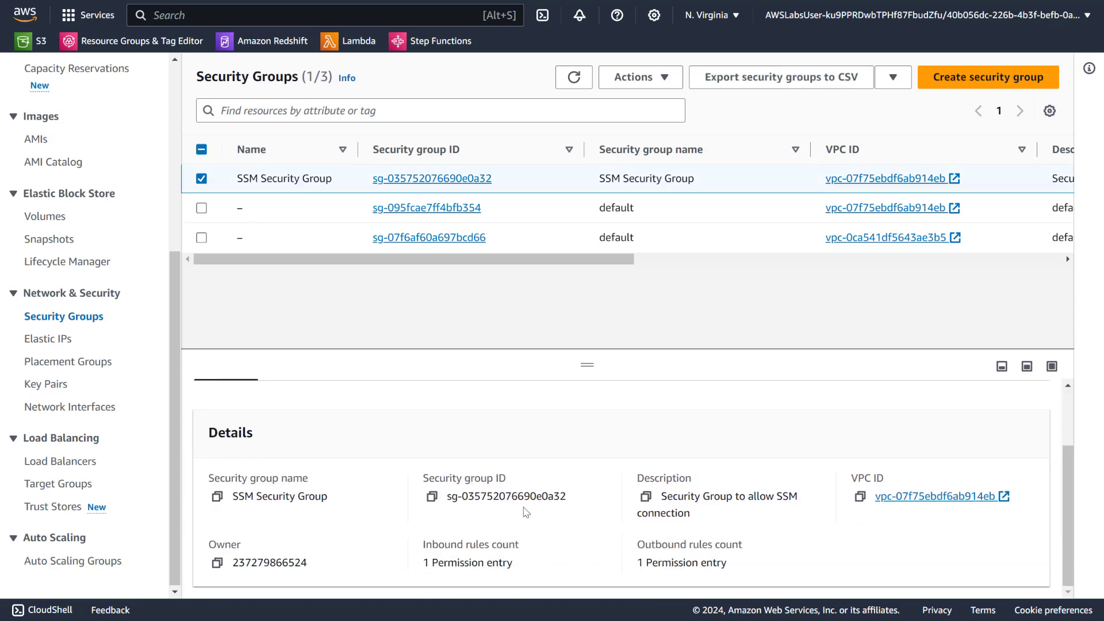
scroll(308, 410, "up", 2)
left_click(317, 447)
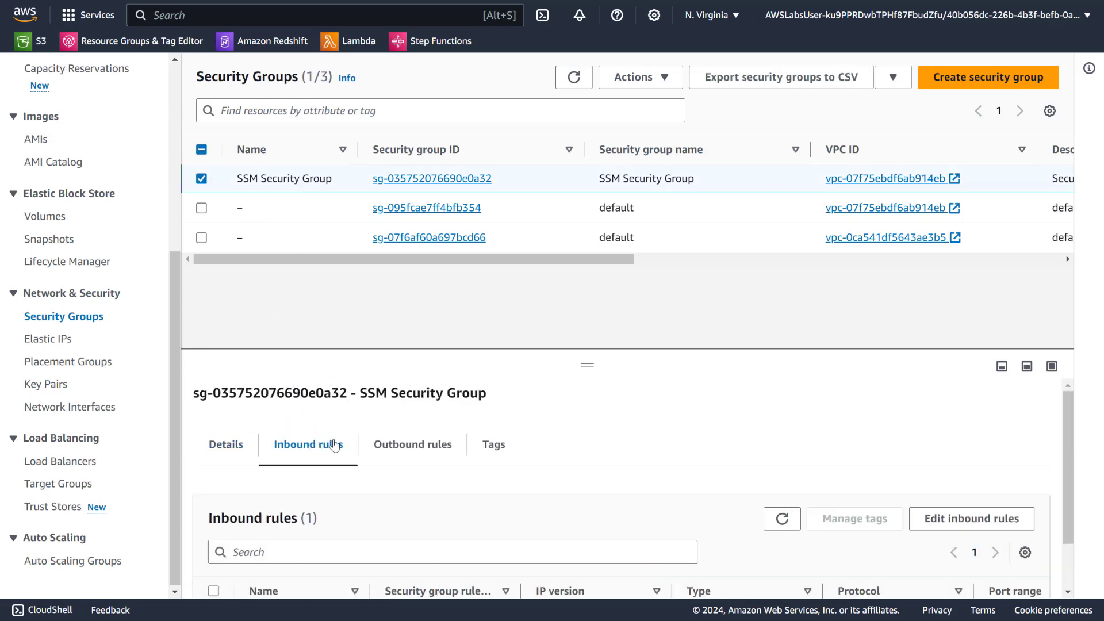
scroll(746, 558, "down", 1)
double_click(739, 561)
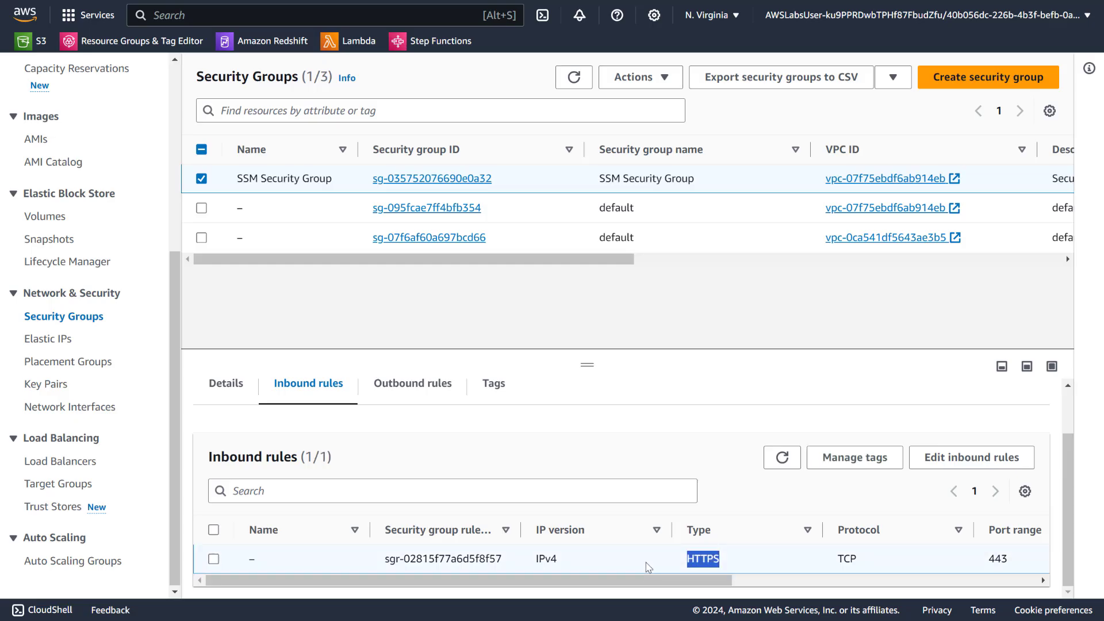
Examine the source and description of the SSM Security Group's inbound rule, and leave the rule deselected
scroll(734, 583, "right", 5)
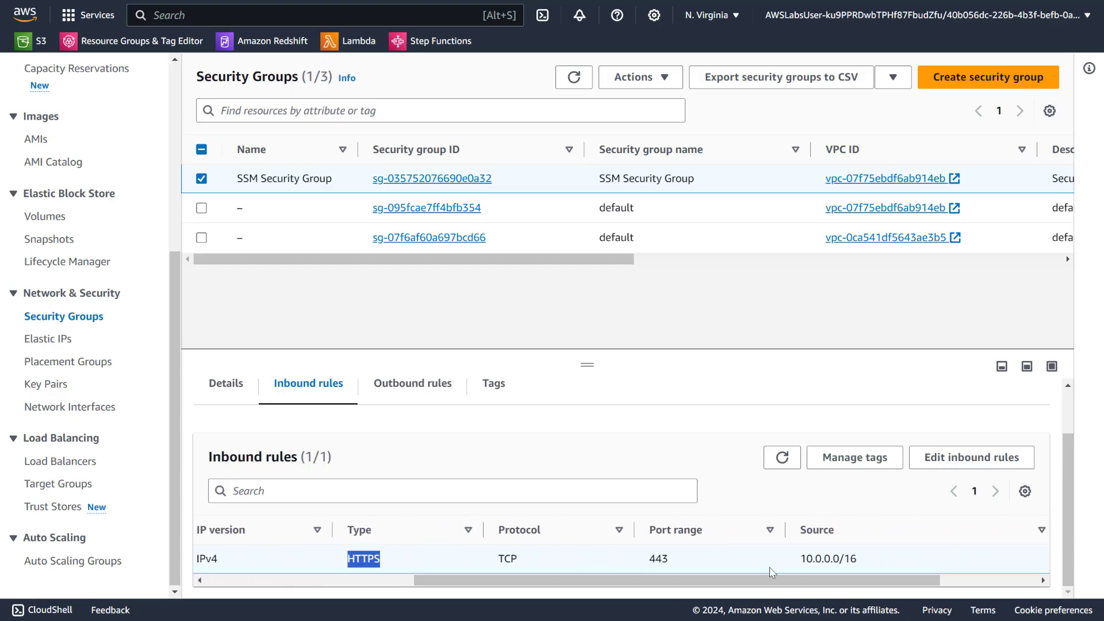
left_click_drag(862, 565, 803, 561)
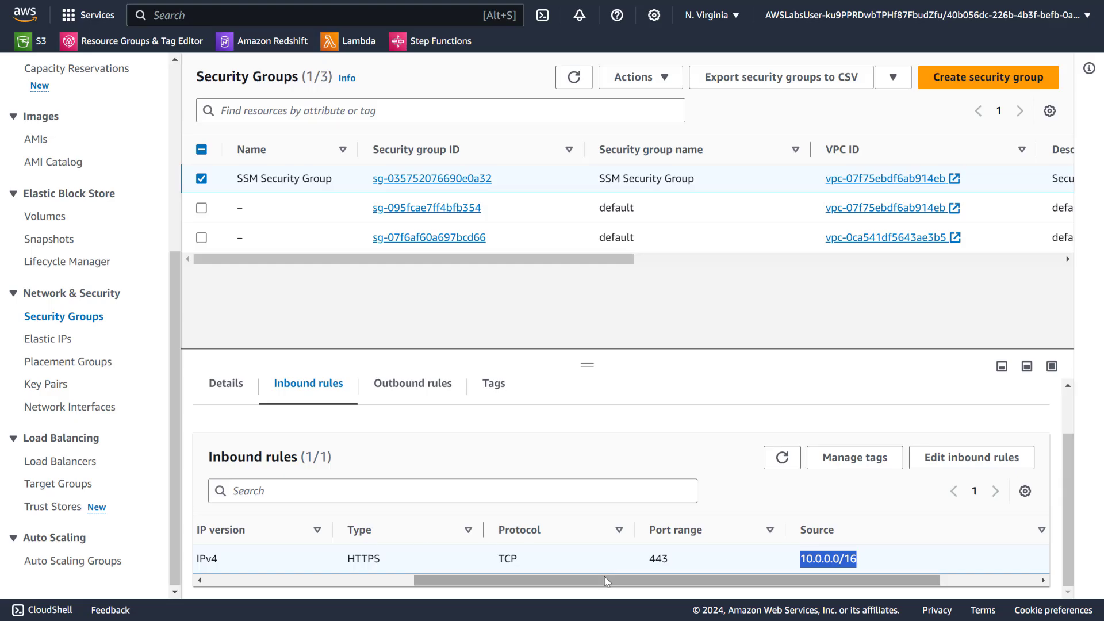
scroll(416, 582, "left", 5)
left_click_drag(413, 583, 701, 598)
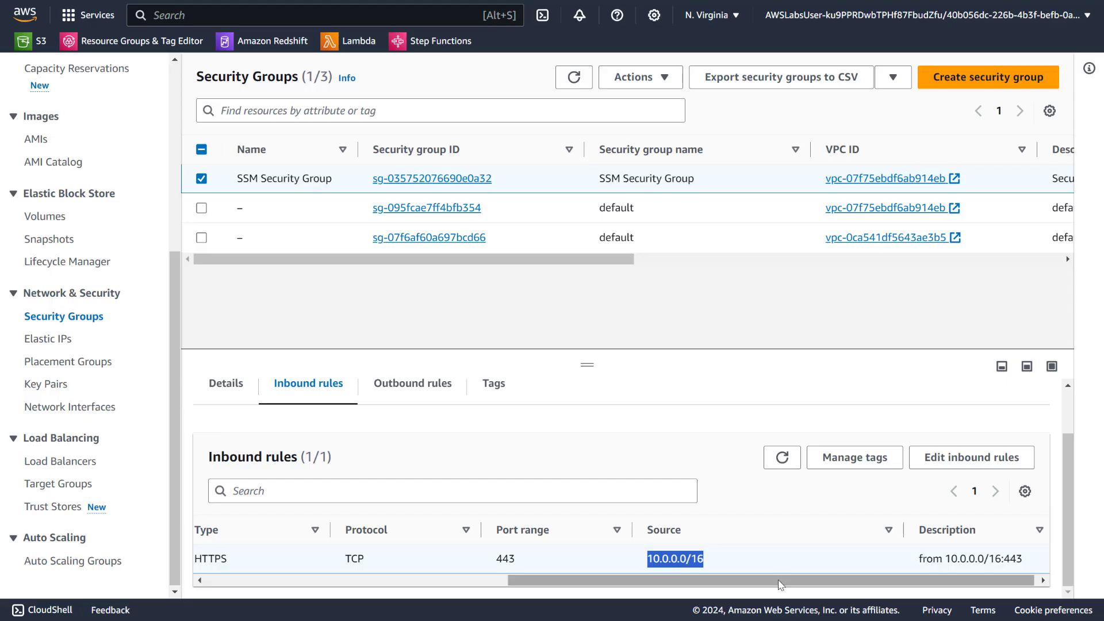
left_click_drag(776, 583, 477, 583)
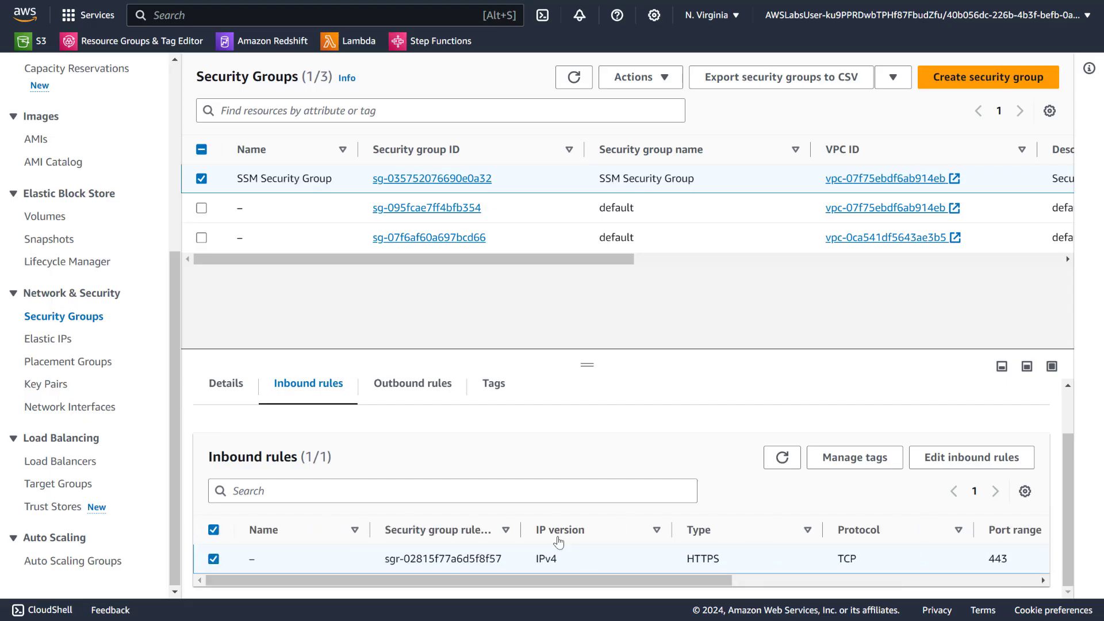
left_click(213, 530)
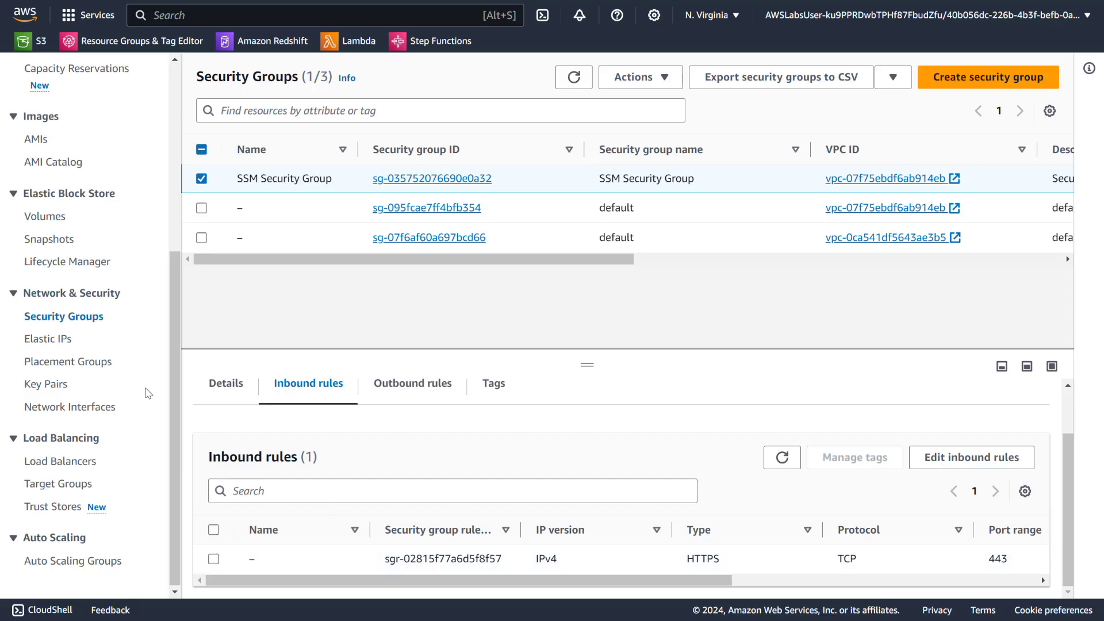
Return to the EC2 Dashboard and open the list of running instances
scroll(57, 195, "up", 5)
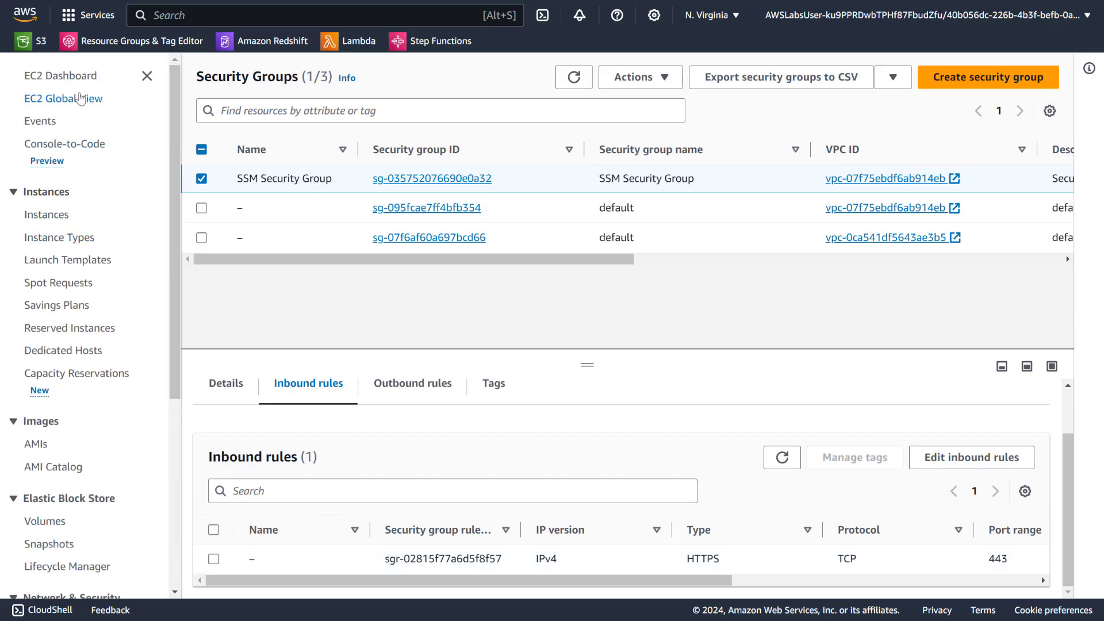
left_click(60, 75)
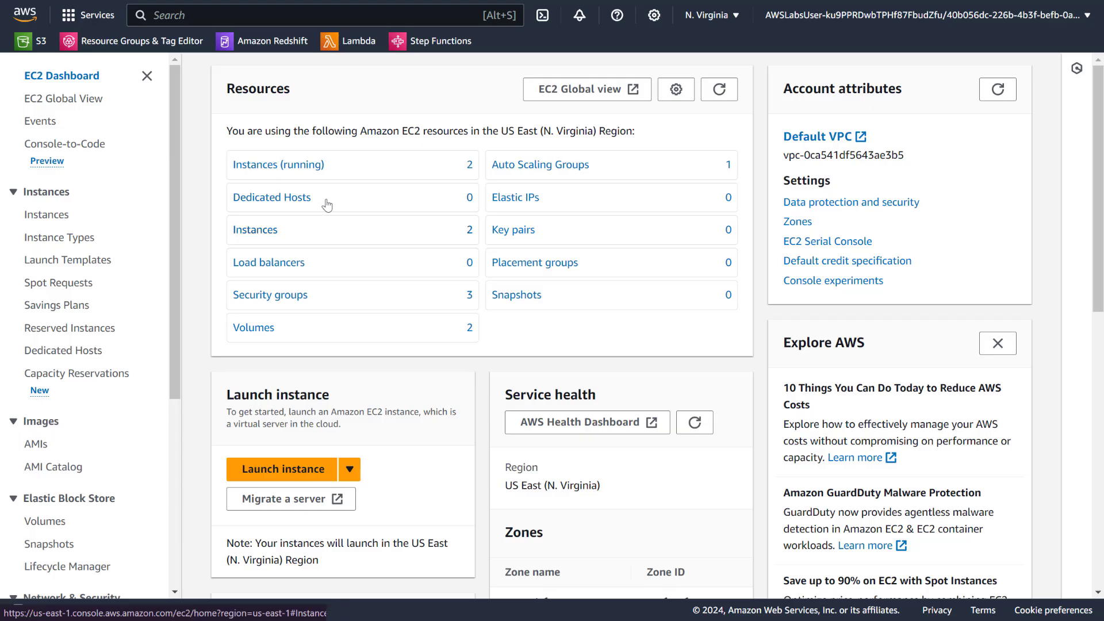
left_click(315, 170)
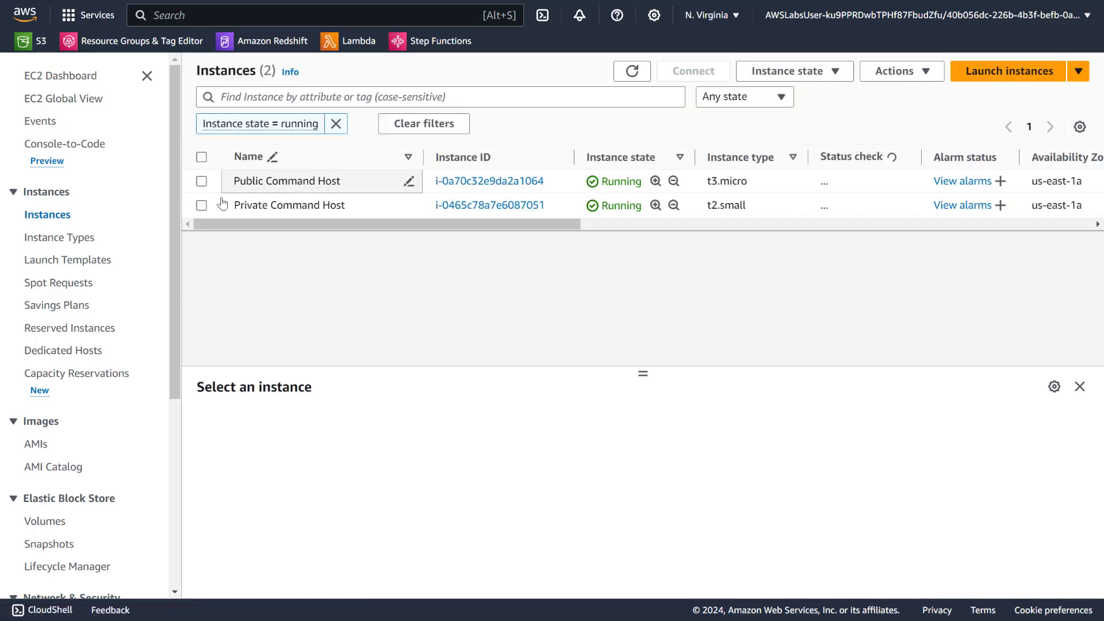
Review the networking details, security group and inbound rules of the Public Command Host instance, and deselect it
left_click(201, 182)
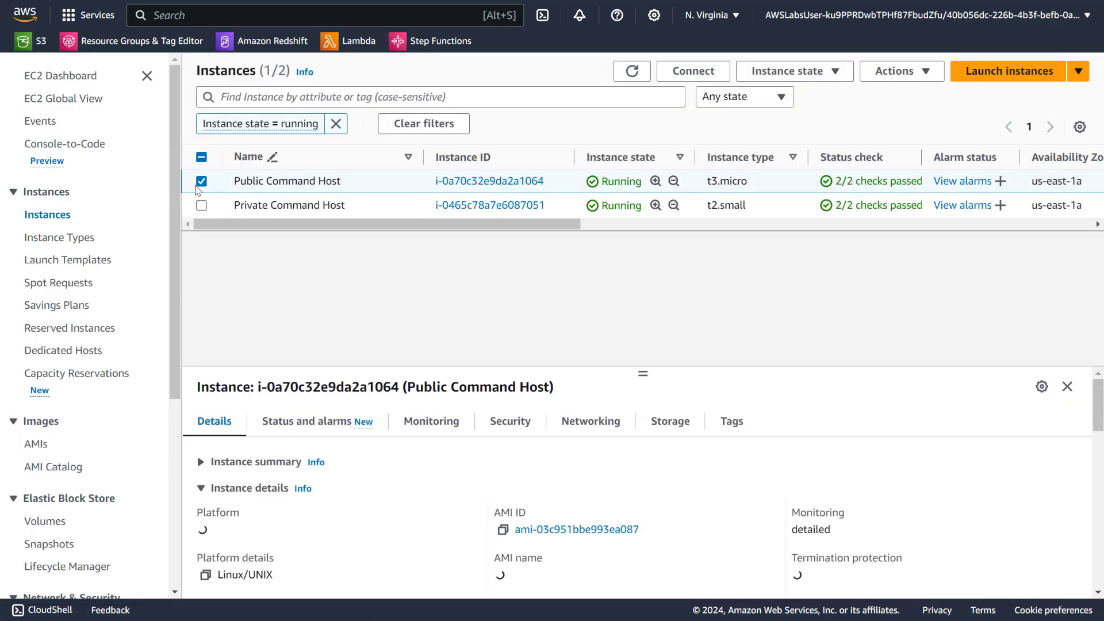
scroll(339, 449, "down", 5)
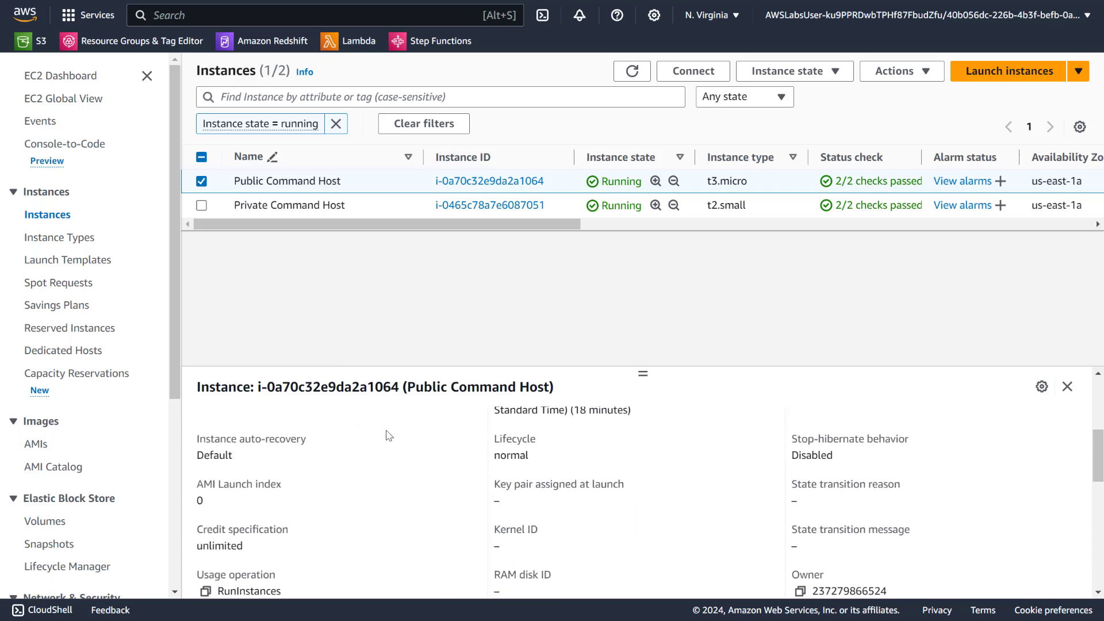
scroll(389, 436, "up", 5)
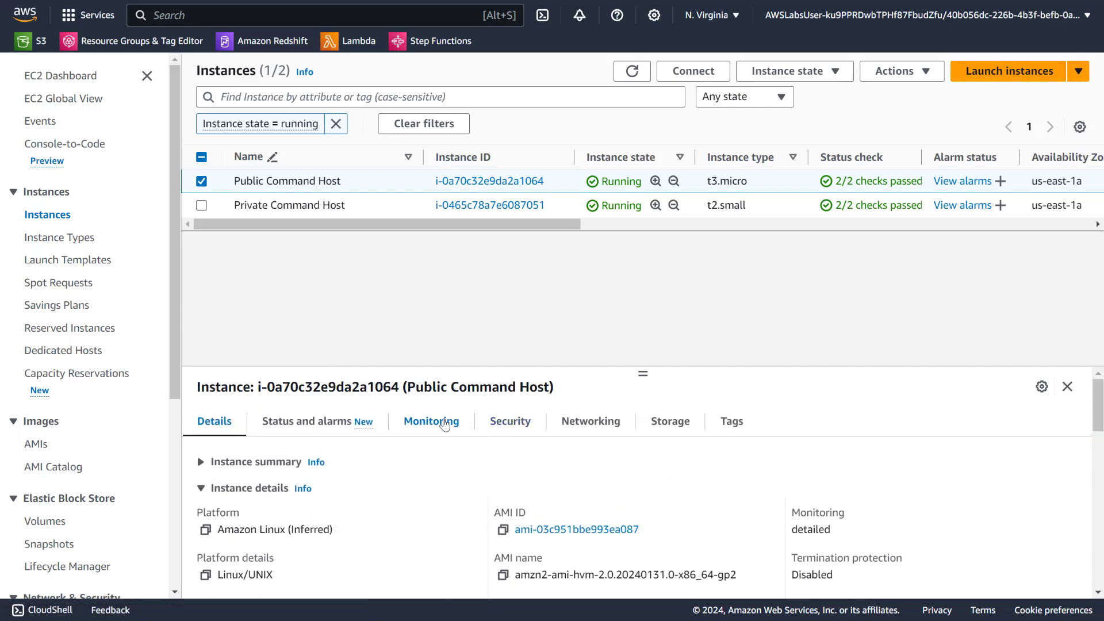
left_click(553, 430)
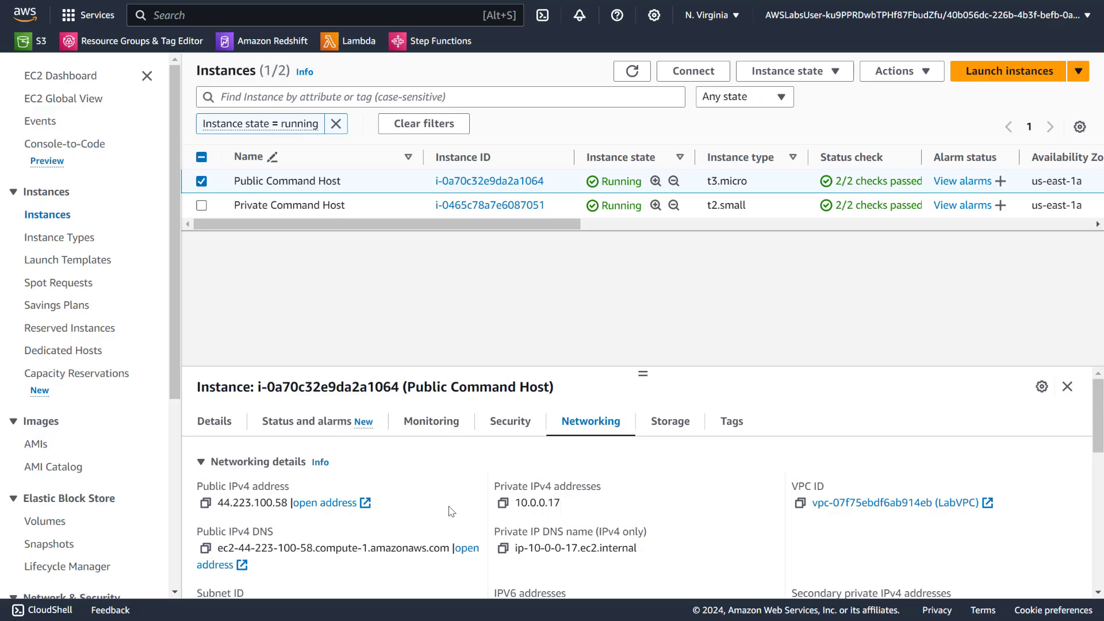
left_click(514, 420)
scroll(447, 502, "down", 3)
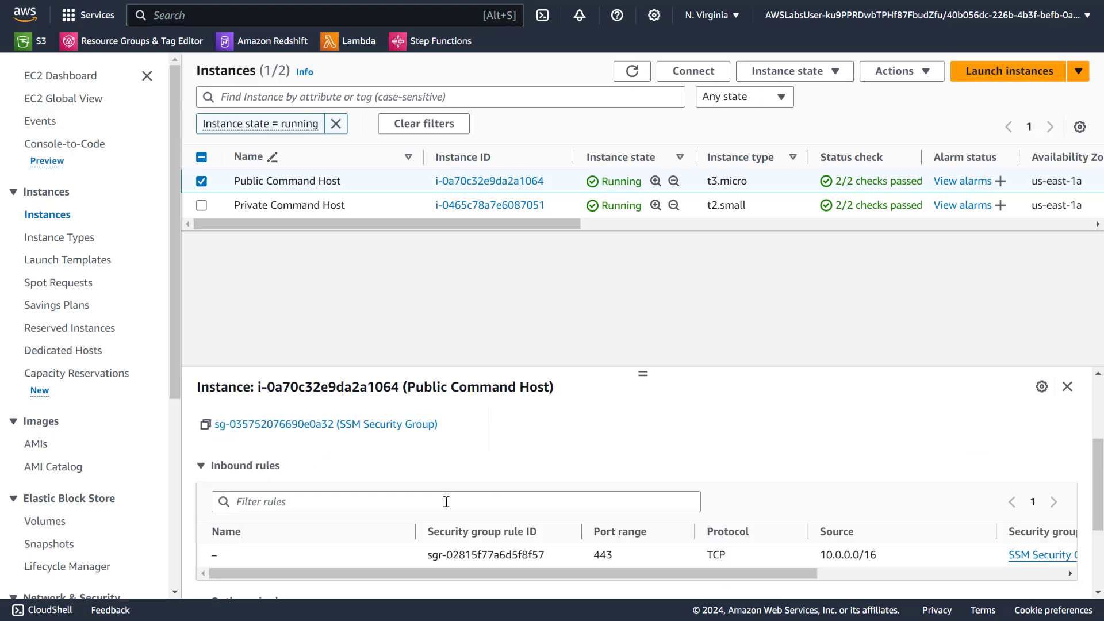
left_click(201, 182)
Check which security group is attached to the Private Command Host instance, and deselect the instance
left_click(201, 206)
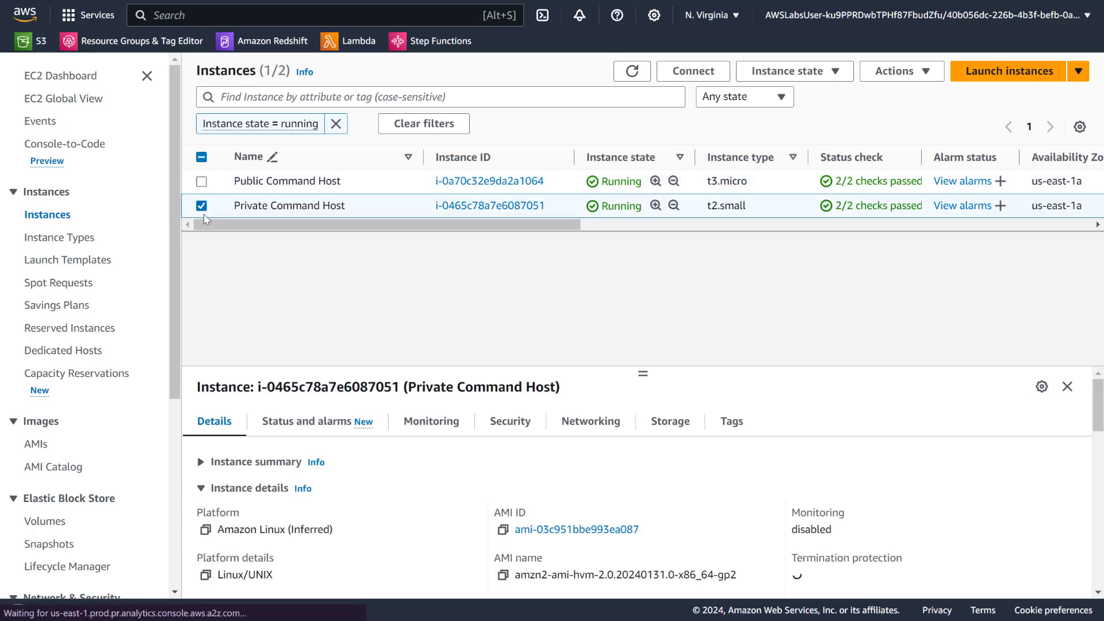
left_click(575, 421)
left_click(510, 421)
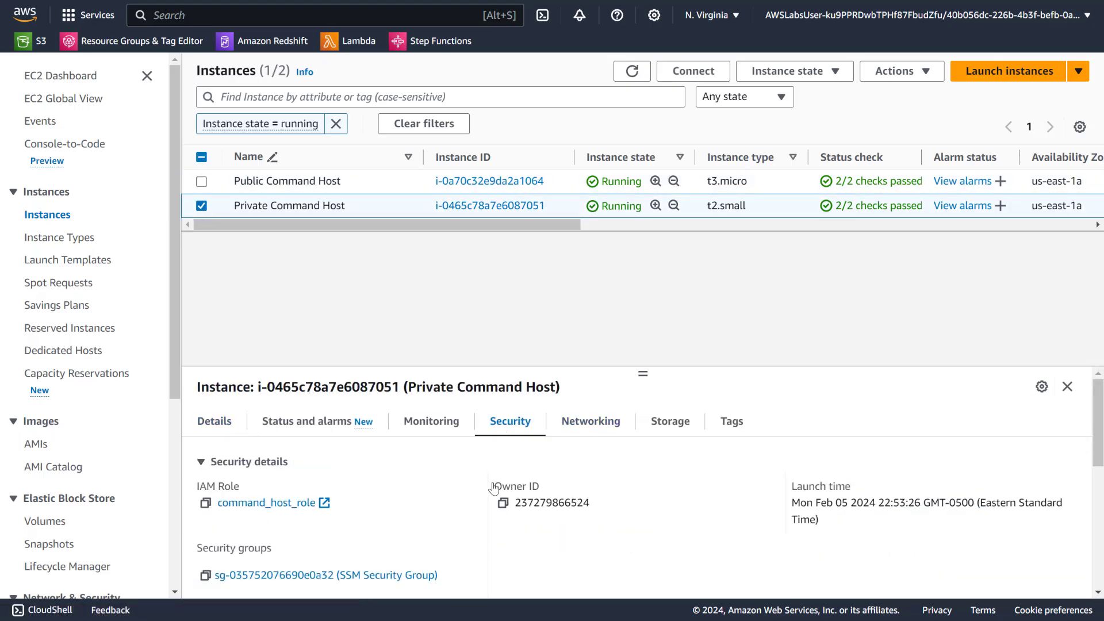
scroll(411, 518, "down", 1)
left_click_drag(440, 500, 215, 500)
left_click(487, 487)
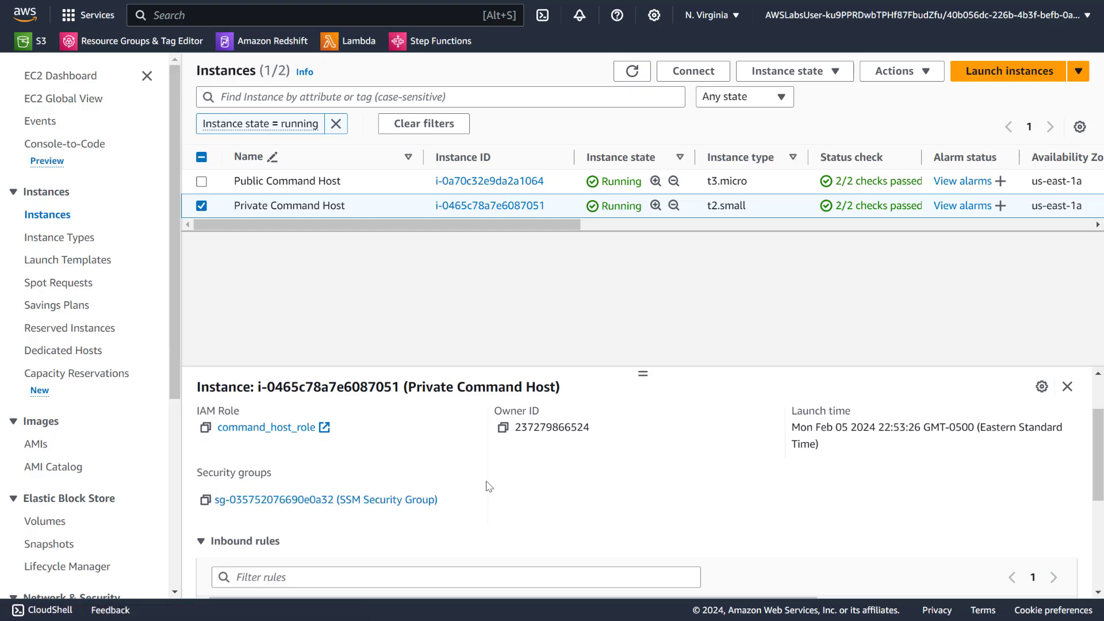
left_click(202, 206)
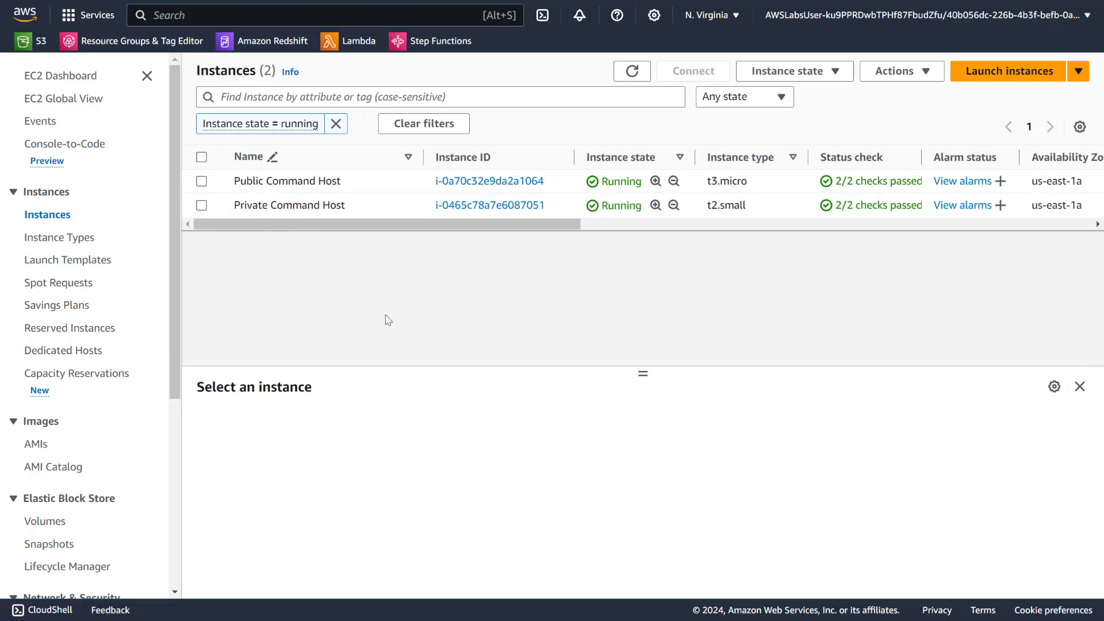
Connect to the Public Command Host instance through Session Manager
left_click(195, 183)
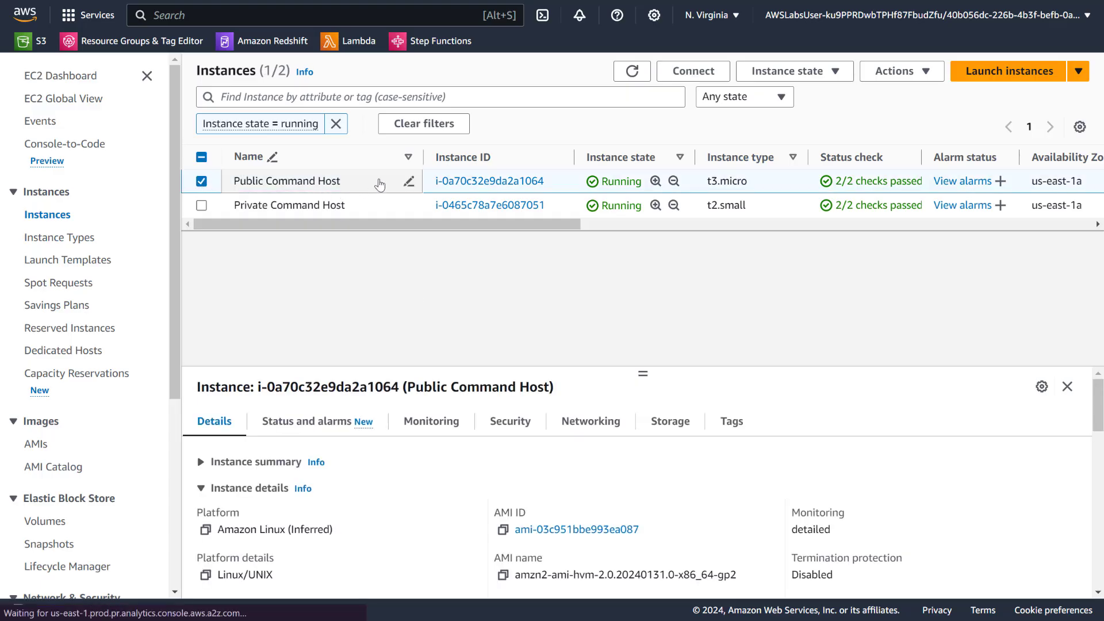
left_click(694, 70)
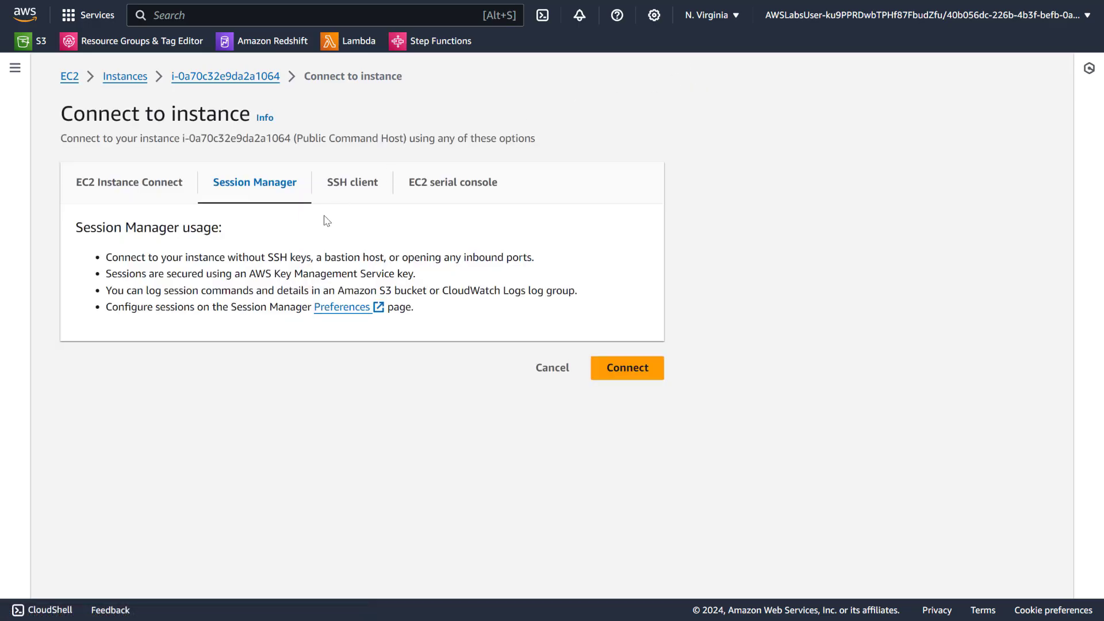
left_click(629, 367)
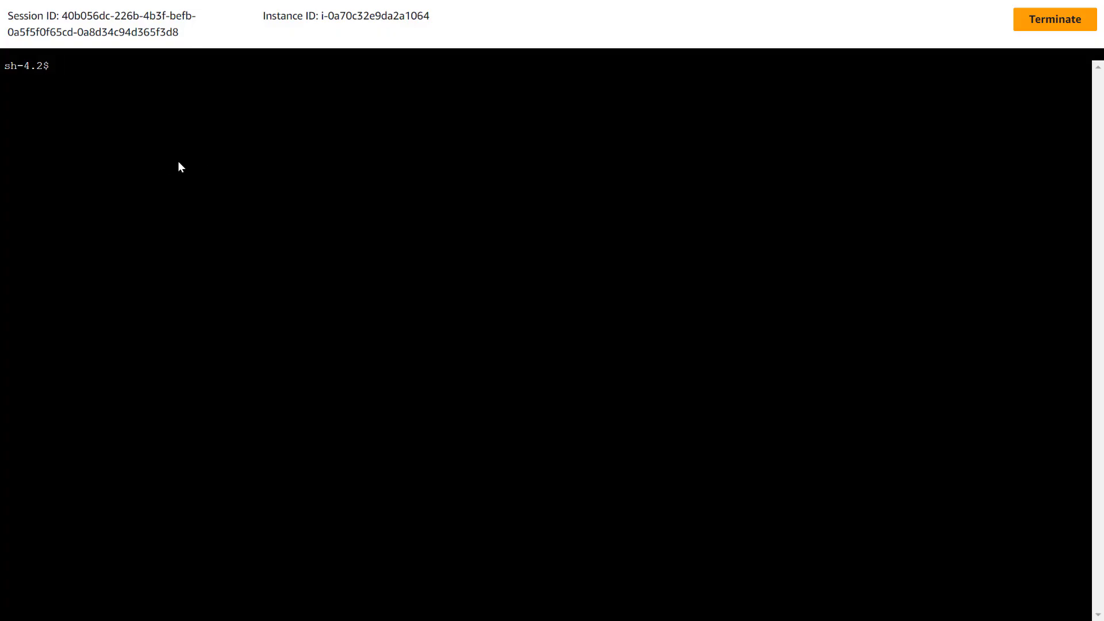
Paste and run export PS1="\n[\W on Public Command Host] $ " in the session terminal
right_click(217, 109)
left_click(262, 255)
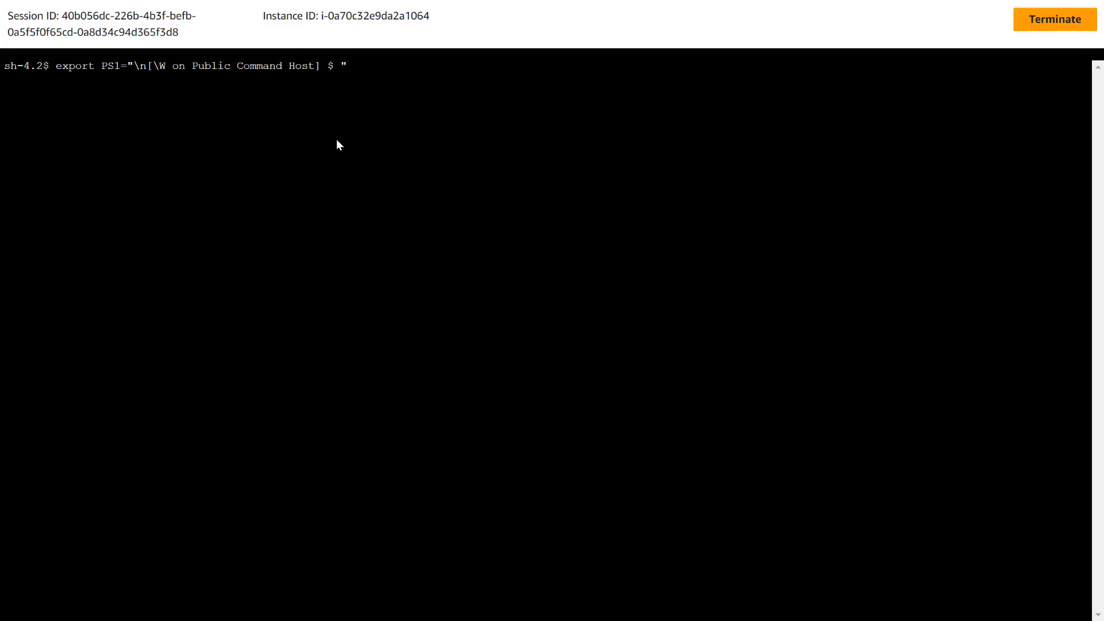
key("Return")
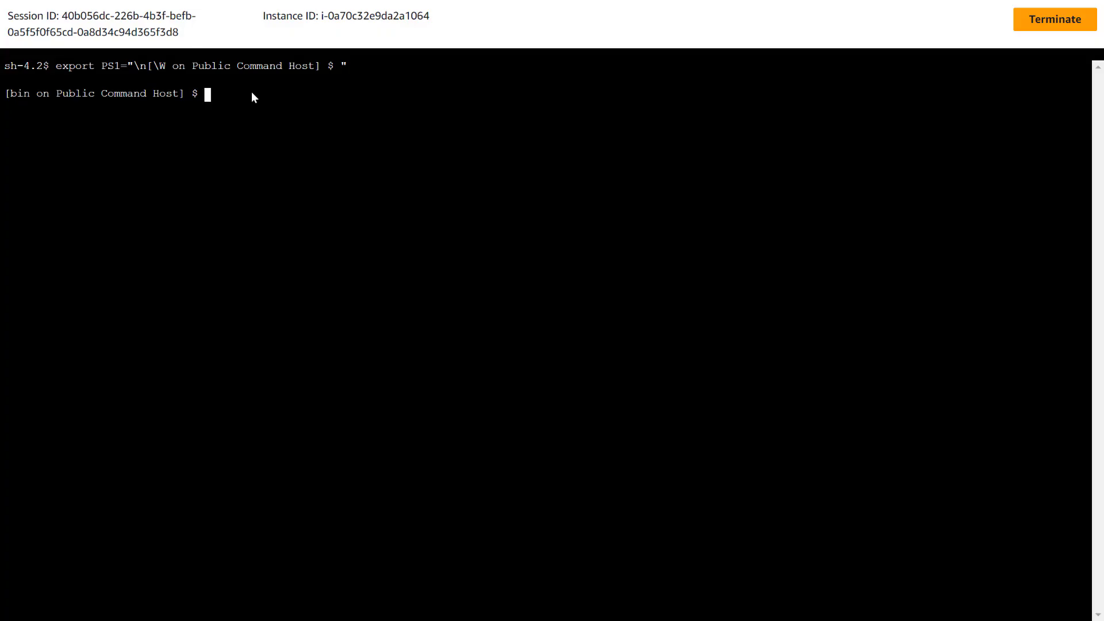
Return to the EC2 instances list, open the Session Manager connection options for Private Command Host, and read the connection guidance
left_click(552, 50)
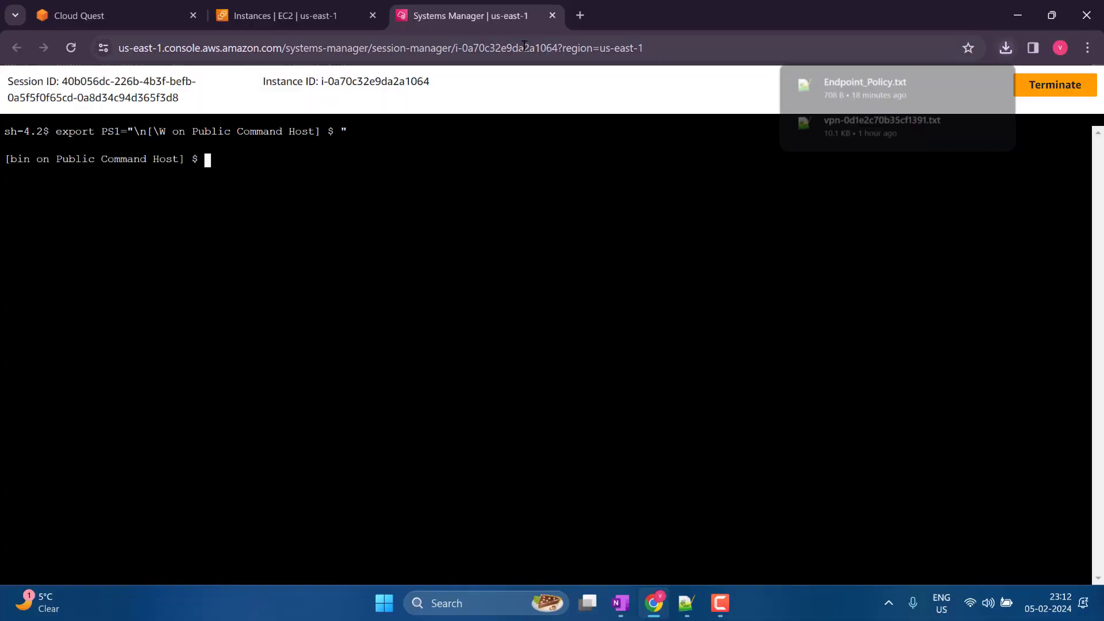
left_click(303, 7)
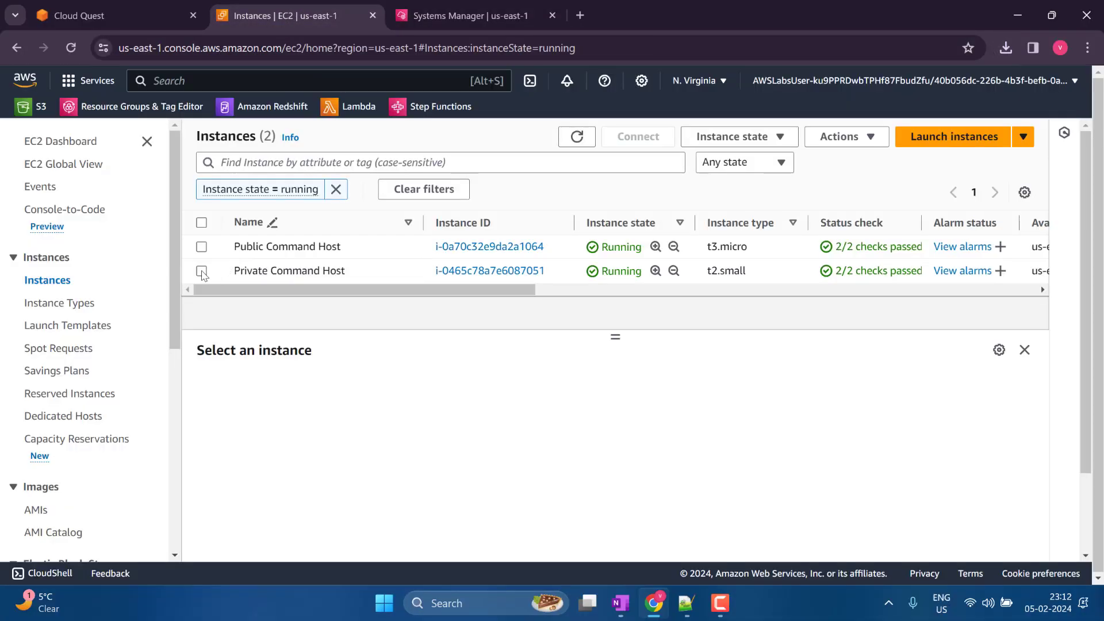
left_click(202, 271)
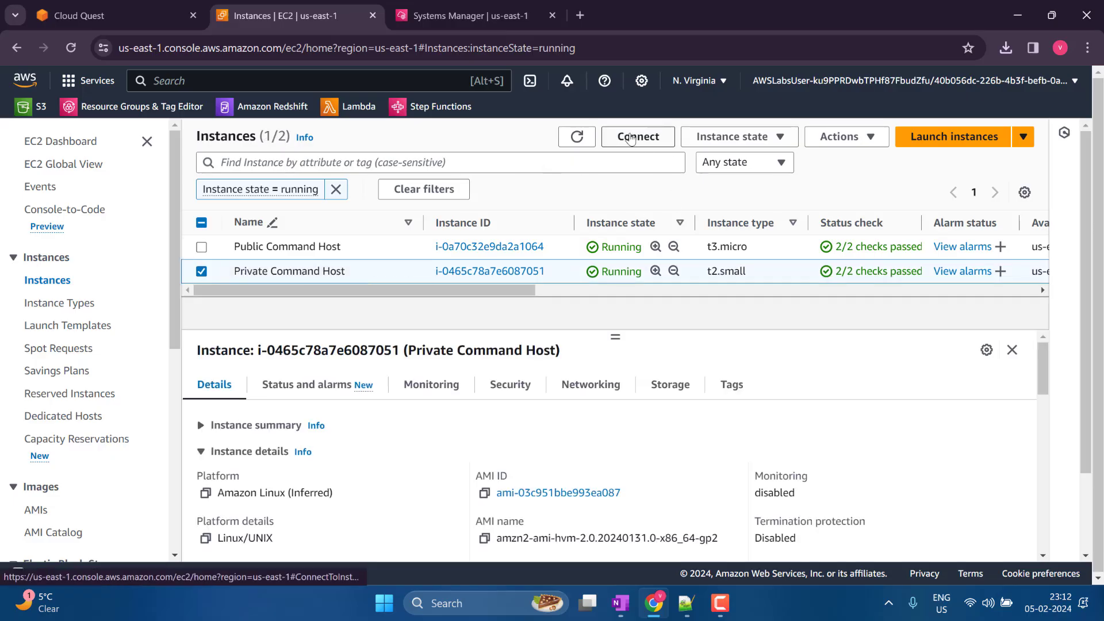
left_click(643, 144)
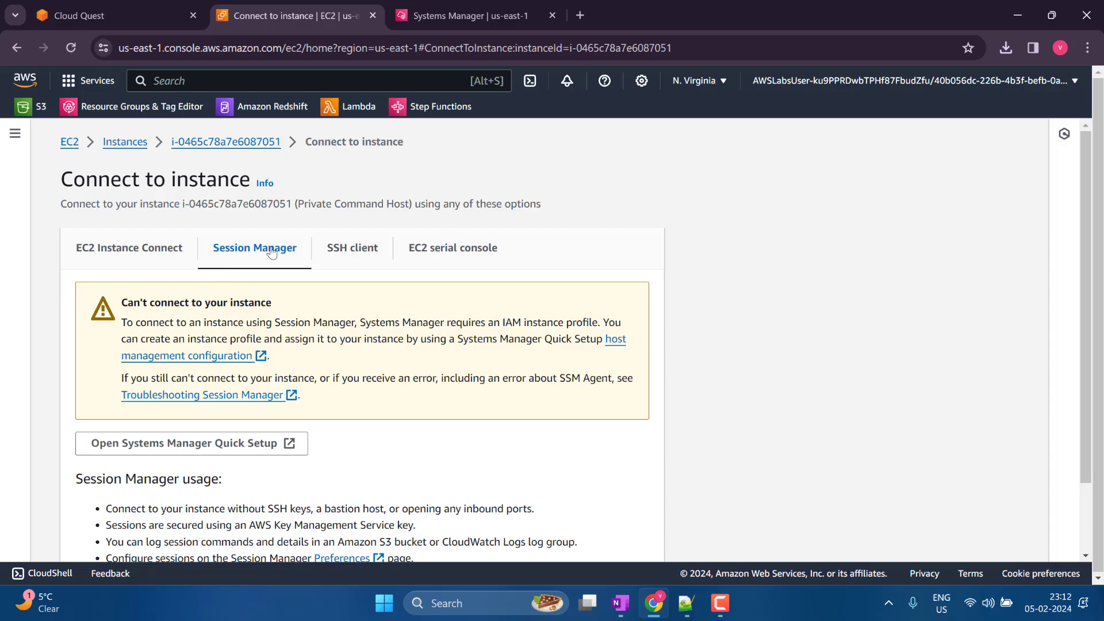
left_click_drag(151, 313, 633, 379)
left_click(547, 275)
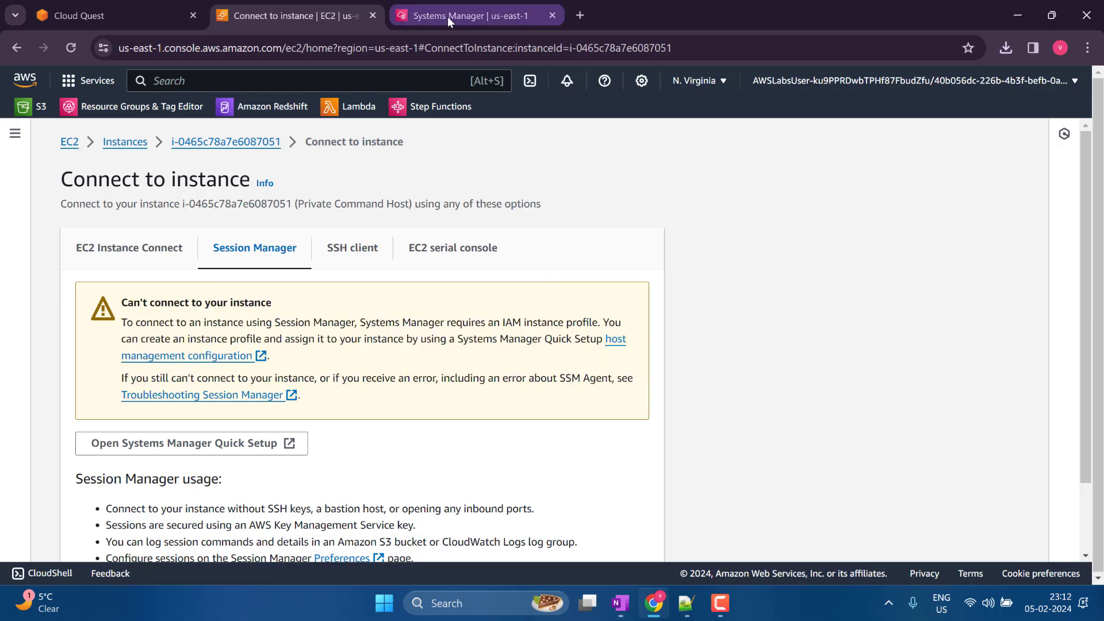
Search the AWS services for VPC, open its console in a new browser tab, and view that tab in full screen
left_click(257, 81)
type("VPC")
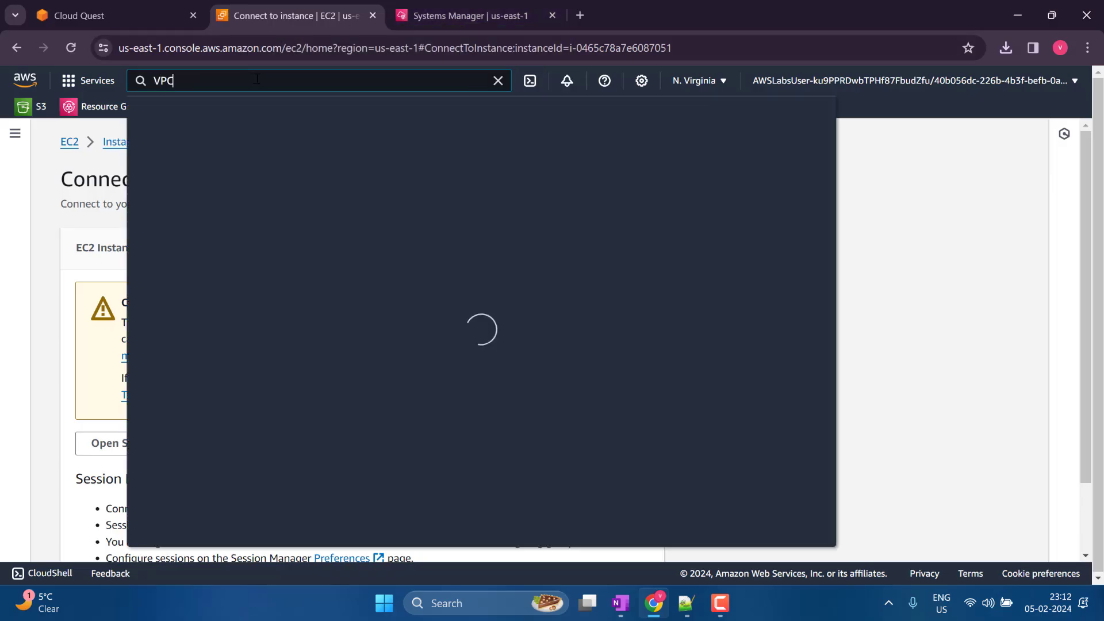
right_click(365, 197)
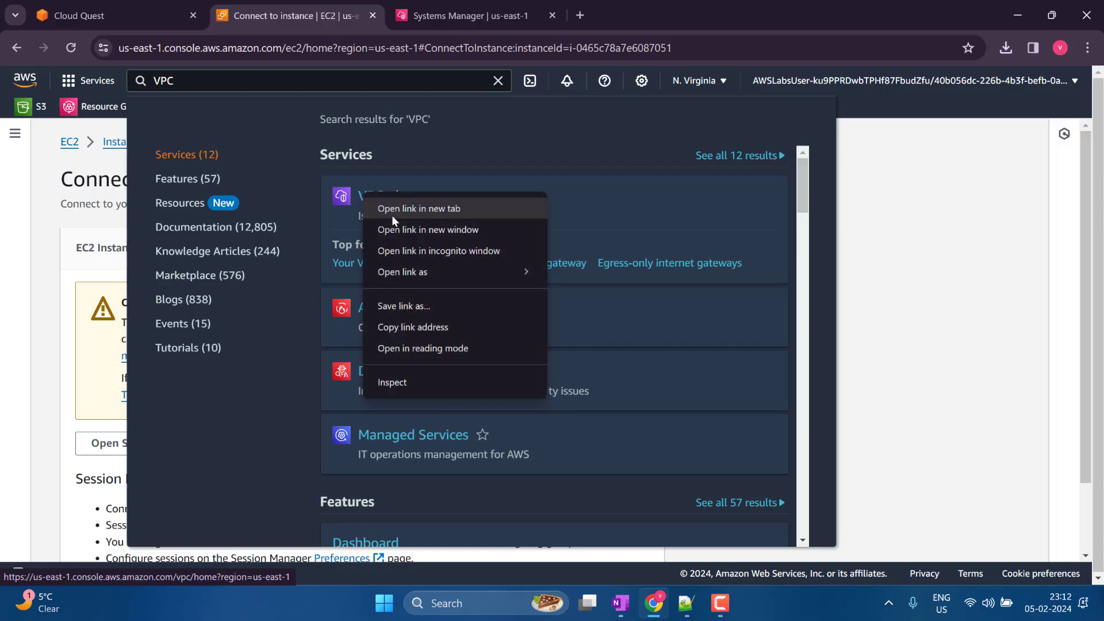
left_click(391, 212)
left_click(1087, 48)
left_click(1084, 342)
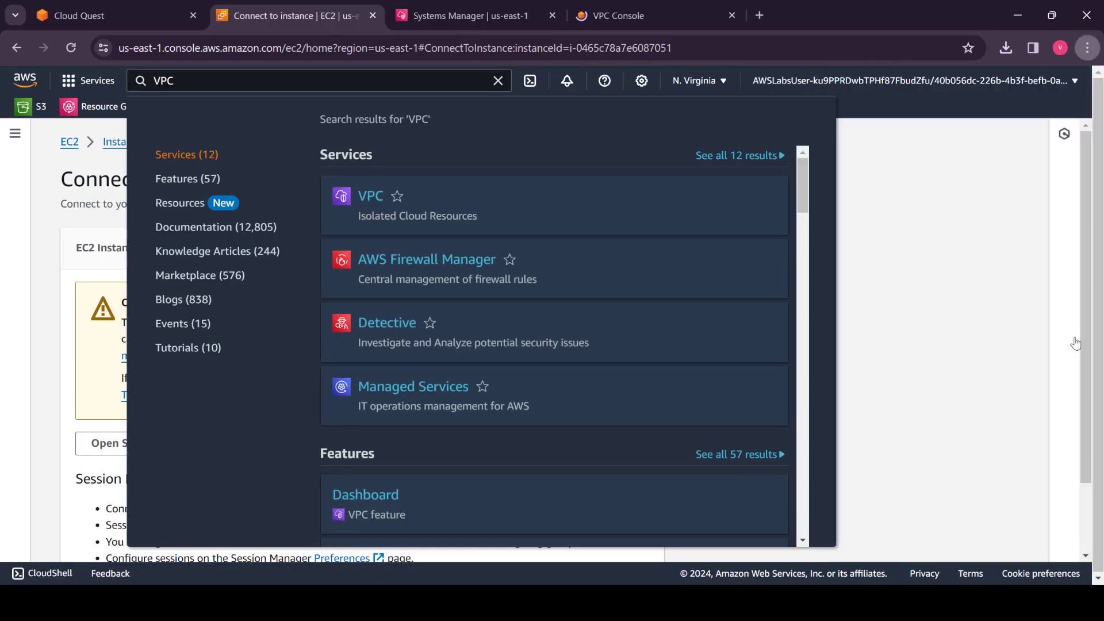
left_click(917, 159)
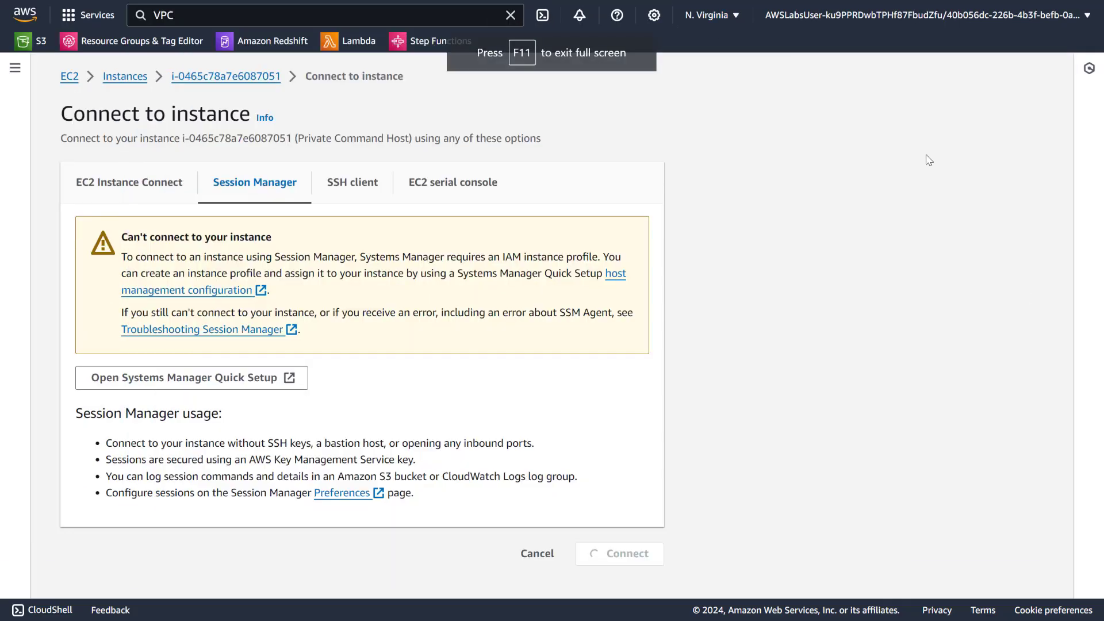
key("ctrl+Tab")
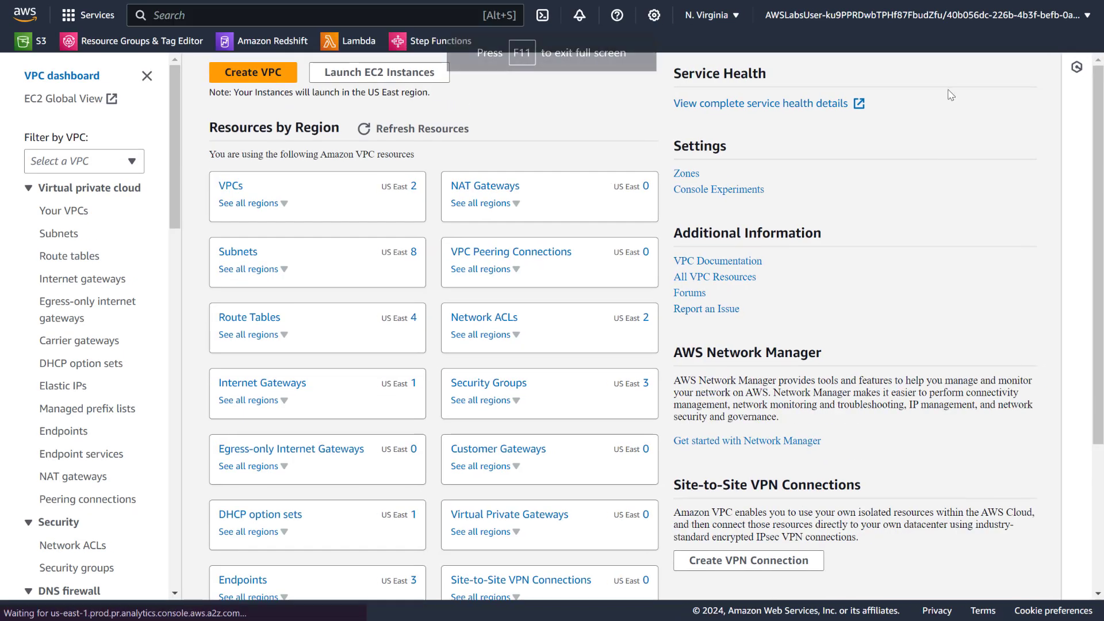
Go to the VPC endpoints list and start a new endpoint with the name tag SSMEndpoint
scroll(117, 323, "down", 5)
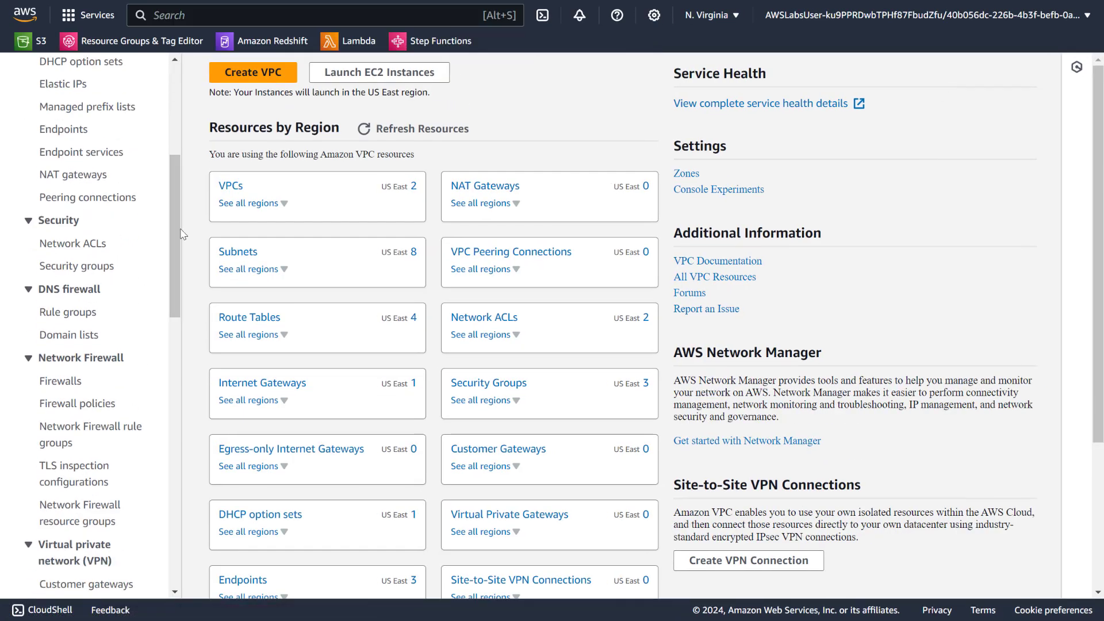
scroll(177, 235, "up", 1)
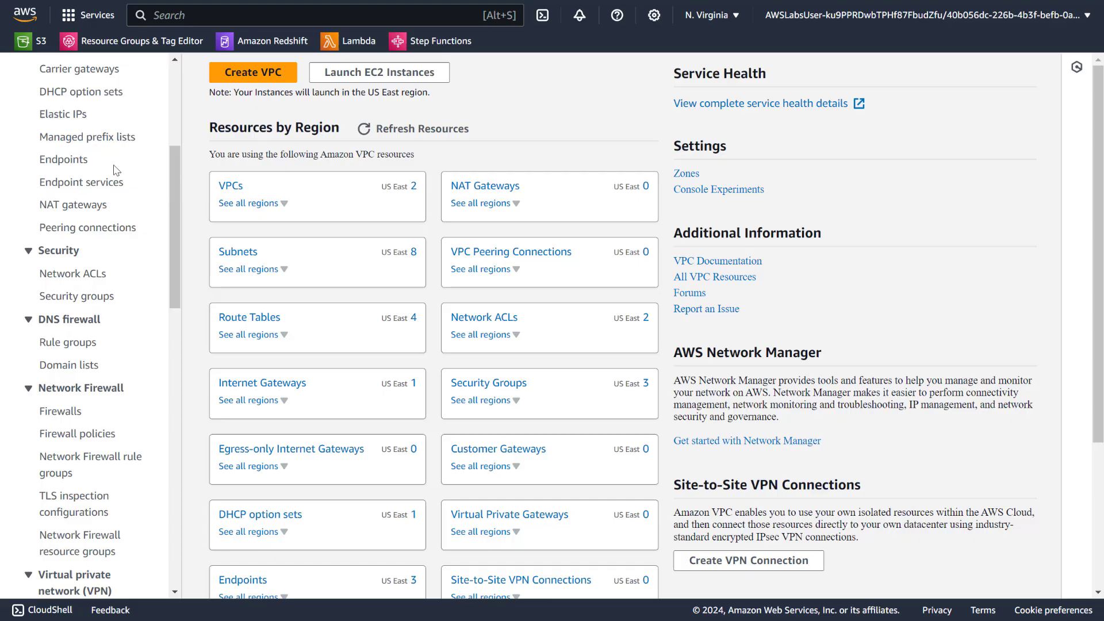
left_click(64, 164)
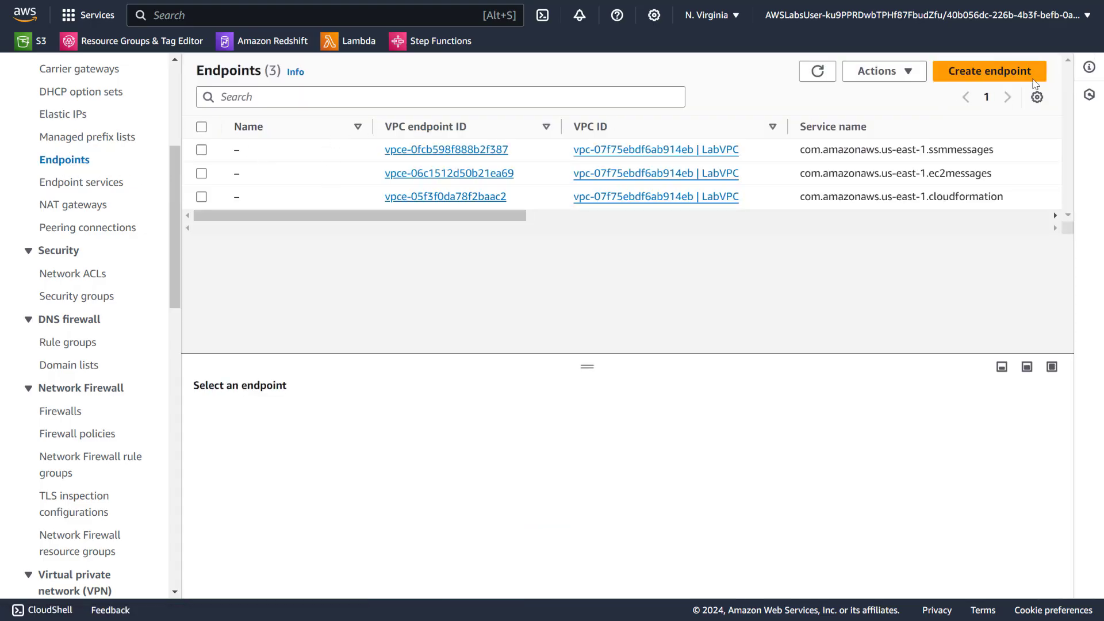
left_click(1001, 72)
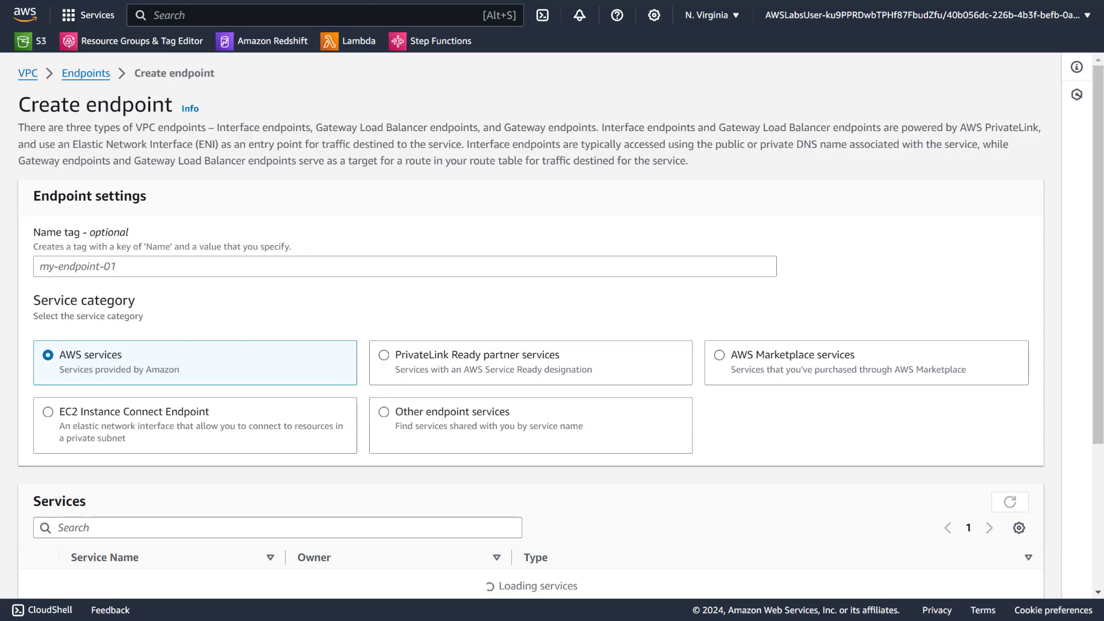
left_click(122, 270)
type("SSMEndpoint")
Filter the AWS services by SSM and select com.amazonaws.us-east-1.ssm as the endpoint's service
scroll(182, 414, "down", 5)
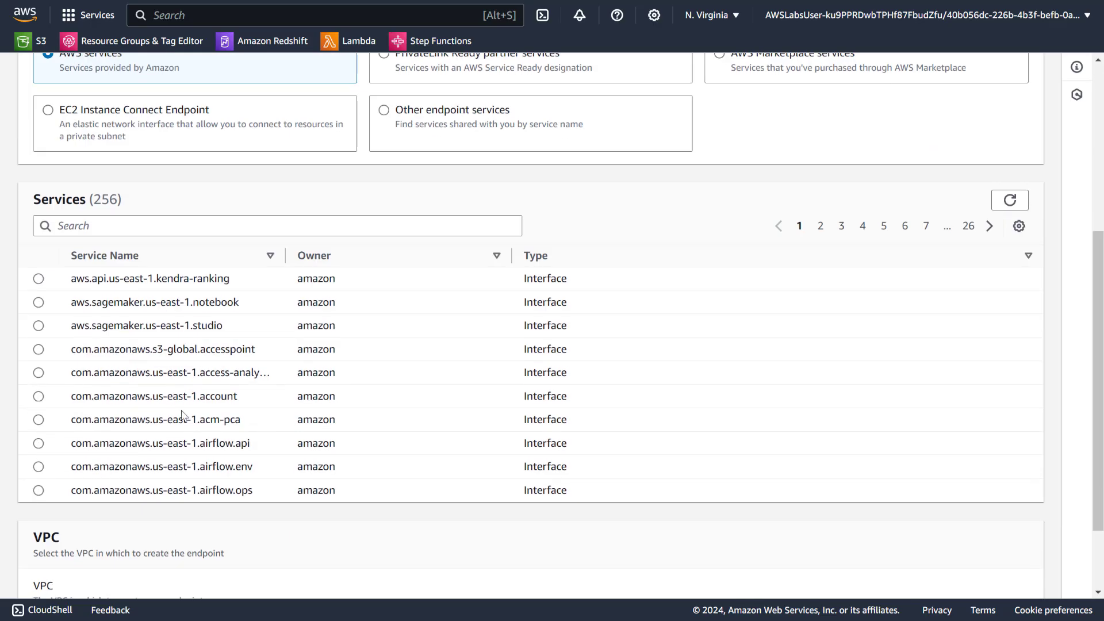
left_click(200, 223)
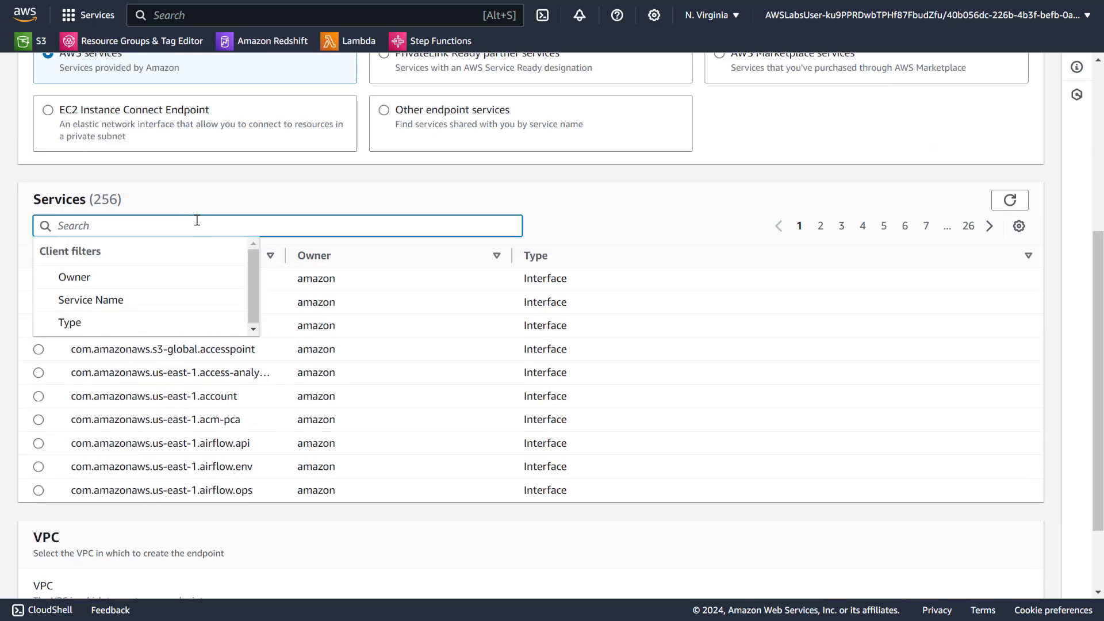
type("SSM")
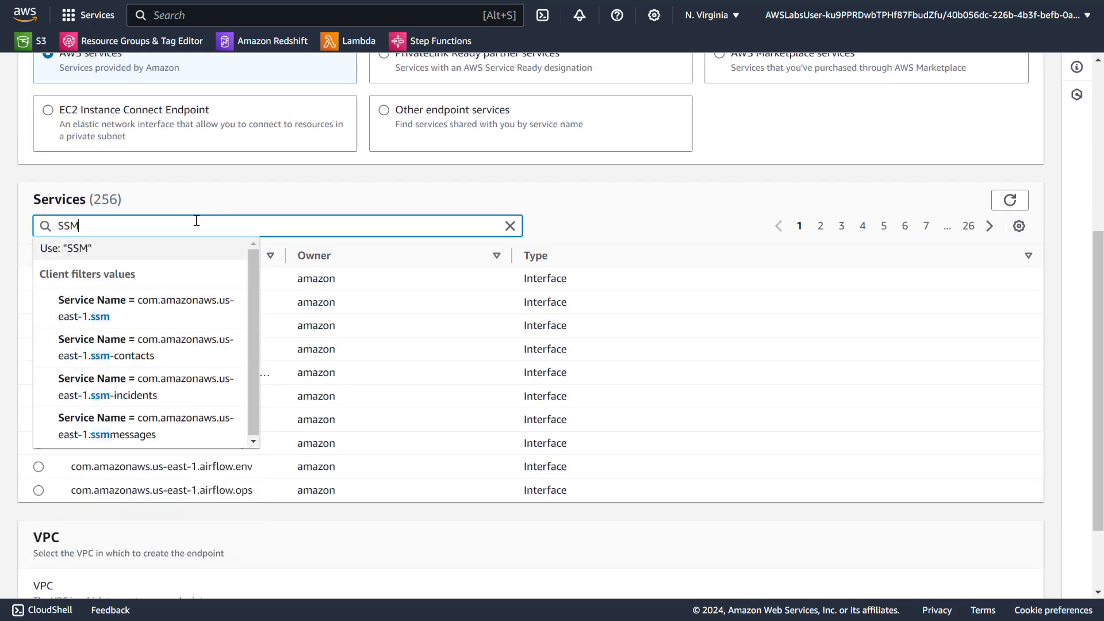
left_click(168, 313)
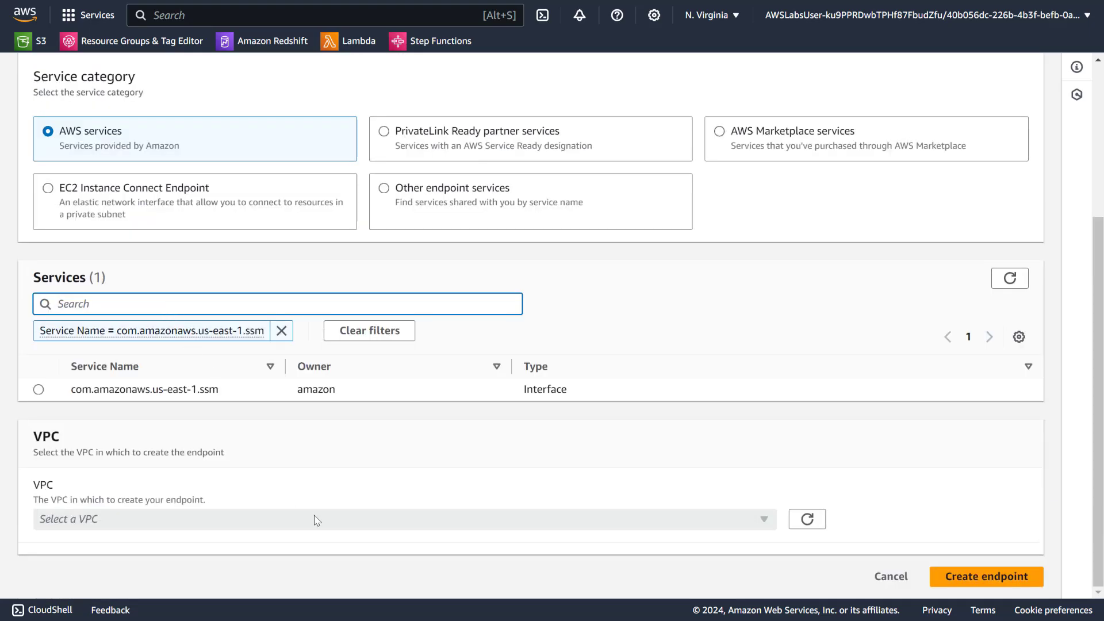
left_click(197, 534)
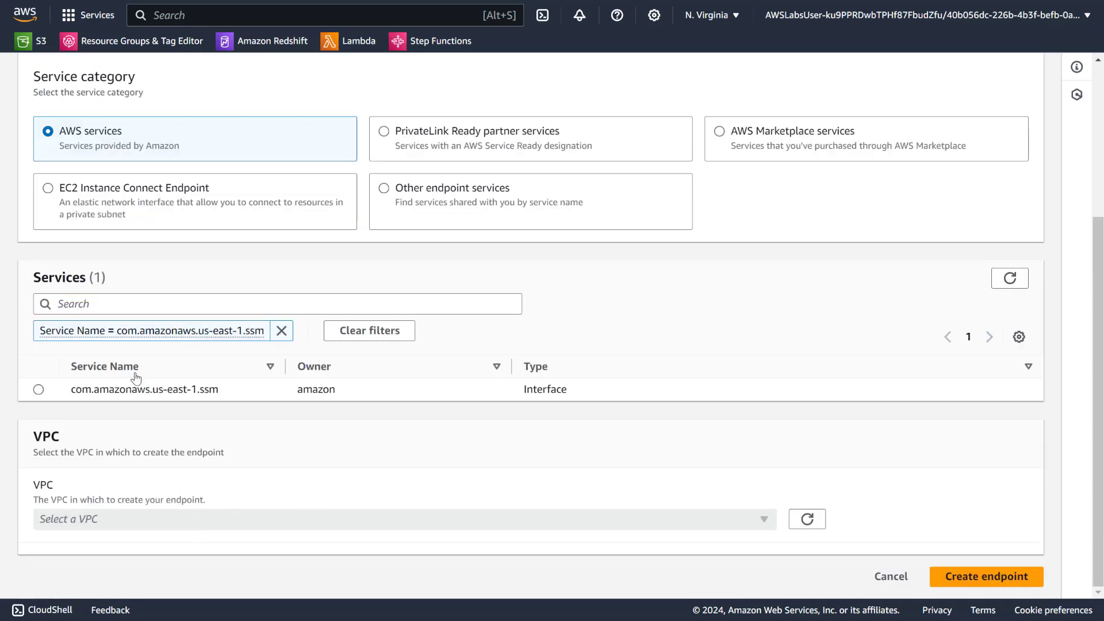
left_click(39, 389)
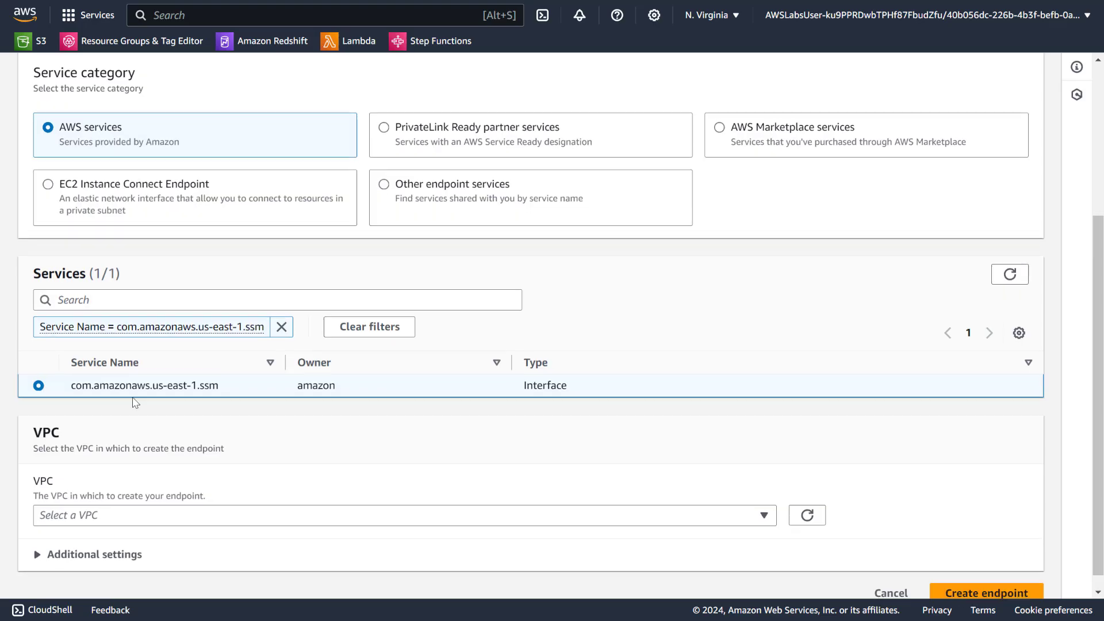
Assign the SSM endpoint to LabVPC and enable availability zone us-east-1a with the PrivateSubnet subnet
scroll(133, 437, "down", 1)
left_click(131, 502)
left_click(138, 467)
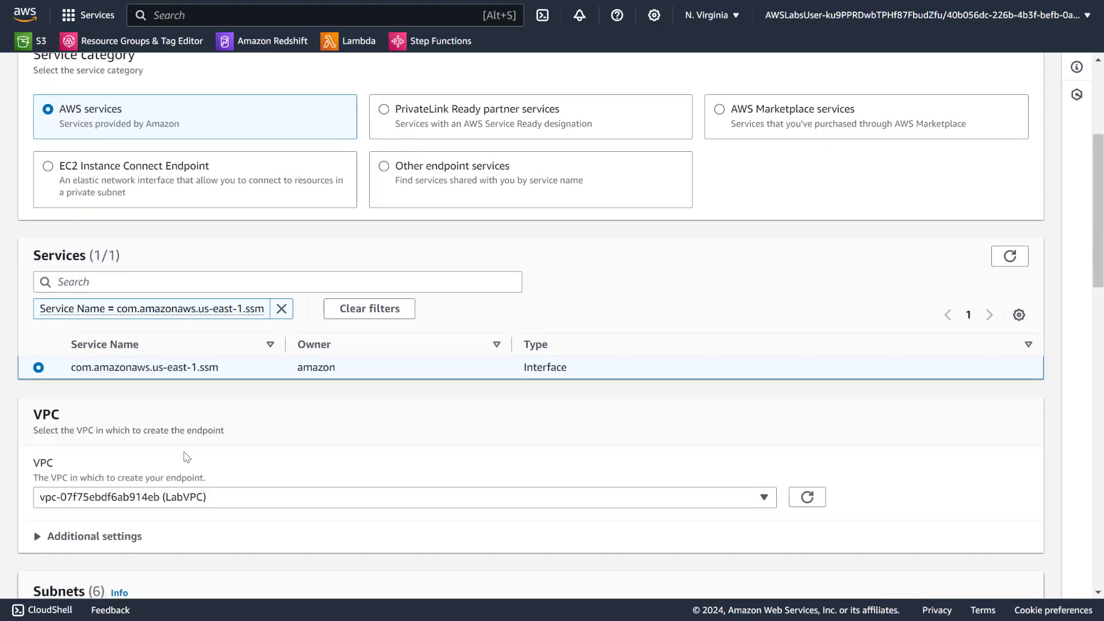
scroll(129, 342, "down", 5)
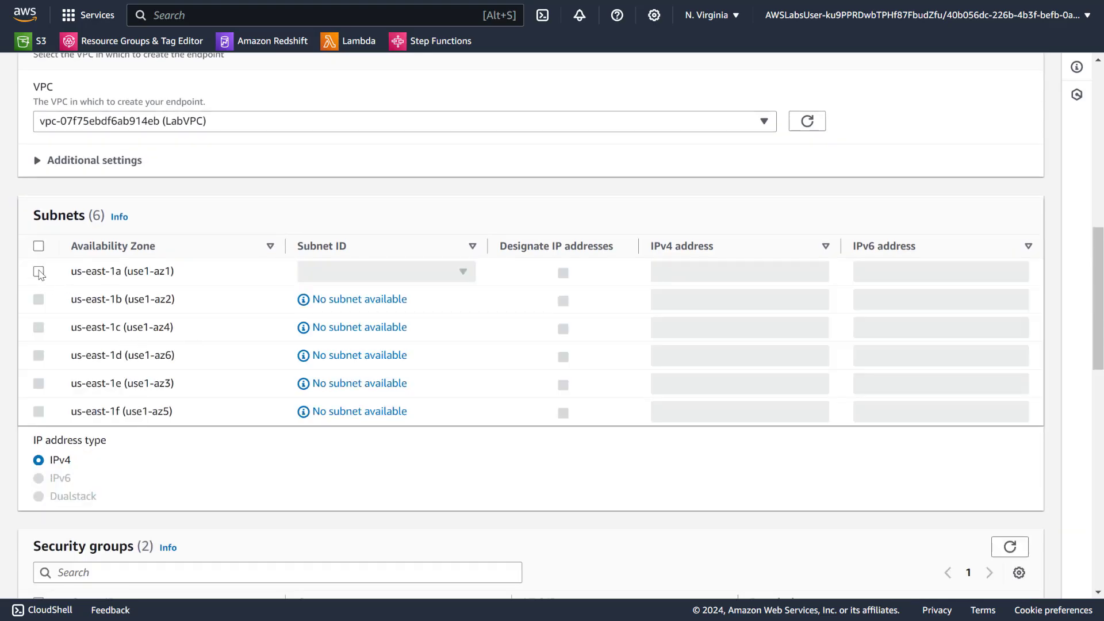
left_click(39, 271)
left_click(396, 273)
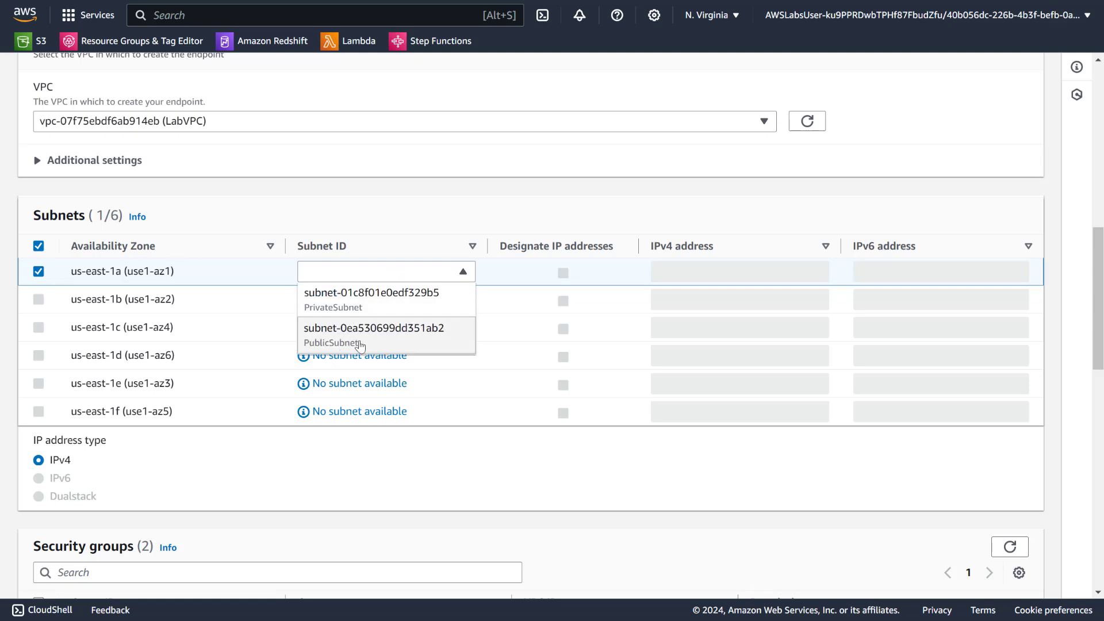
left_click(381, 311)
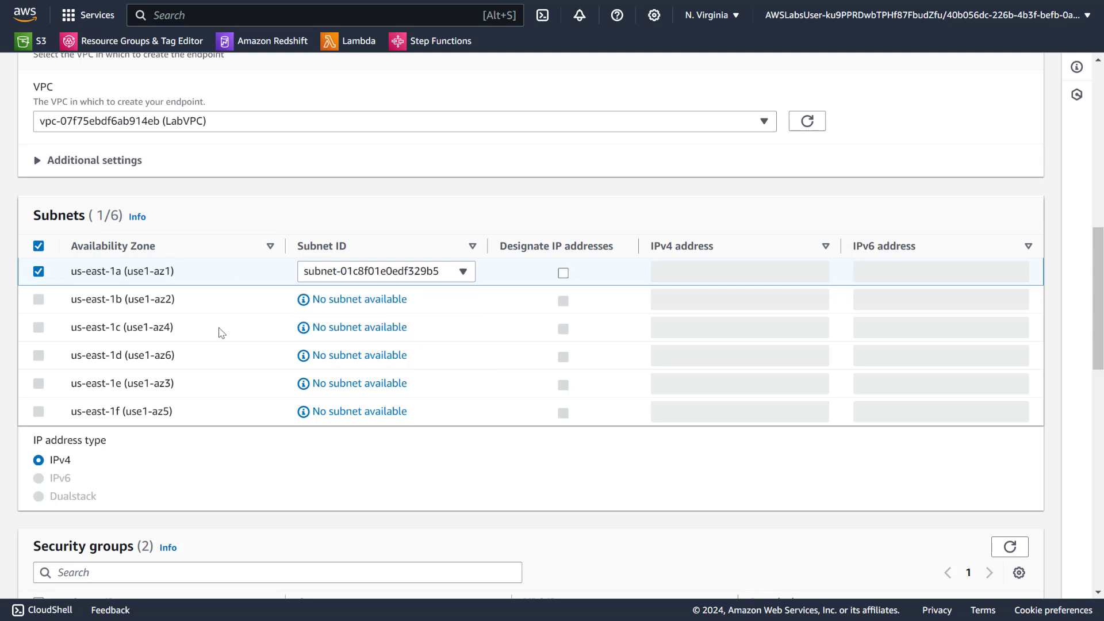
Review the security groups, policy and tags, create the SSM endpoint with Full access, and deselect it in the endpoints list
scroll(178, 333, "down", 1)
scroll(178, 332, "down", 3)
scroll(181, 421, "down", 4)
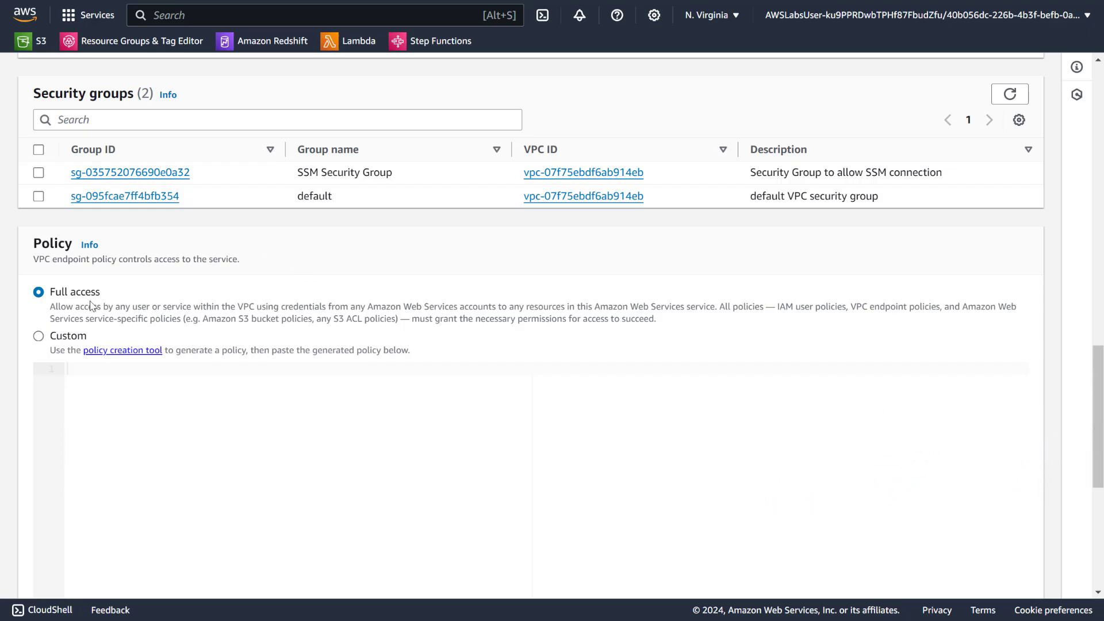
scroll(92, 306, "down", 10)
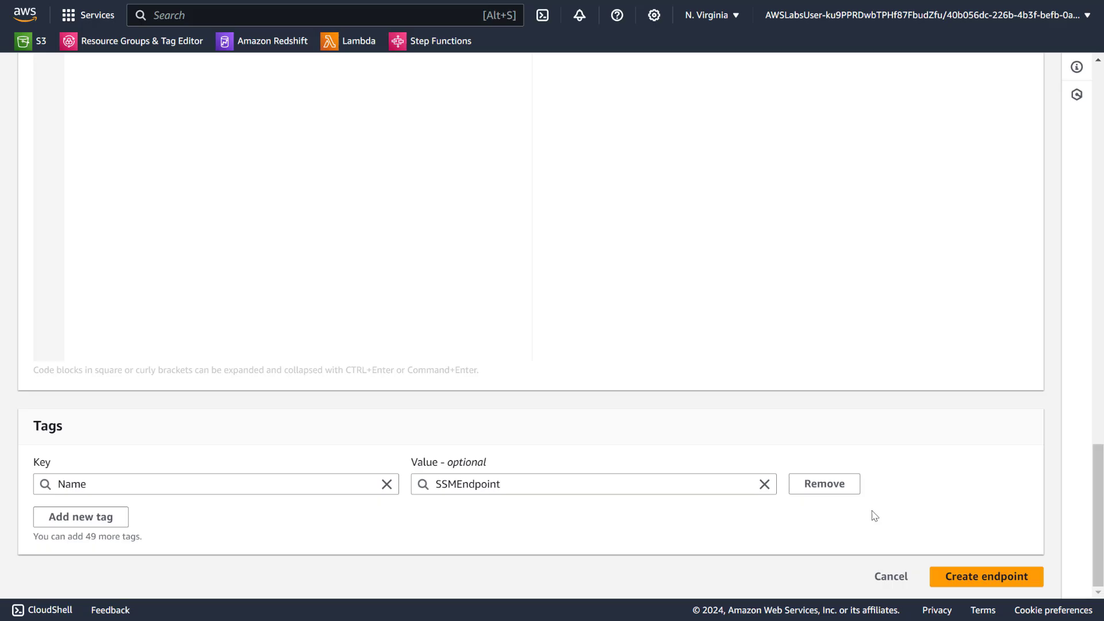
left_click(985, 576)
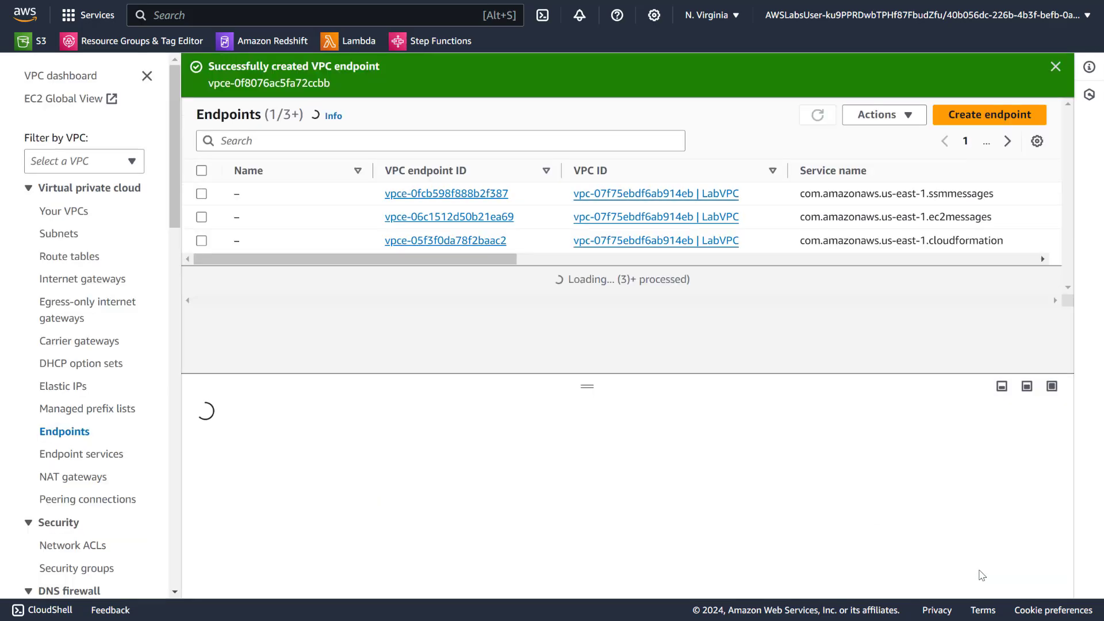
left_click(202, 264)
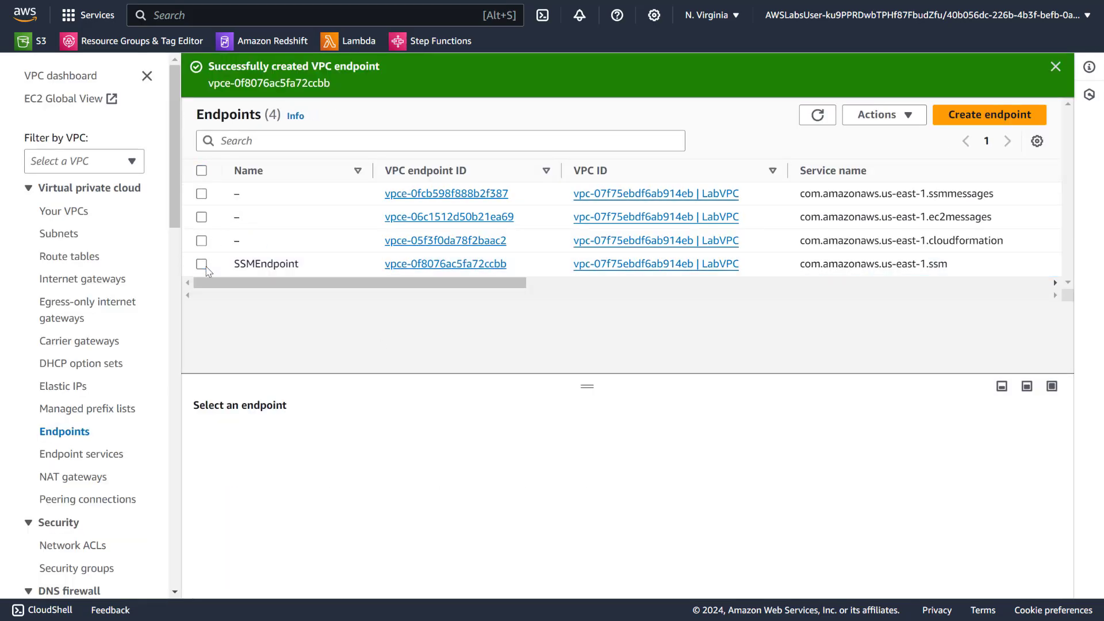
Start another VPC endpoint with the name tag S3Endpoint
left_click(963, 115)
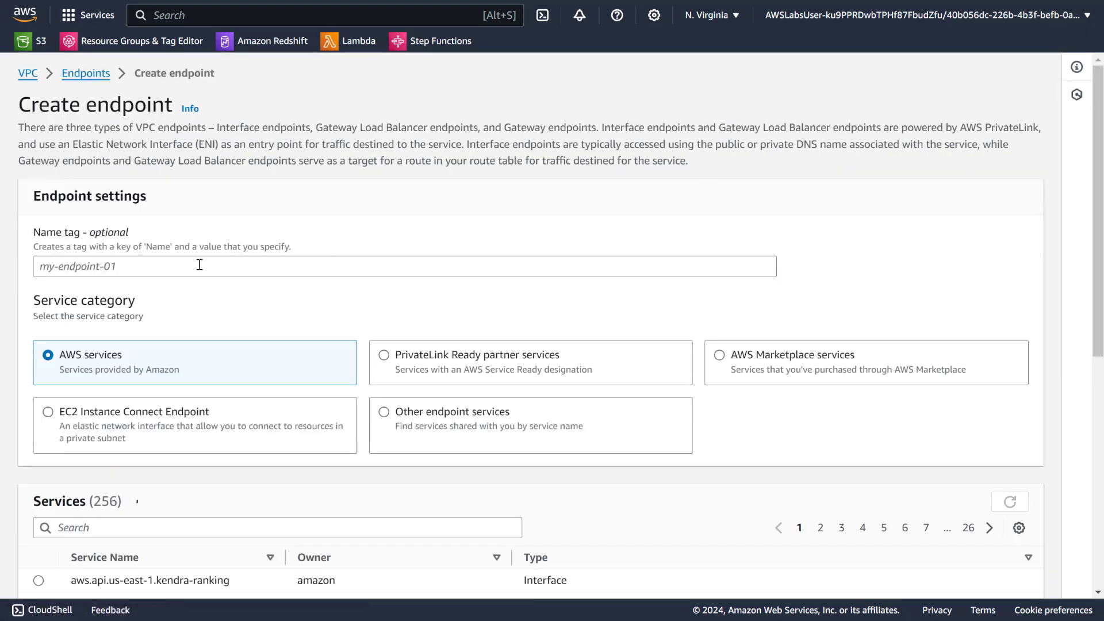
left_click(200, 265)
left_click(145, 266)
type("SSMEndpoint")
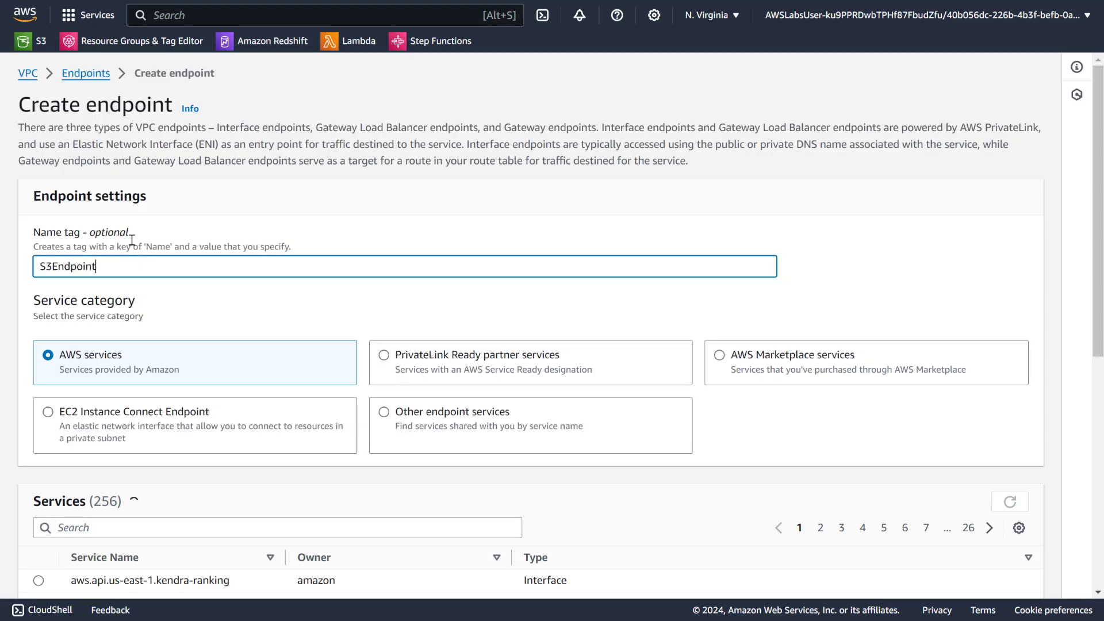
Filter the AWS services by com.amazonaws.us-east-1.s3 and select the Gateway type service
scroll(185, 347, "down", 4)
left_click(138, 301)
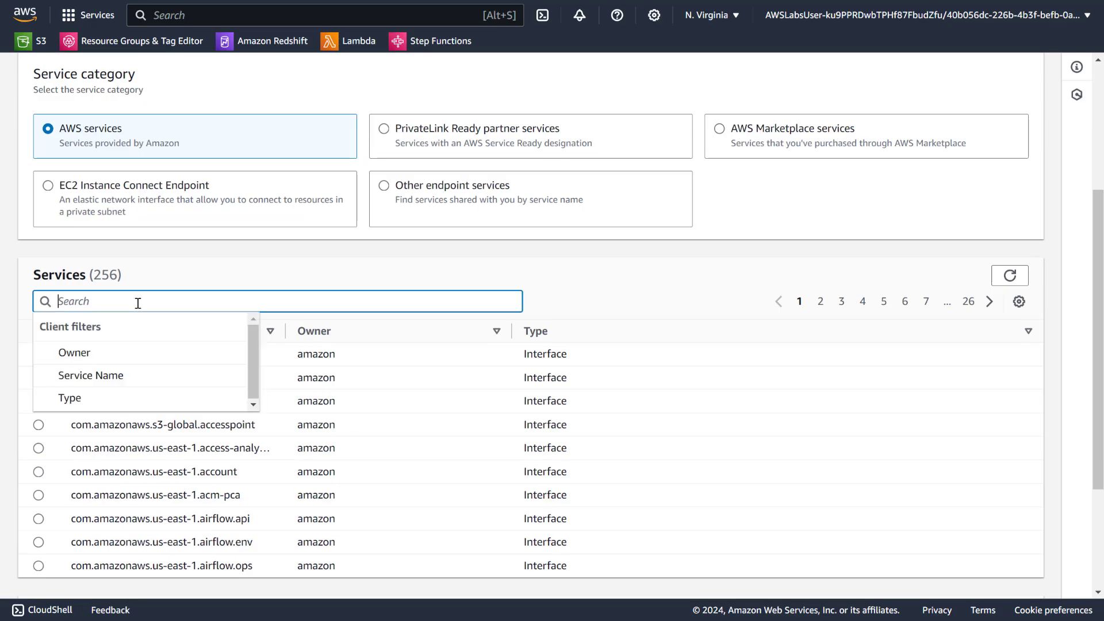
type("S3")
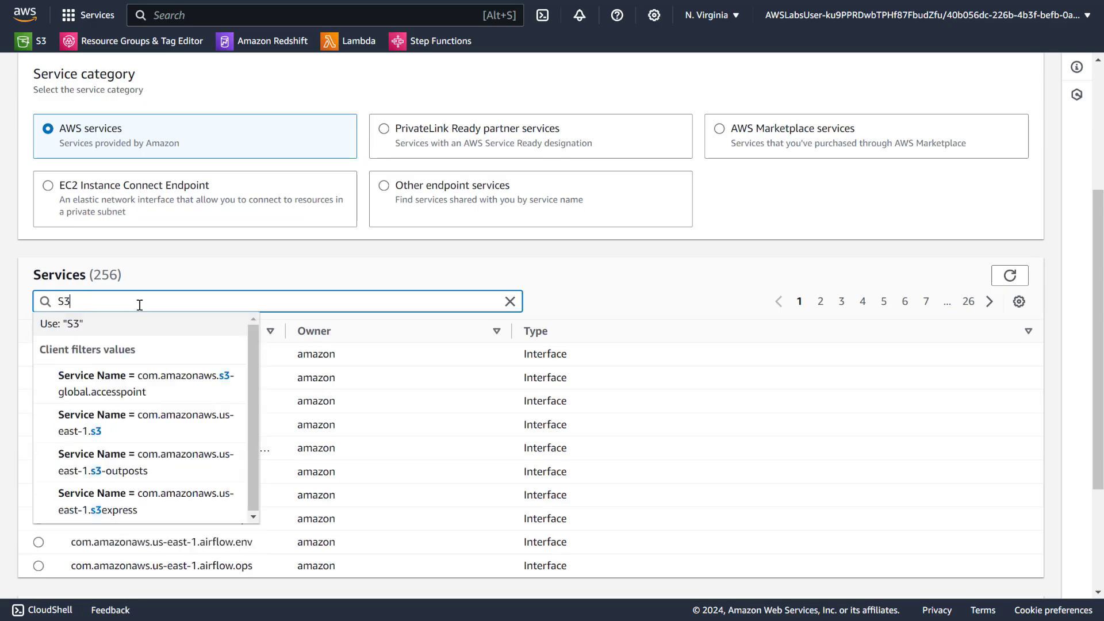
left_click(180, 424)
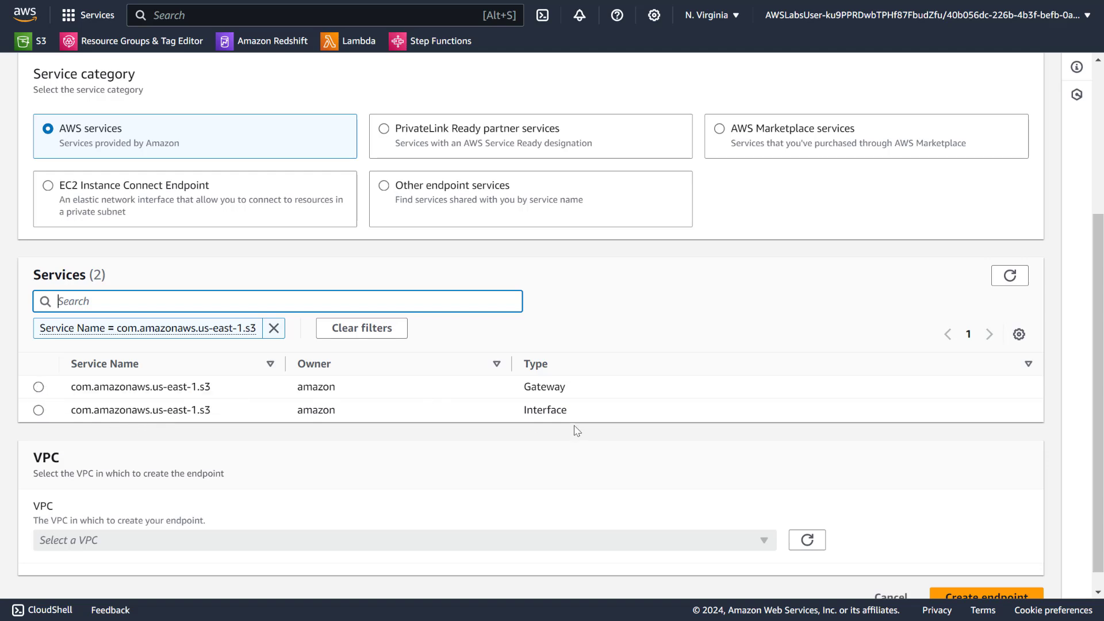
left_click(38, 386)
Assign the S3 endpoint to LabVPC and associate it with the PrivateSubnet route table
scroll(198, 352, "down", 1)
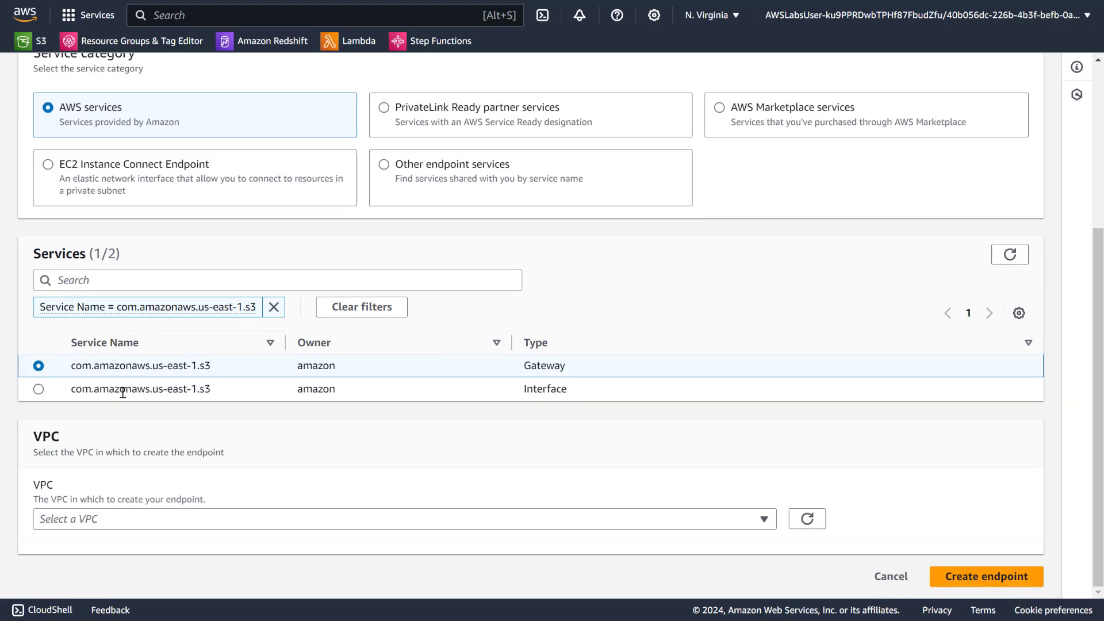
left_click(130, 520)
left_click(133, 489)
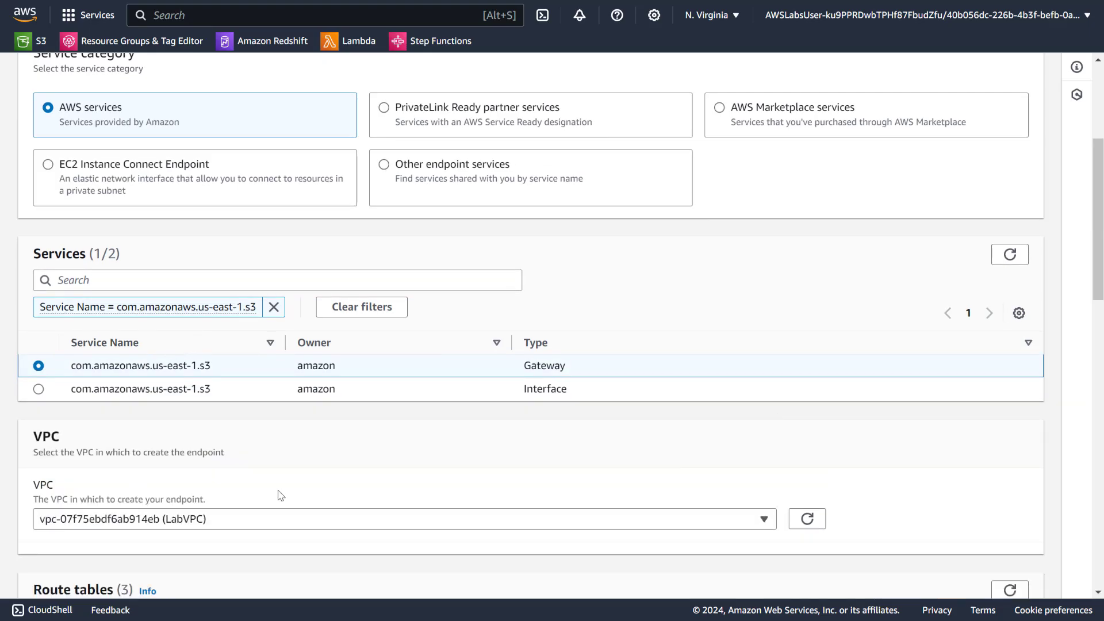
scroll(278, 493, "down", 8)
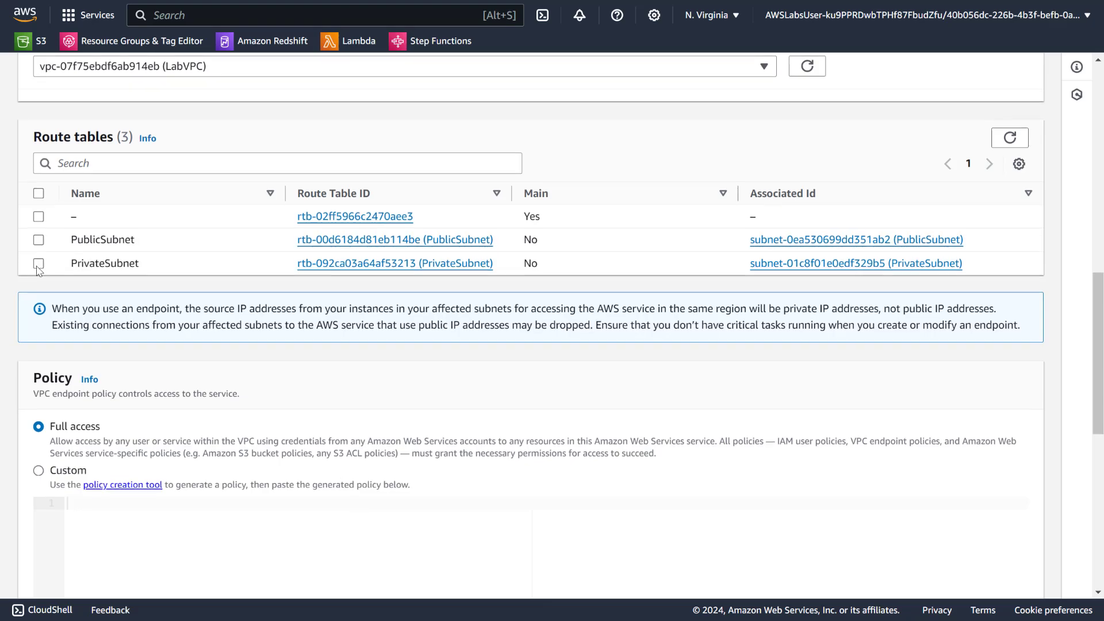
left_click(38, 263)
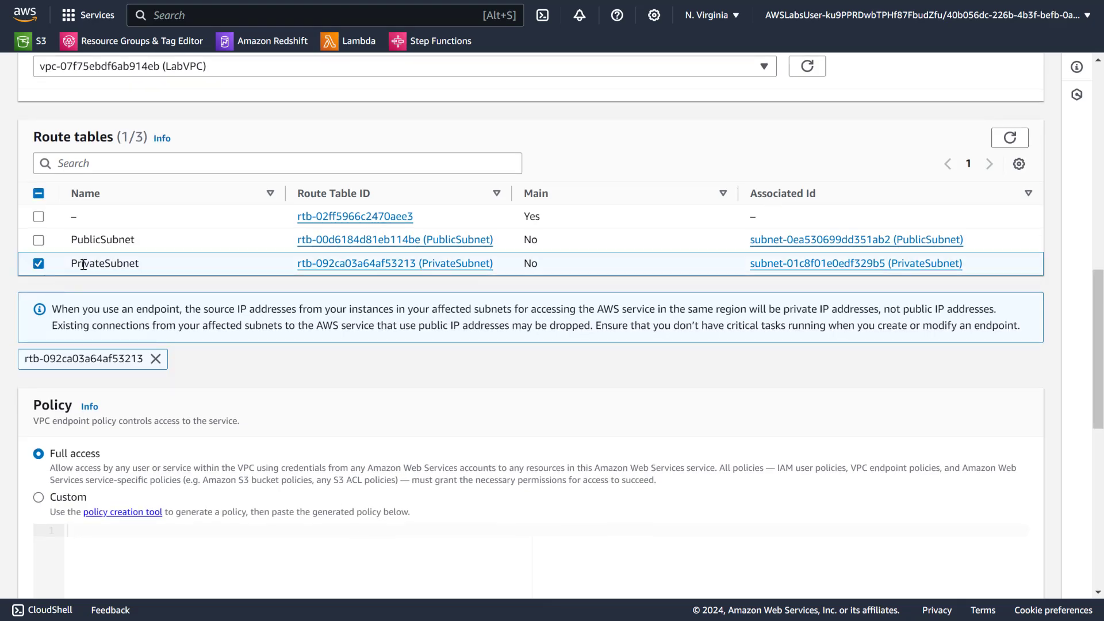
Create the S3 gateway endpoint with the Full access policy and deselect it in the endpoints list
scroll(261, 435, "down", 5)
scroll(902, 557, "down", 3)
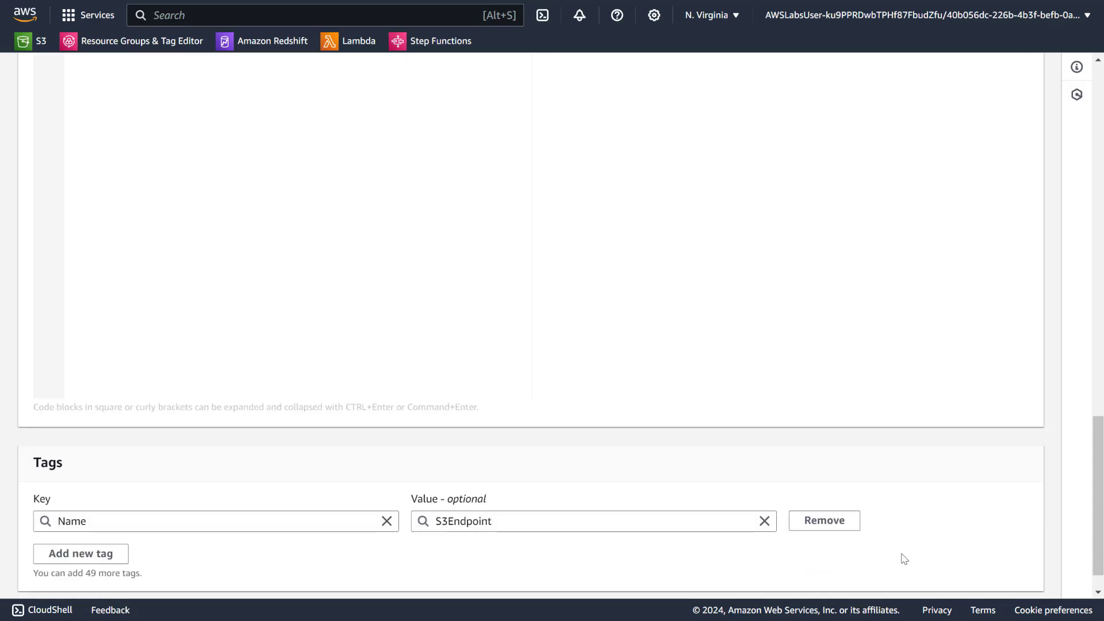
left_click(959, 580)
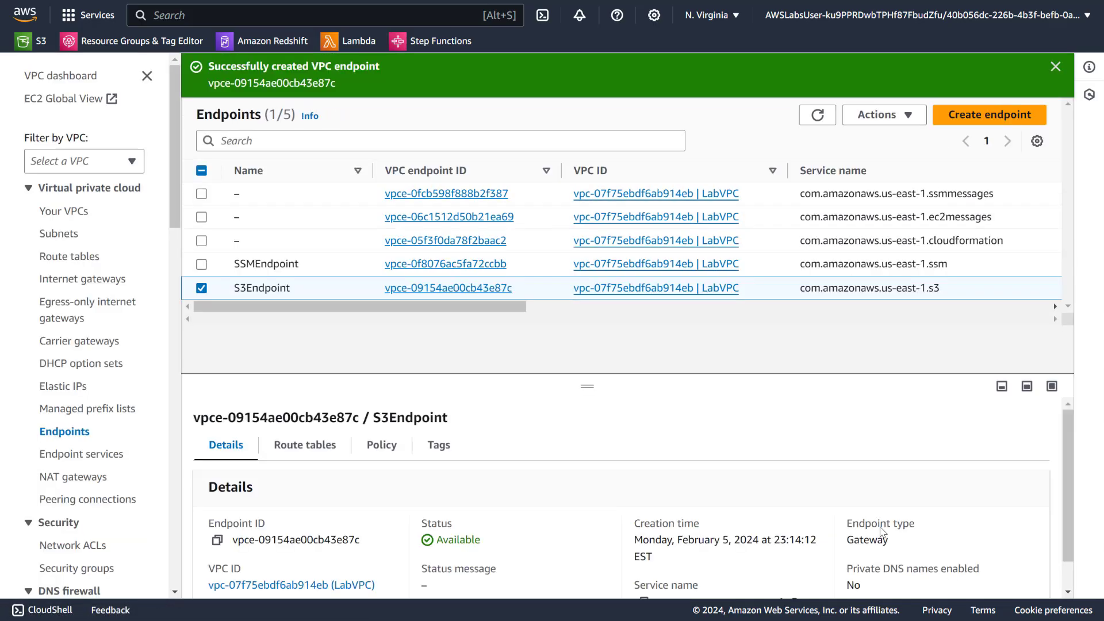
left_click(201, 290)
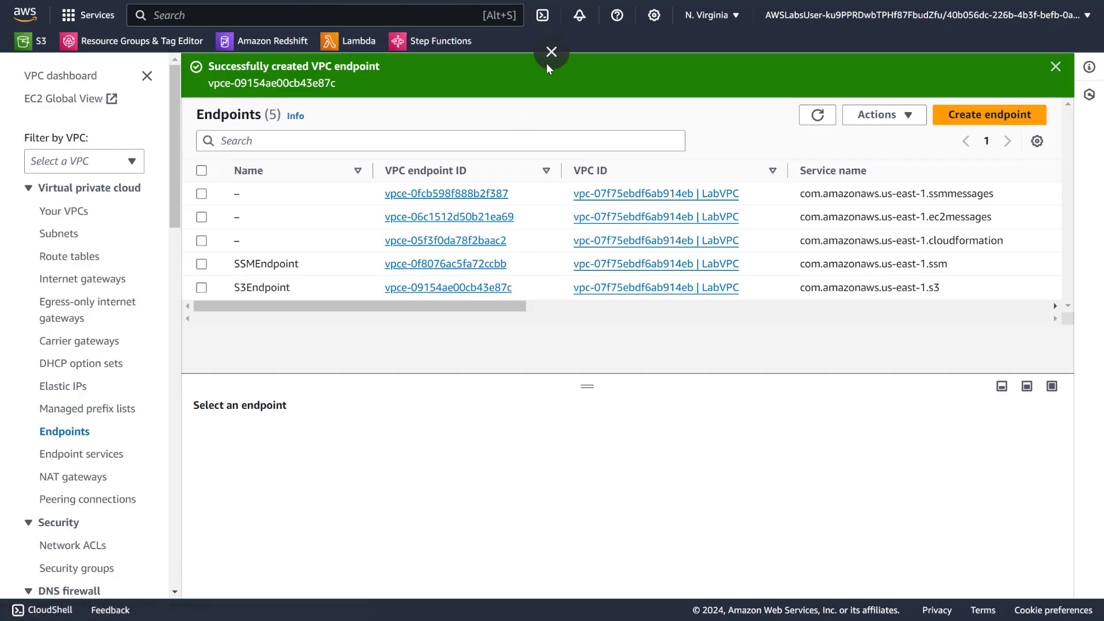
Switch to the Public Command Host session, display it in full screen and clear its terminal
left_click(547, 63)
left_click(472, 15)
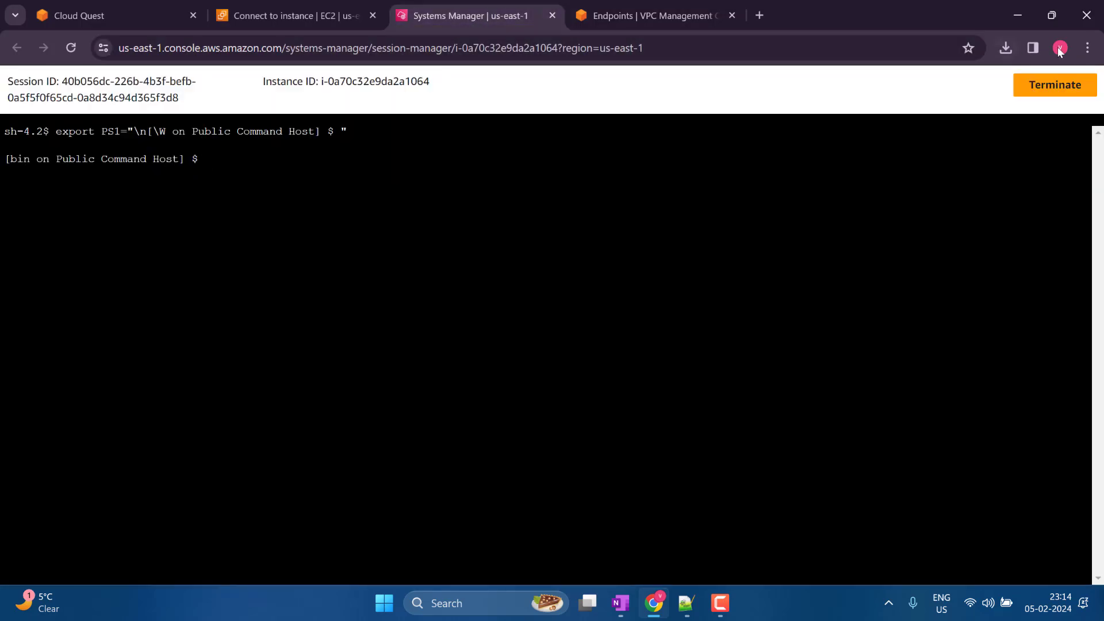
left_click(1087, 48)
left_click(1084, 340)
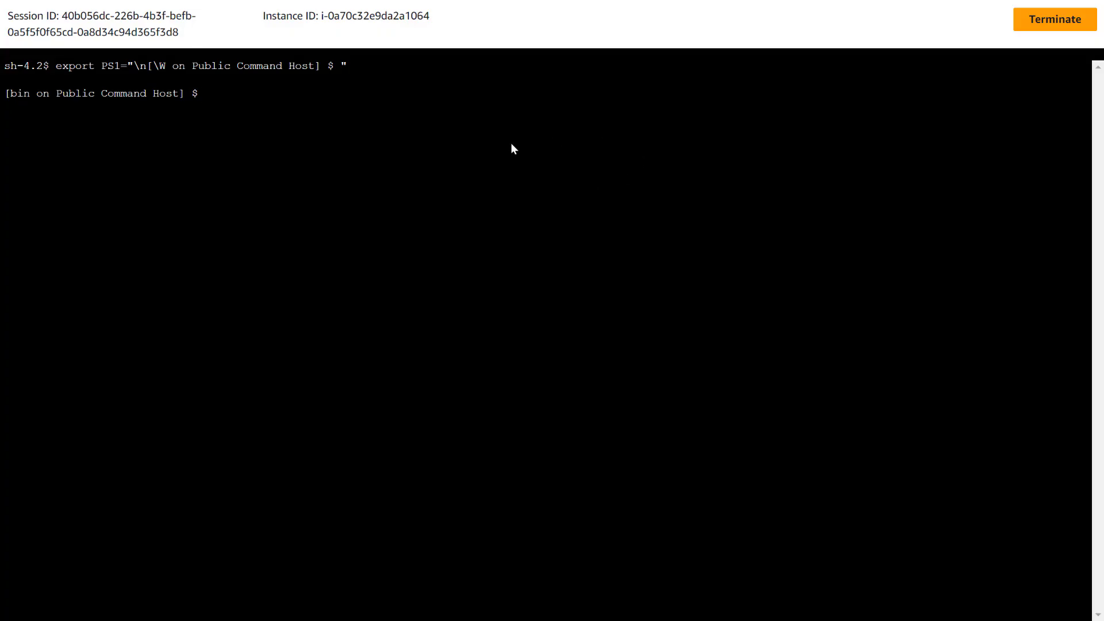
key("ctrl+l")
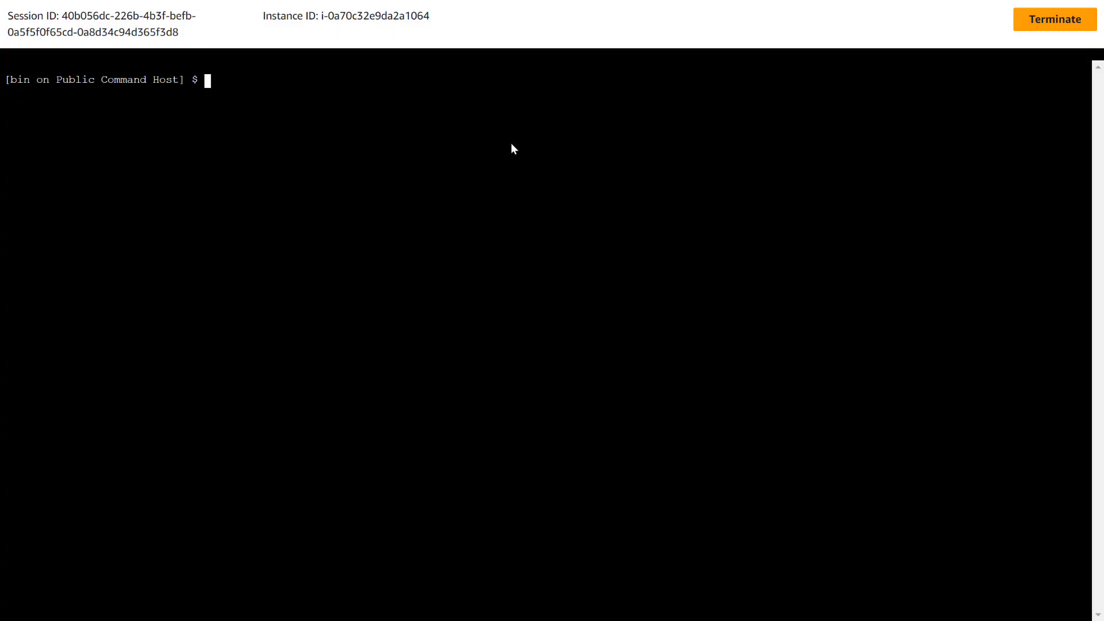
Try to change to the home directory with the uppercase command CD ~
type("CD")
key("BackSpace")
key("BackSpace")
key("BackSpace")
type("CD ~")
key("Return")
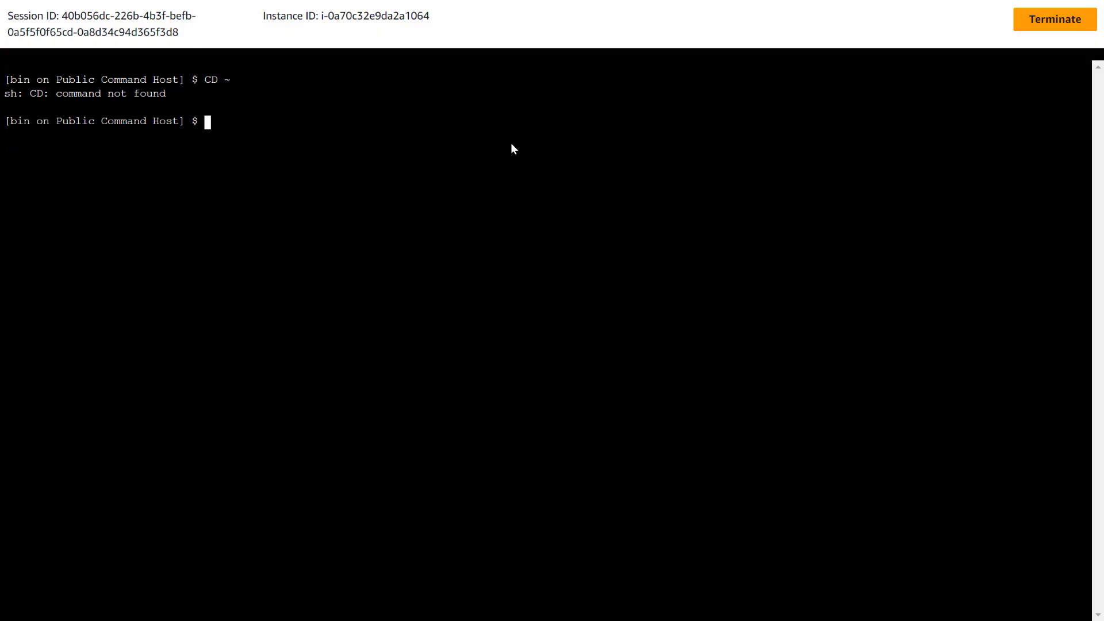
Change to the home directory with cd ~ and print the working directory on a cleared terminal
type("cd ~")
key("Return")
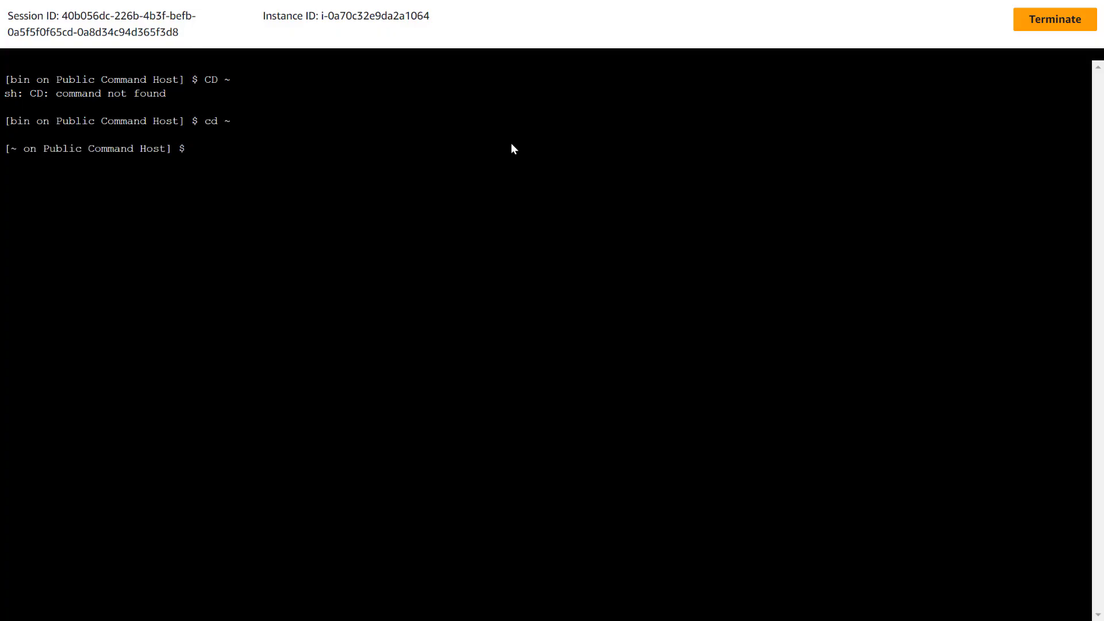
key("ctrl+l")
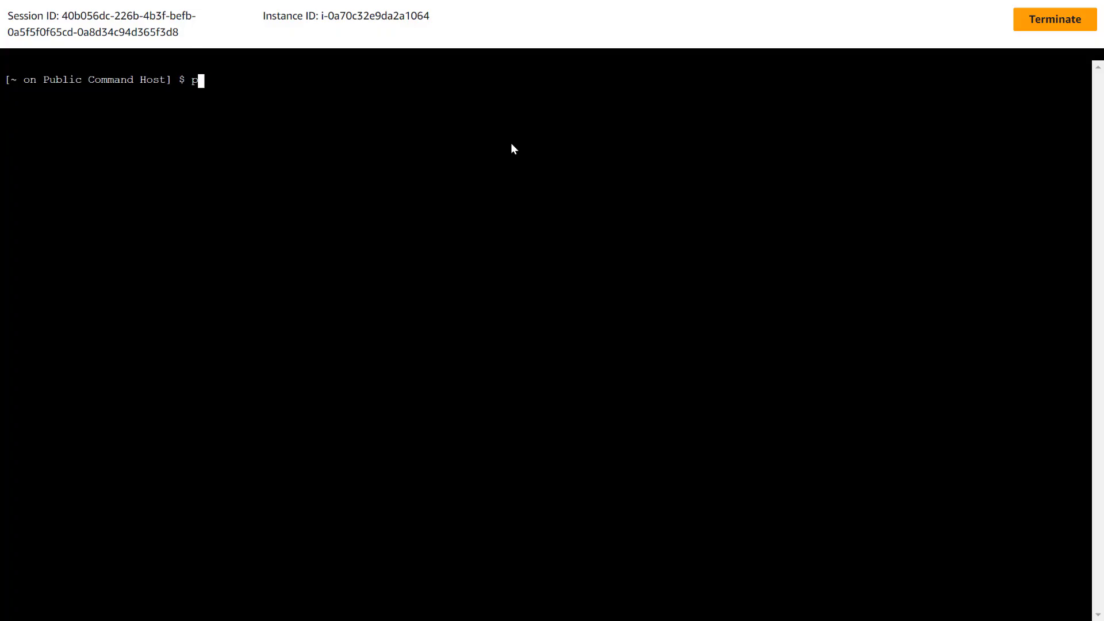
type("pwd")
key("Return")
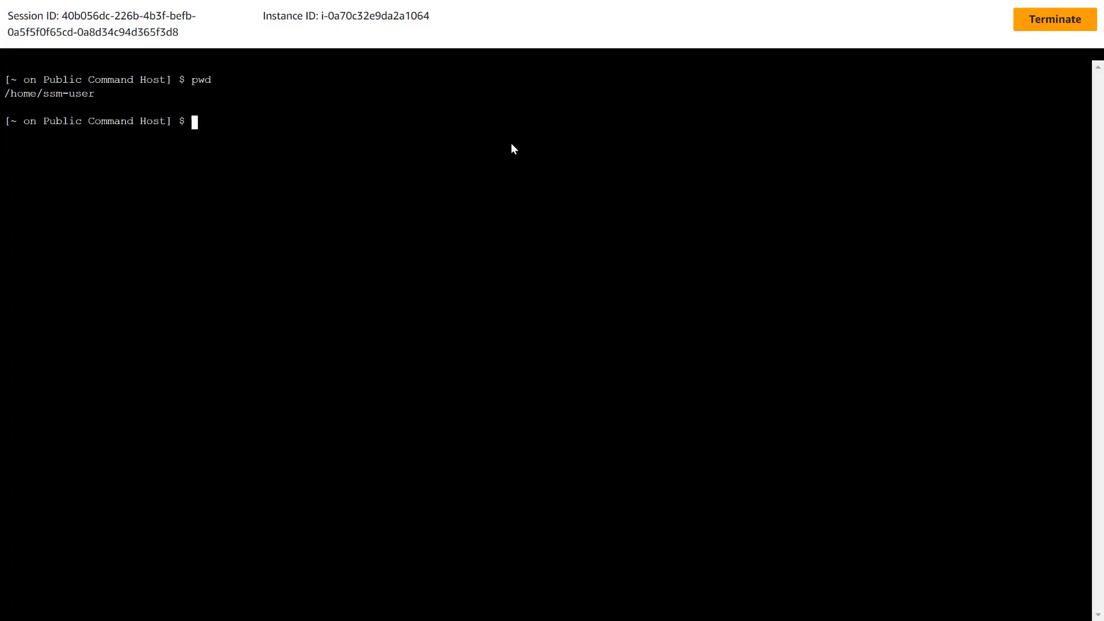
Run aws configure with both access key fields left blank, default region us-east-1 and output format json, clearing the terminal at the end
type("aws configure")
key("Return")
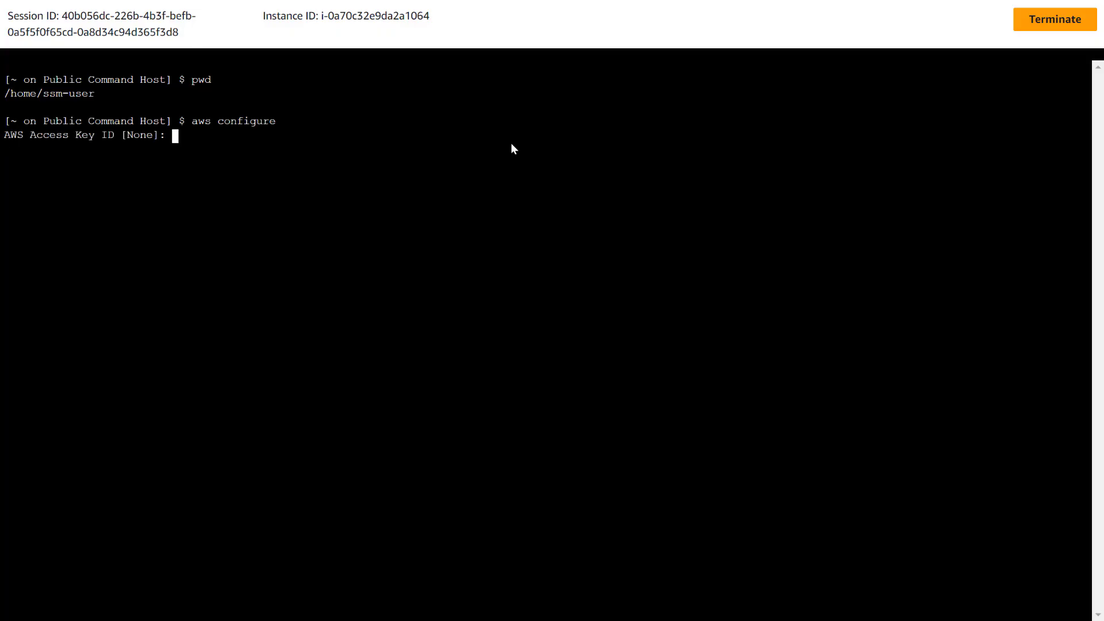
key("Return")
key("Return")
type("u")
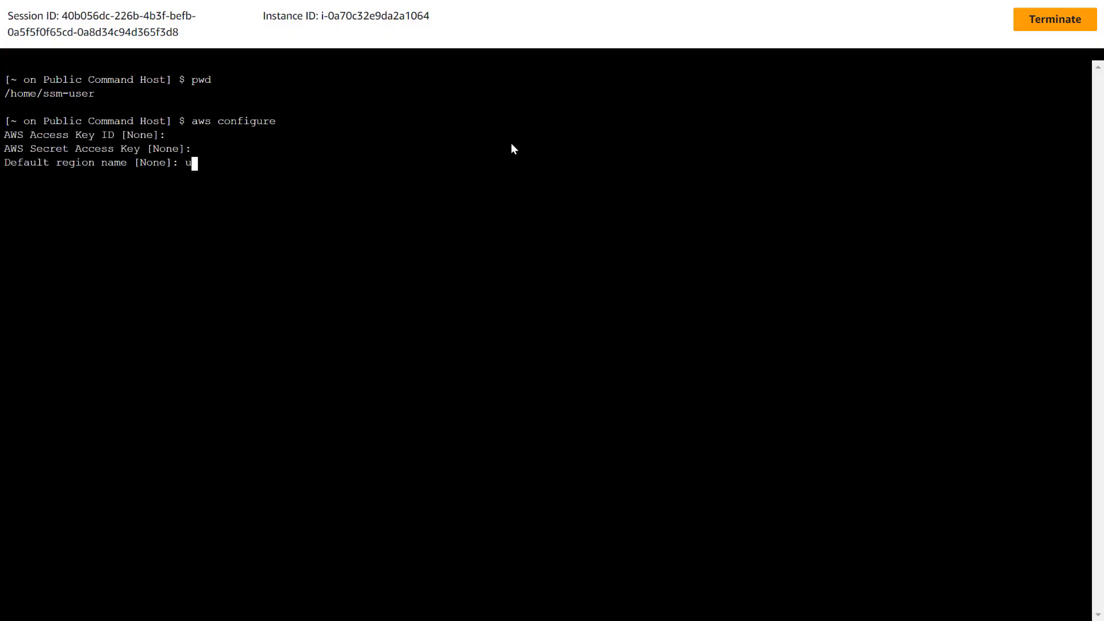
type("s-east-1")
key("Return")
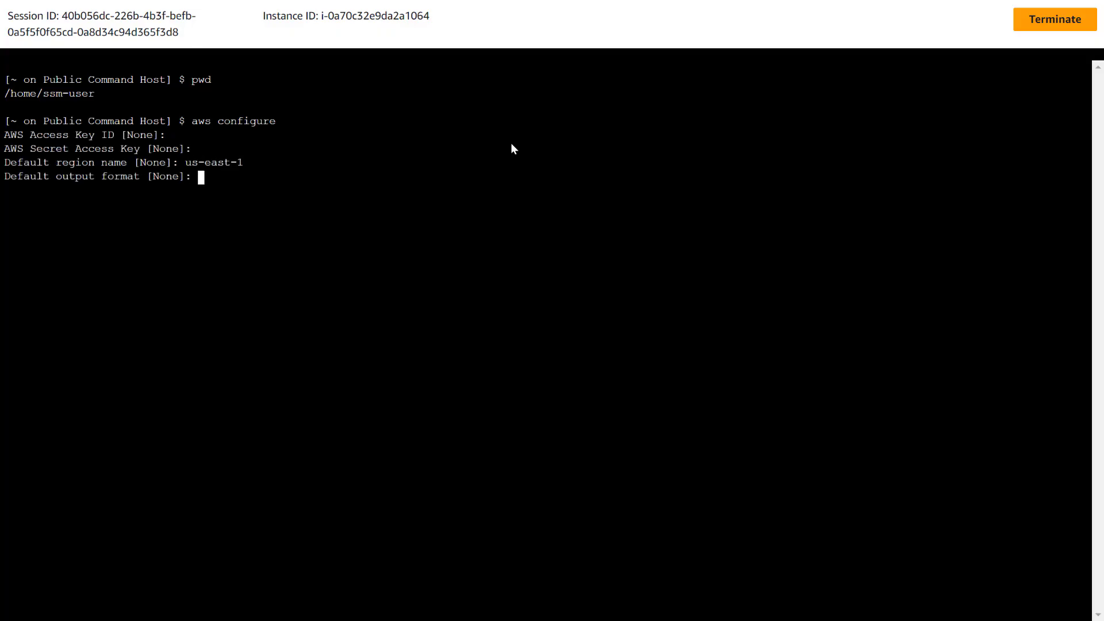
type("json")
key("Return")
key("ctrl+l")
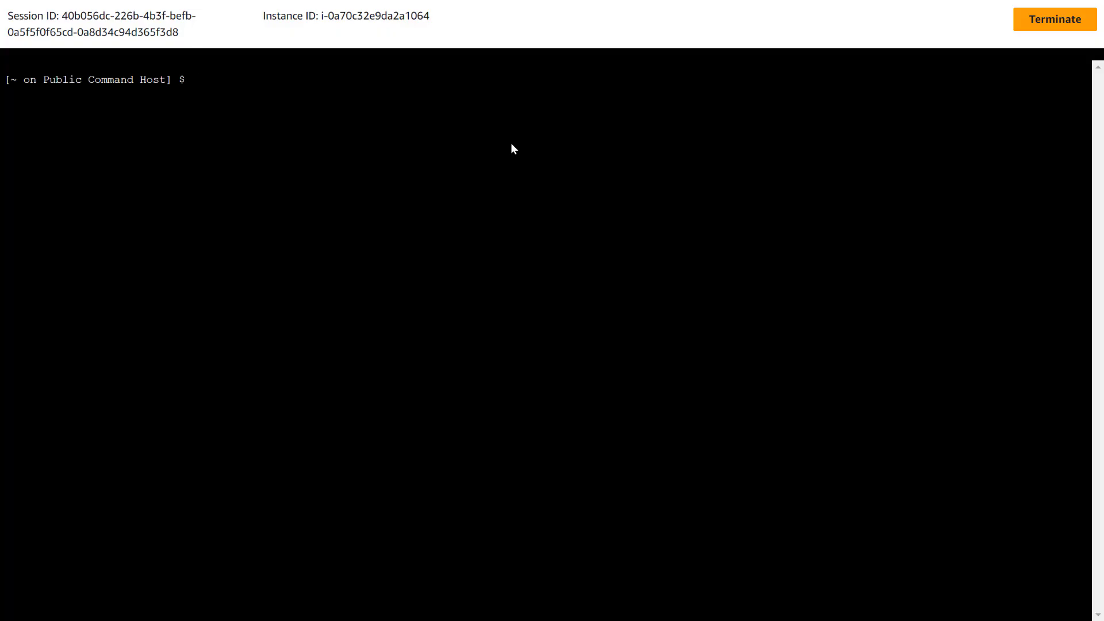
List all S3 buckets with aws s3 ls, and list the contents of the lab bucket
type("aws s3 ls")
key("Return")
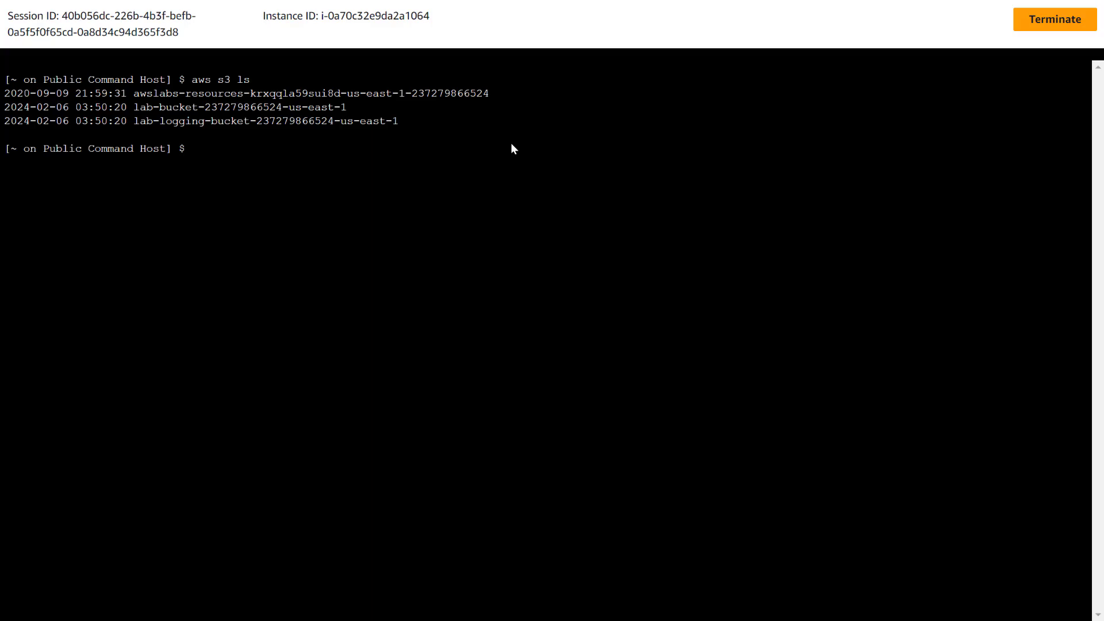
type("aws s3 ls")
left_click_drag(133, 108, 349, 114)
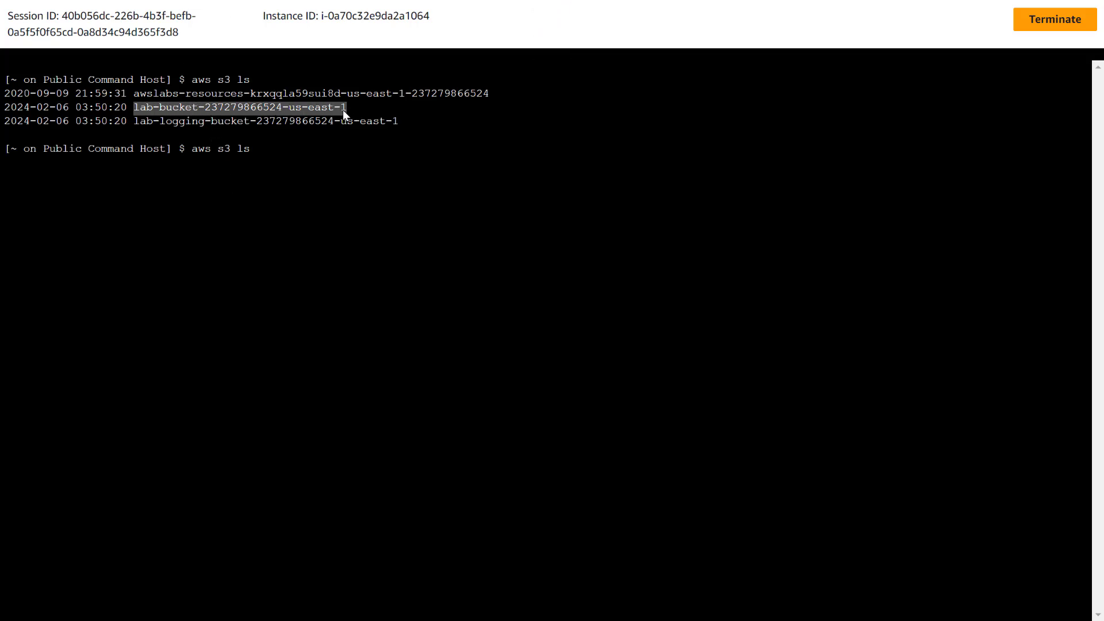
right_click(330, 109)
left_click(361, 174)
right_click(361, 171)
left_click(437, 261)
key("Return")
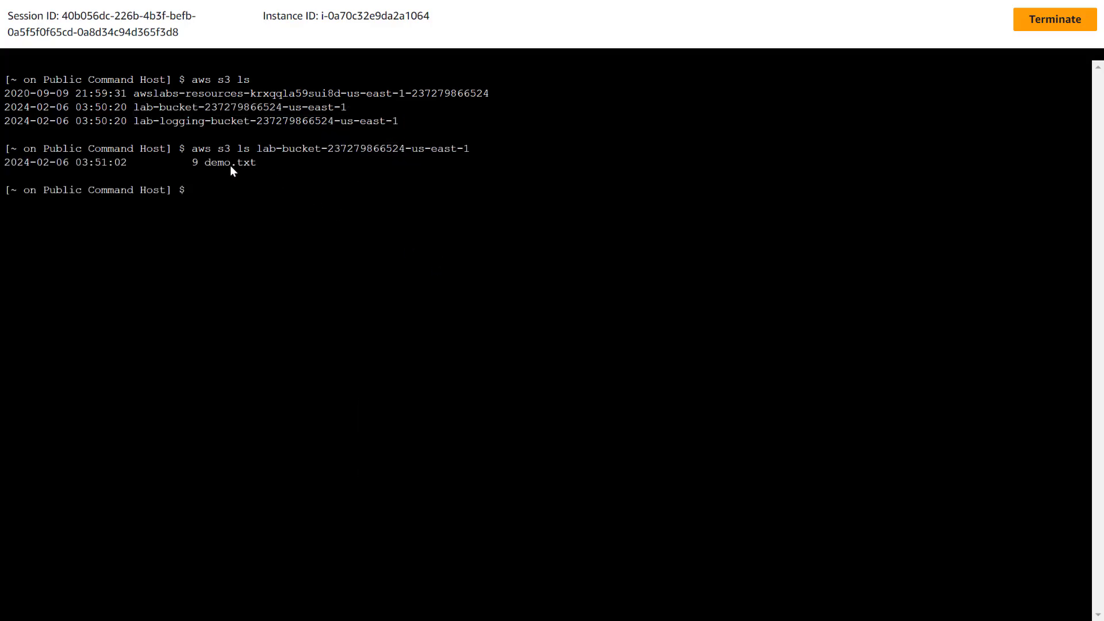
Try to copy from the lab bucket's root, without a file name, into the current directory and list its files with ls -ltr
type("aws s3 cp s3://")
right_click(338, 198)
left_click(364, 343)
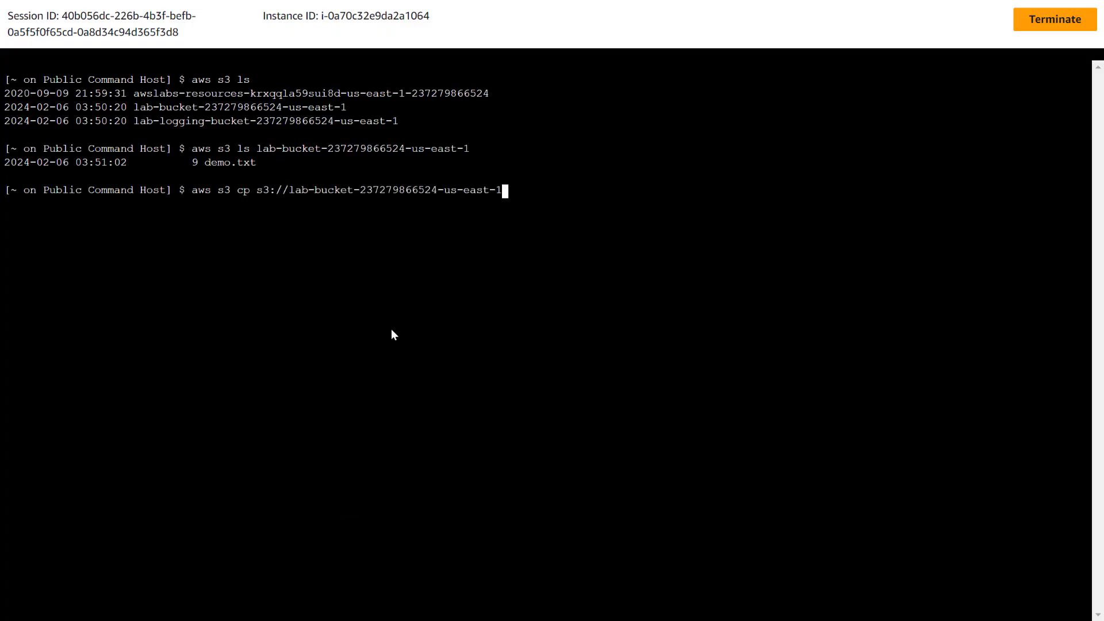
type(".")
key("Return")
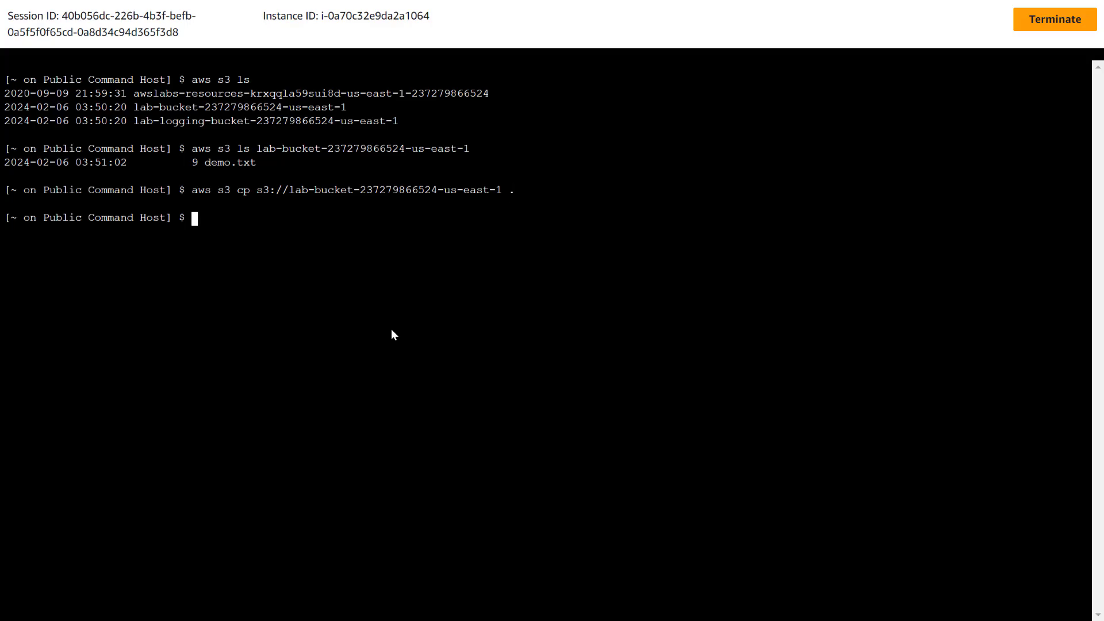
type("ls -lrt")
key("BackSpace")
key("BackSpace")
type("tr")
key("Return")
Copy demo.txt from the lab bucket into the current directory with aws s3 cp
key("Up")
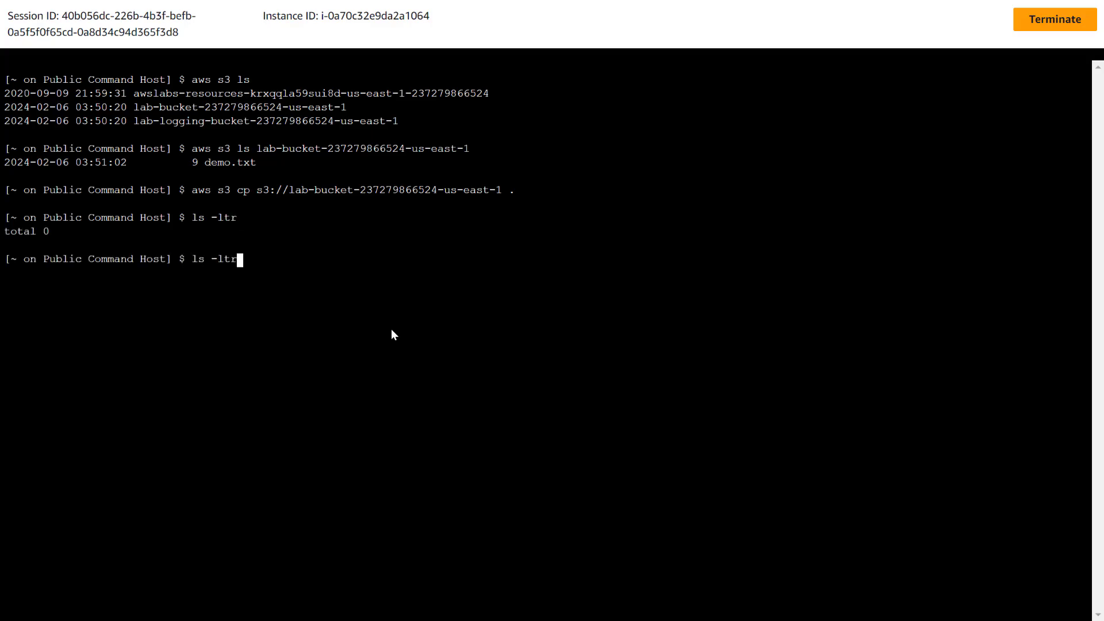
key("Up")
key("Left")
key("Left")
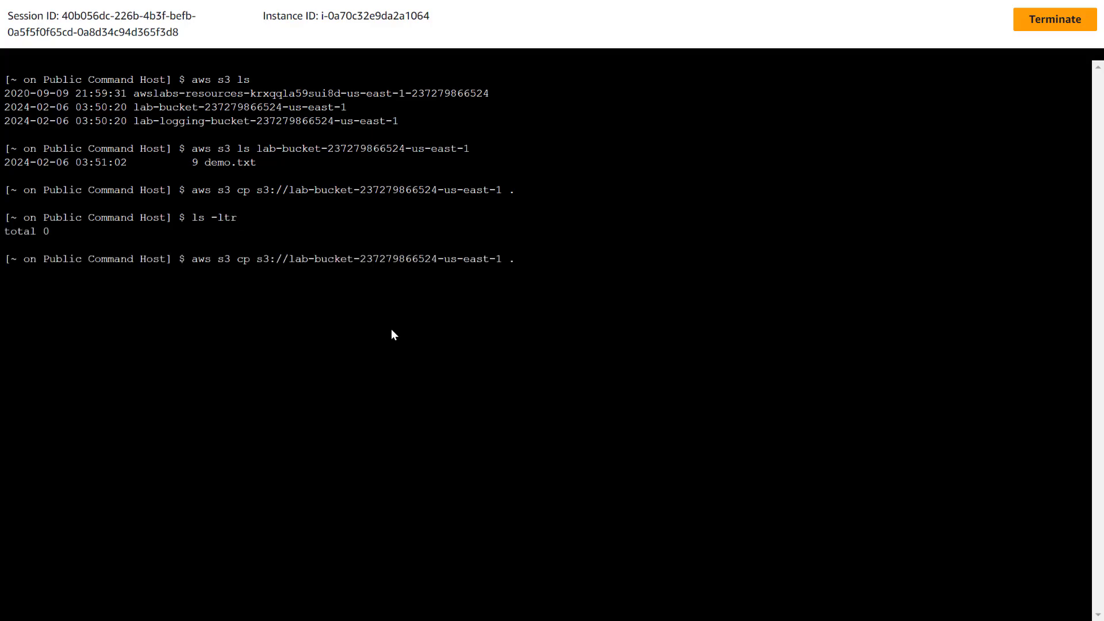
type("/demo.txt")
key("Return")
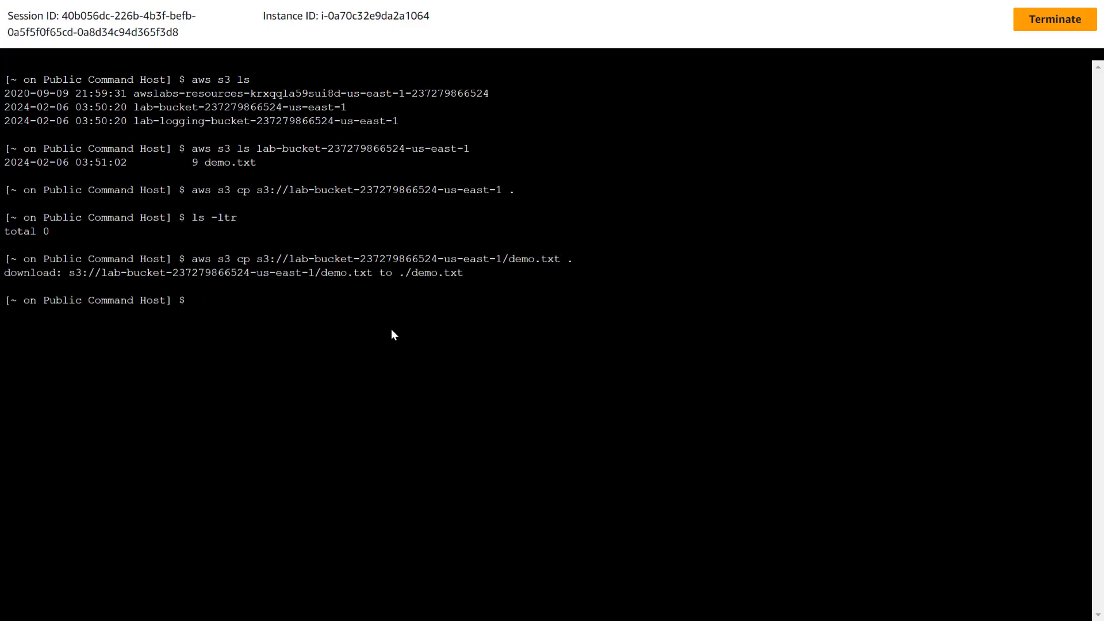
List the current directory with ls -ltr and display the contents of demo.txt
type("ls -ltr")
key("Return")
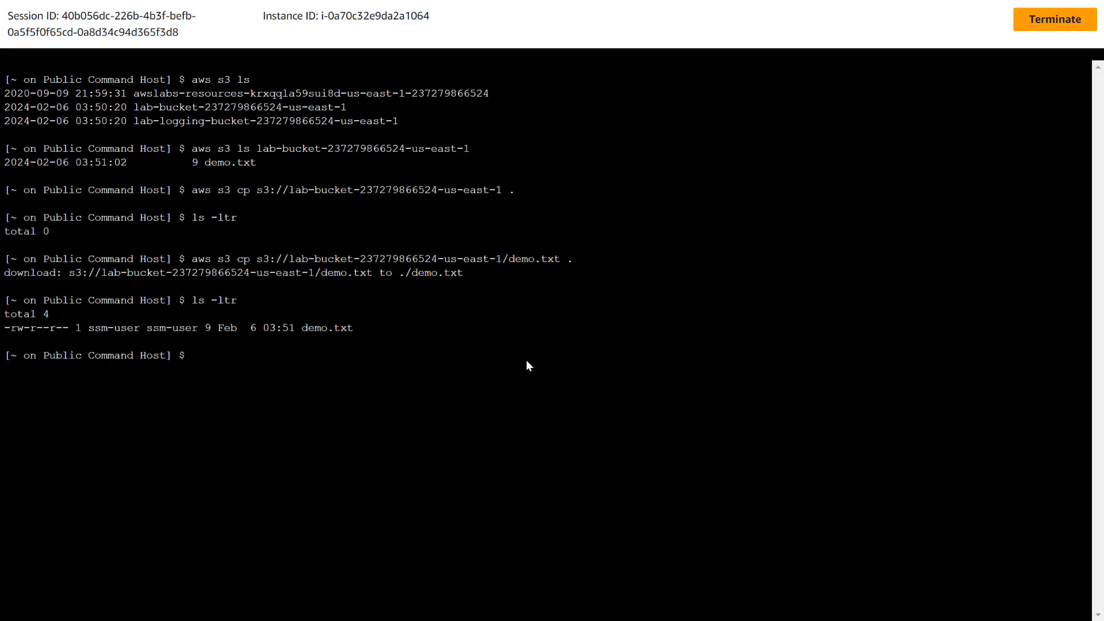
type("cat demo.txt")
key("Return")
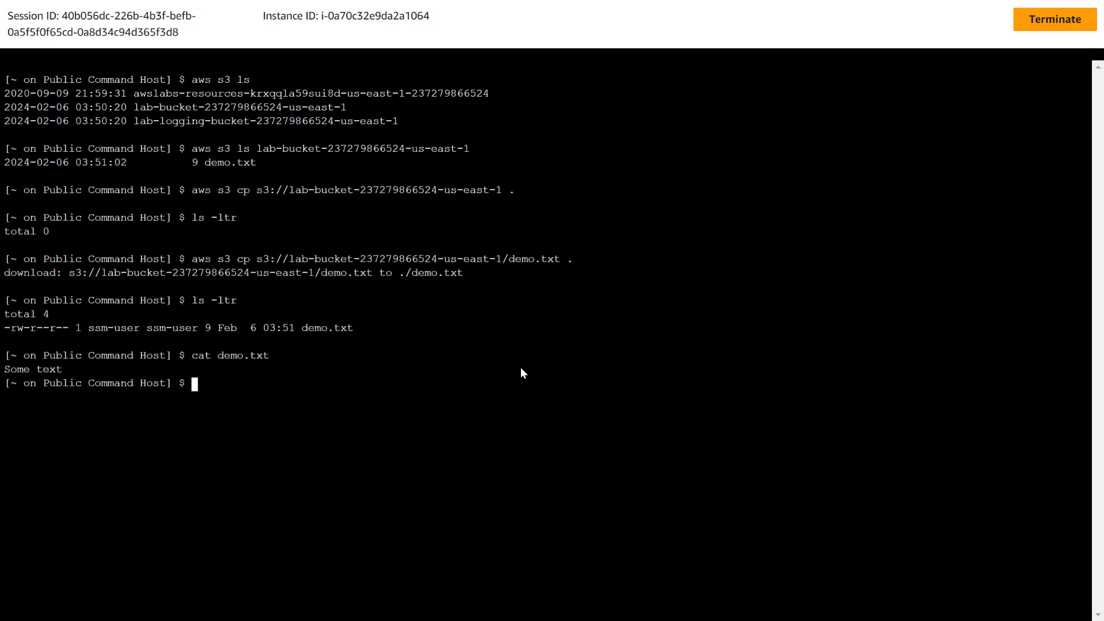
Append " this is some random text added to the file." to demo.txt with echo and display the file's contents
type("echp")
key("BackSpace")
type("o \"")
right_click(361, 393)
left_click(414, 216)
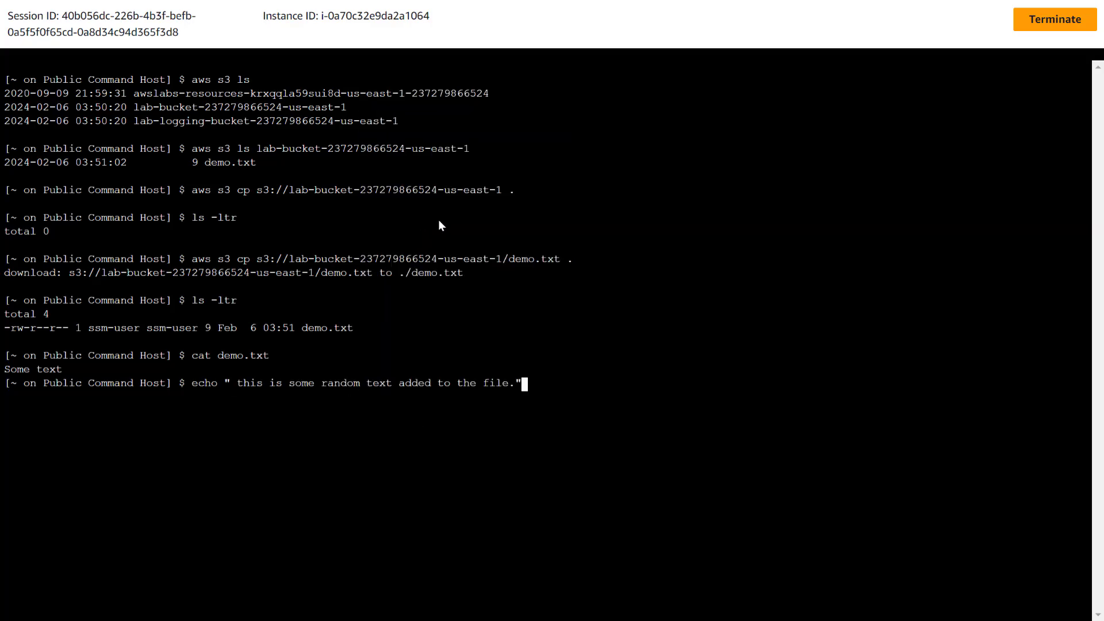
type(">> demo.txt")
key("Return")
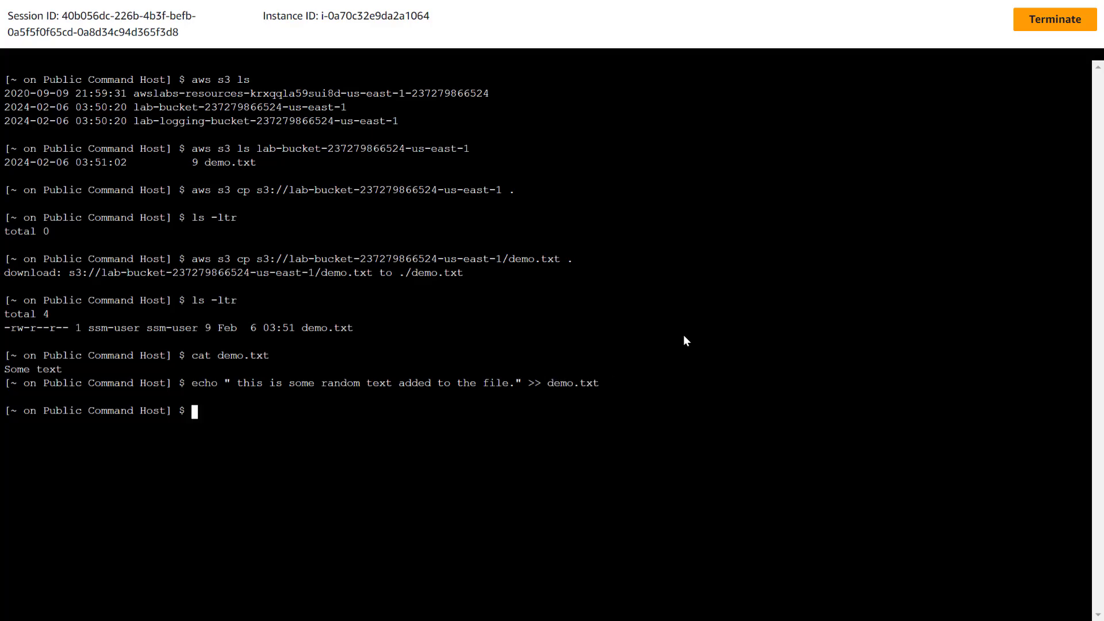
key("Up")
key("Up")
key("Return")
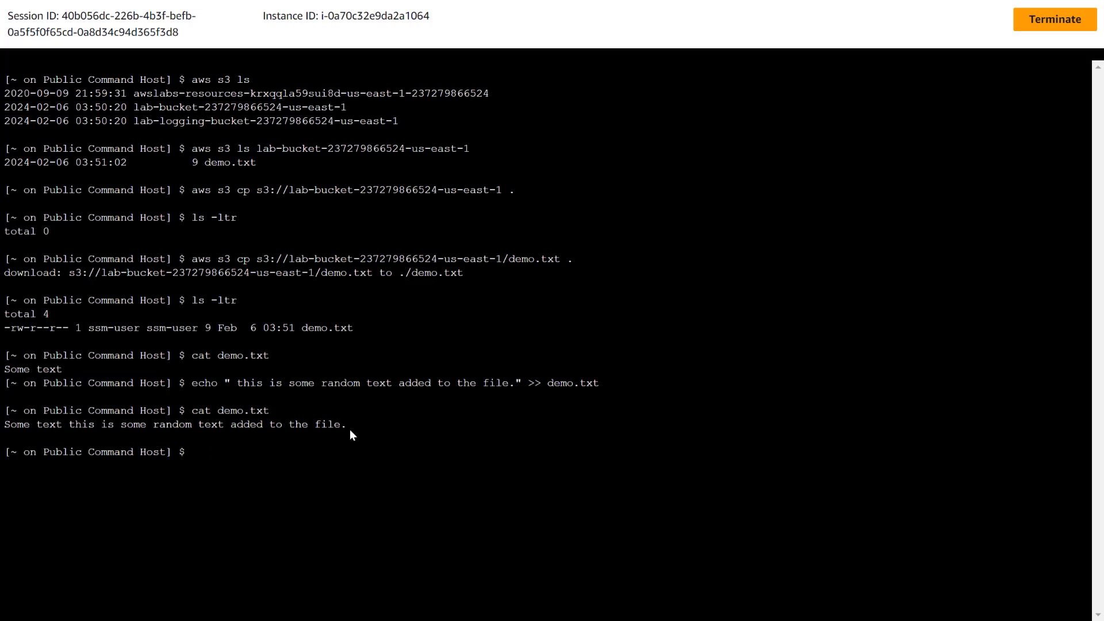
Upload the edited demo.txt to the lab bucket with aws s3 cp
type("aws c")
key("BackSpace")
type("s3 cp de")
key("Tab")
left_click_drag(257, 259, 499, 262)
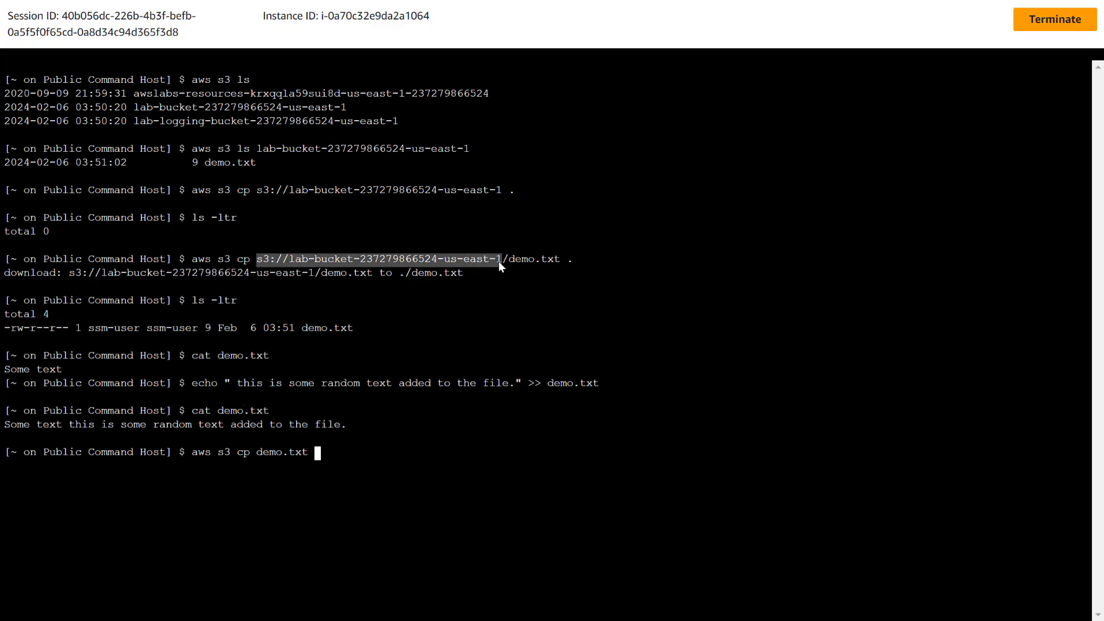
right_click(495, 262)
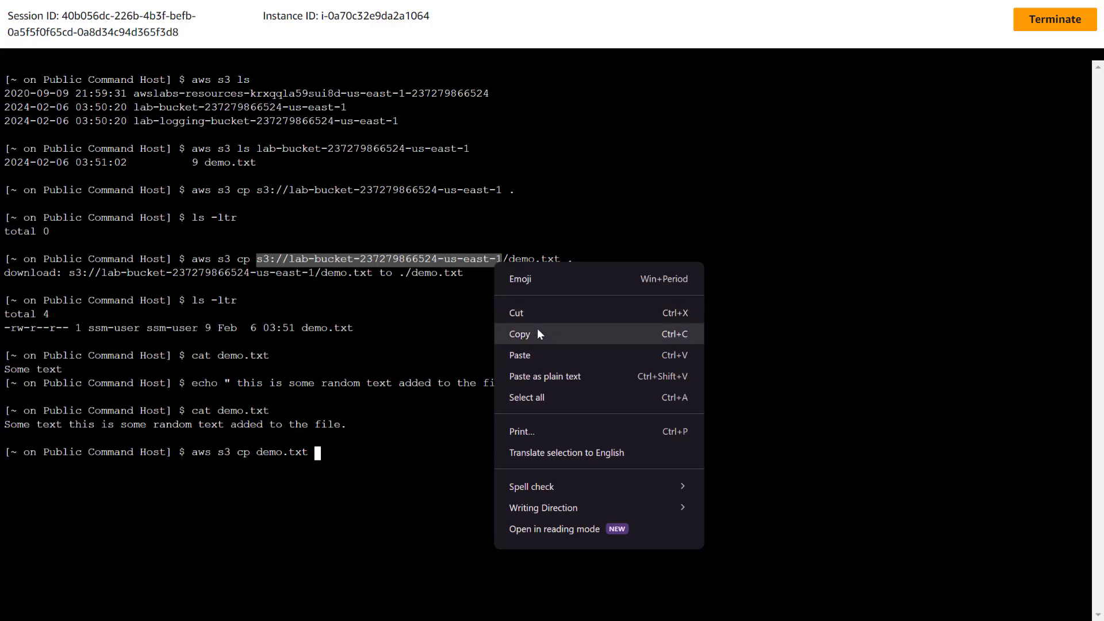
left_click(537, 334)
right_click(569, 319)
left_click(623, 148)
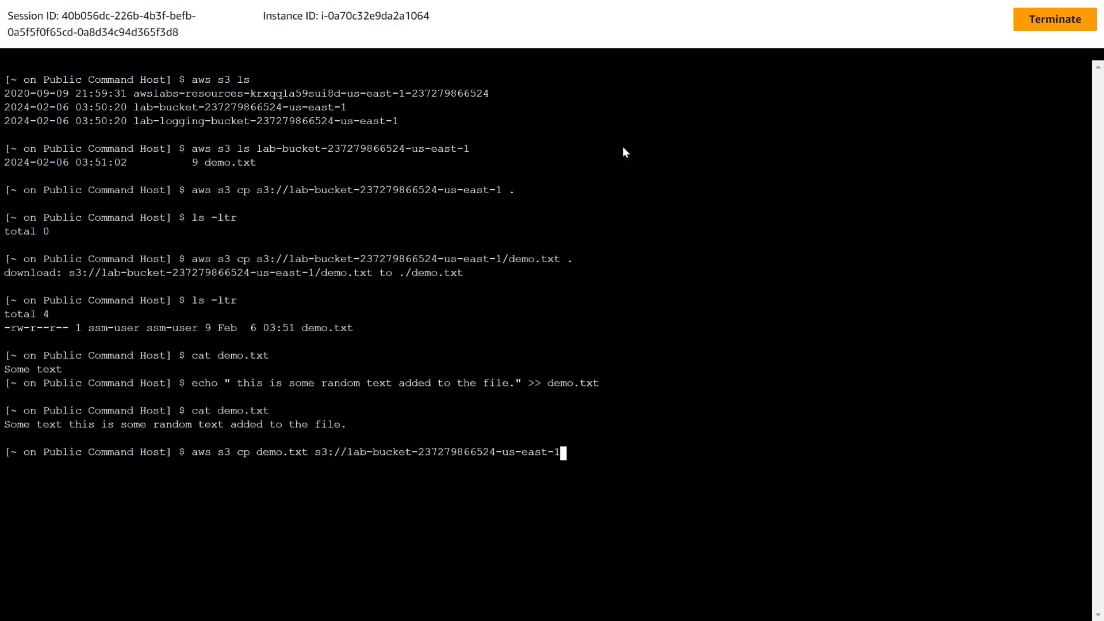
key("Return")
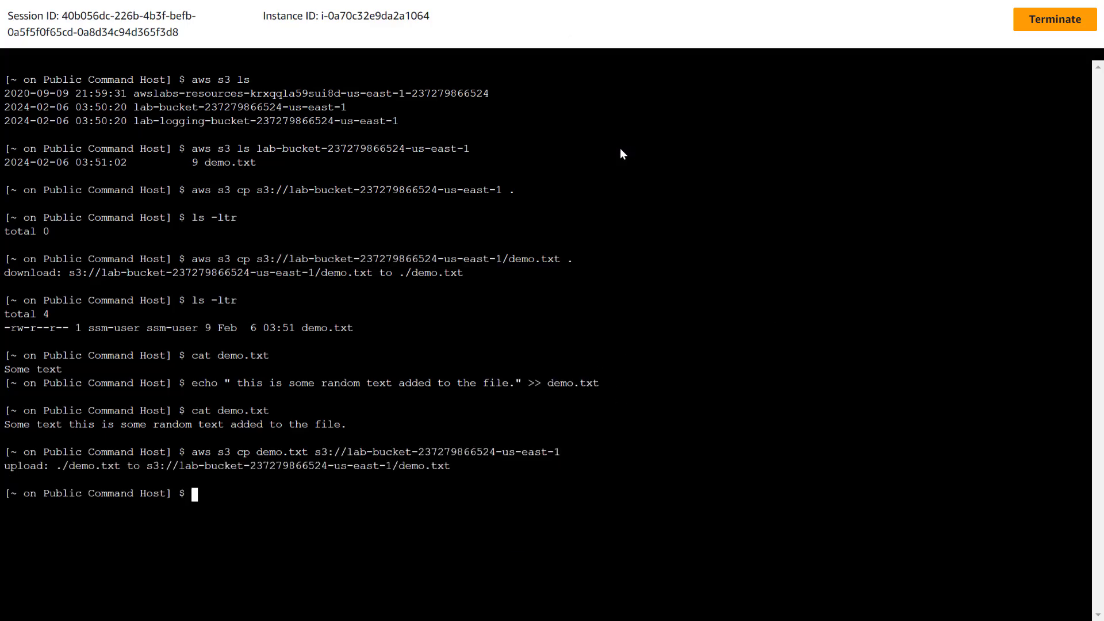
key("Up")
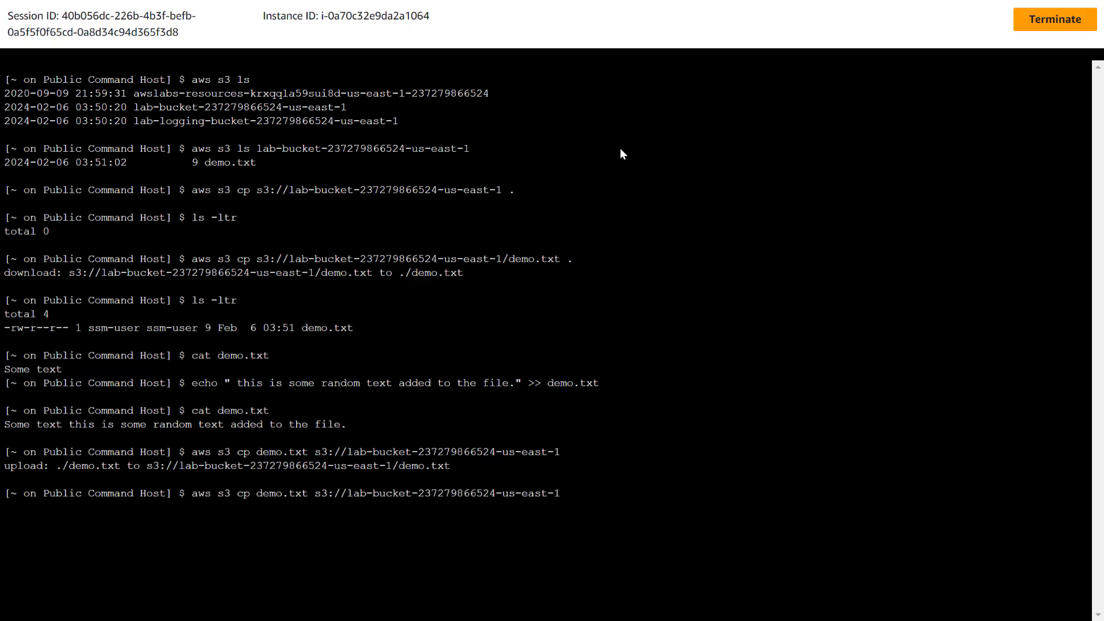
key("Down")
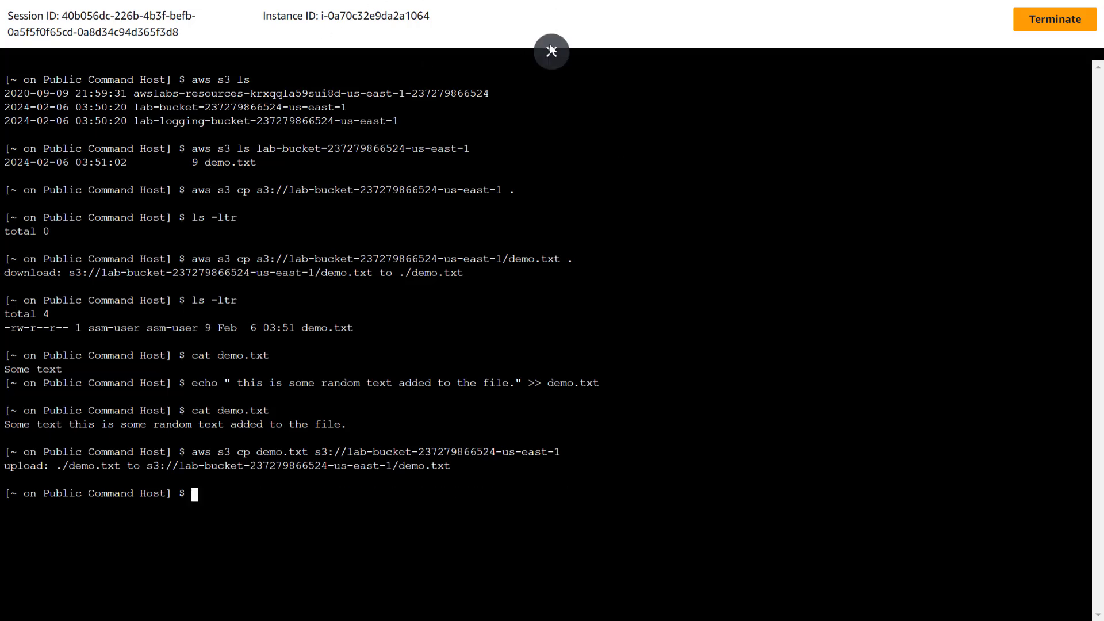
Open the S3 console in a new browser tab and open the lab bucket's object list
left_click(551, 45)
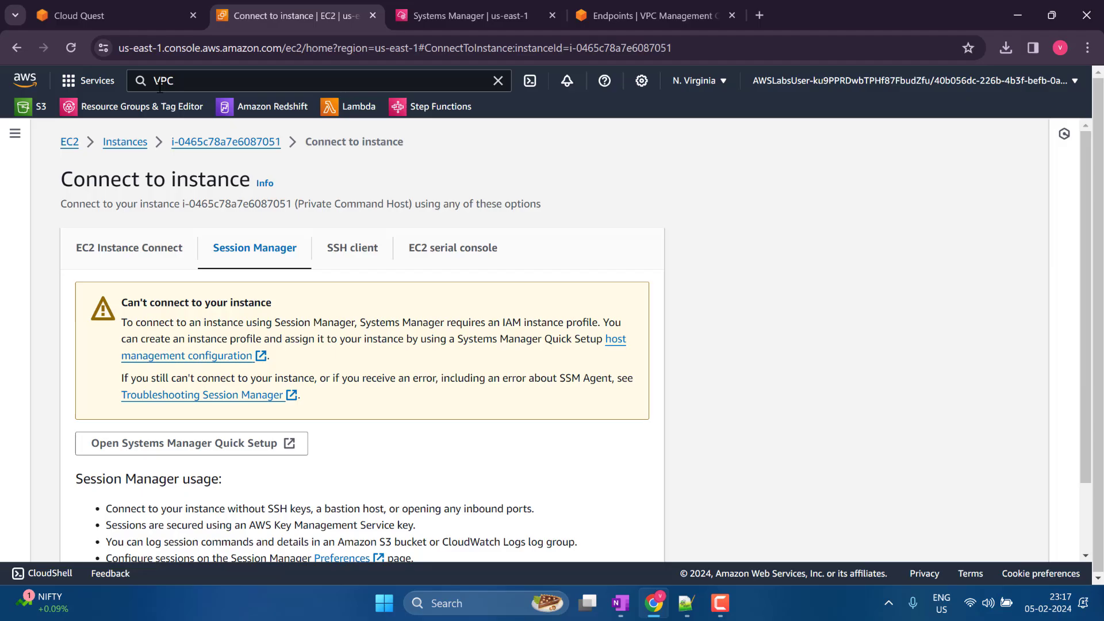
right_click(33, 109)
left_click(63, 123)
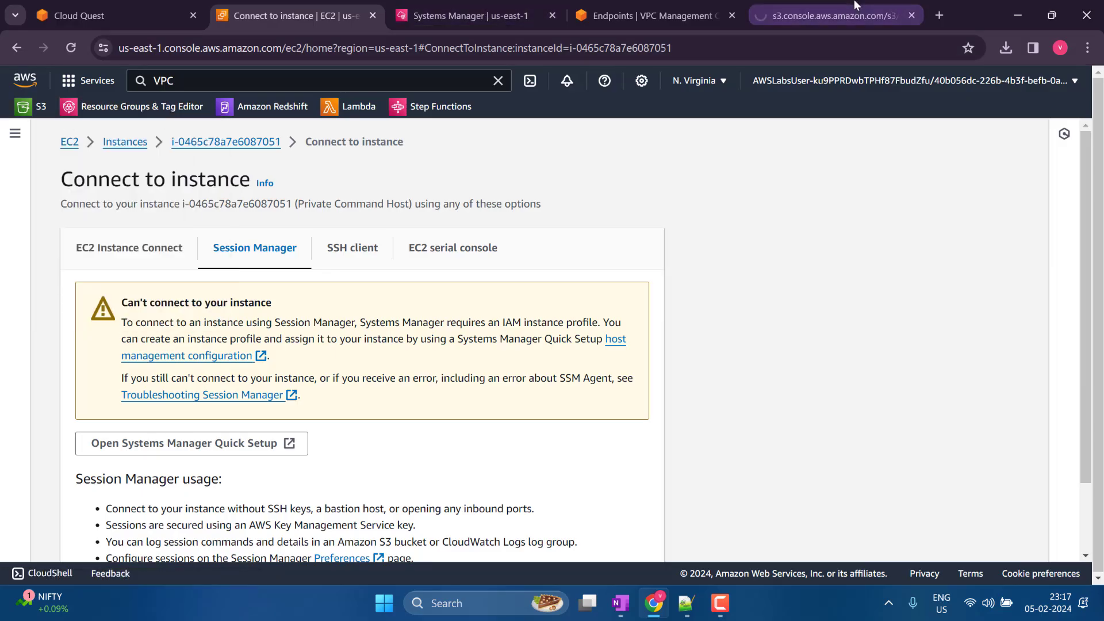
left_click(791, 13)
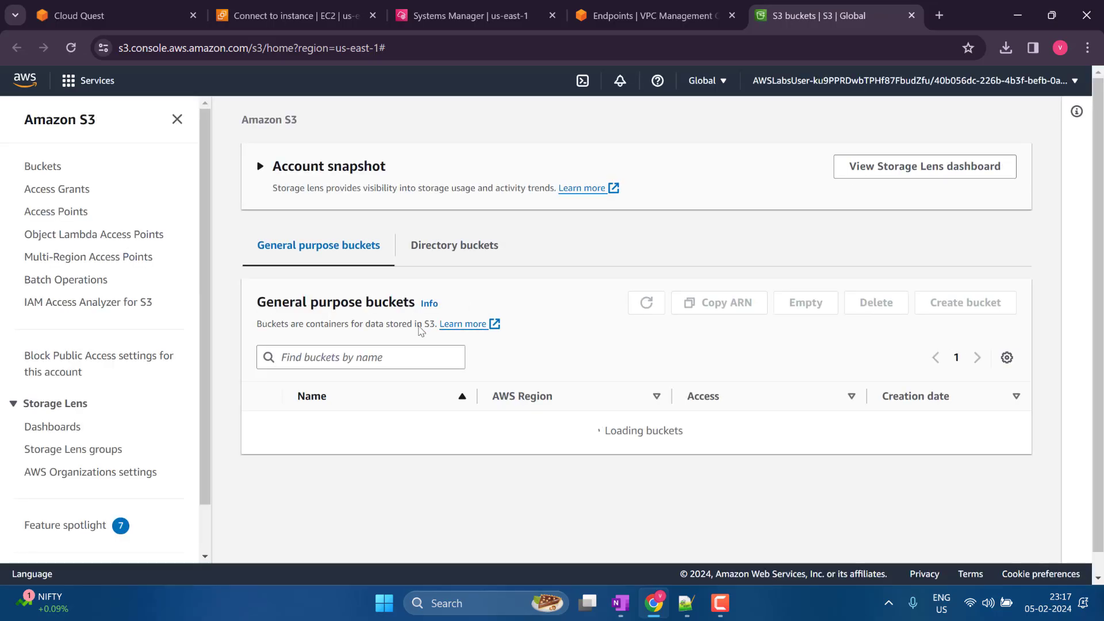
scroll(357, 437, "down", 3)
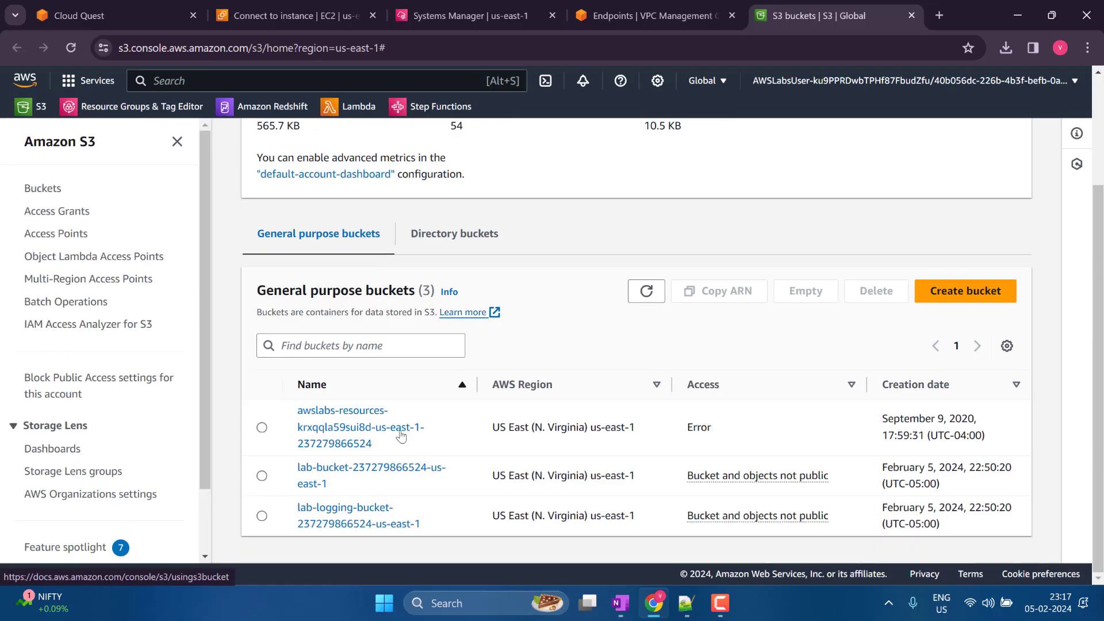
left_click(378, 472)
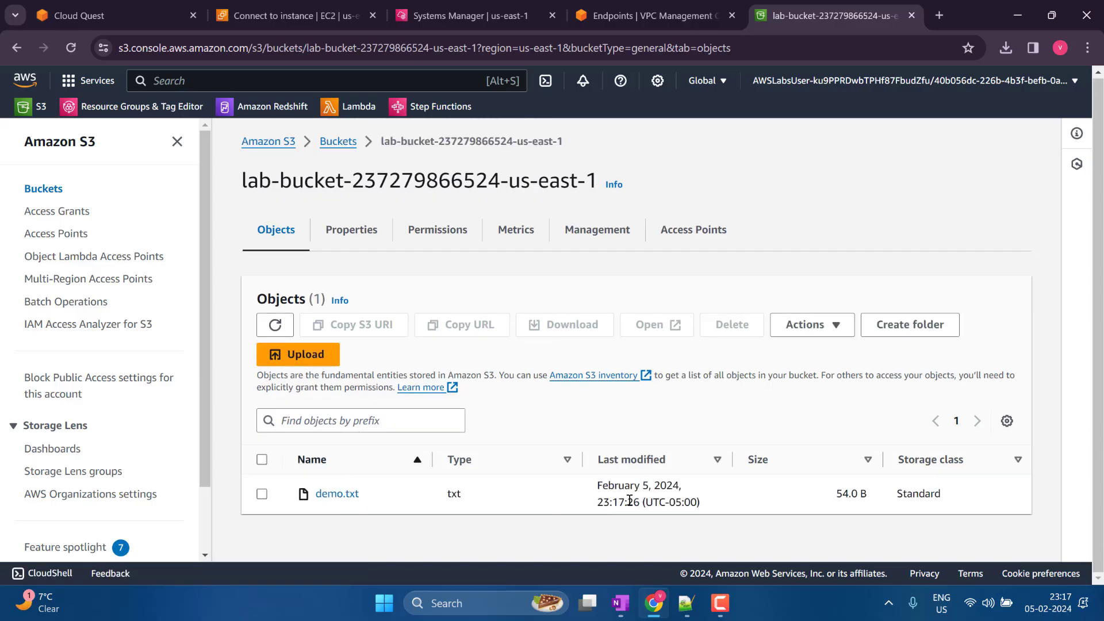
Open demo.txt from the lab bucket to check its last modified time and its contents, and close the file view
left_click_drag(627, 501, 597, 485)
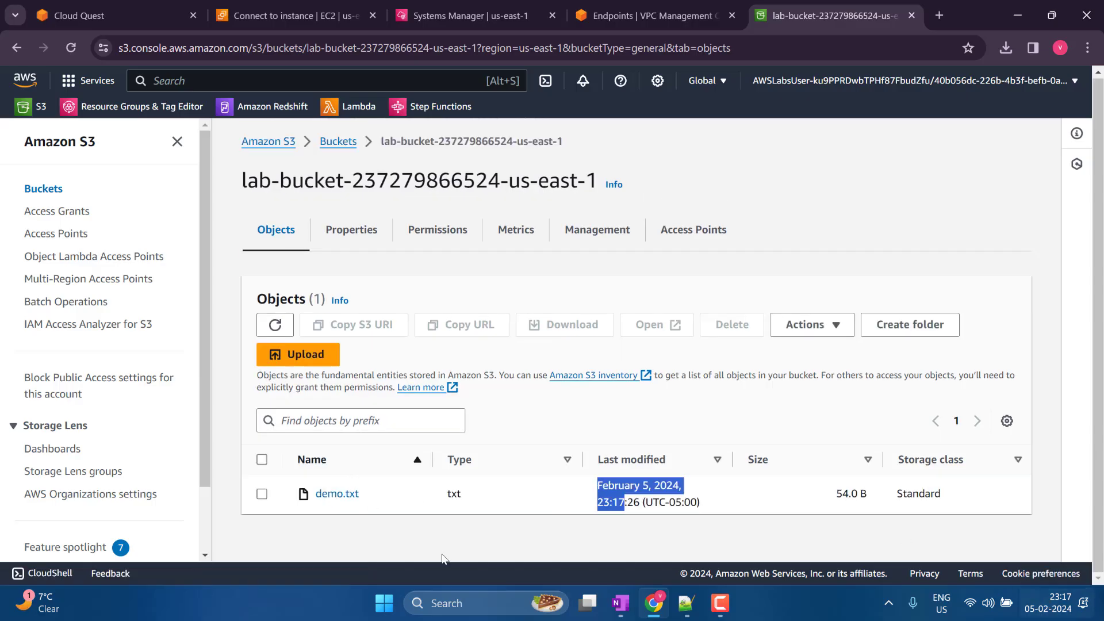
left_click(262, 494)
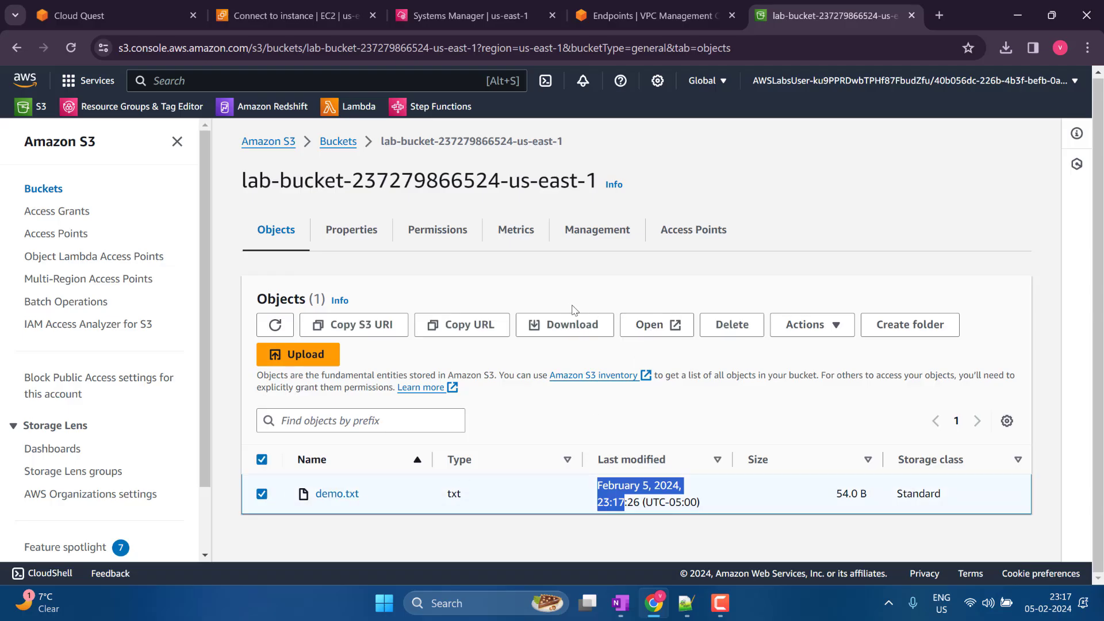
left_click(646, 325)
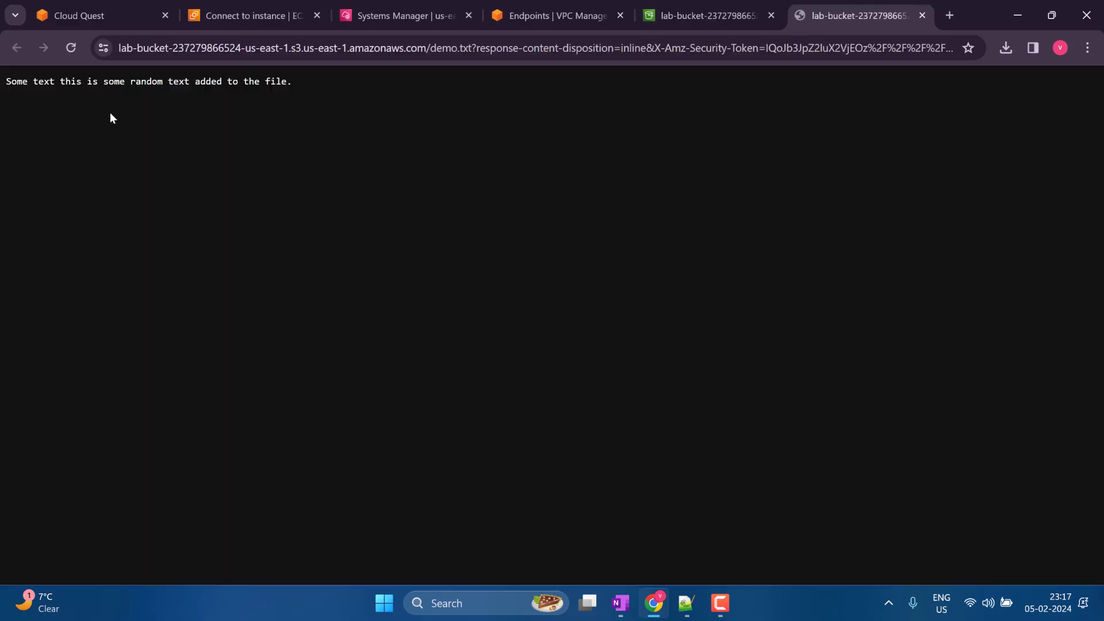
left_click_drag(20, 81, 417, 87)
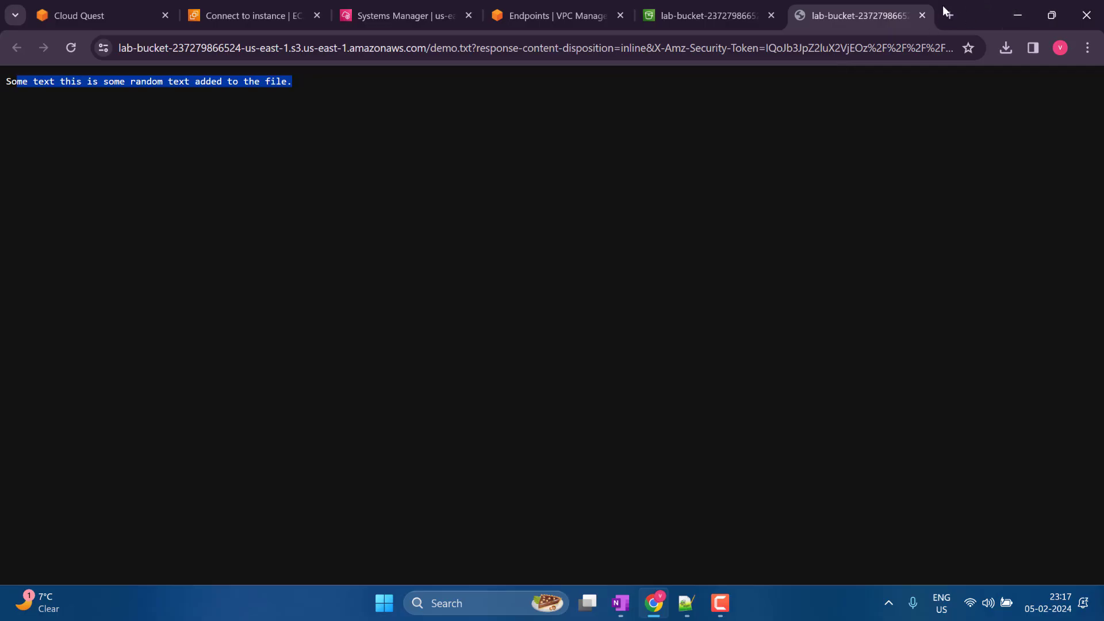
left_click(923, 15)
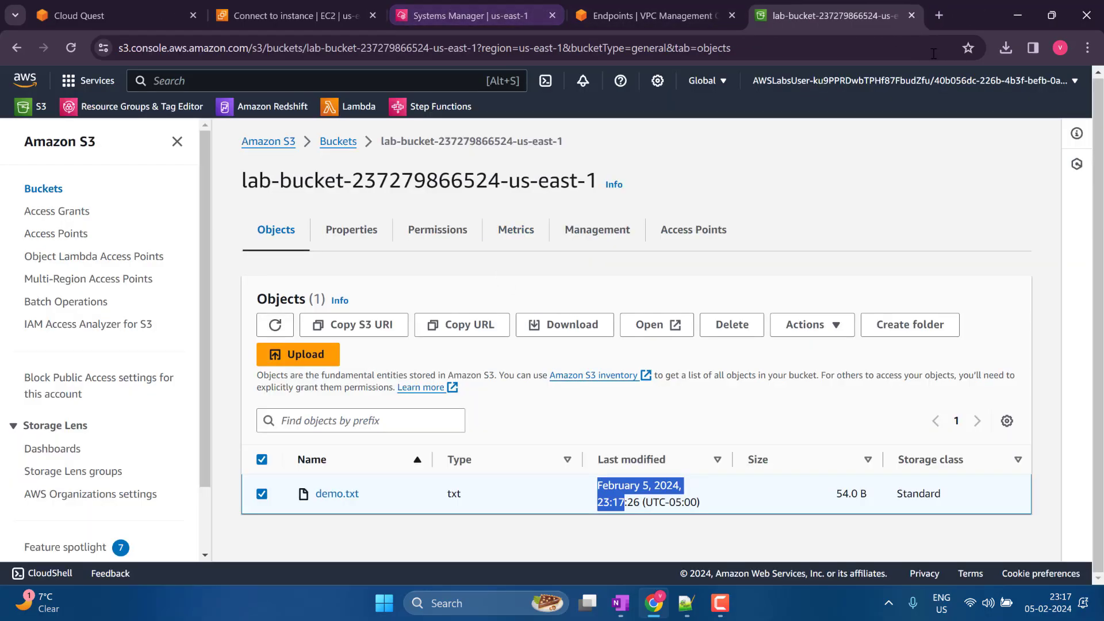
Return to the Public Command Host session and clear the terminal screen
left_click(1087, 48)
left_click(471, 8)
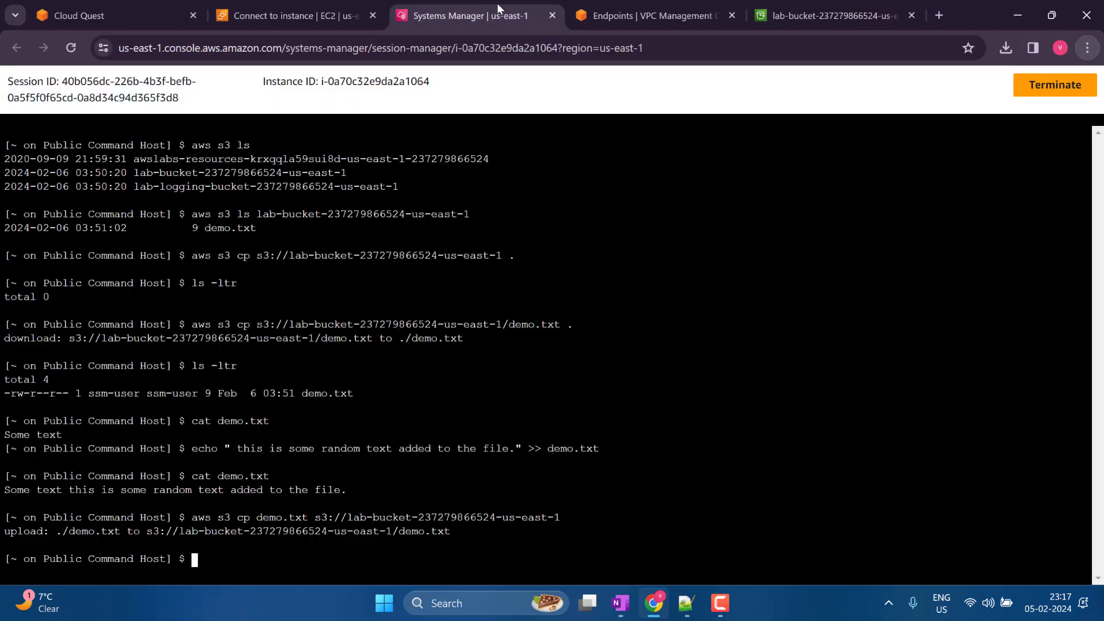
key("ctrl+l")
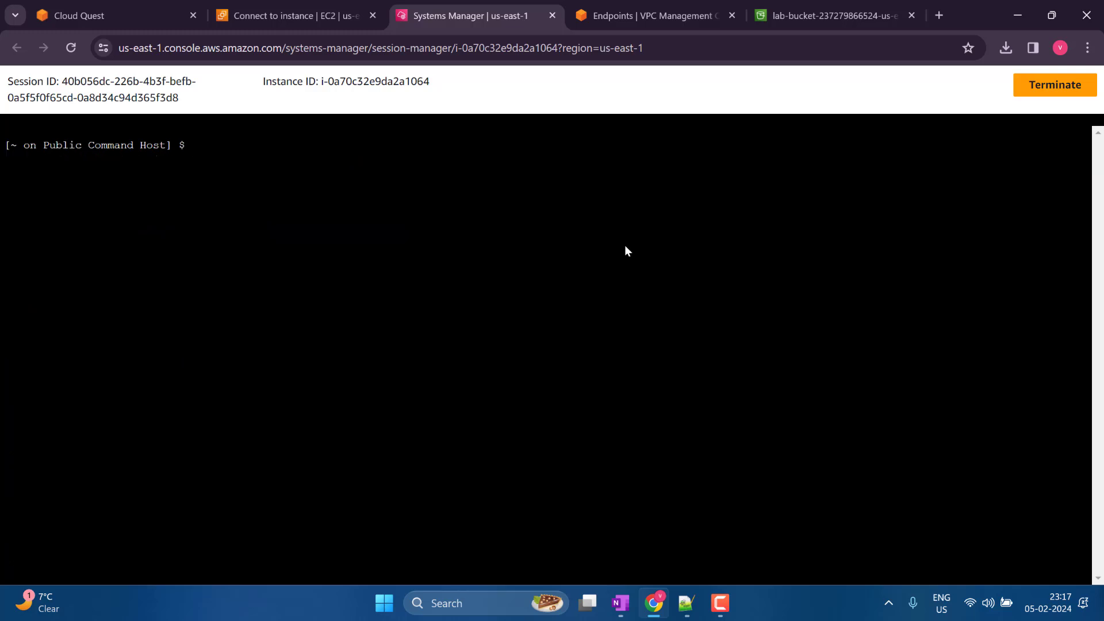
Go back to the Session Manager connection page for the Private Command Host instance
left_click(614, 15)
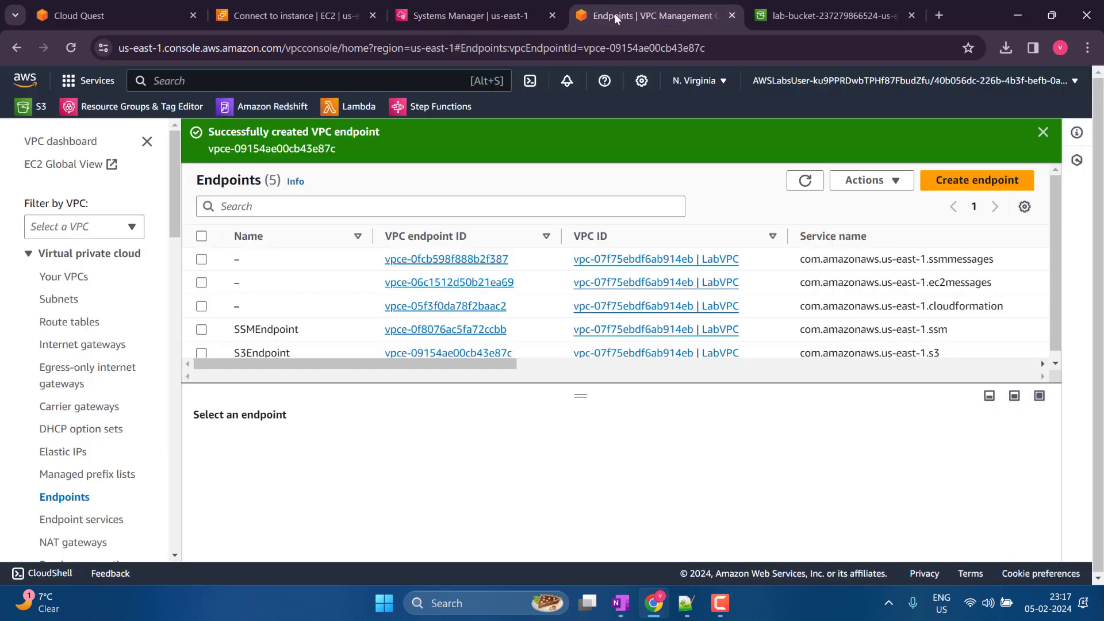
left_click(313, 4)
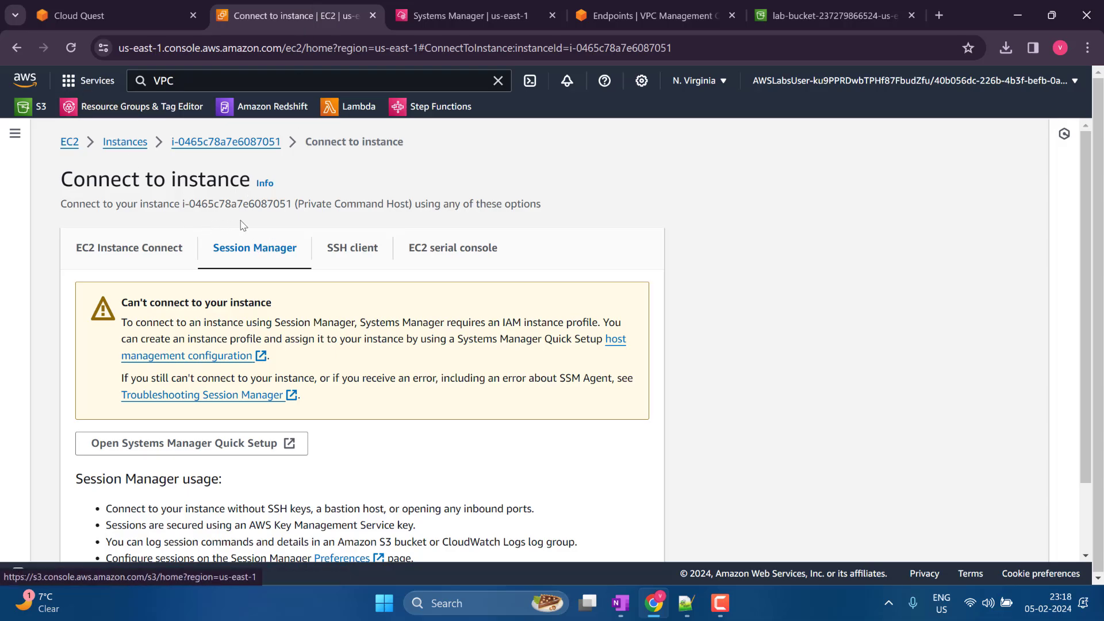
Reload the Private Command Host connection page and check the Session Manager connection availability
scroll(240, 225, "down", 2)
left_click_drag(211, 217, 482, 296)
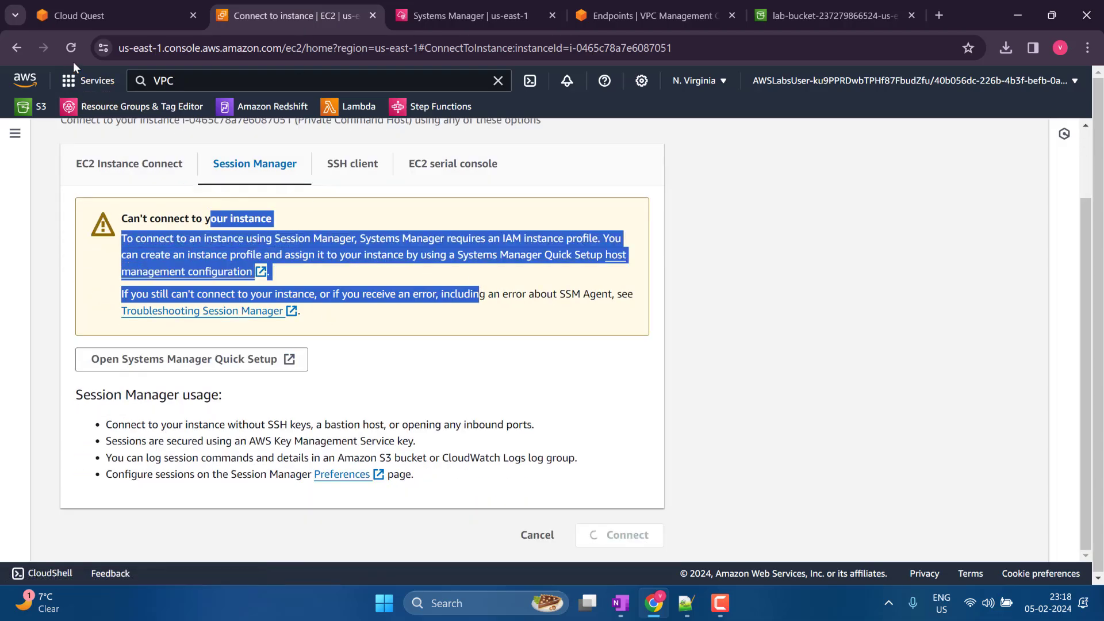
left_click(75, 46)
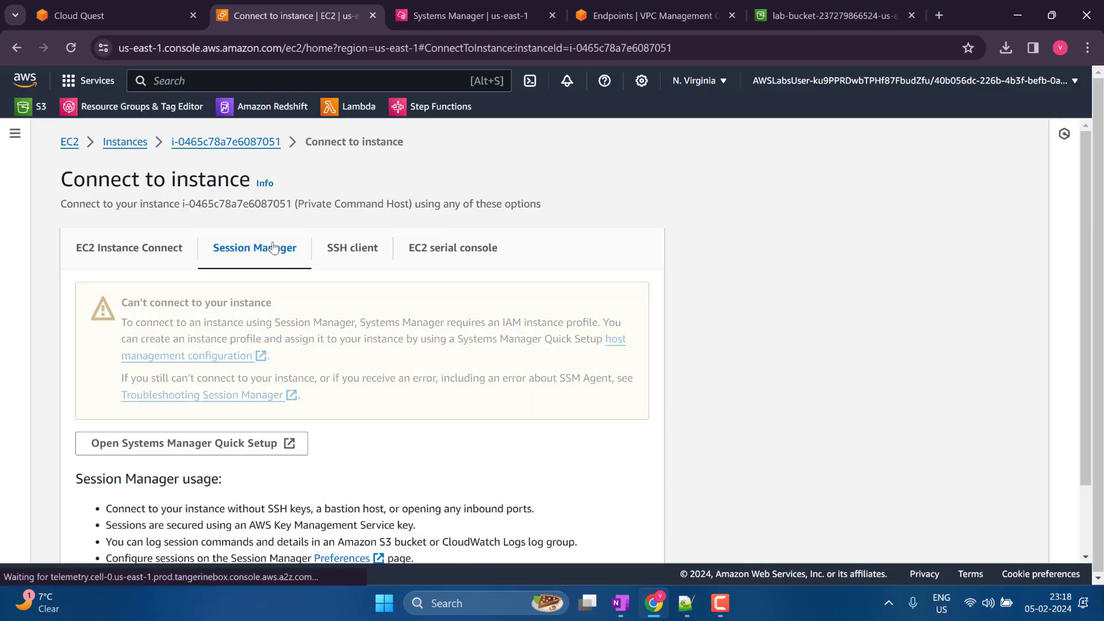
scroll(299, 260, "down", 2)
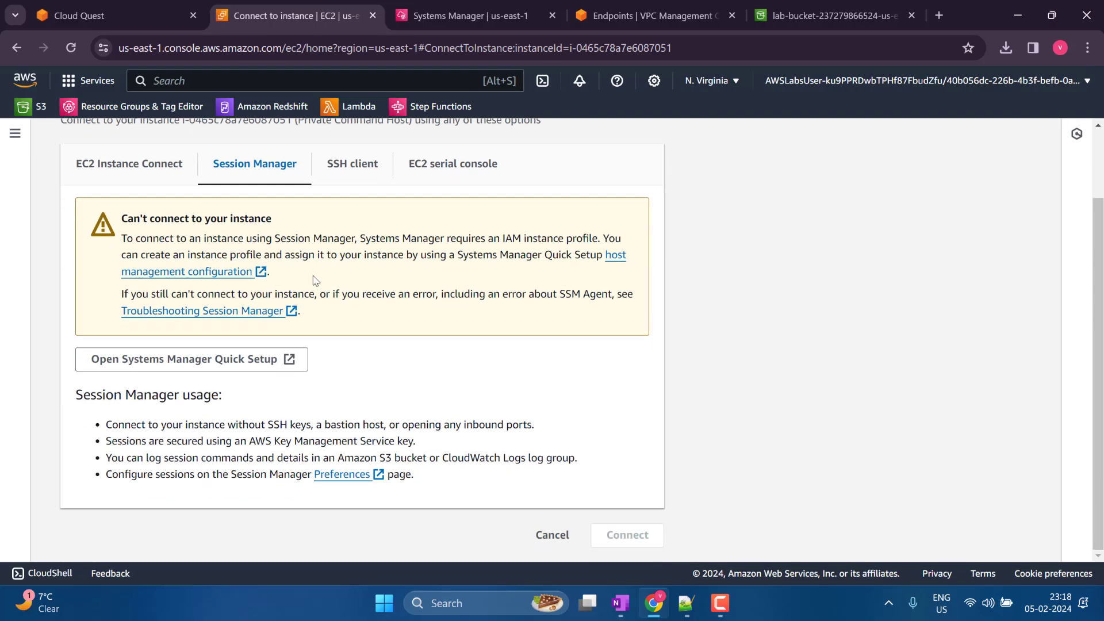
scroll(219, 172, "up", 2)
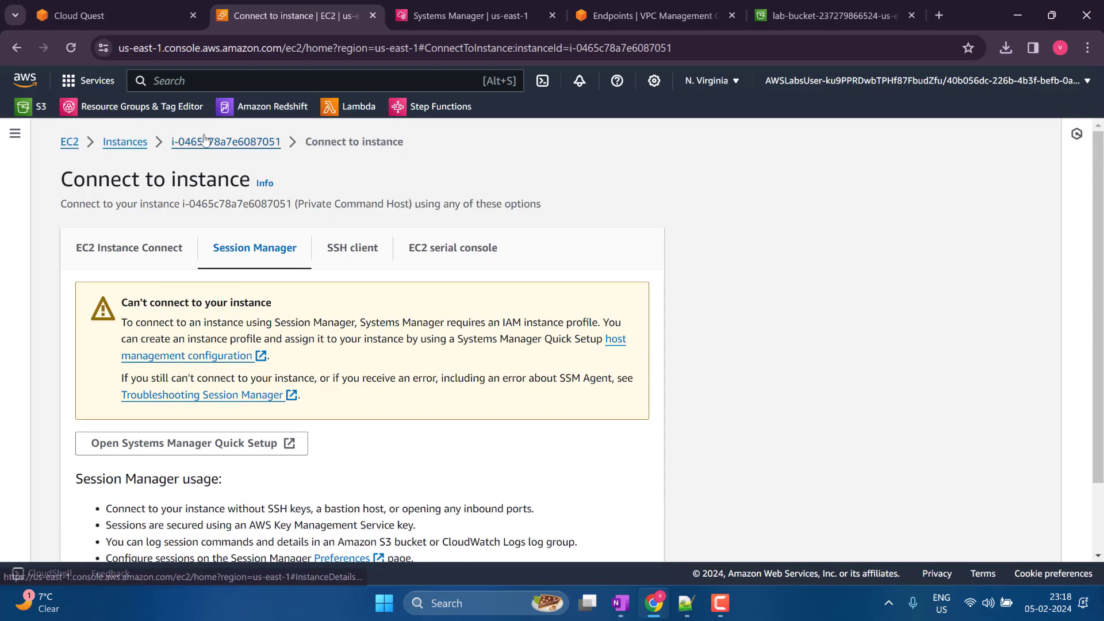
Return to the EC2 instance list and reopen the connection options for Private Command Host
left_click(195, 139)
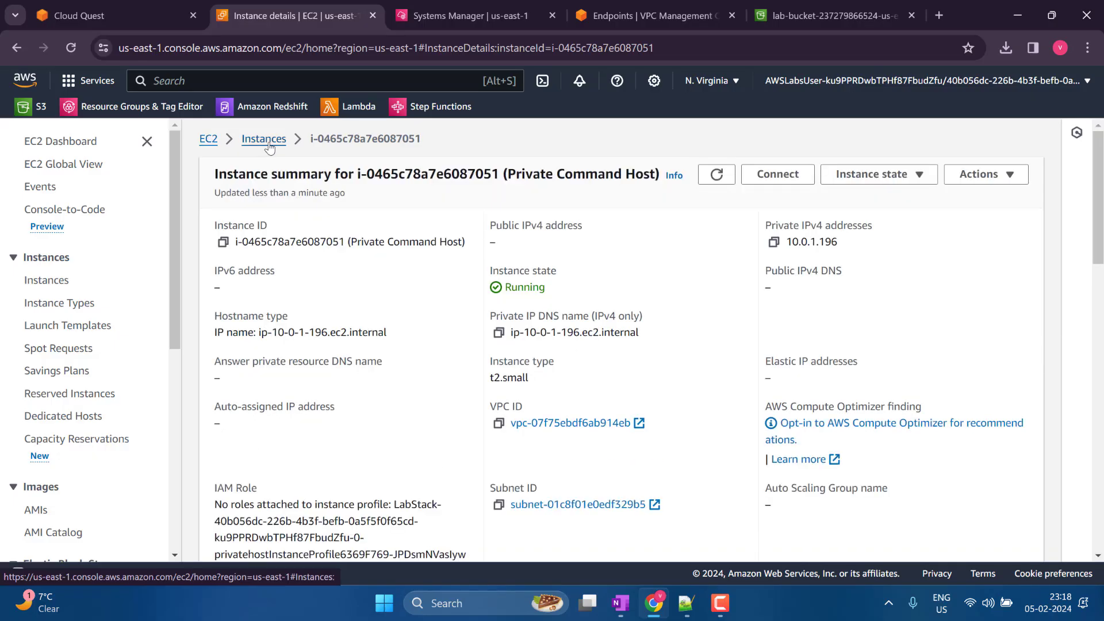
left_click(266, 140)
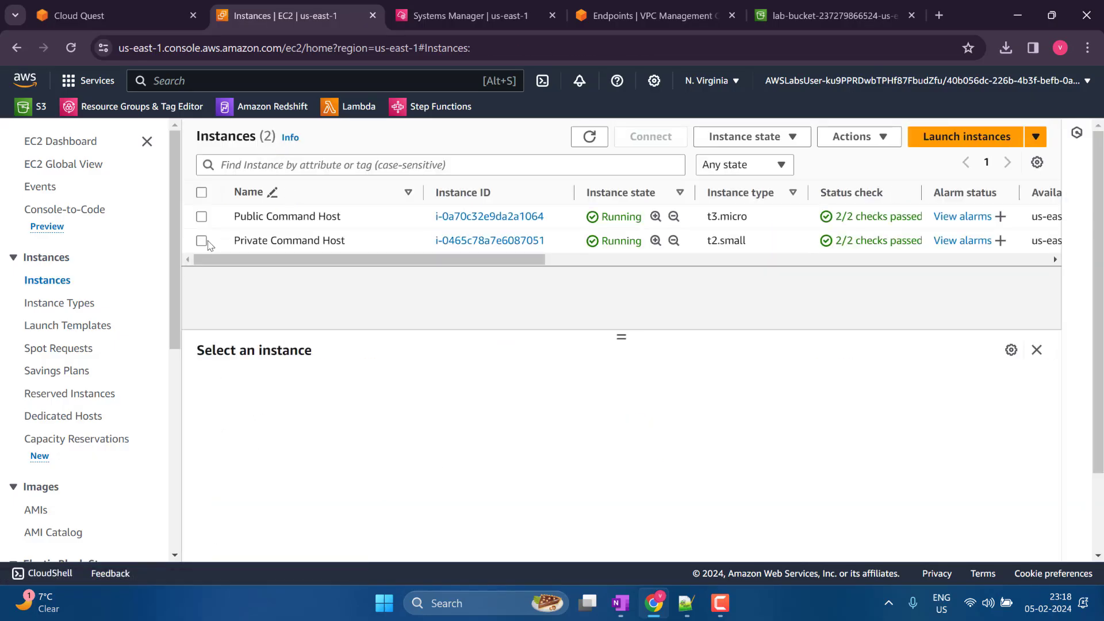
left_click(202, 241)
left_click(655, 136)
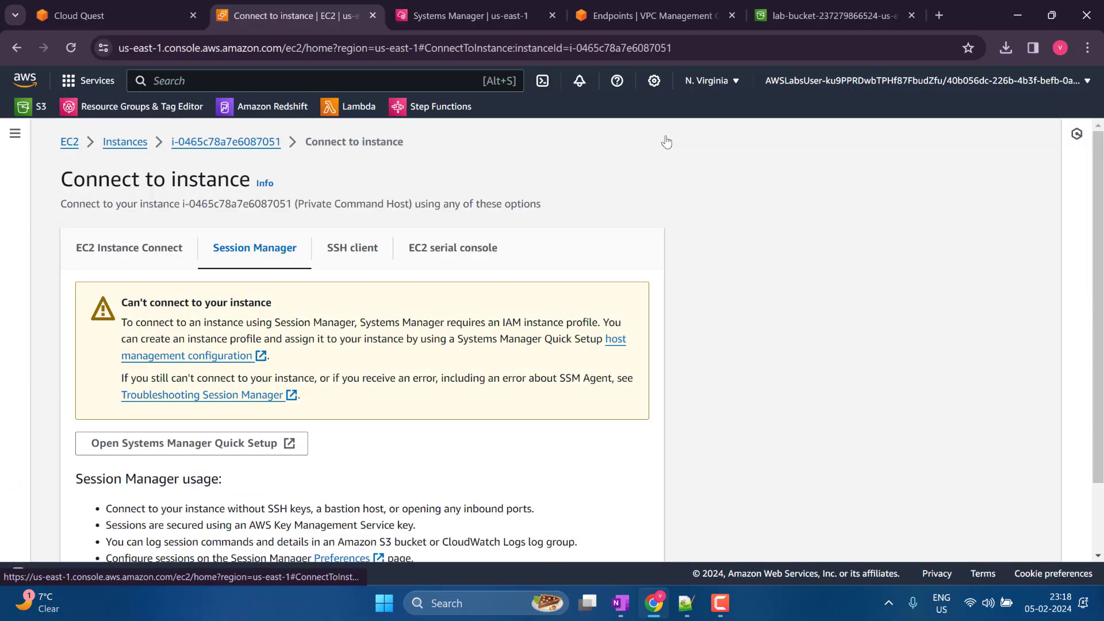
scroll(597, 258, "down", 2)
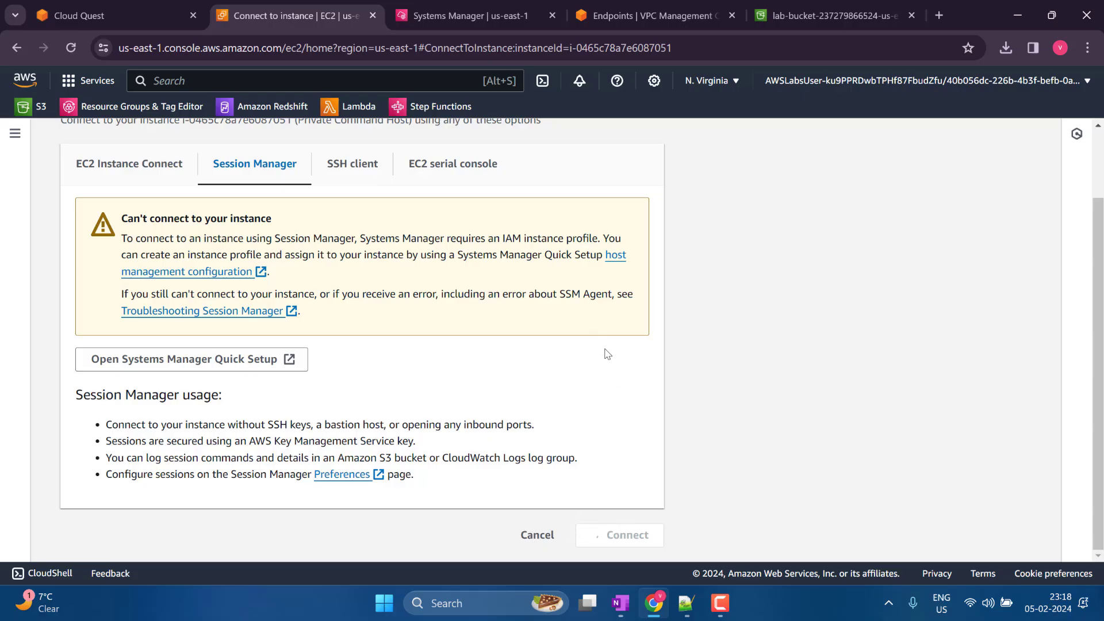
Switch to the VPC endpoints list and examine the details and status of SSMEndpoint
left_click(511, 8)
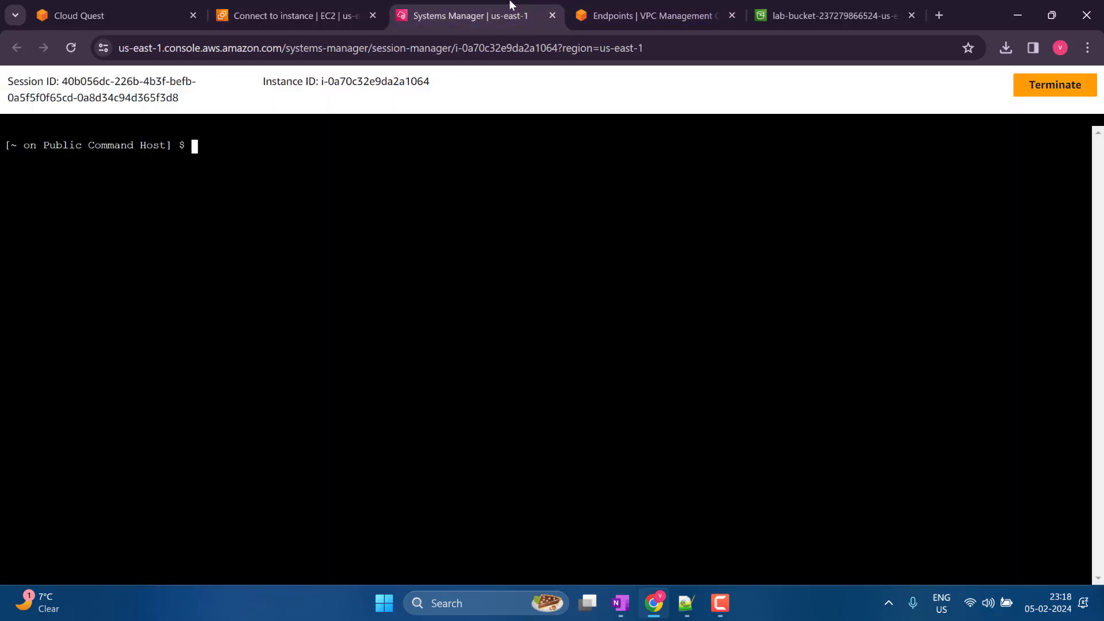
left_click(598, 5)
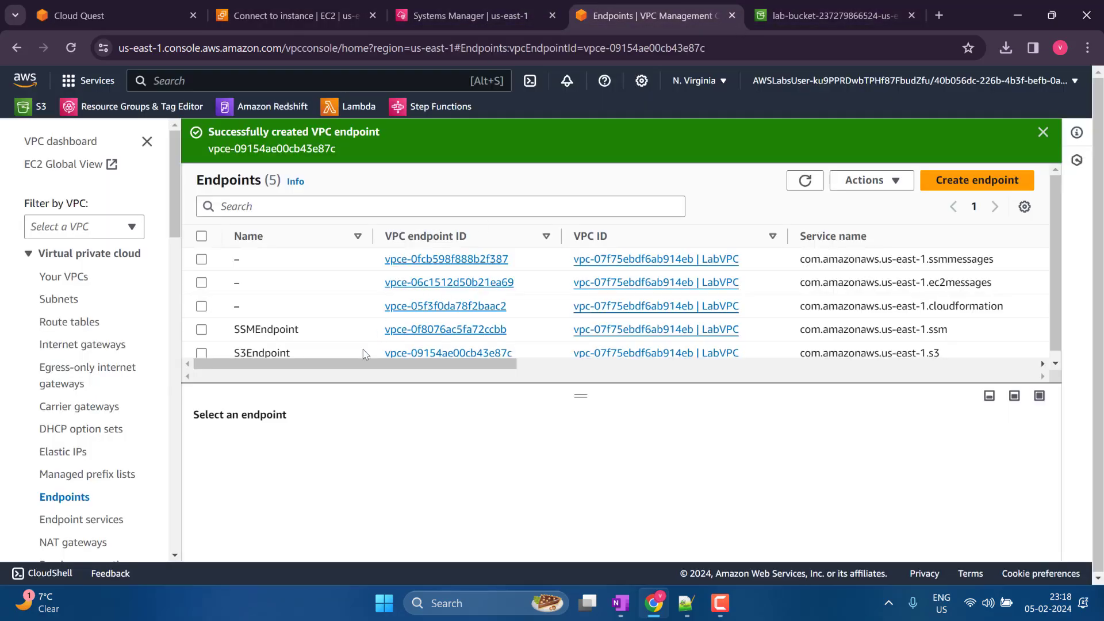
left_click_drag(273, 360, 806, 407)
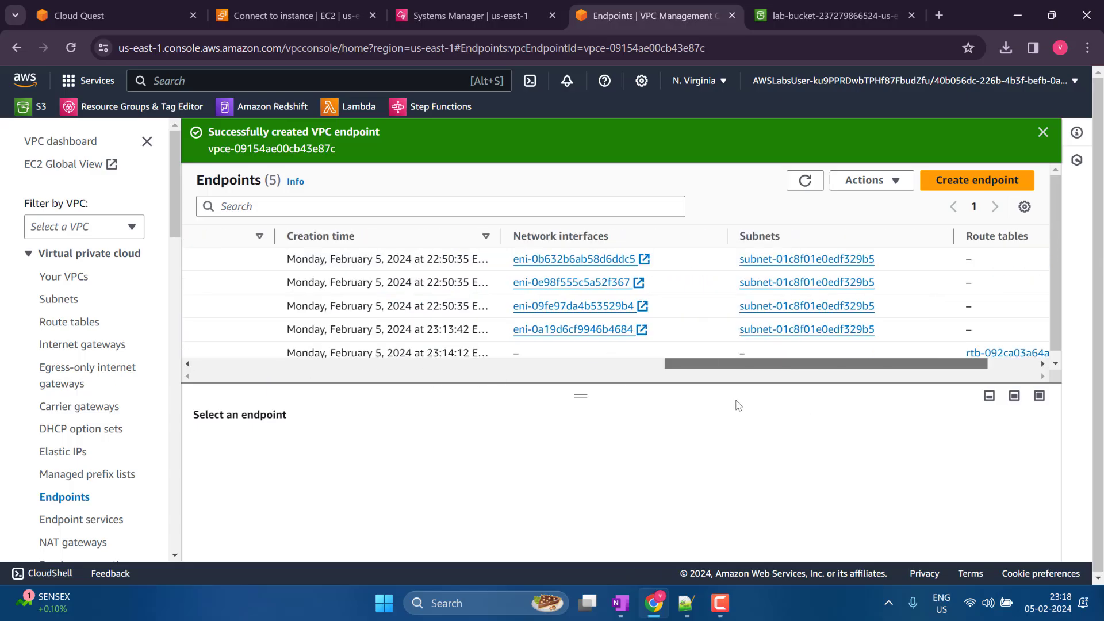
left_click_drag(739, 406, 211, 339)
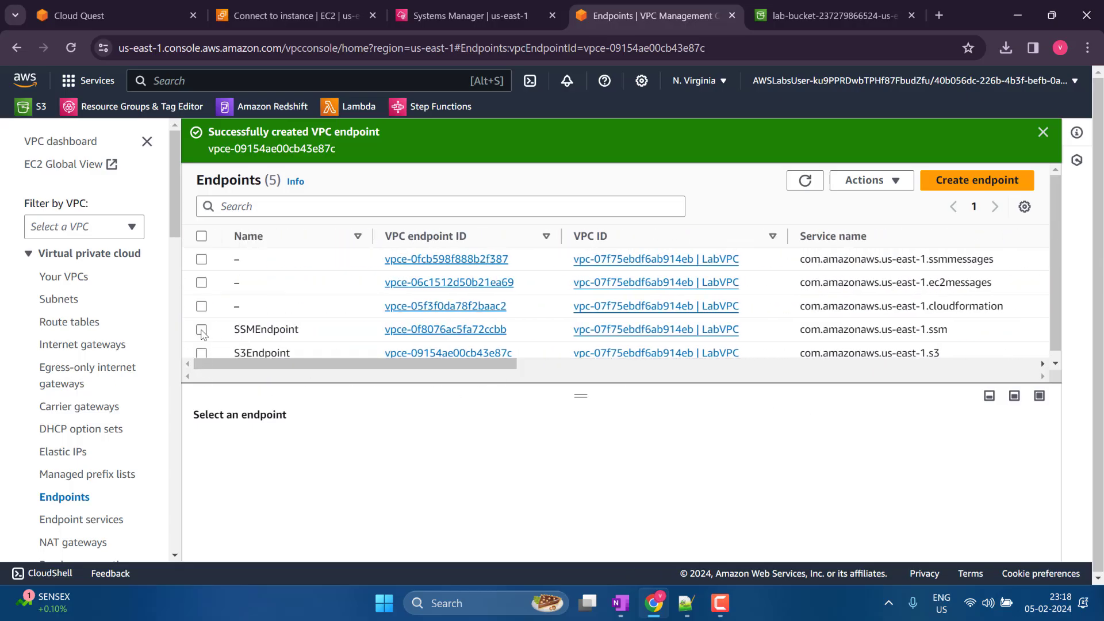
left_click(202, 330)
scroll(400, 488, "down", 5)
scroll(397, 486, "up", 3)
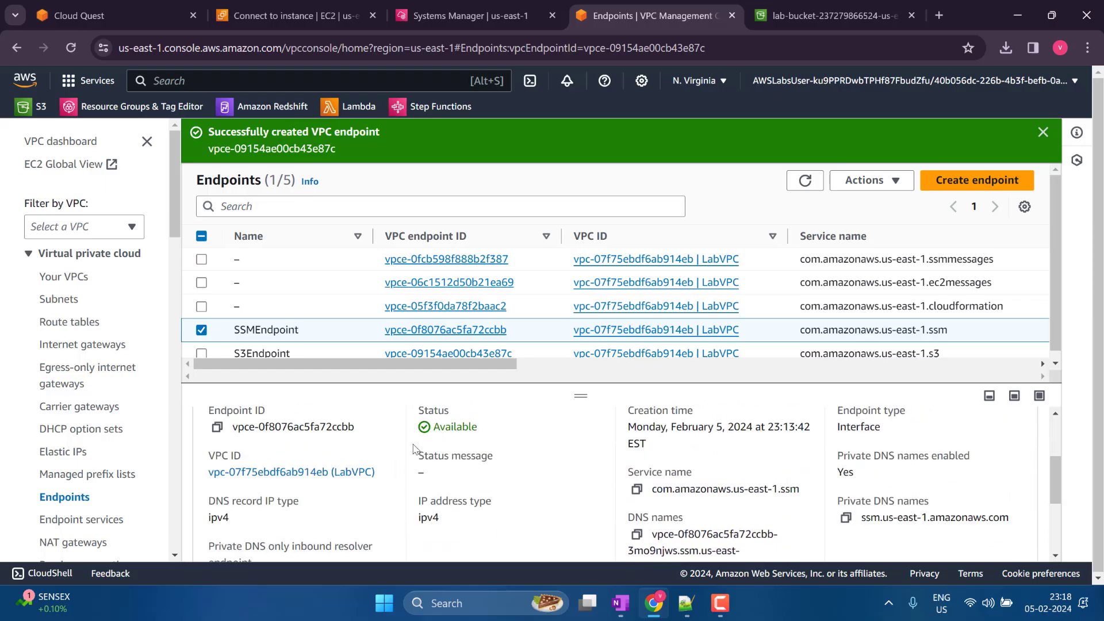
Reload the EC2 connection page for Private Command Host and recheck its Session Manager option
left_click(309, 5)
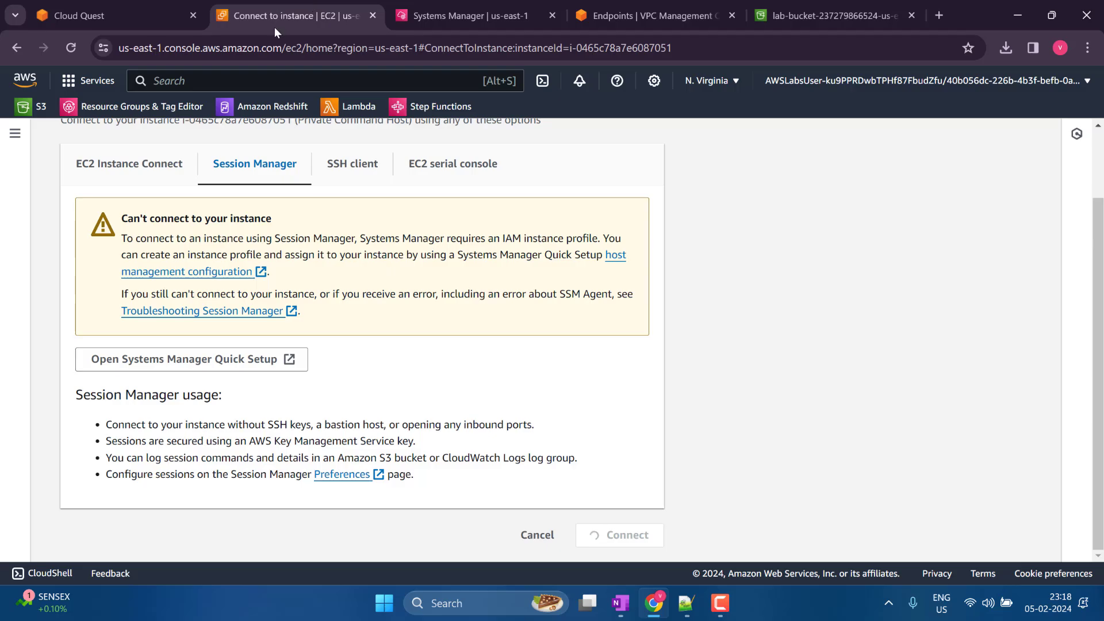
left_click(71, 47)
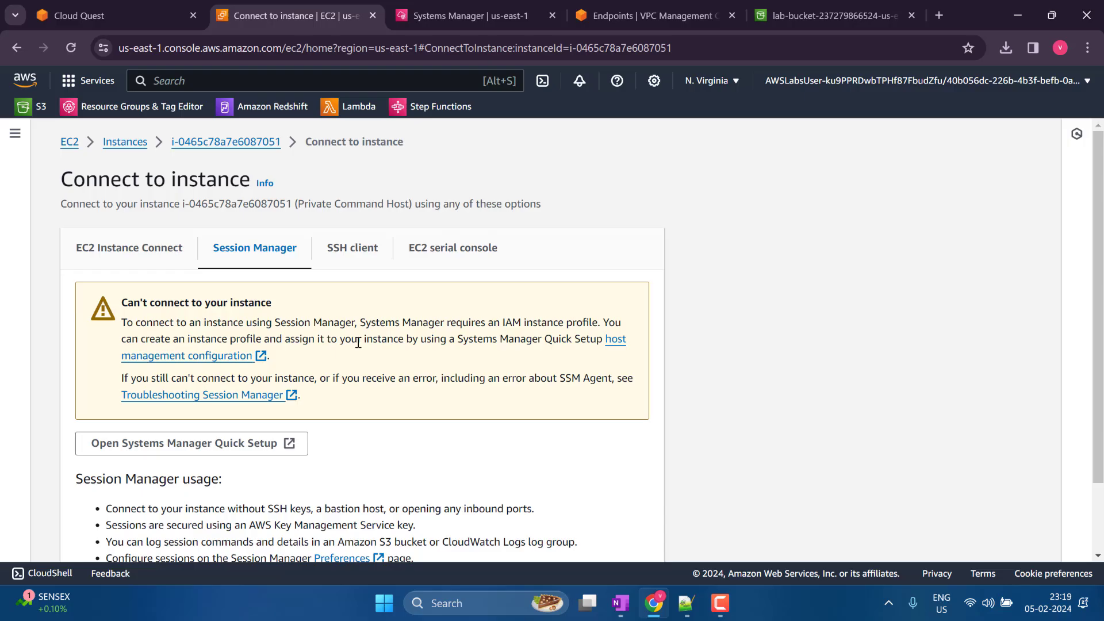
left_click(156, 249)
left_click(285, 247)
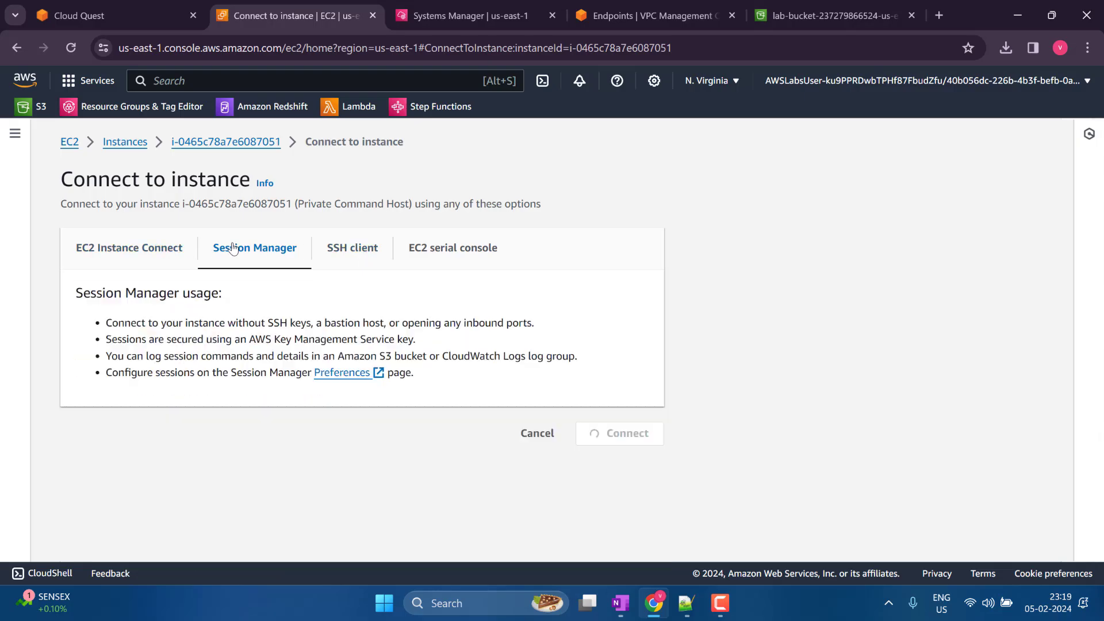
scroll(307, 309, "down", 1)
scroll(307, 310, "down", 1)
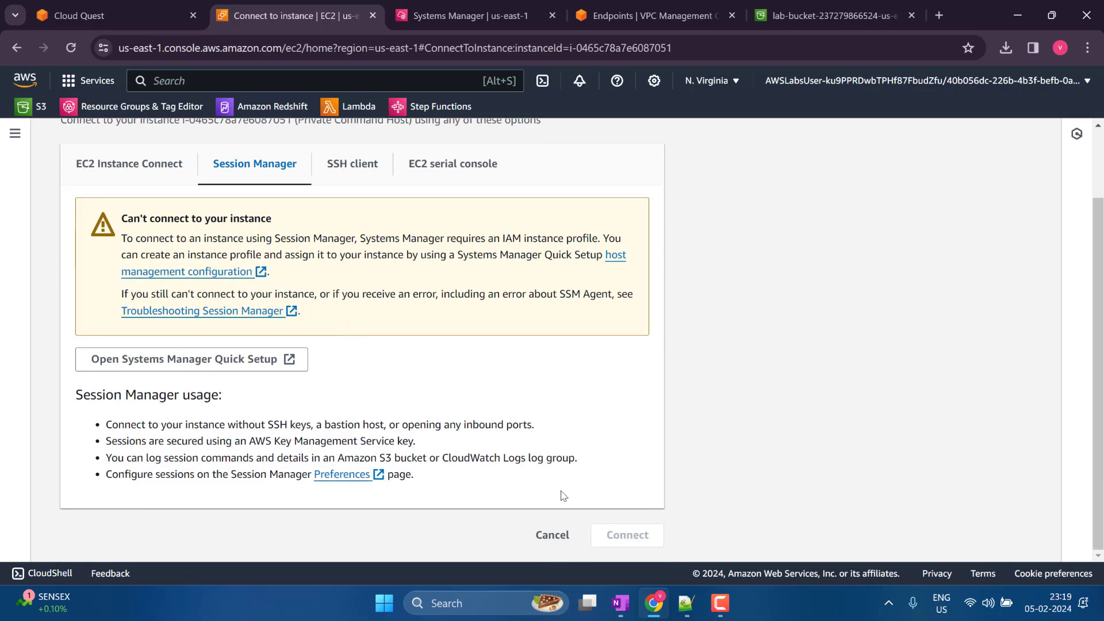
Switch to the Cloud Quest lab and go back through the practice instructions to step 17
left_click(143, 8)
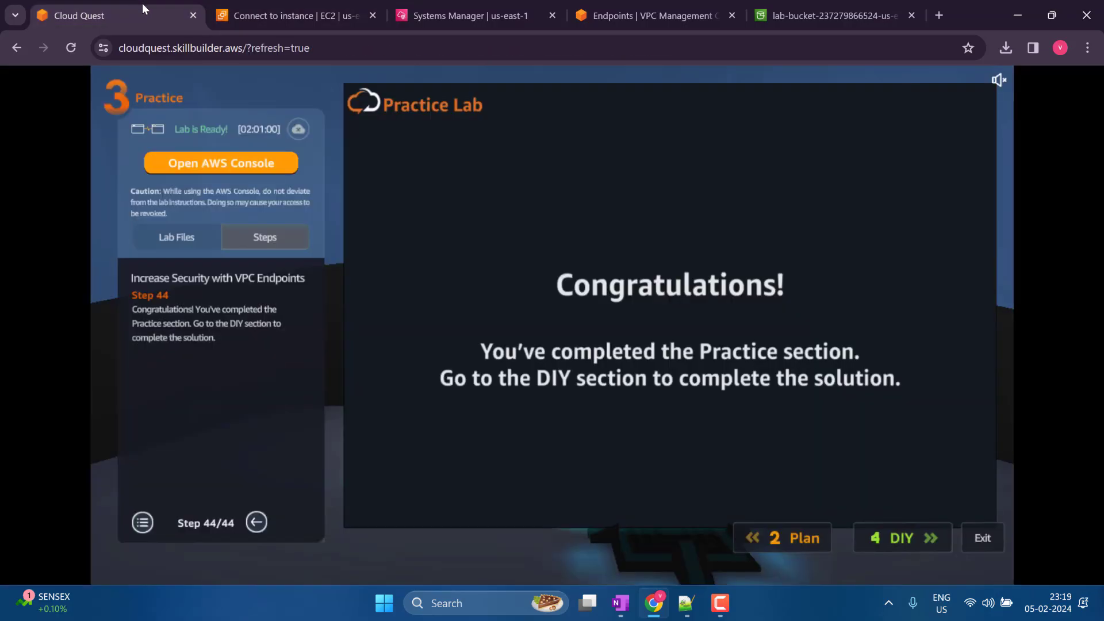
left_click(256, 521)
double_click(256, 521)
double_click(256, 521)
double_click(257, 521)
triple_click(257, 521)
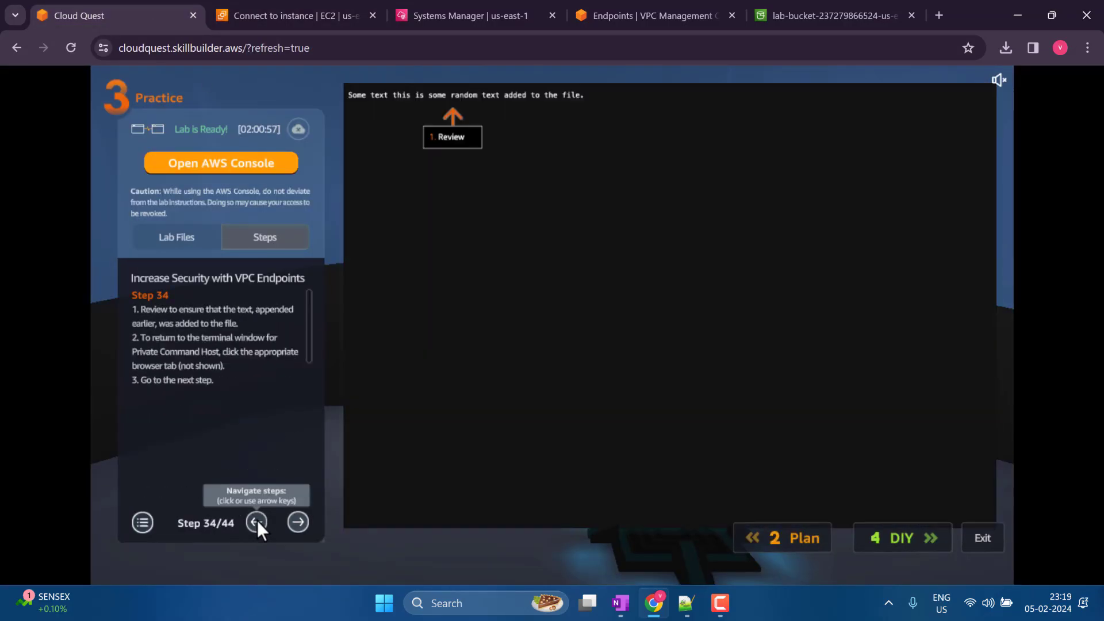
double_click(256, 521)
left_click(264, 520)
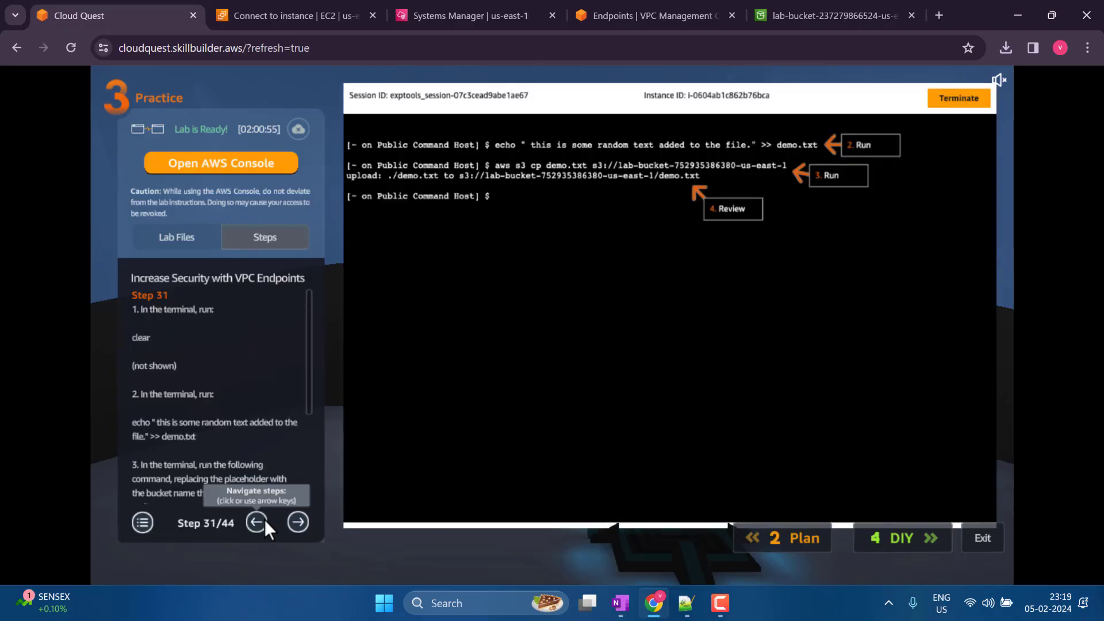
left_click(264, 520)
left_click(265, 520)
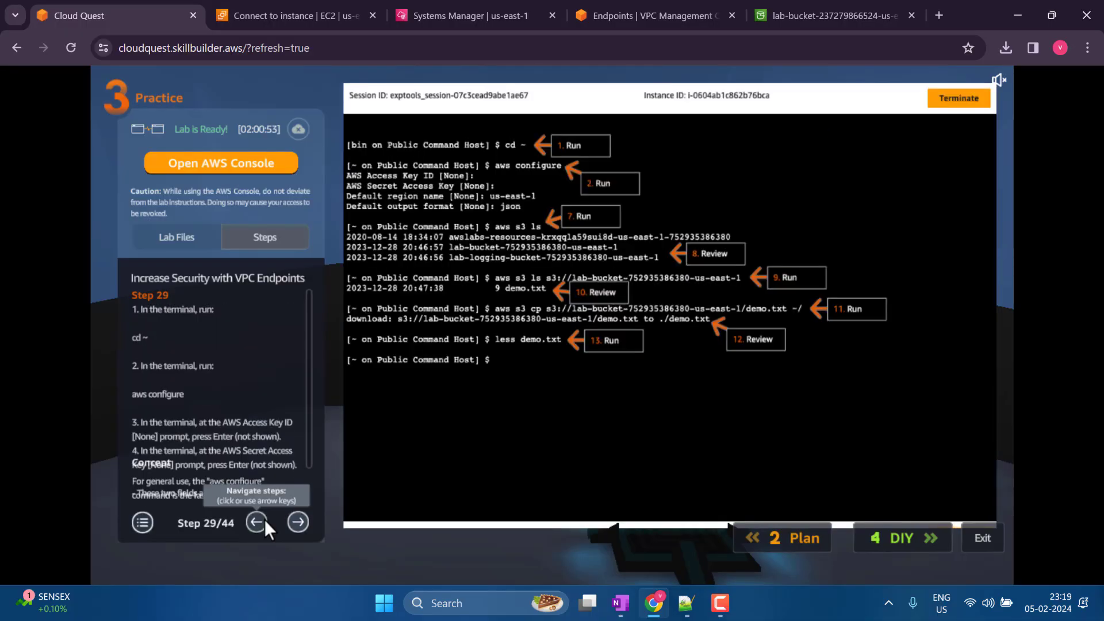
triple_click(264, 520)
double_click(264, 521)
left_click(265, 521)
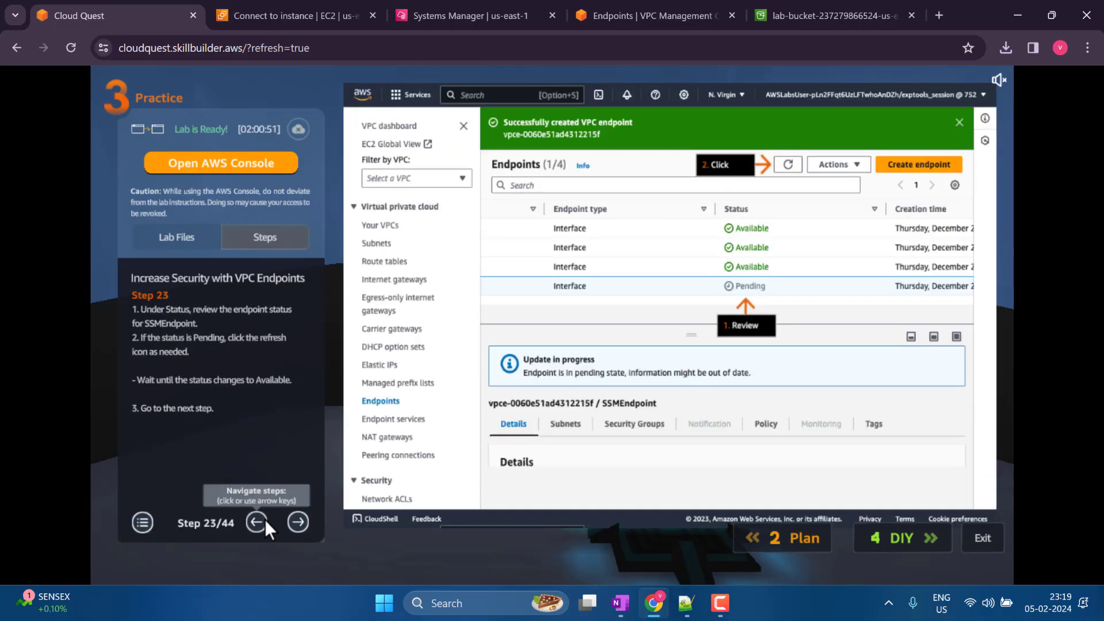
left_click(264, 520)
double_click(265, 520)
left_click(268, 519)
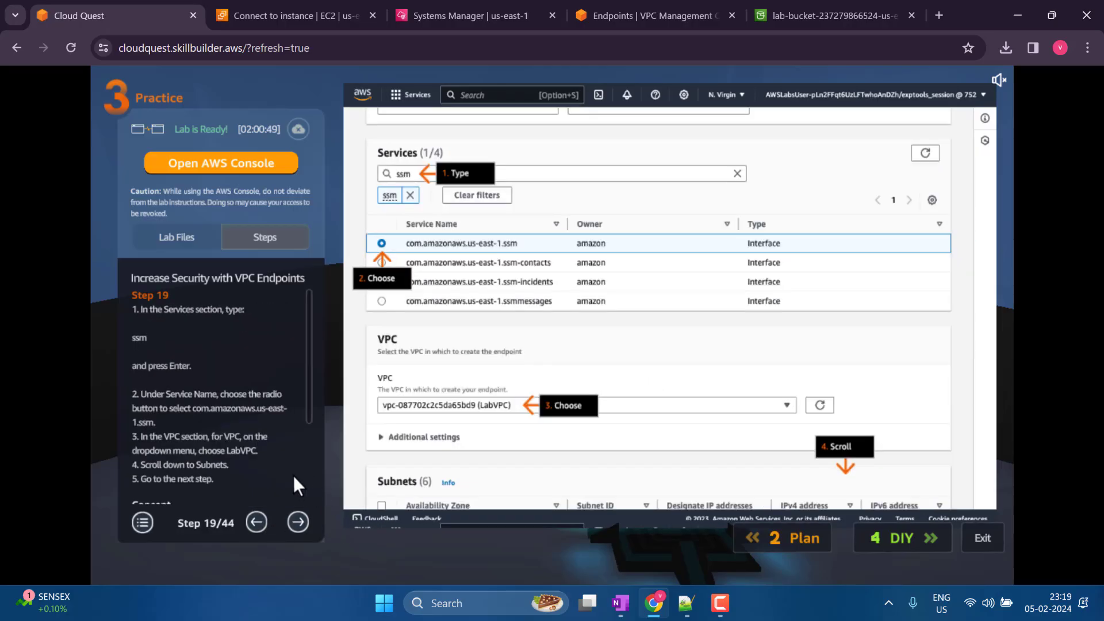
left_click(258, 523)
left_click(258, 523)
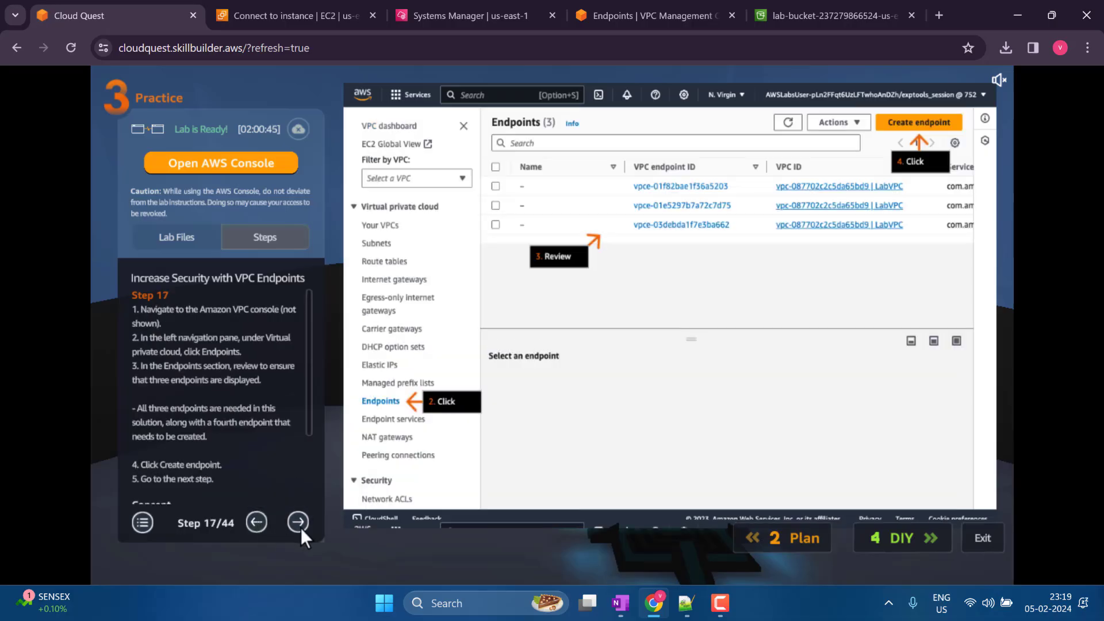
Review the SSMEndpoint creation instructions from step 18 through the security group selection in step 21
left_click(297, 522)
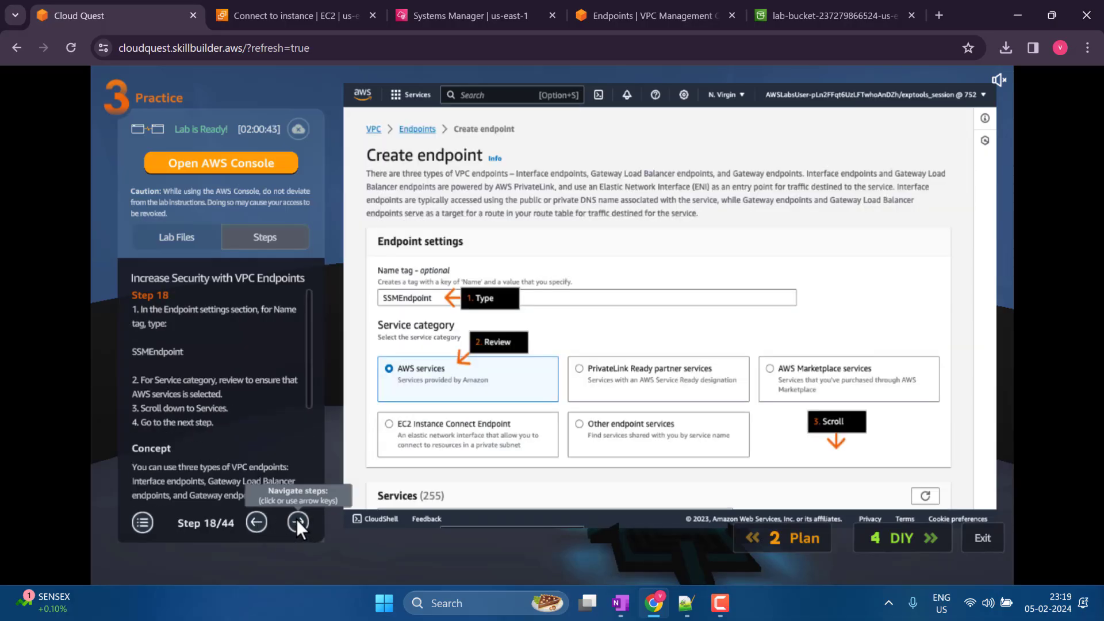
left_click(297, 522)
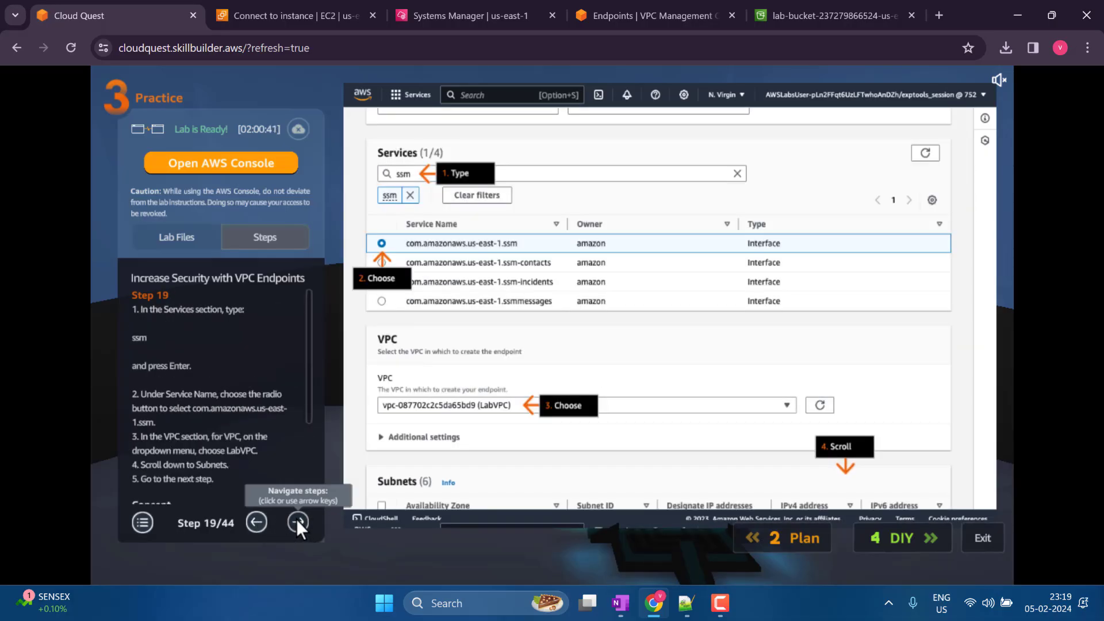
left_click(297, 522)
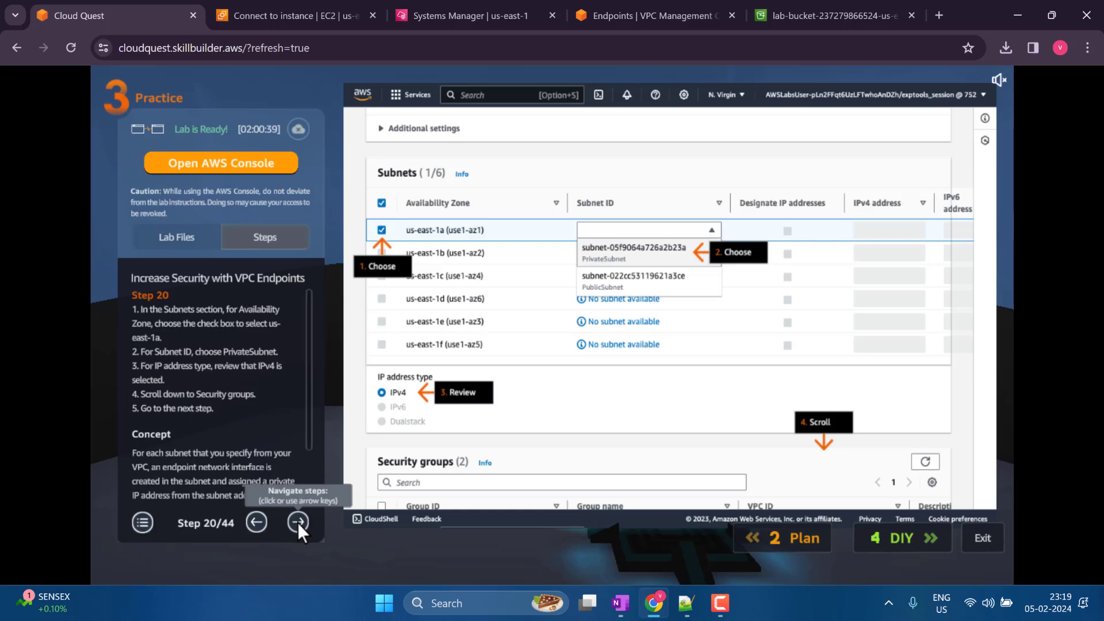
left_click(298, 522)
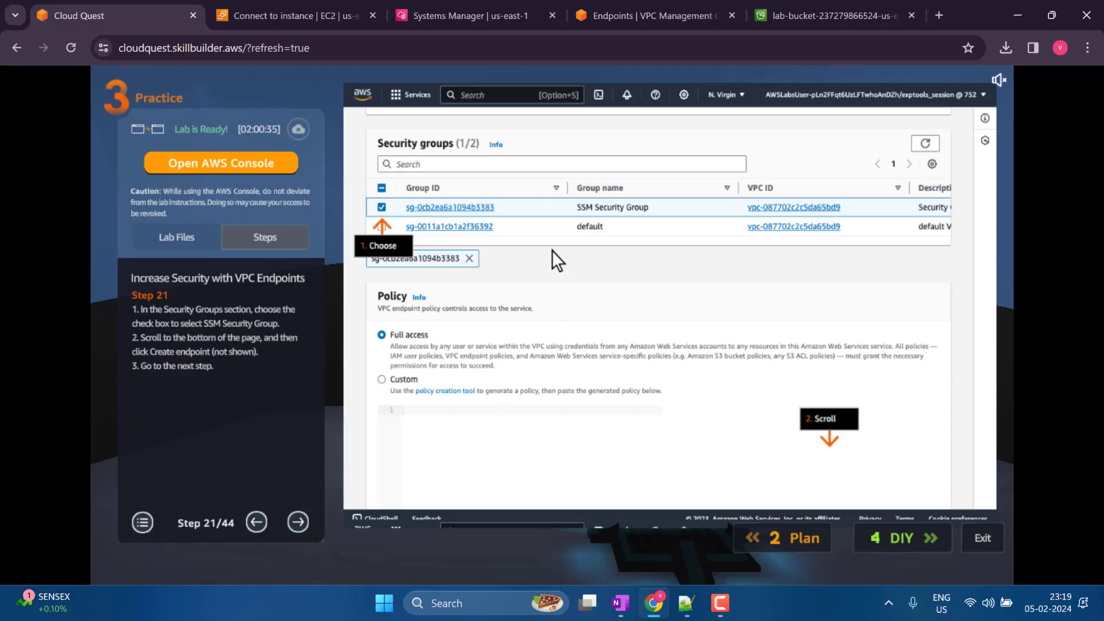
In the VPC console, replace SSMEndpoint's default security group with SSM Security Group
left_click(478, 7)
left_click(629, 6)
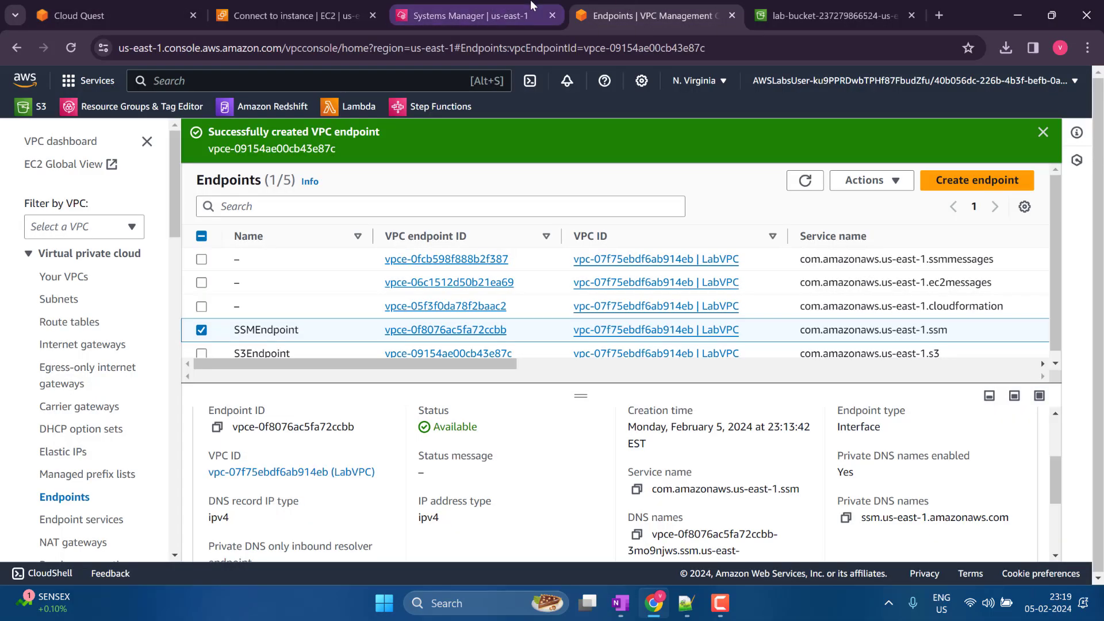
left_click(869, 180)
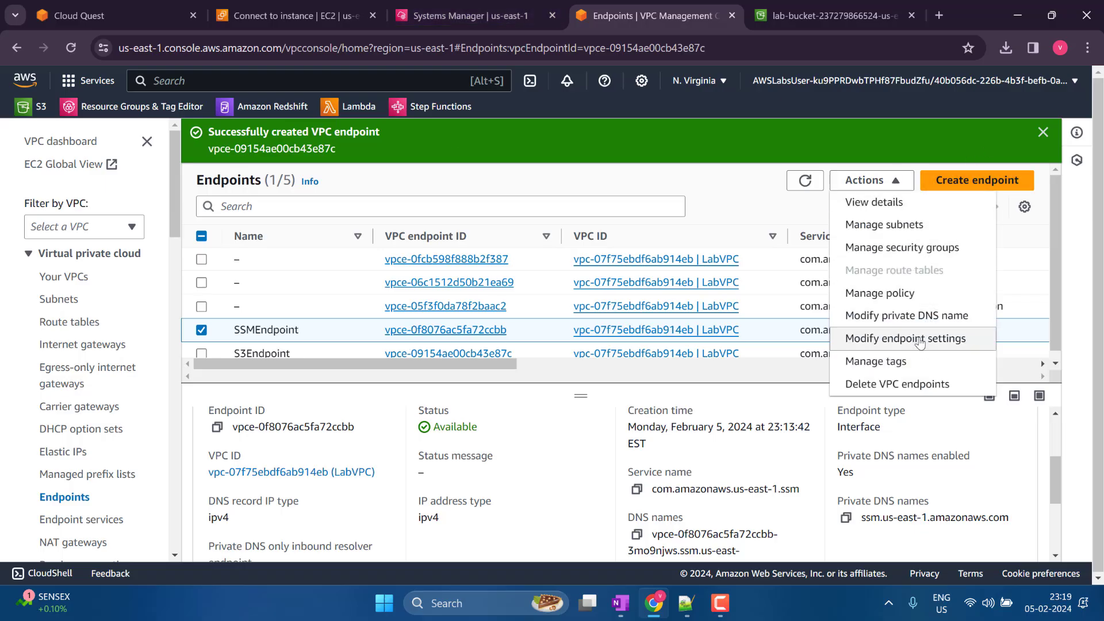
left_click(916, 247)
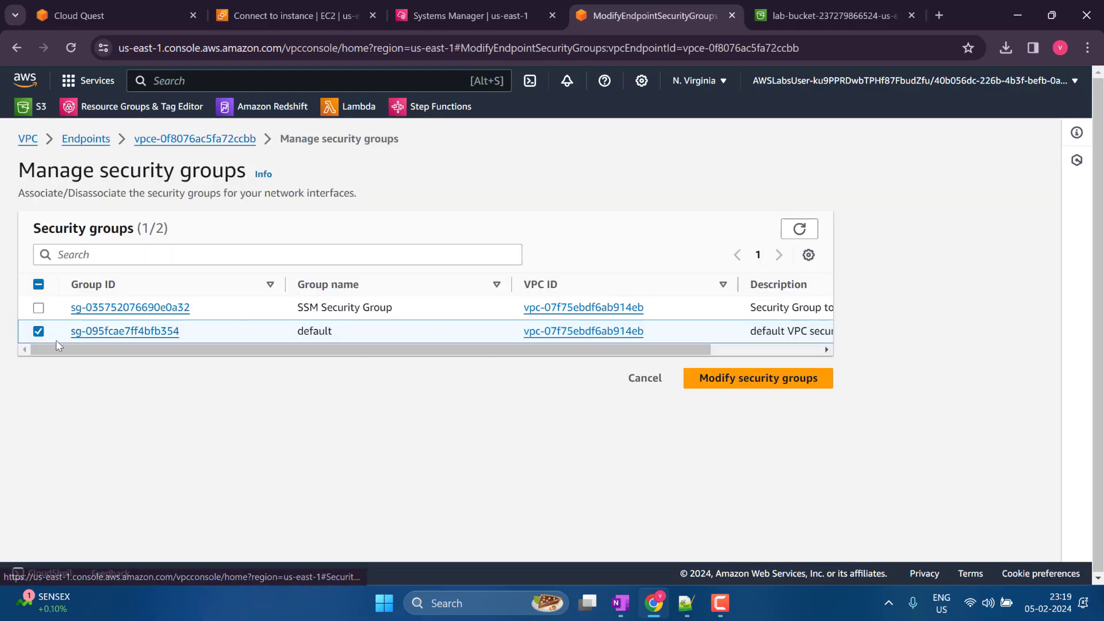
left_click(39, 331)
left_click(39, 307)
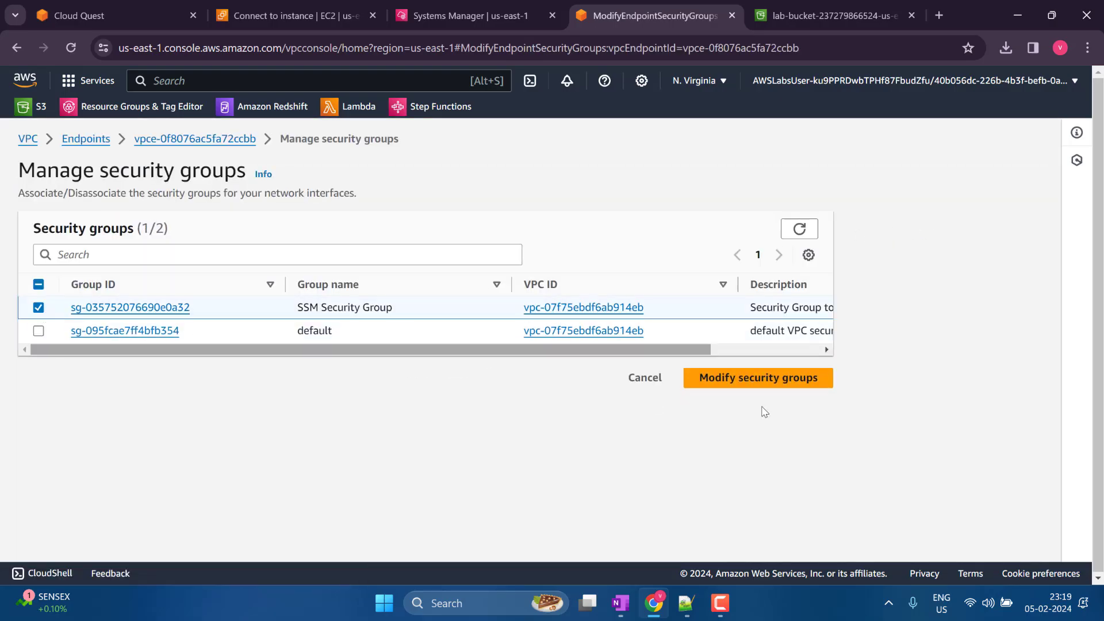
left_click(779, 383)
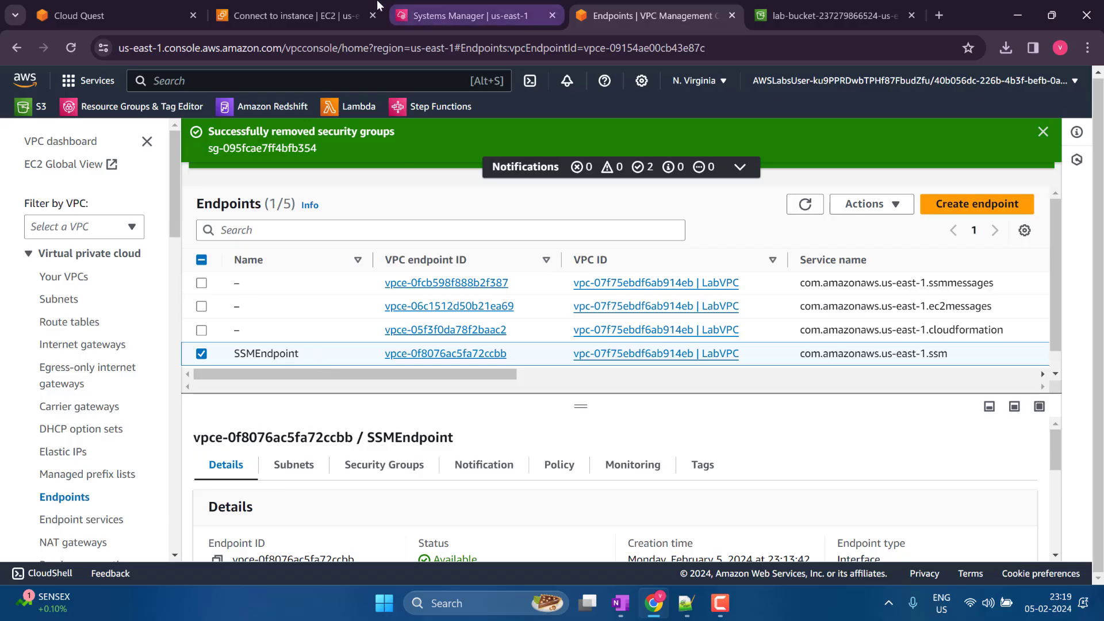
Return to the EC2 console and open its security groups
left_click(345, 7)
left_click(173, 8)
left_click(226, 10)
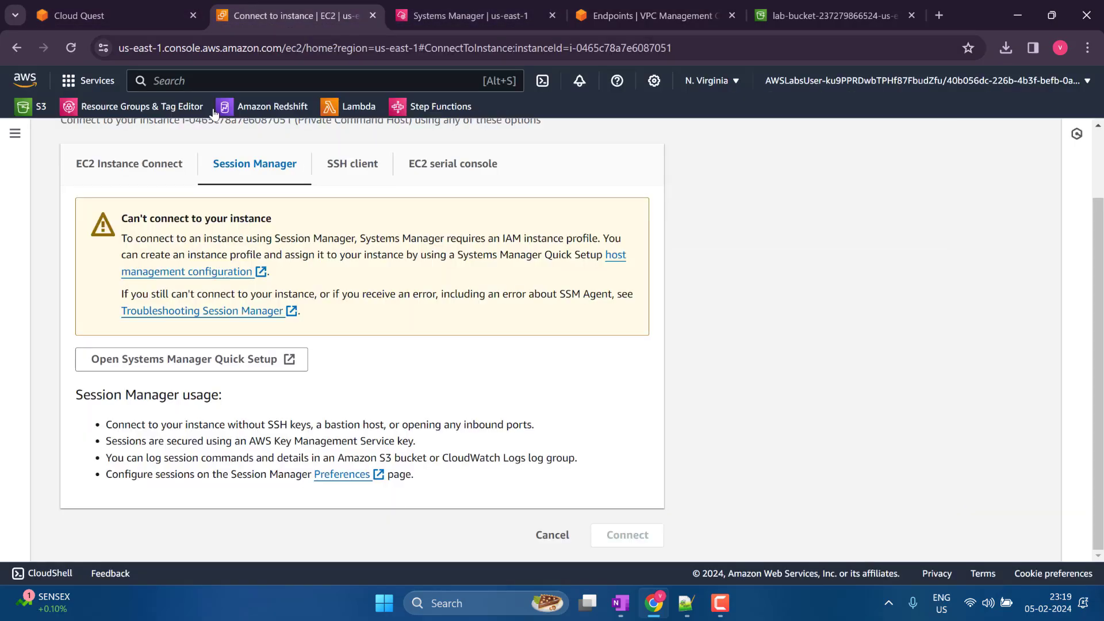
scroll(48, 220, "up", 2)
left_click(12, 135)
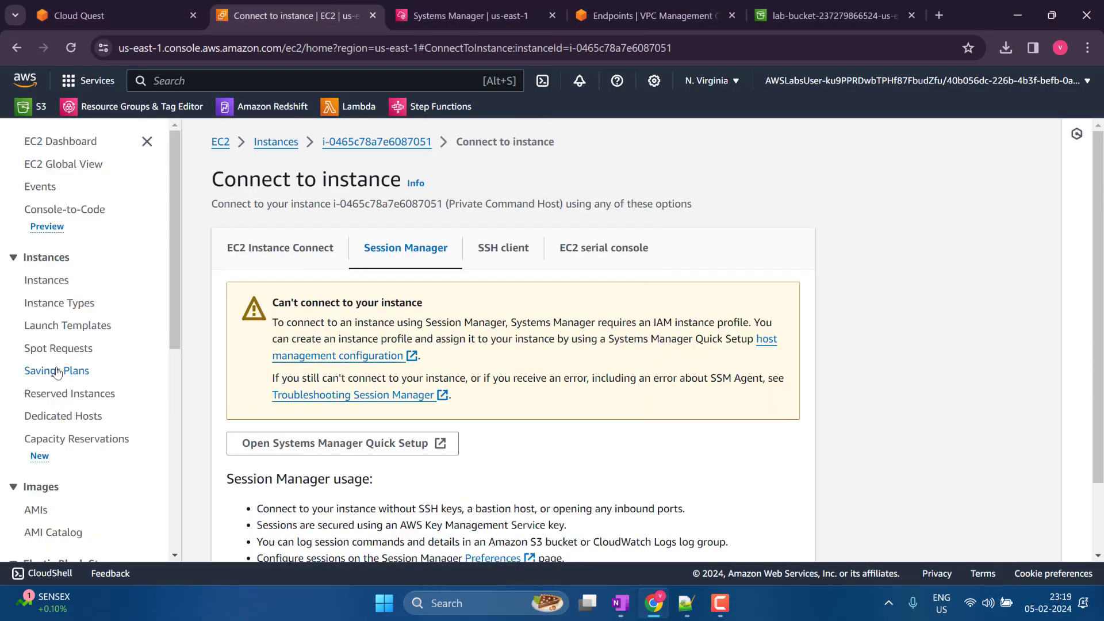
scroll(79, 287, "down", 6)
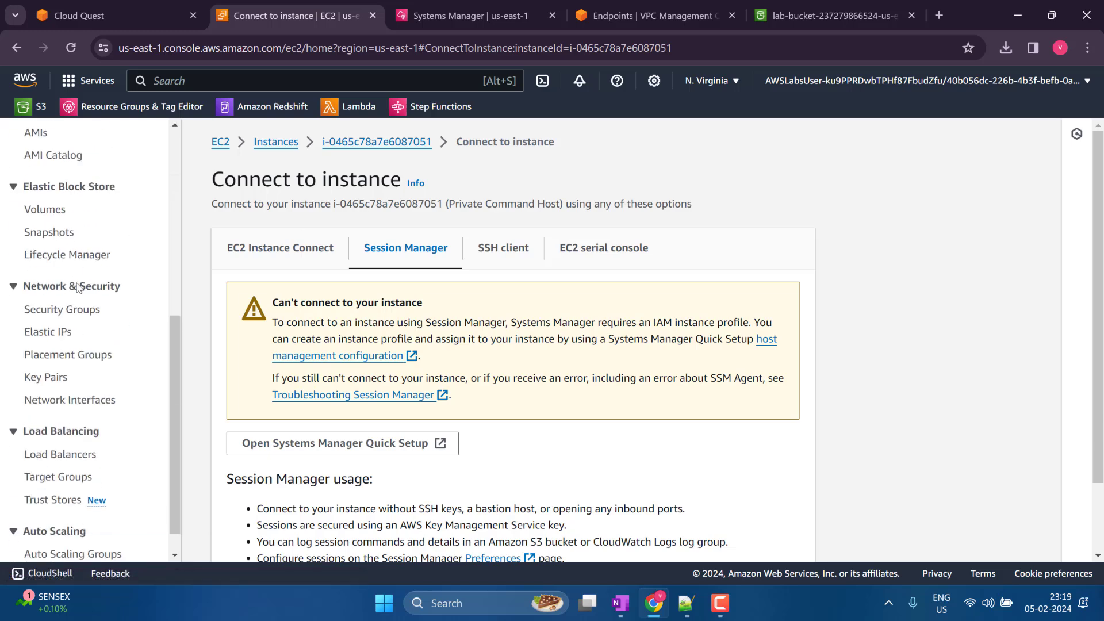
left_click(68, 314)
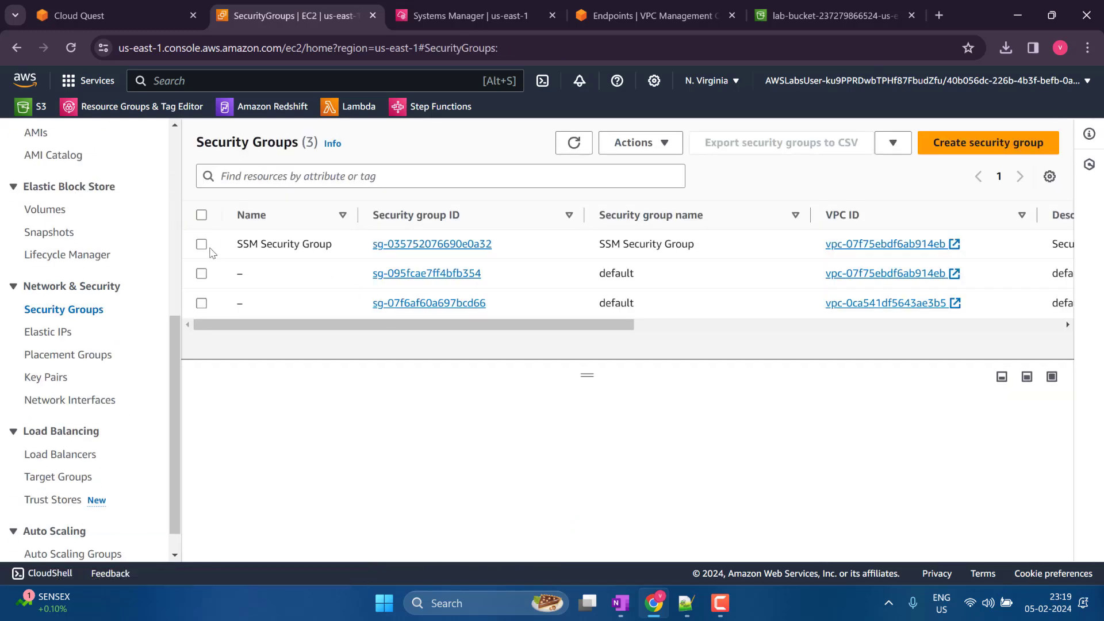
Select SSM Security Group, then refresh and inspect its inbound rules
left_click(202, 244)
scroll(386, 488, "down", 2)
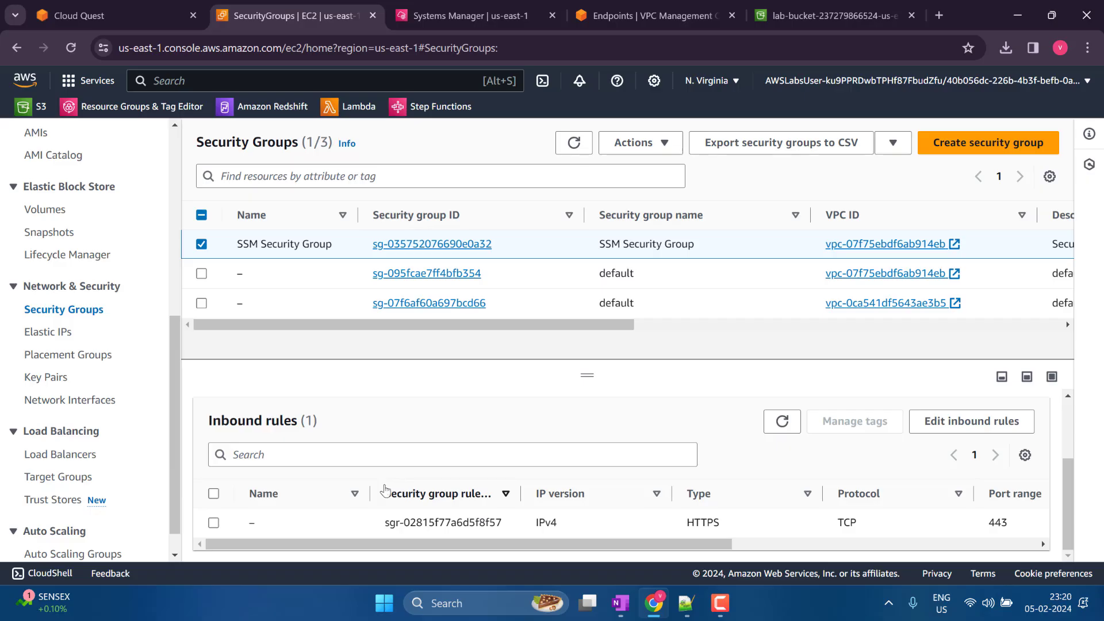
left_click_drag(451, 544, 160, 539)
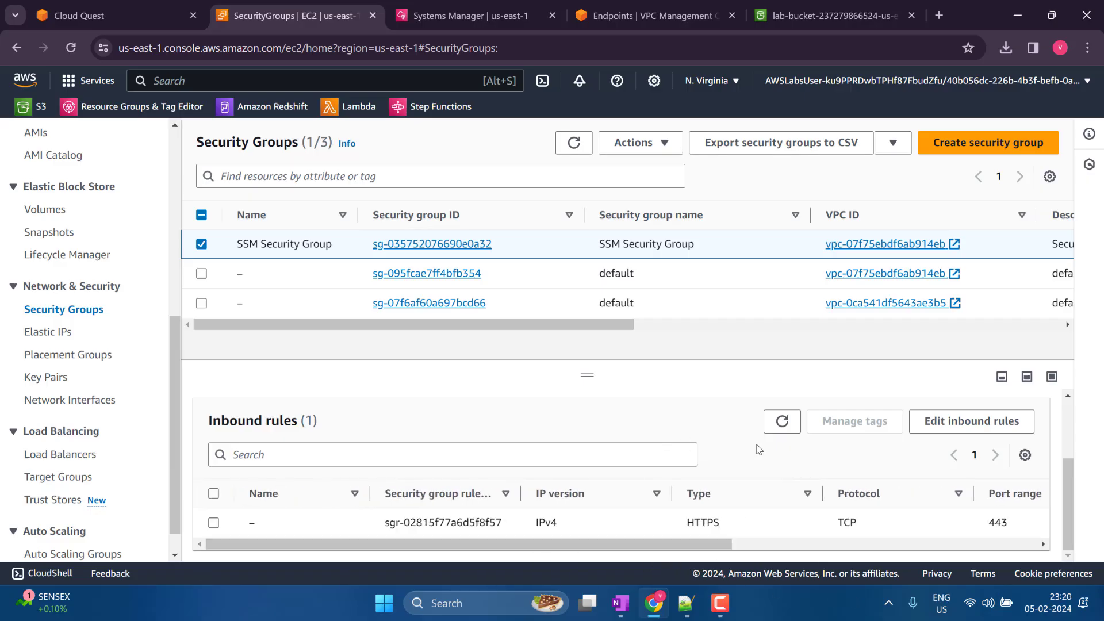
left_click(782, 421)
left_click(782, 422)
Return to the VPC endpoints, dismiss the success alert, refresh the list and check which security groups are assigned to SSMEndpoint
left_click(718, 5)
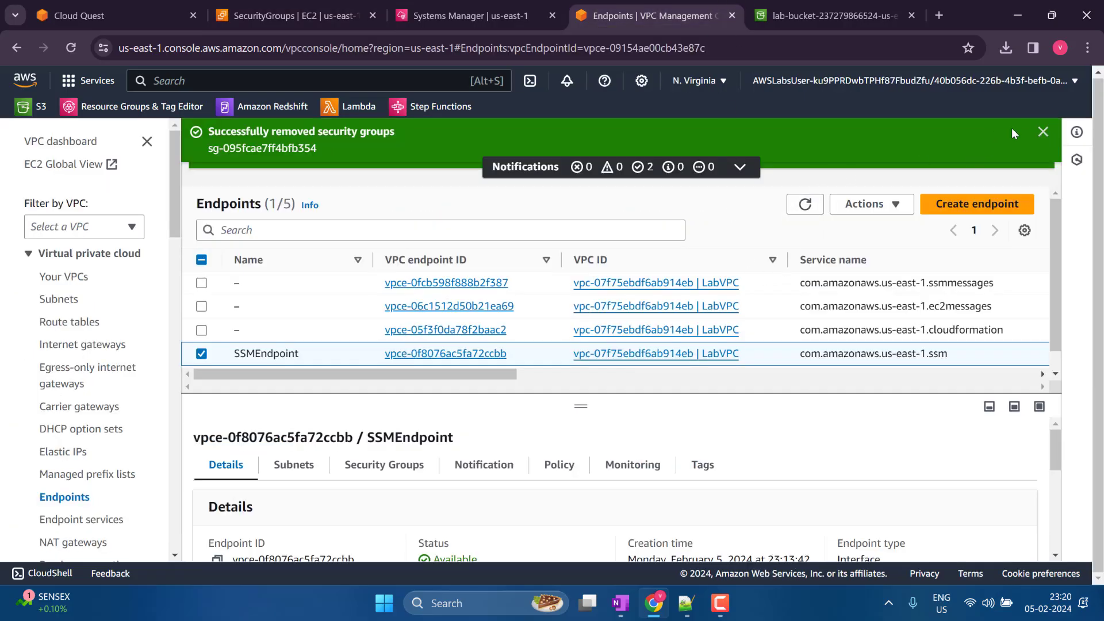
left_click(1043, 132)
left_click(1043, 131)
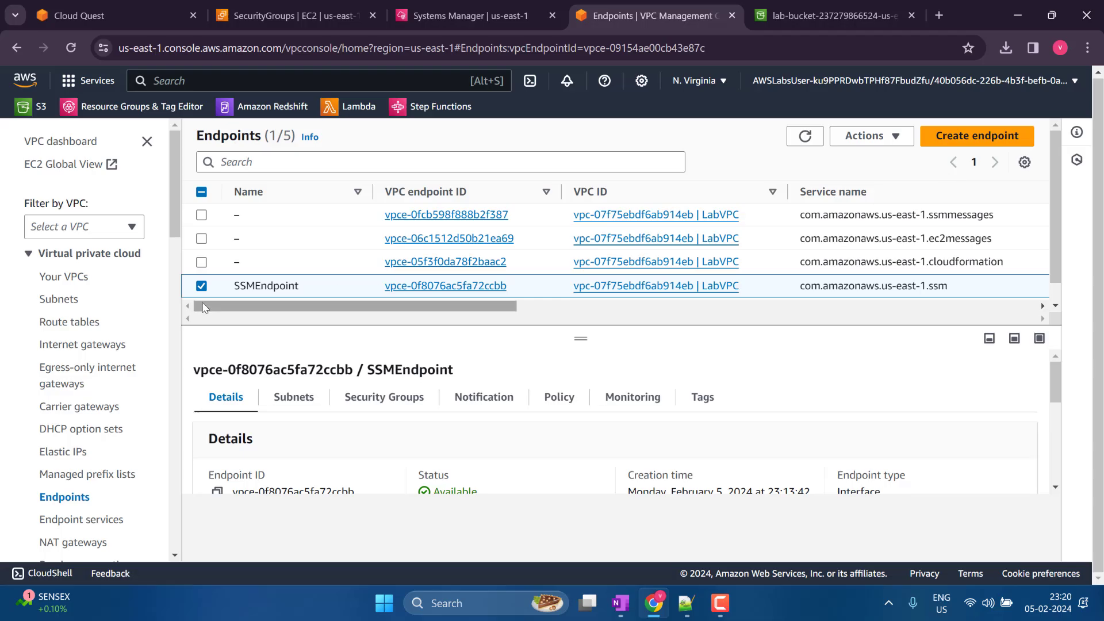
scroll(390, 428, "down", 1)
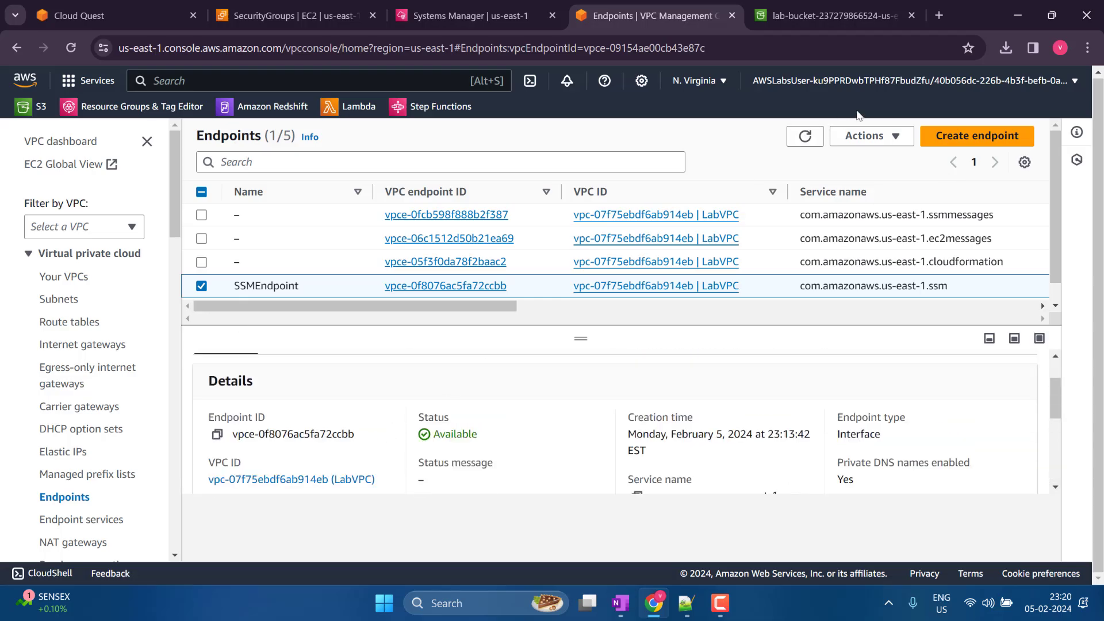
left_click(805, 136)
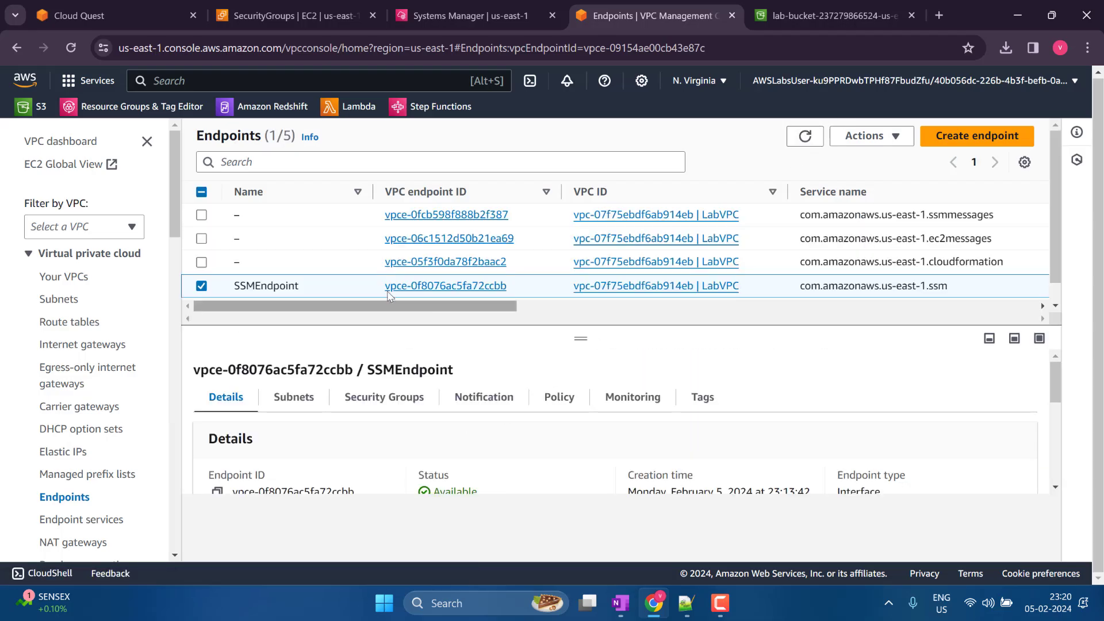
left_click_drag(389, 305, 1017, 356)
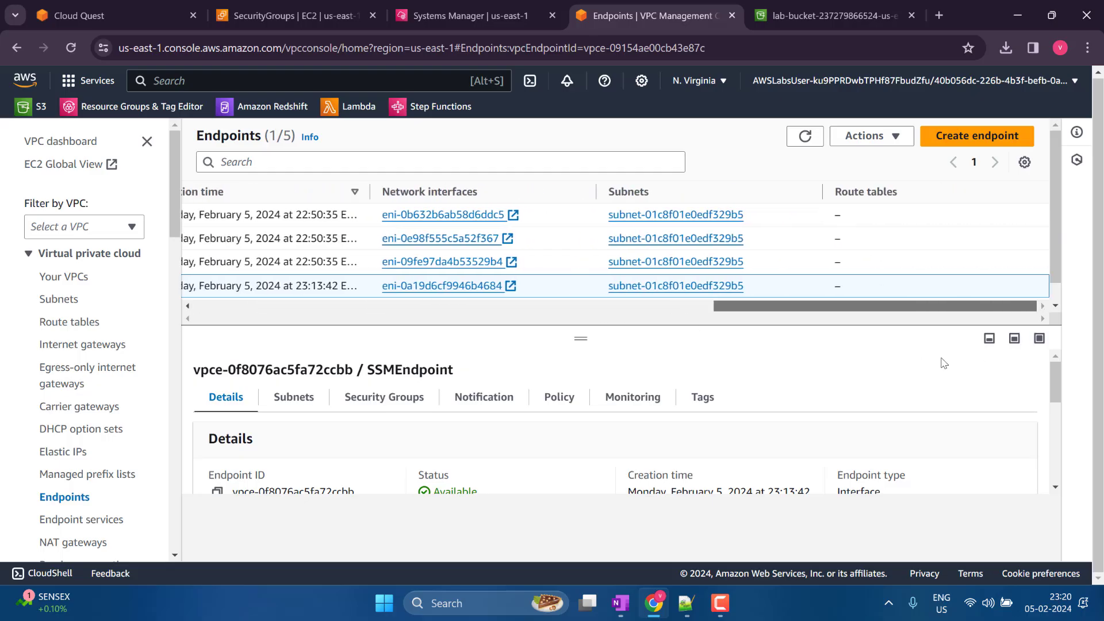
scroll(599, 439, "down", 3)
scroll(574, 426, "up", 3)
left_click(402, 397)
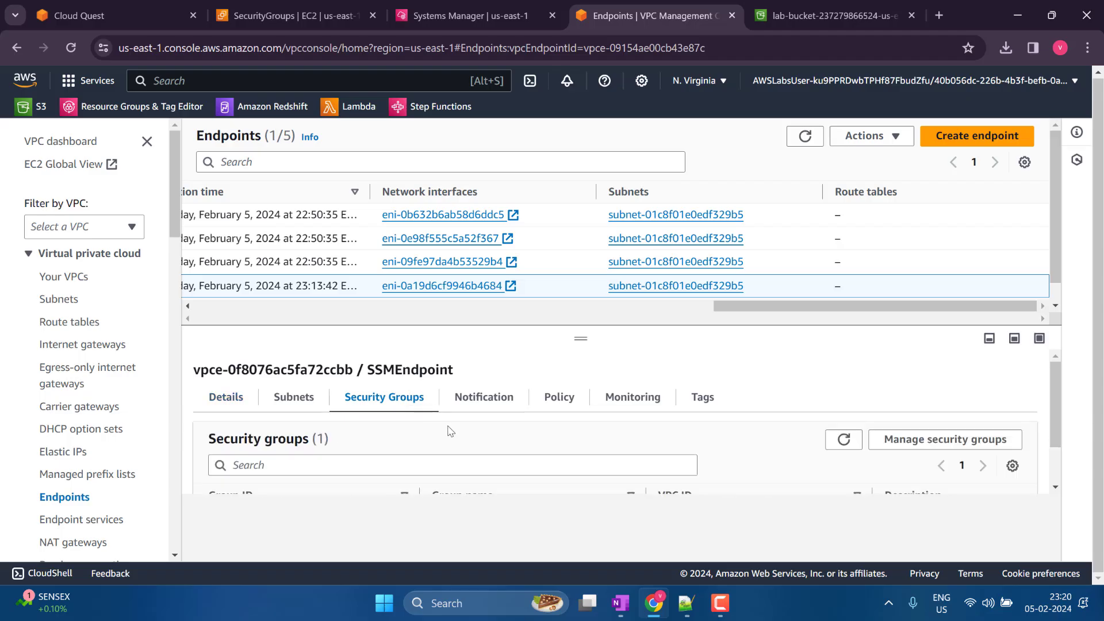
scroll(451, 431, "down", 2)
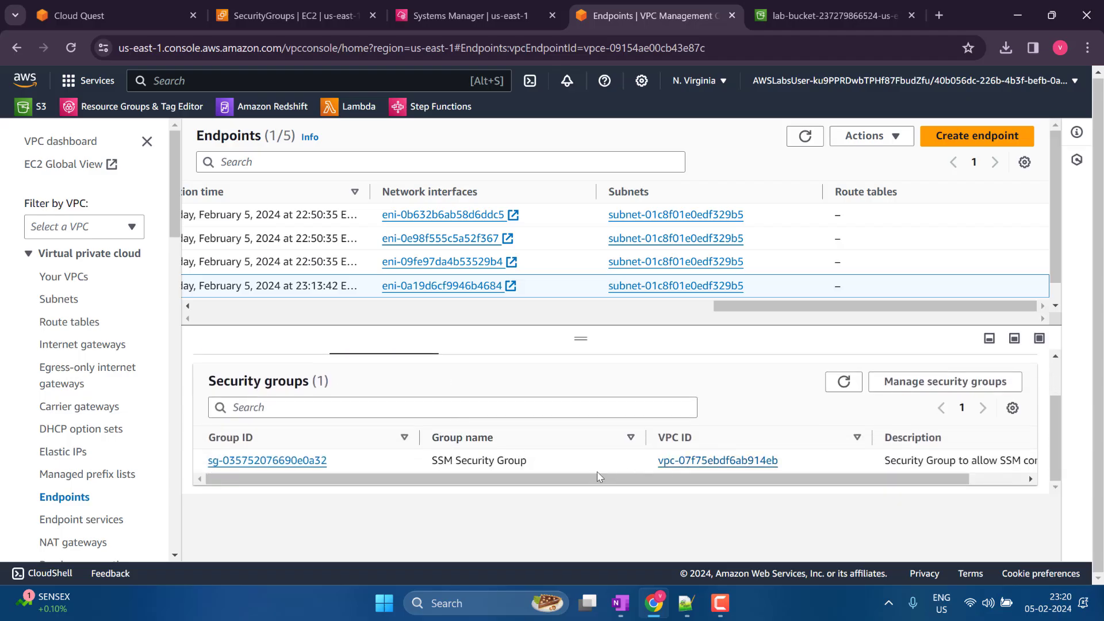
left_click_drag(551, 485, 359, 489)
Switch back to the EC2 security groups and refresh SSM Security Group's inbound rules again
left_click(92, 15)
left_click(287, 16)
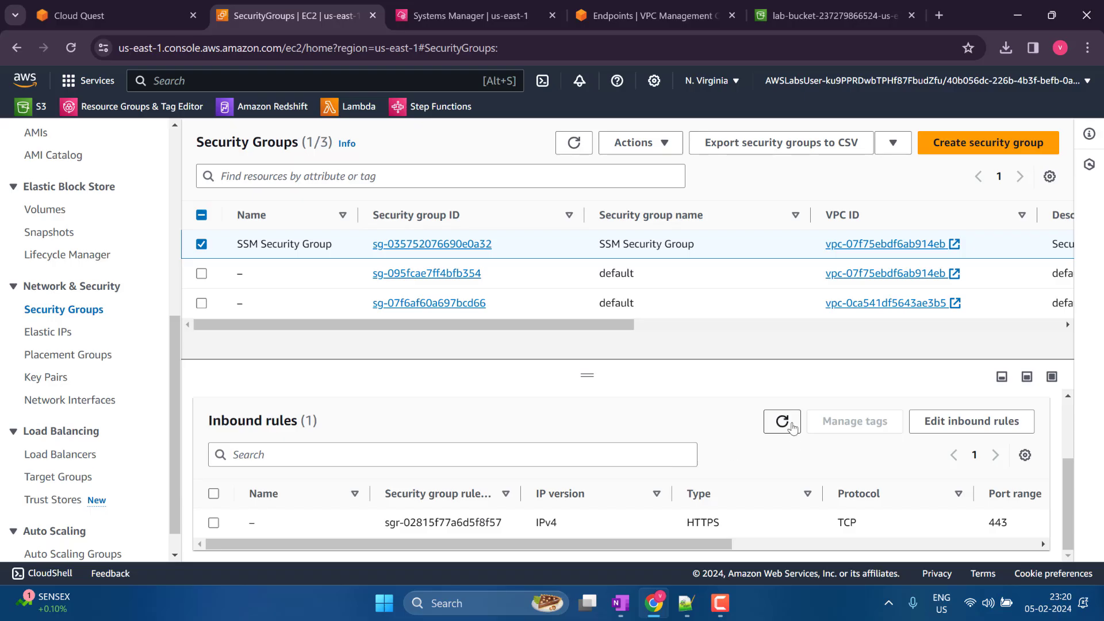
left_click(782, 422)
left_click(782, 421)
From the running EC2 instances, open the connection page for Private Command Host, reload it and check the Session Manager option
scroll(109, 239, "up", 6)
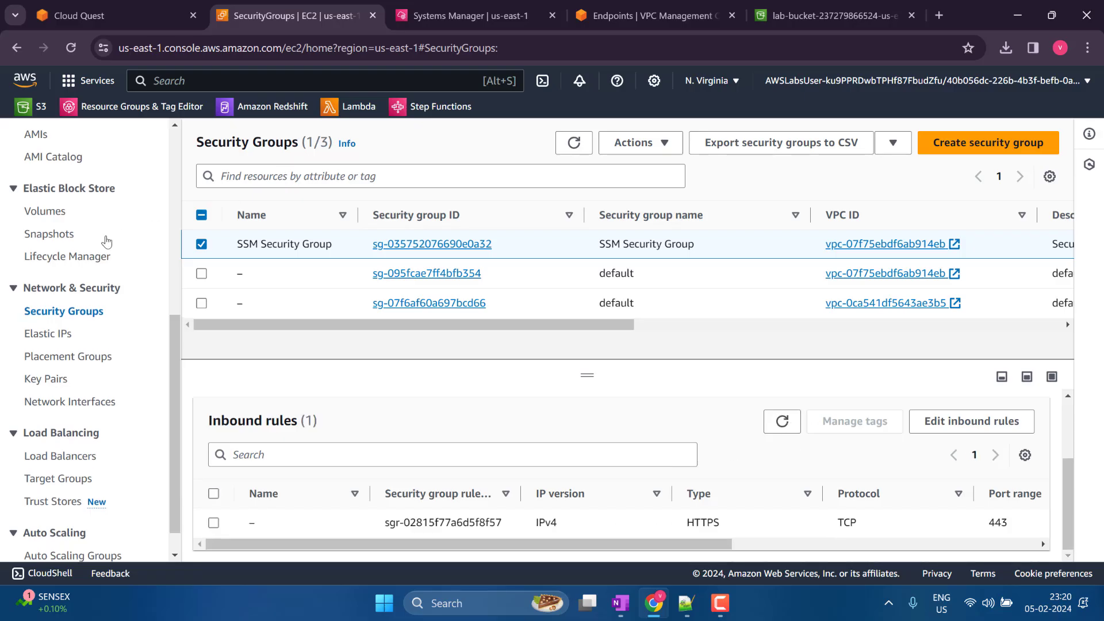
left_click(73, 144)
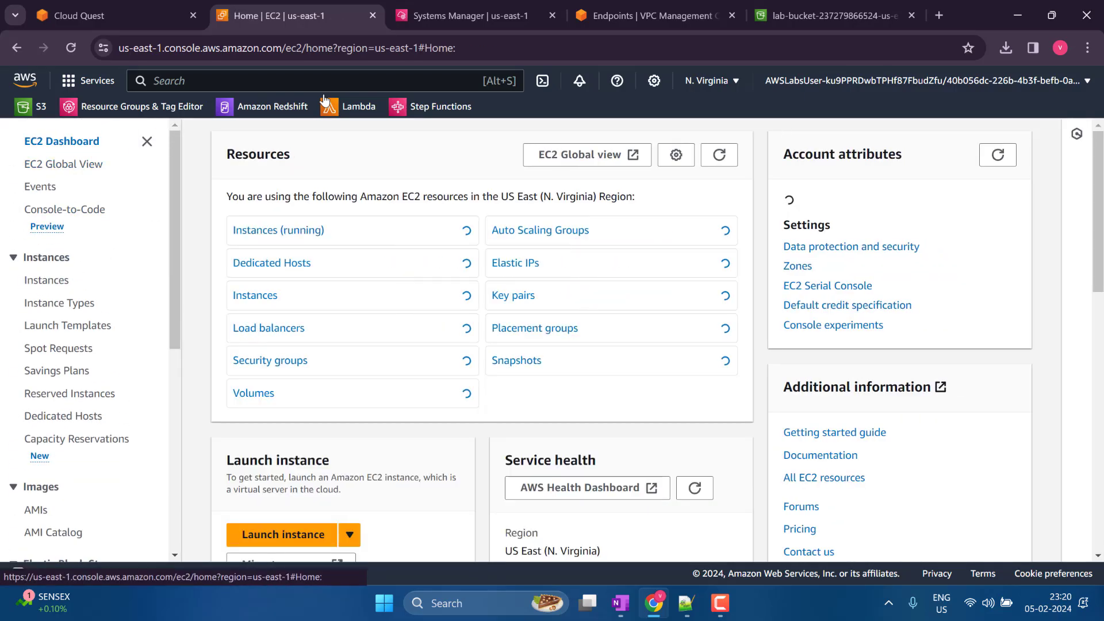
left_click(290, 228)
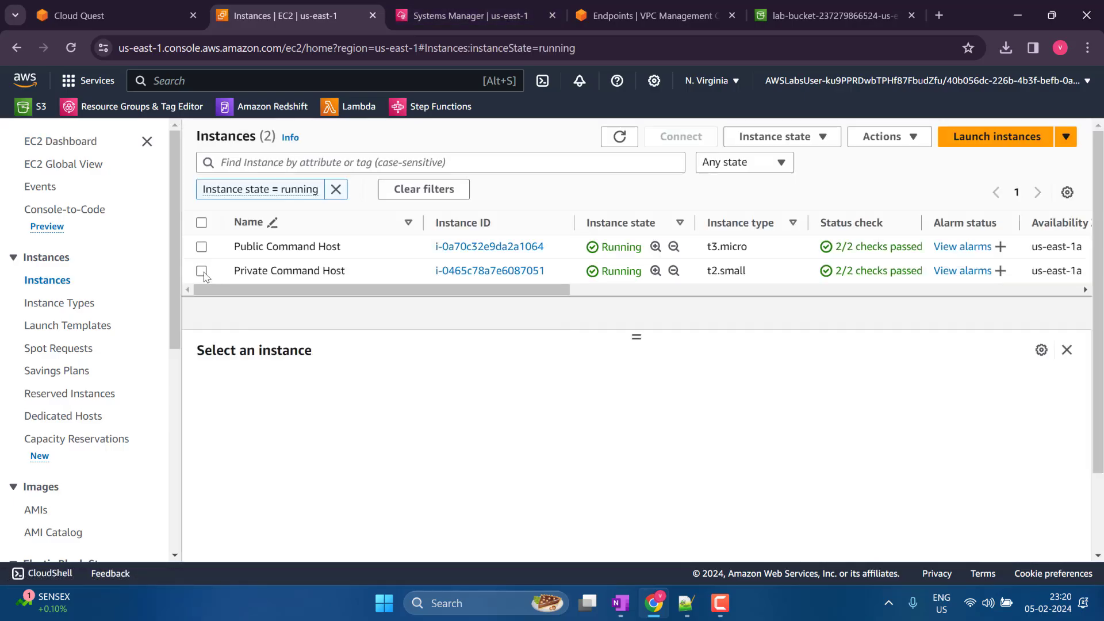
left_click(202, 271)
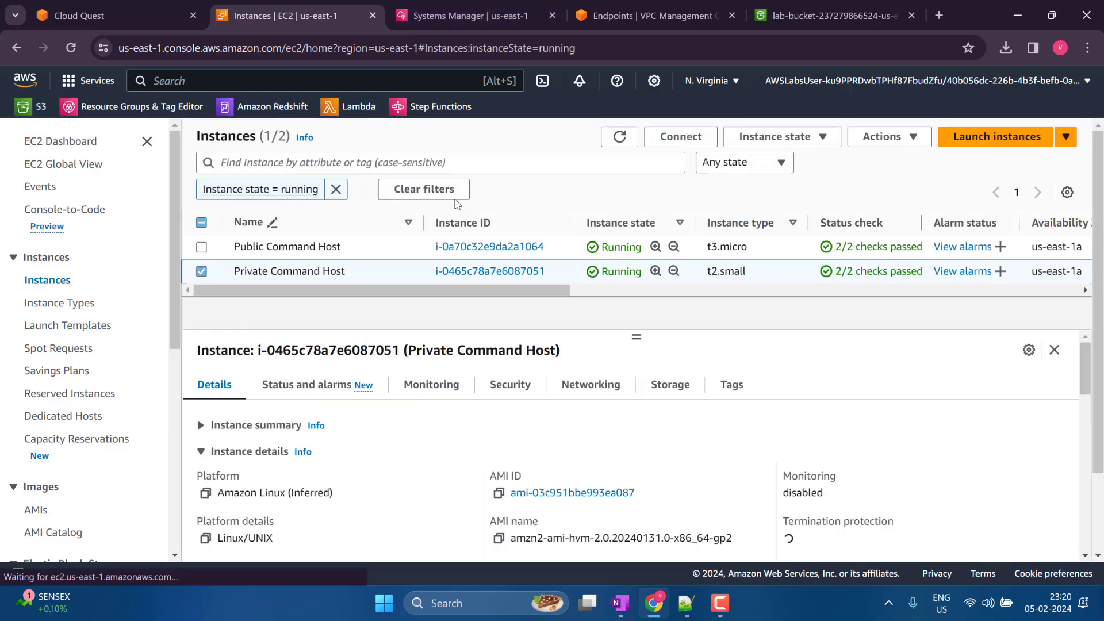
left_click(682, 140)
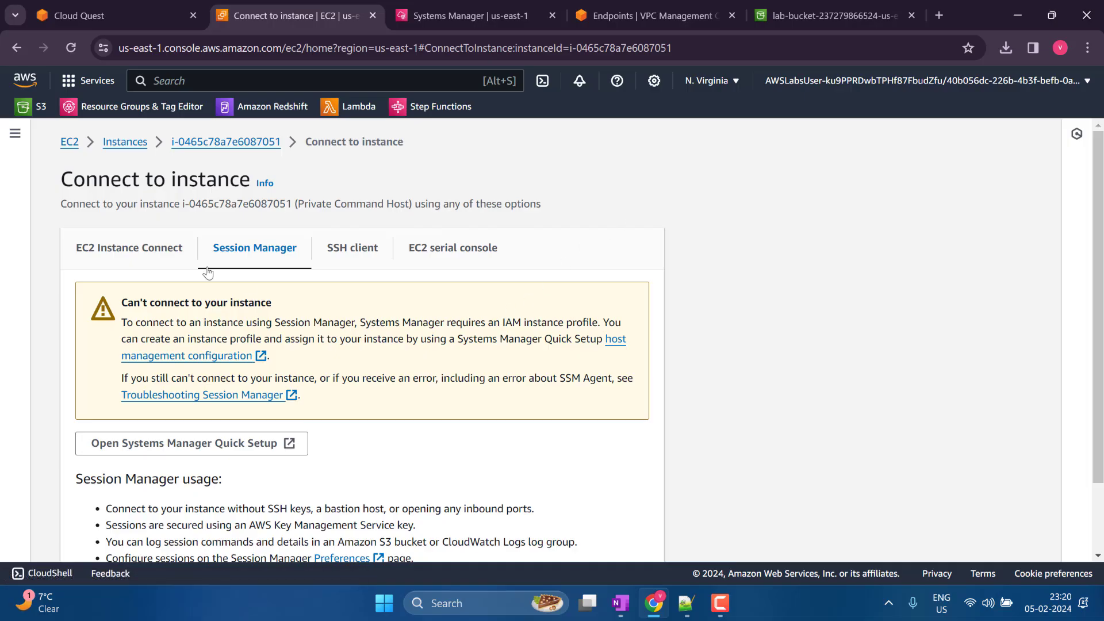
scroll(345, 306, "down", 2)
left_click(71, 47)
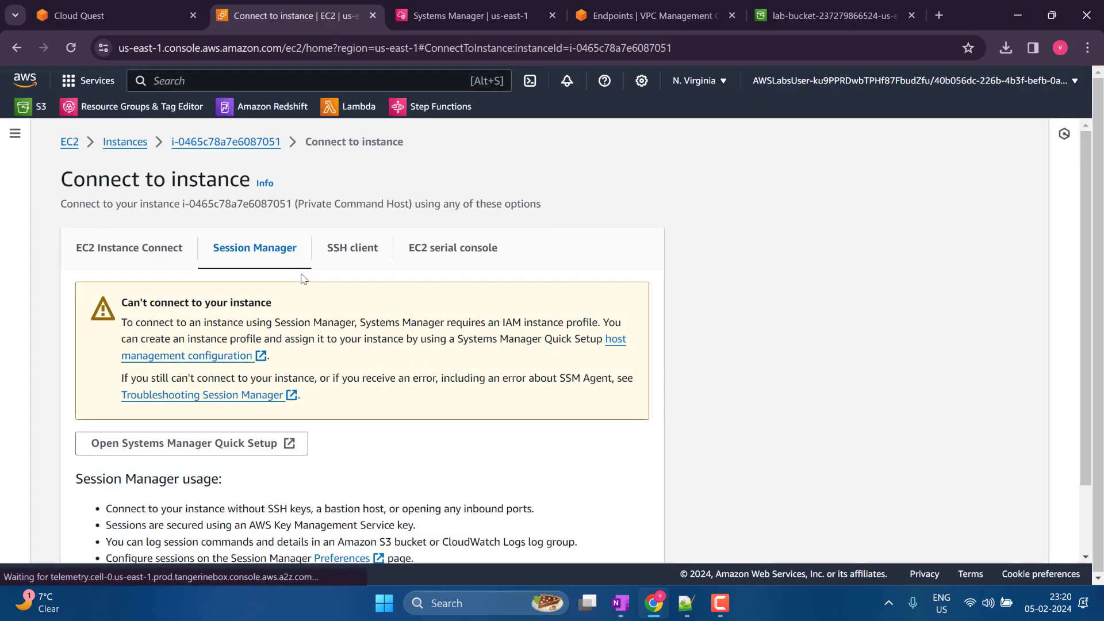
scroll(303, 281, "down", 1)
Open SSMEndpoint's details page in the VPC console and check its status and status message
left_click(456, 13)
left_click(632, 15)
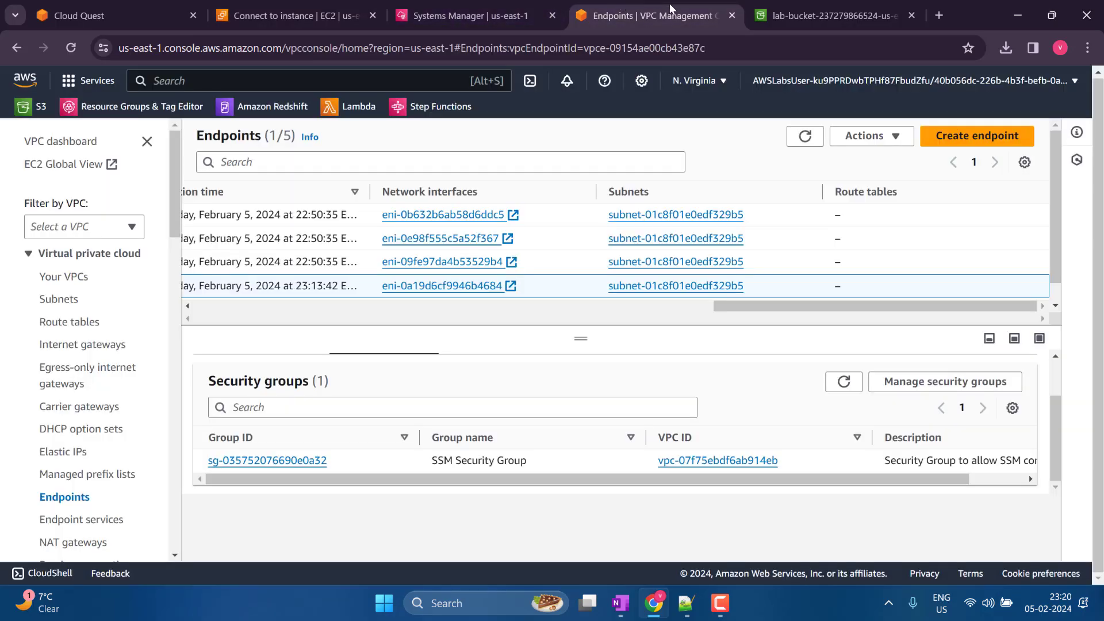
left_click_drag(741, 311, 152, 304)
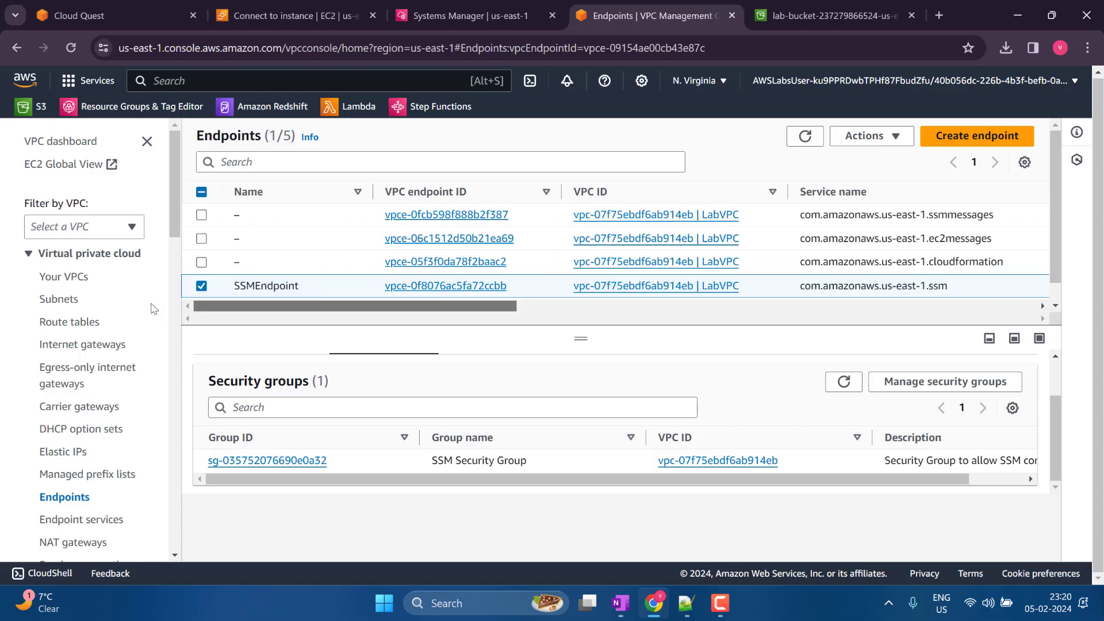
left_click(428, 287)
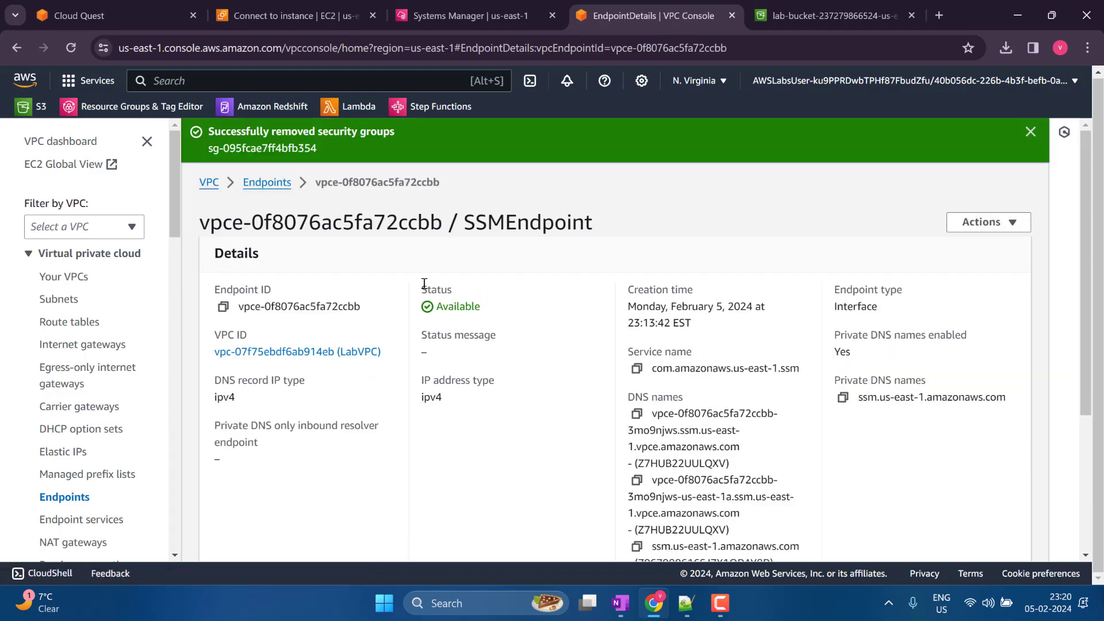
double_click(452, 310)
left_click(458, 349)
left_click_drag(445, 357, 396, 357)
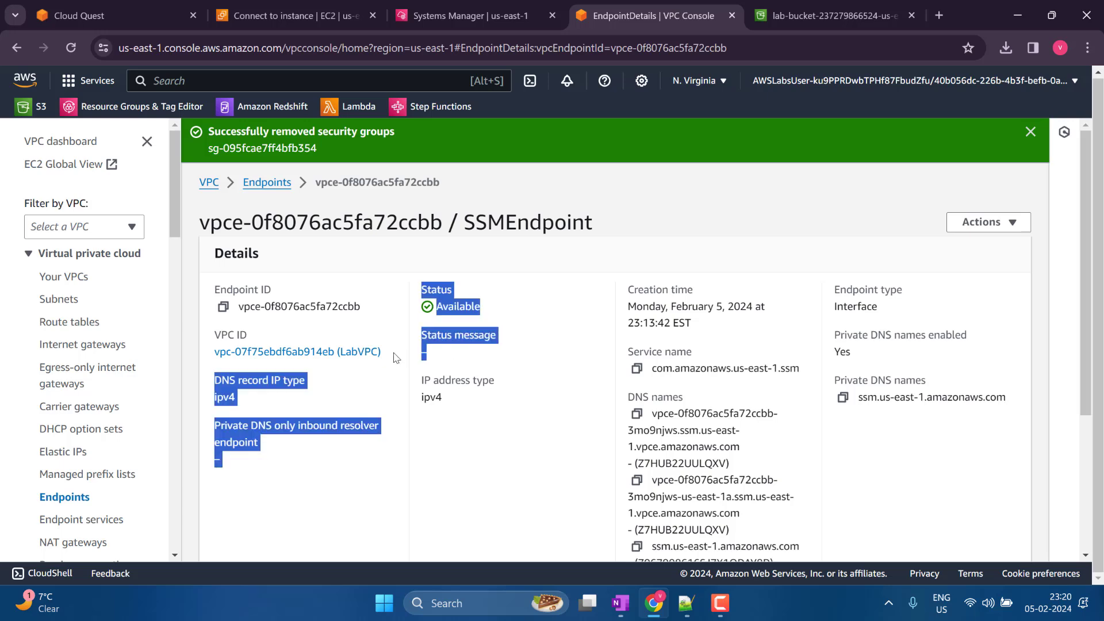
left_click(449, 361)
Switch to the Cloud Quest lab and read practice steps 22 to 24
left_click(71, 14)
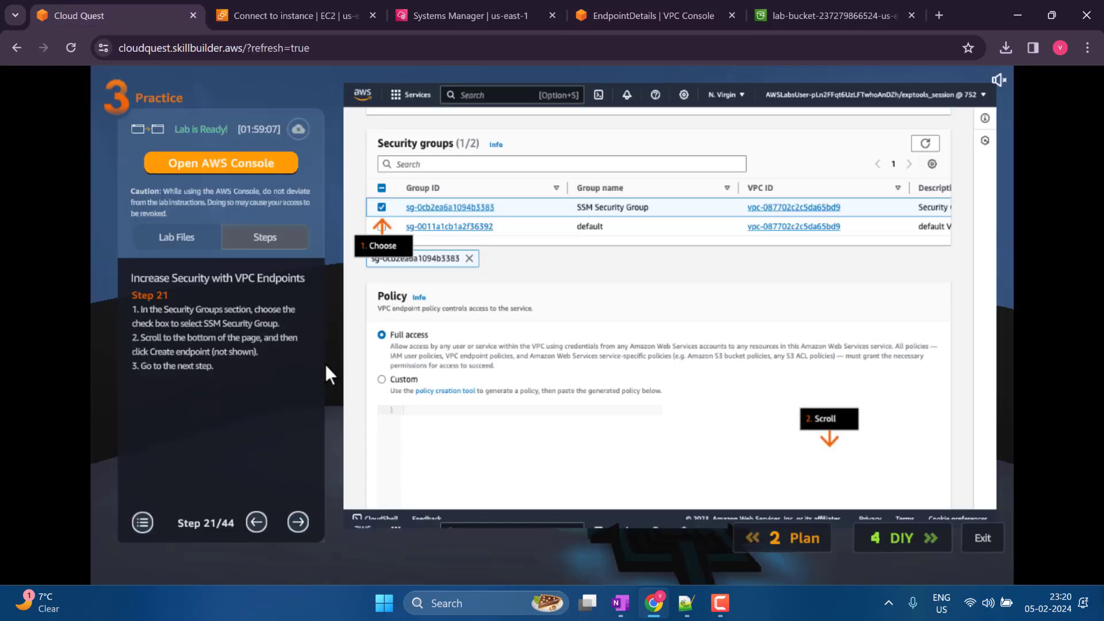
left_click(298, 522)
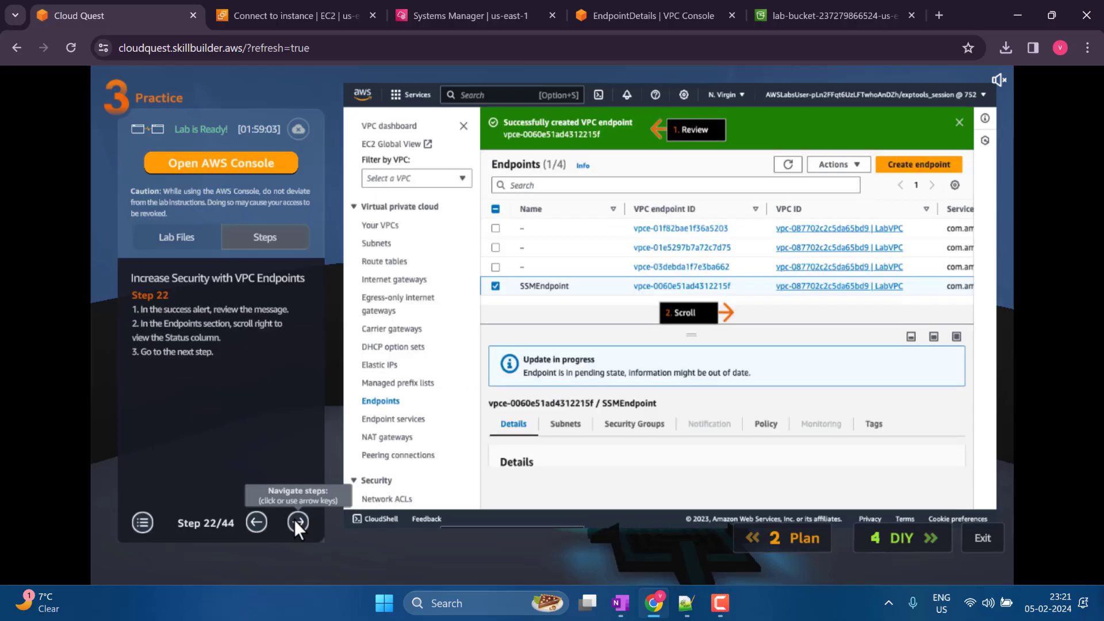
left_click(297, 522)
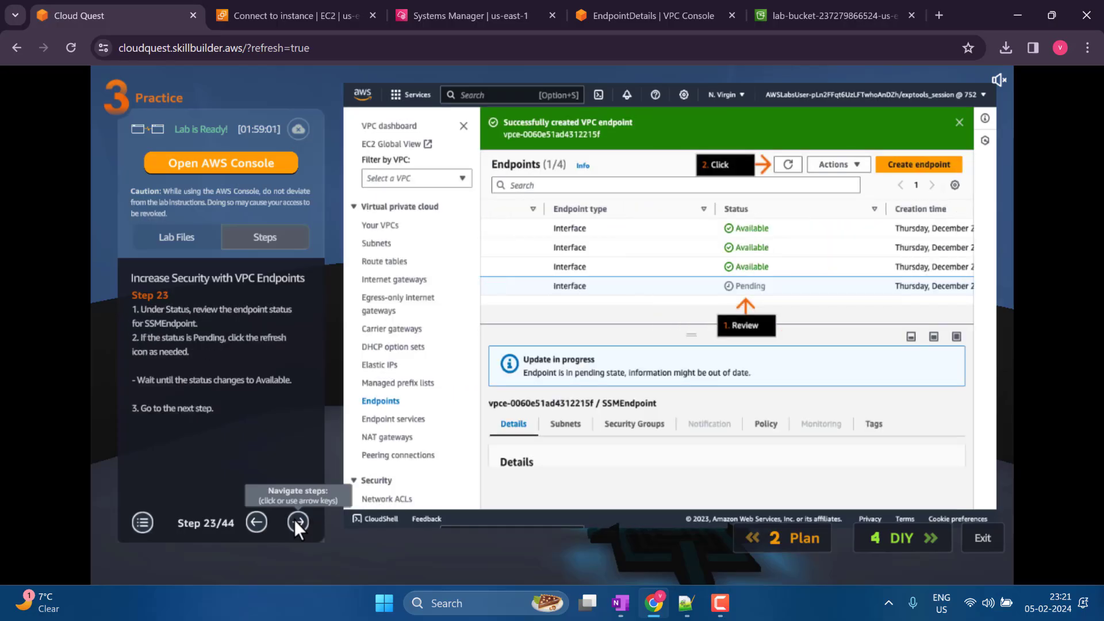
left_click(297, 522)
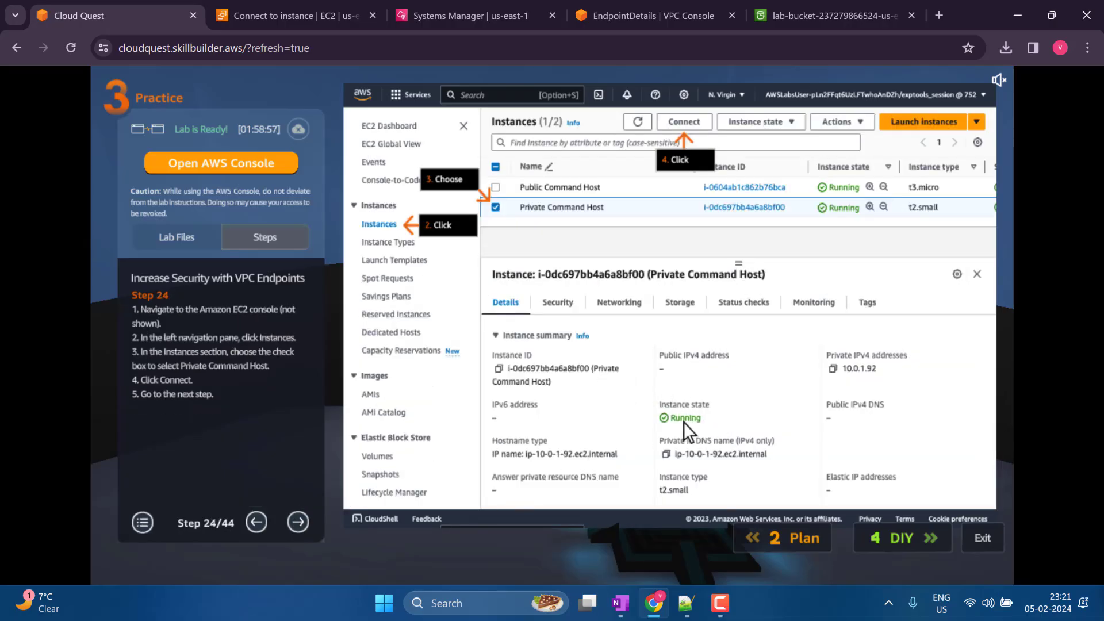
Return from SSMEndpoint's details to the VPC endpoints list, refresh it and review the endpoint's remaining columns
left_click(643, 4)
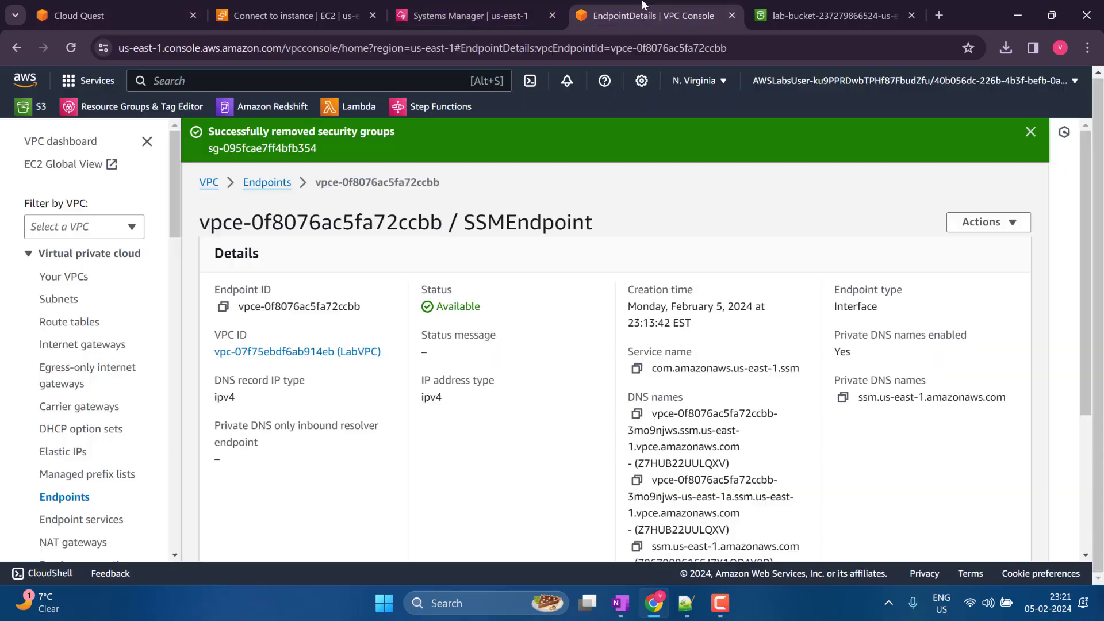
left_click(1030, 132)
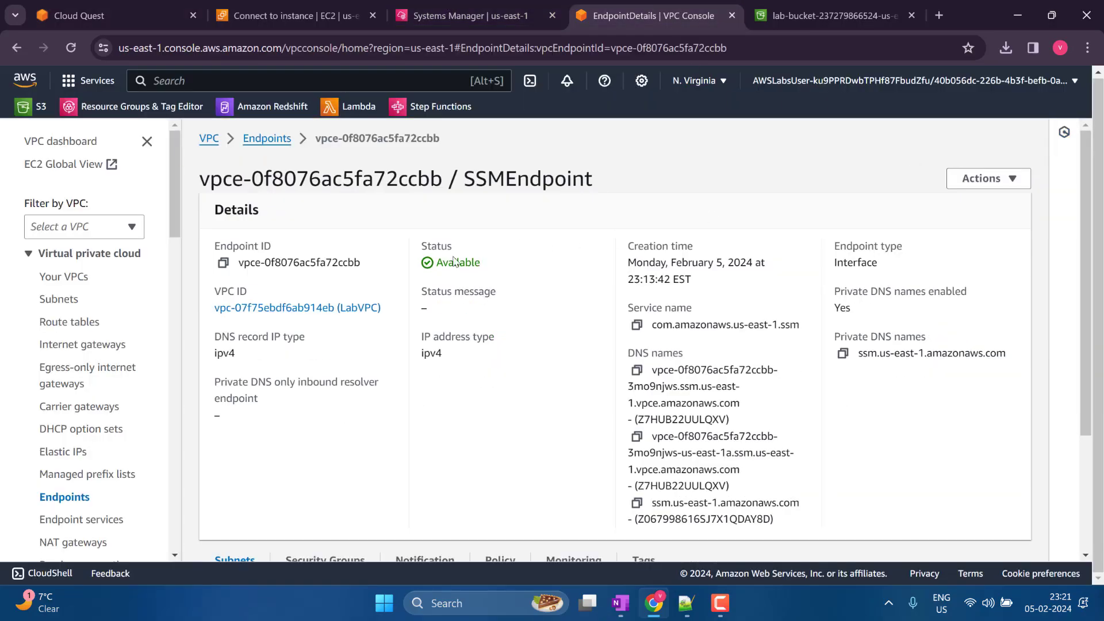
left_click(263, 139)
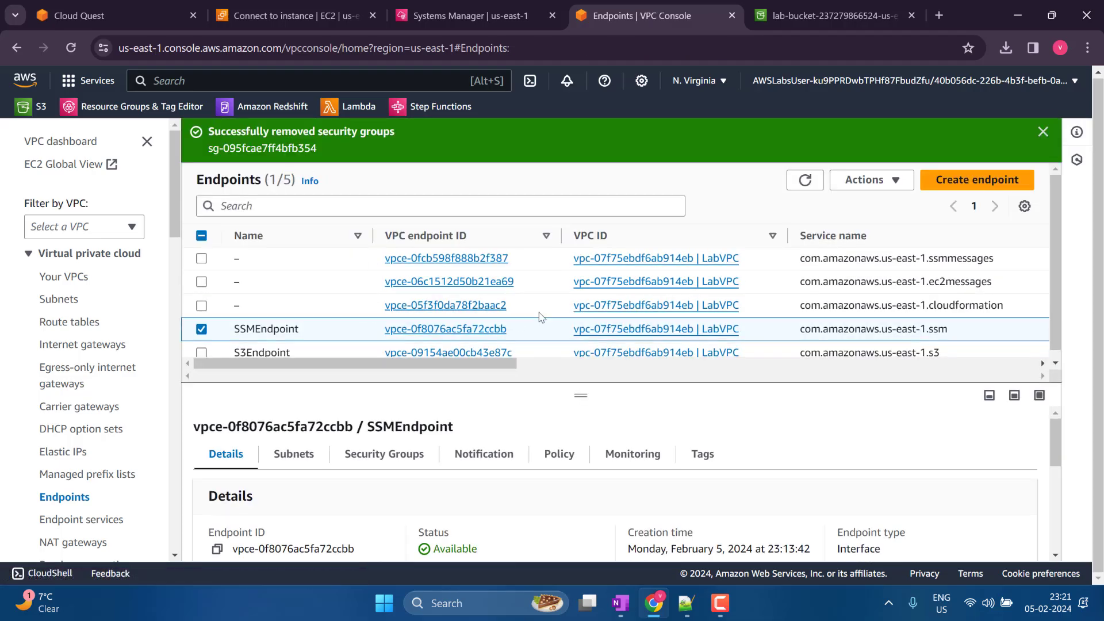
left_click(807, 181)
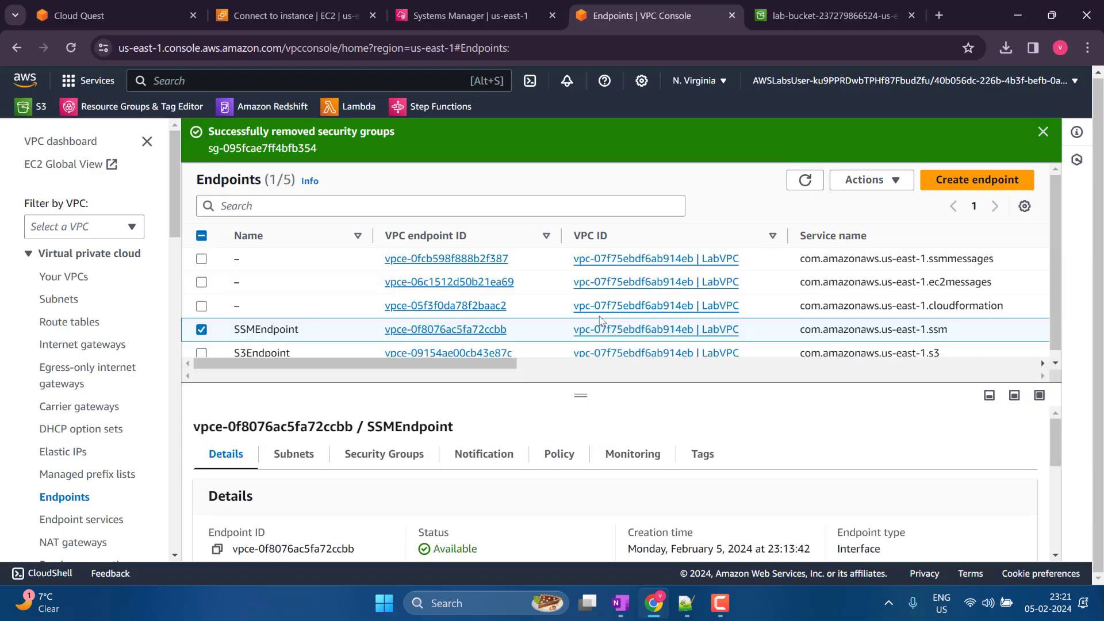
left_click_drag(378, 360, 855, 404)
Reload Private Command Host's EC2 connection page and check again whether Session Manager is available
left_click(286, 4)
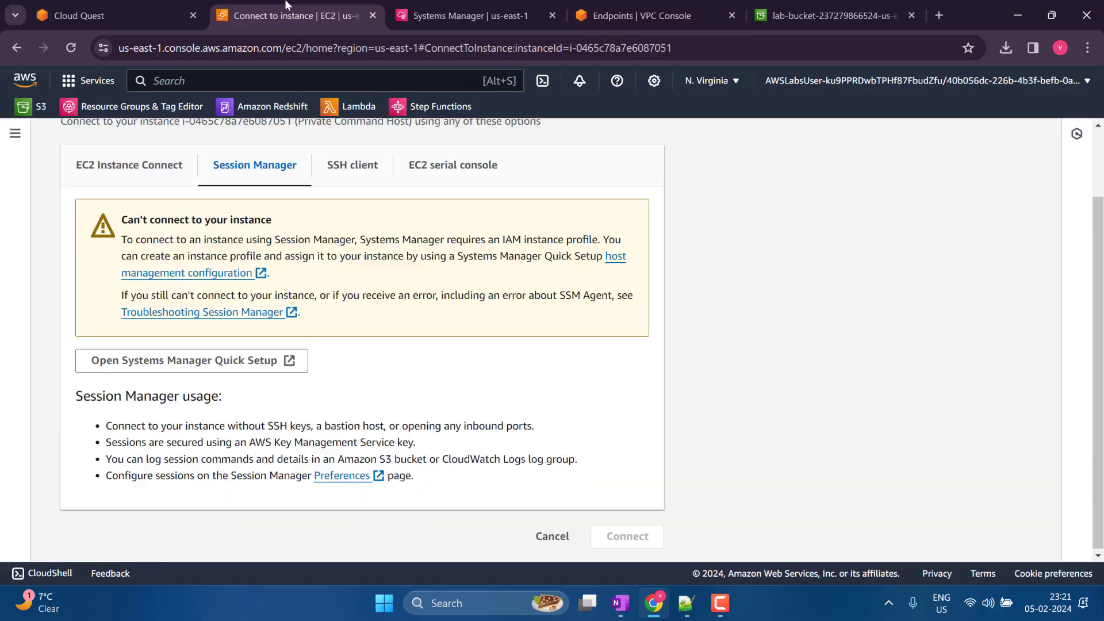
left_click(70, 47)
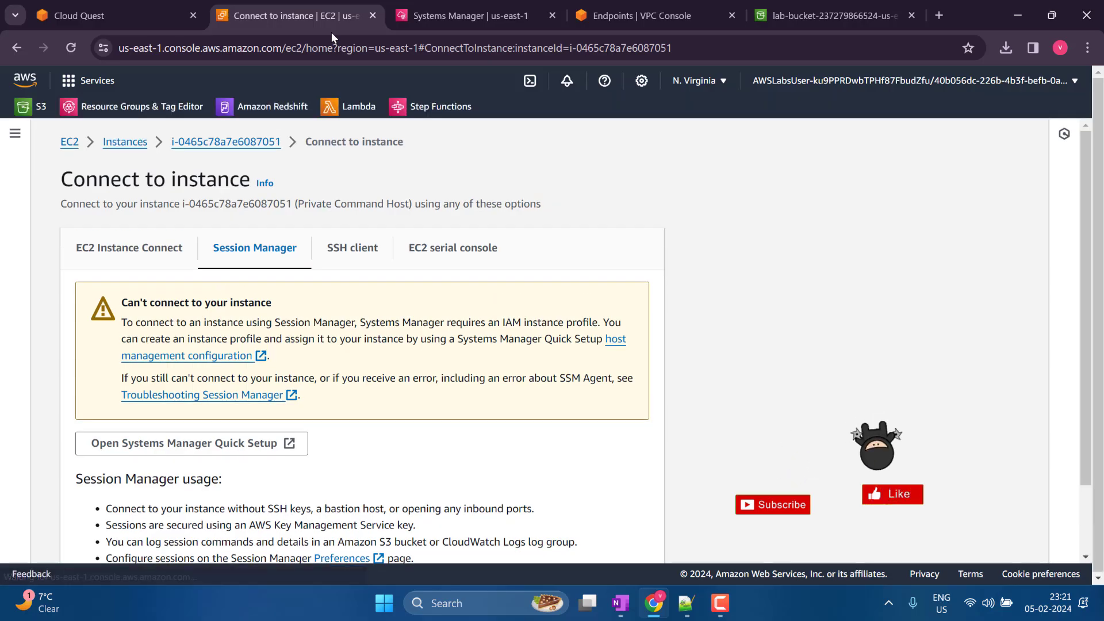
scroll(319, 247, "down", 2)
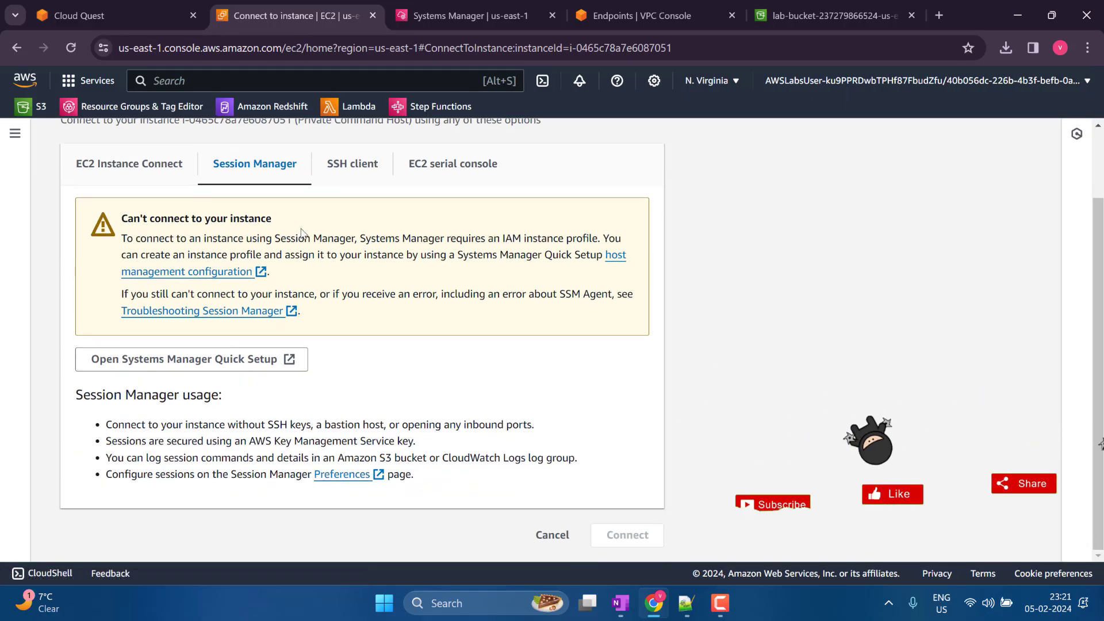
Leave Private Command Host's connection page and return to the list of EC2 instances
scroll(172, 158, "up", 2)
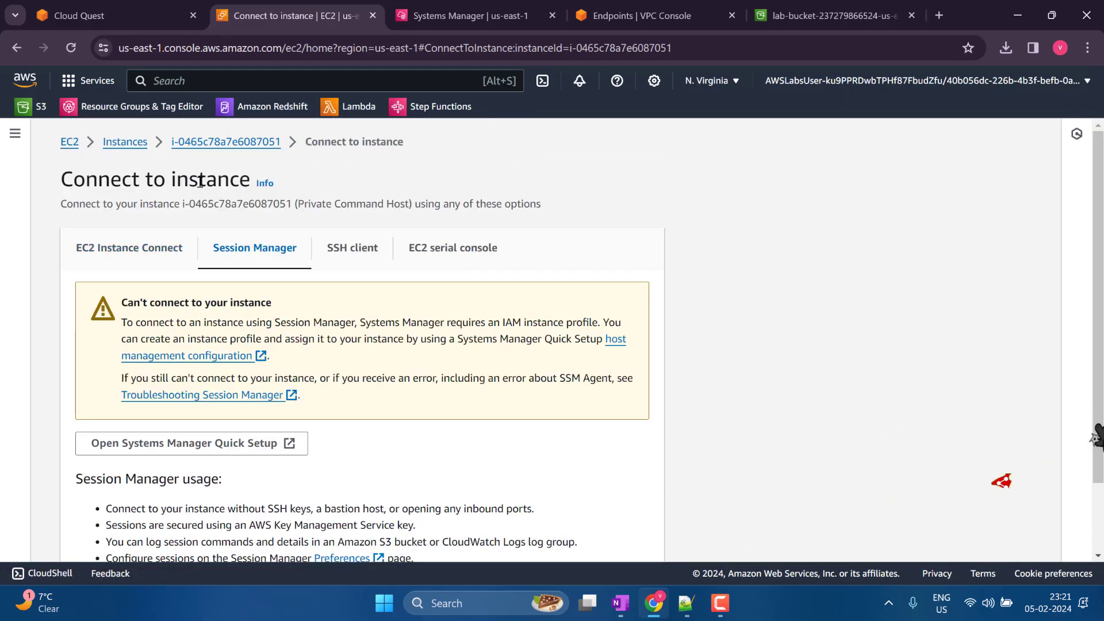
left_click(198, 144)
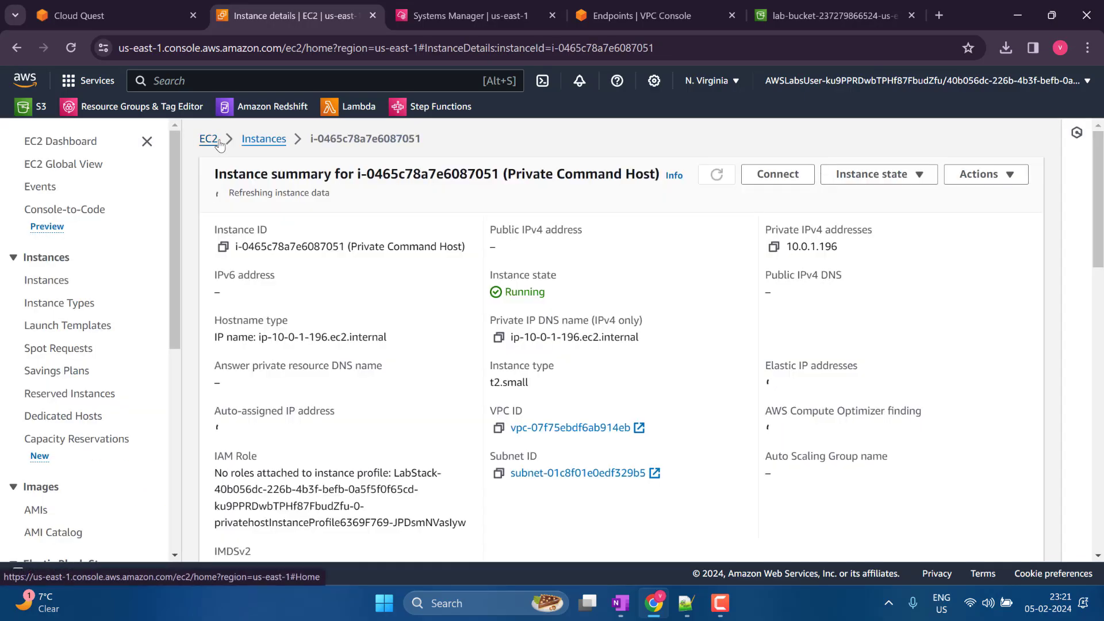
left_click(269, 142)
Switch to the Cloud Quest lab and read practice steps 24 and 25 on connecting through Session Manager
left_click(133, 11)
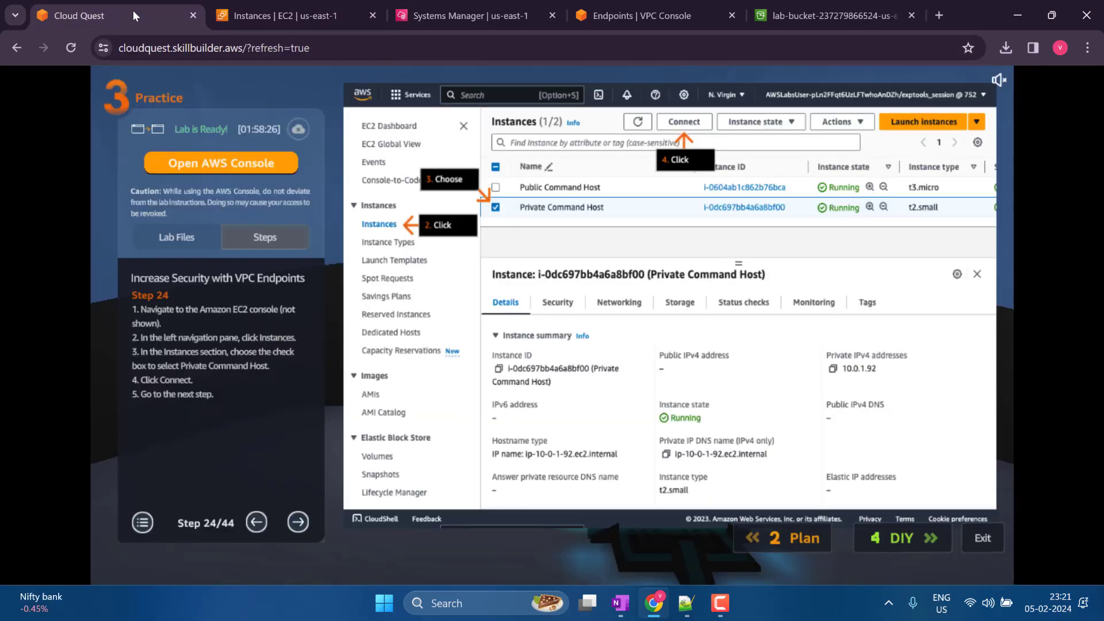
left_click(298, 522)
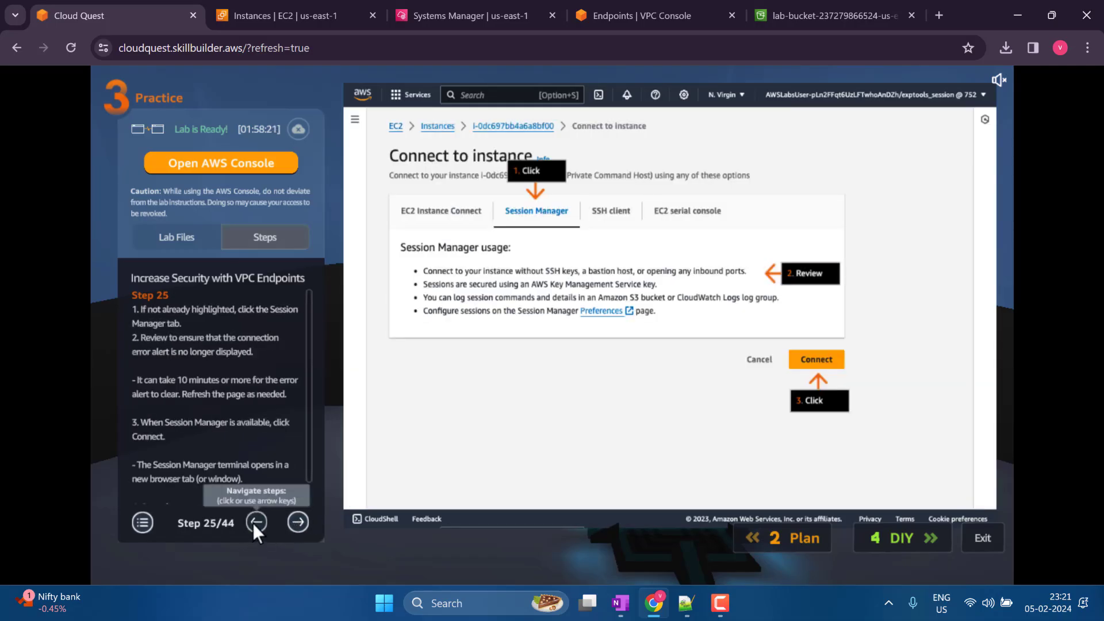
left_click(254, 523)
left_click(290, 517)
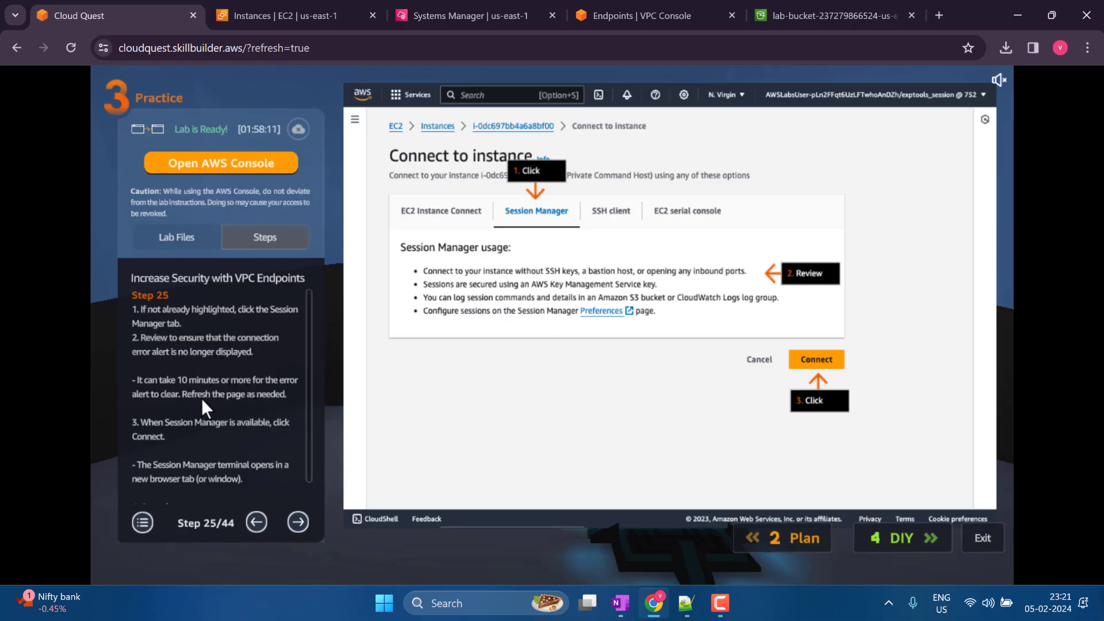
Select Private Command Host in the EC2 instances list, open its connection page and reload it to recheck Session Manager
left_click(475, 8)
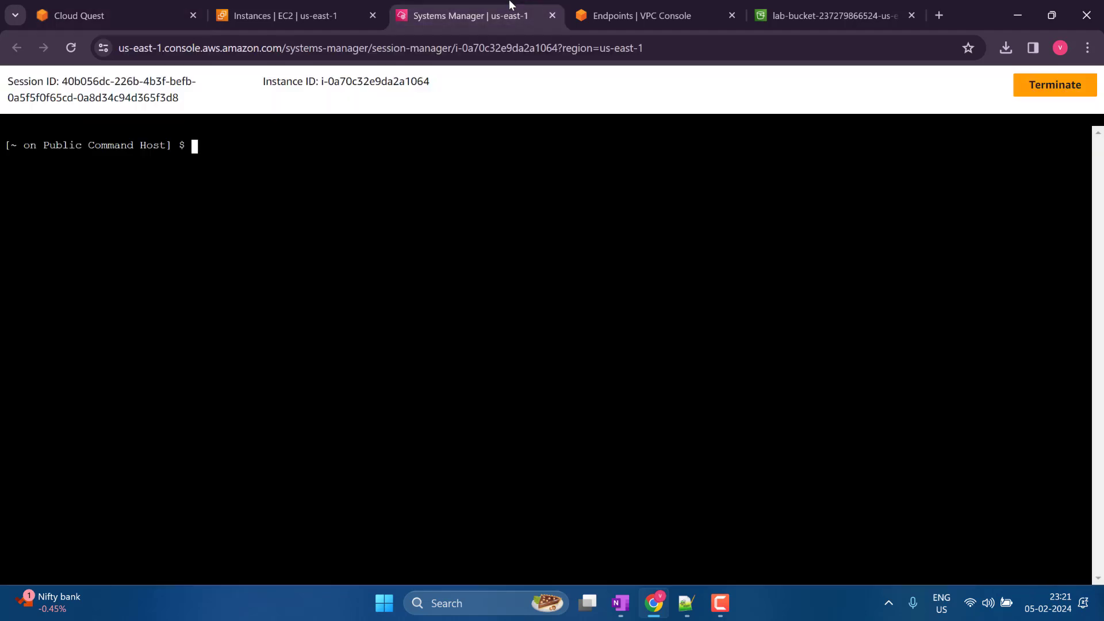
left_click(337, 6)
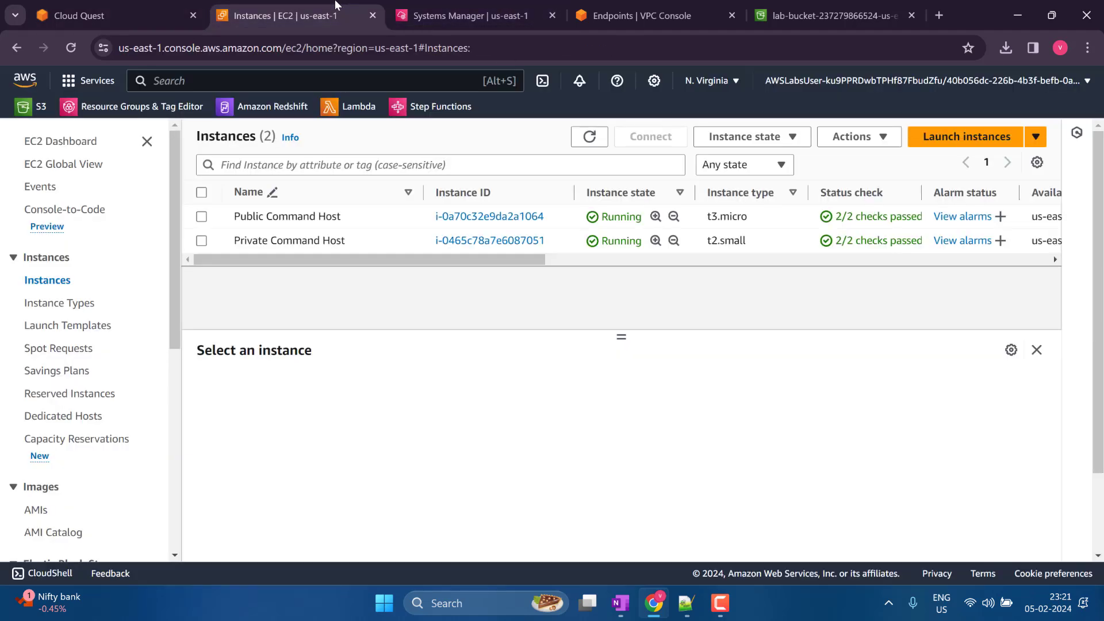
left_click(202, 241)
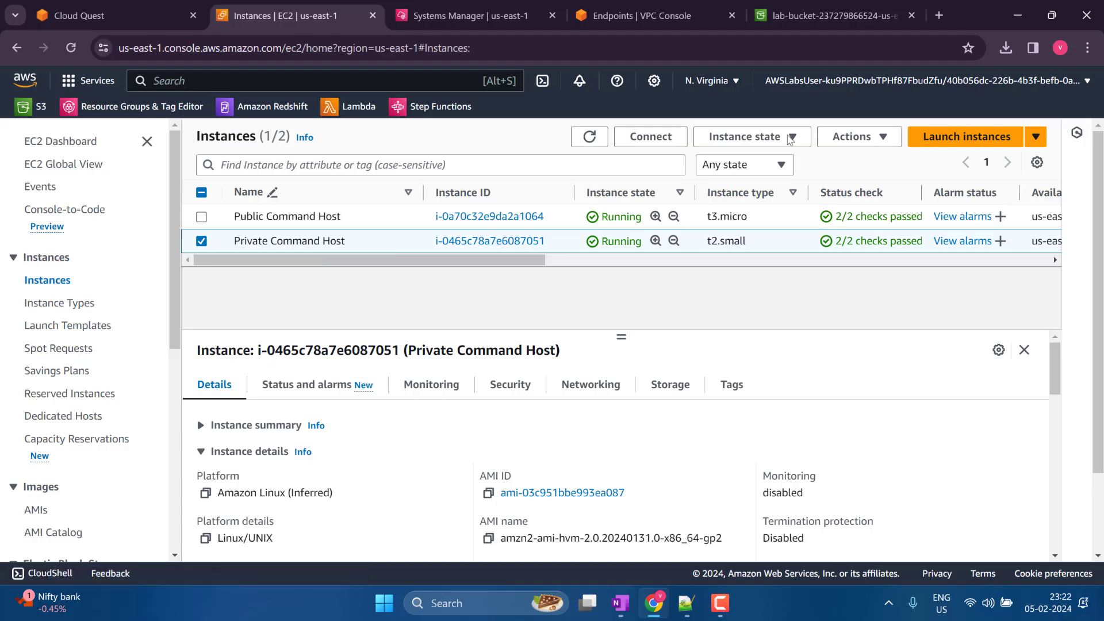
left_click(651, 137)
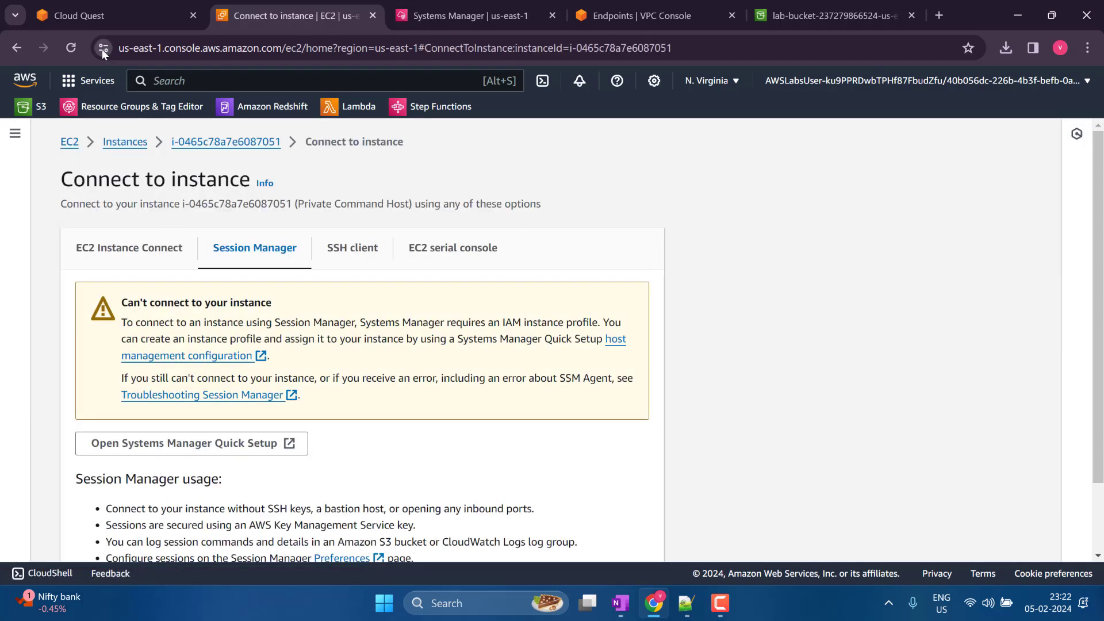
left_click(71, 47)
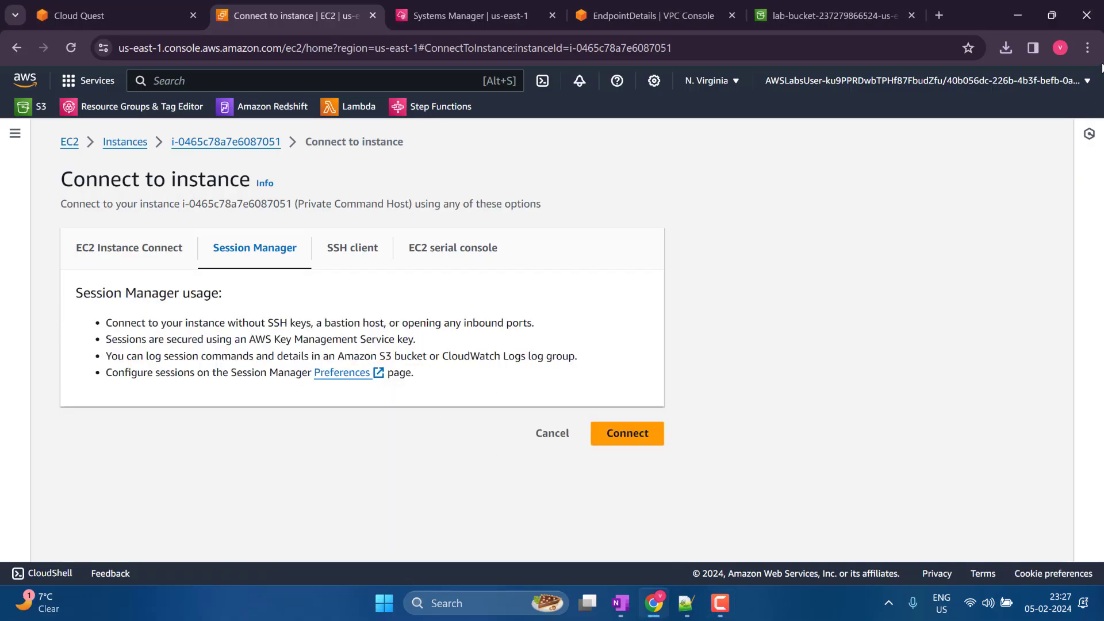
Start a Session Manager session on Private Command Host
left_click(1087, 47)
left_click(766, 345)
left_click(647, 450)
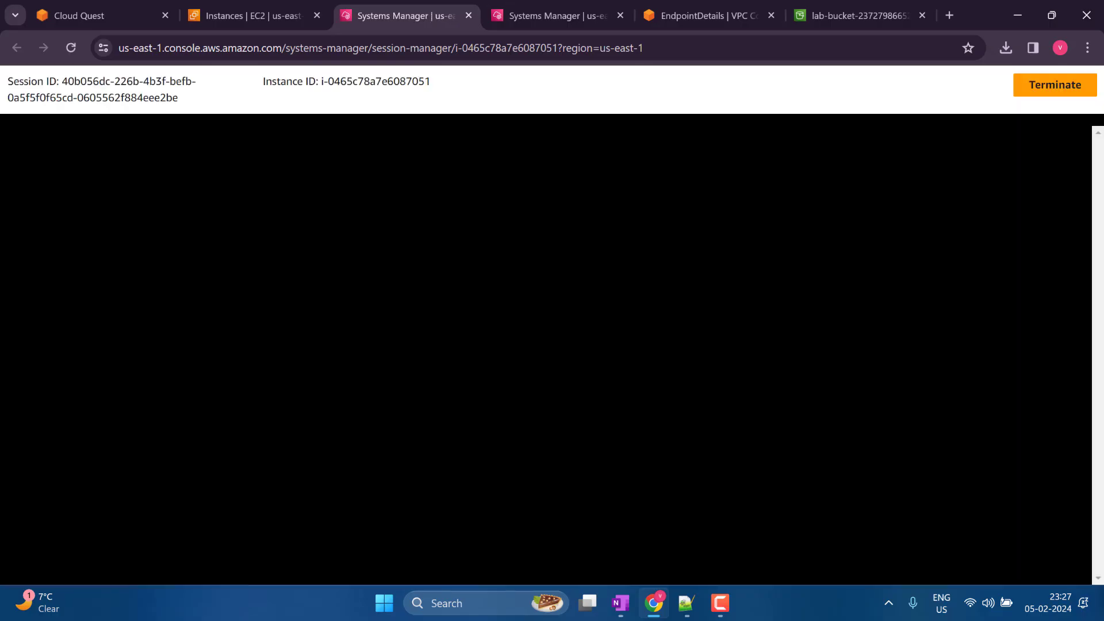
Run the copied export PS1="\n[\W on Private Command Host] $ " command in the session and clear the terminal
key("alt+Tab")
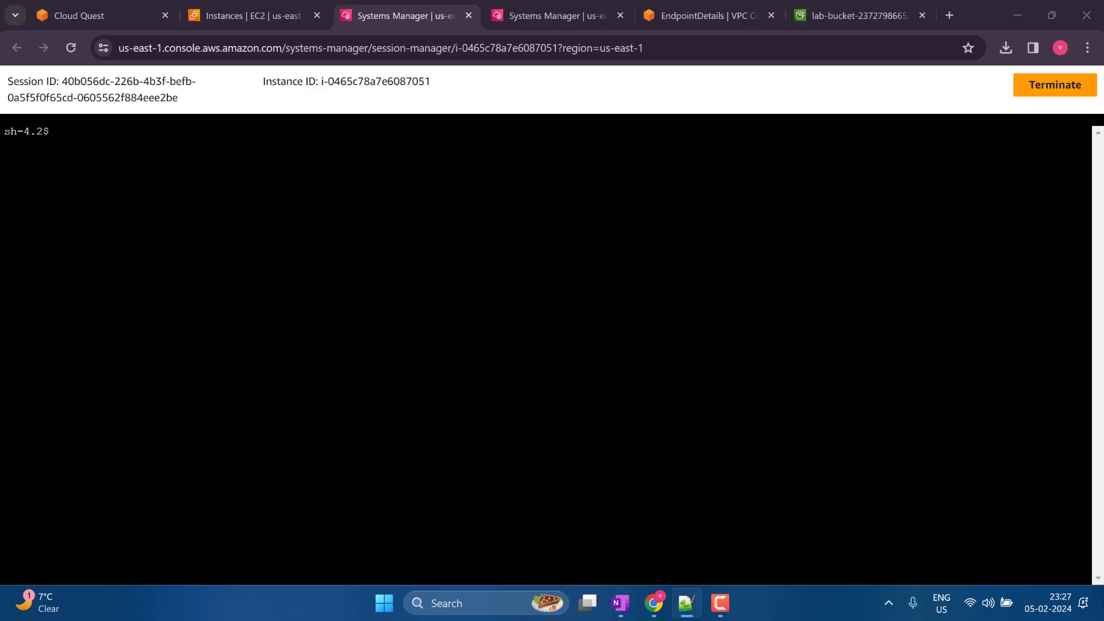
left_click(103, 165)
right_click(127, 153)
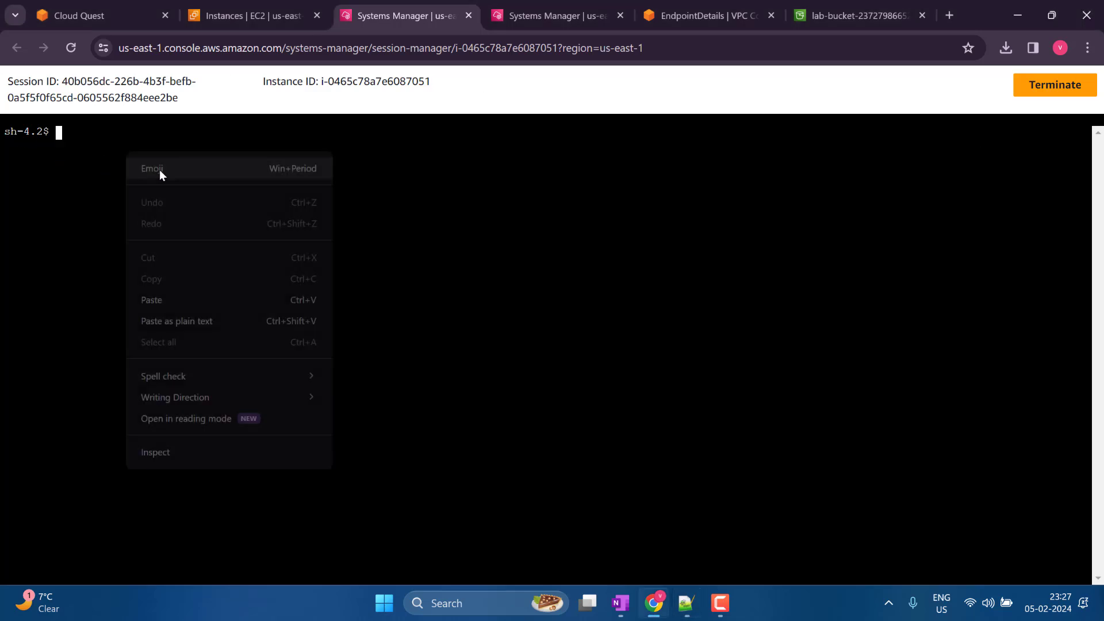
left_click(169, 298)
key("Return")
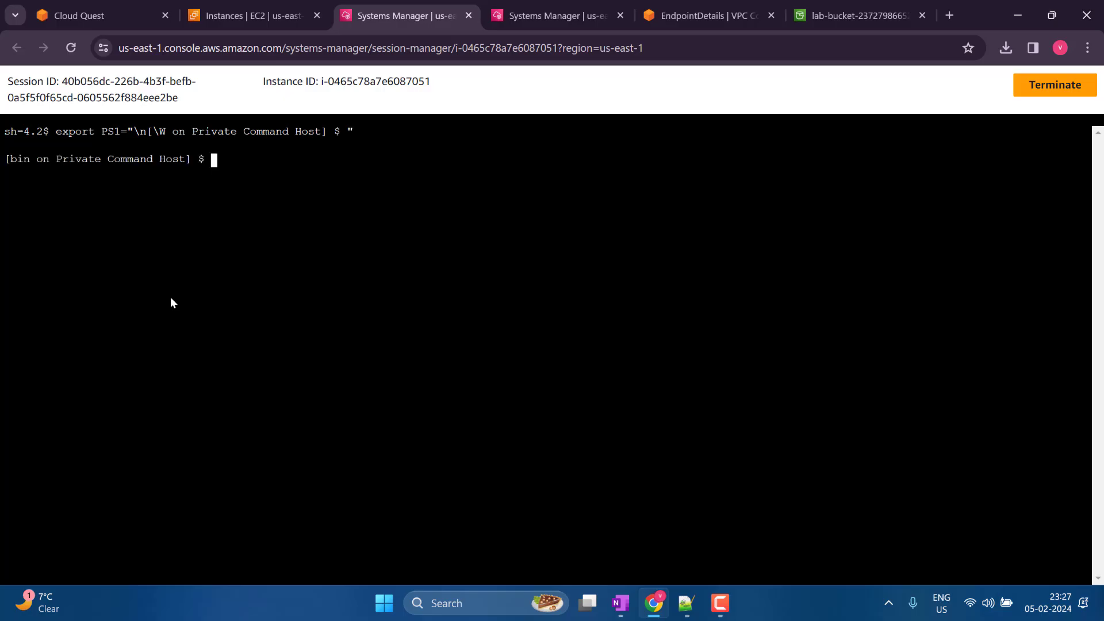
key("ctrl+l")
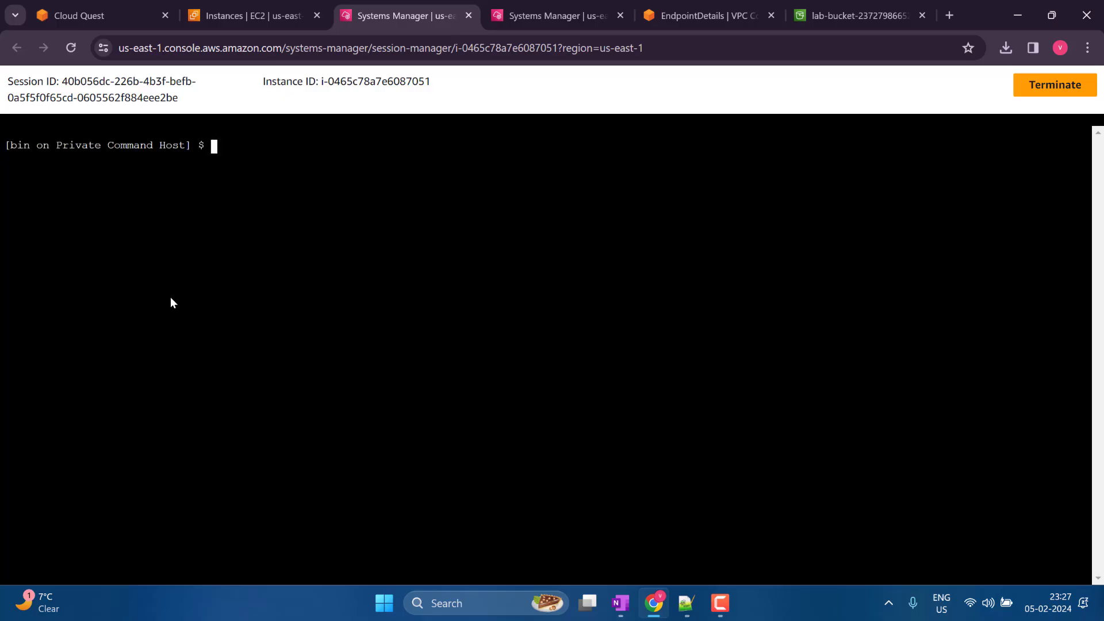
Run aws configure with both access key fields left blank, default region us-east-1 and the output format unset
type("aws configure")
key("Return")
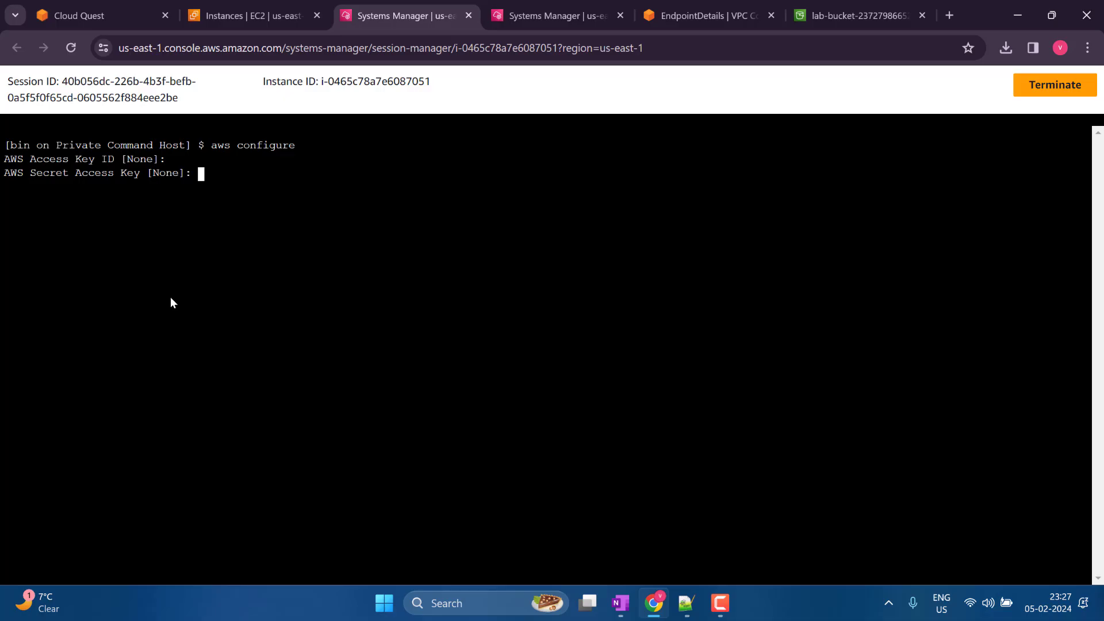
key("Return")
type("us-east-1")
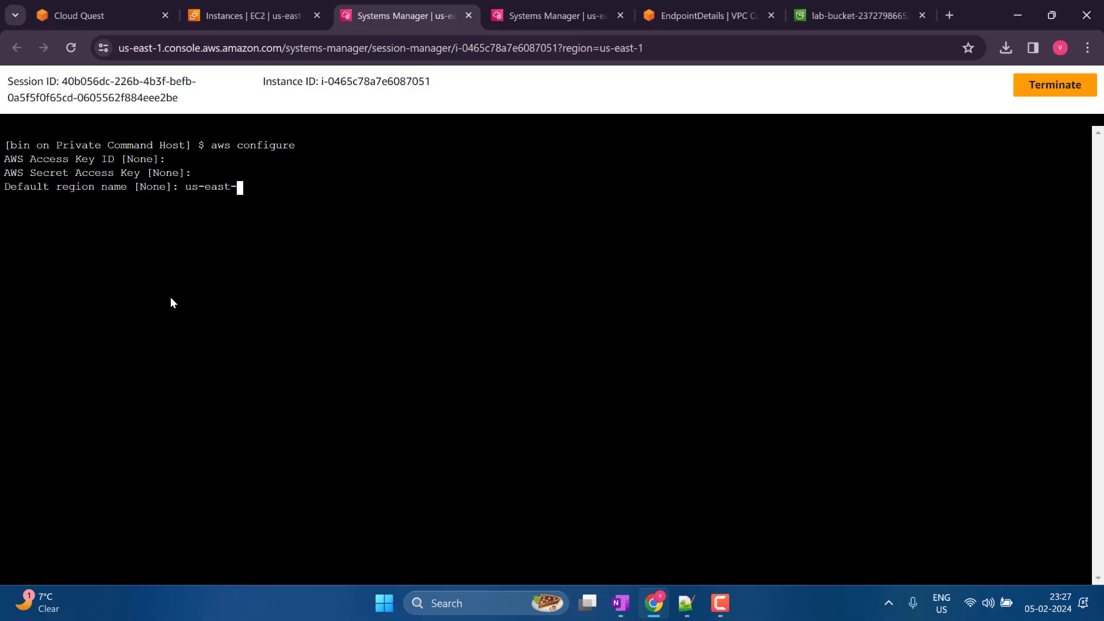
key("Return")
key("Return")
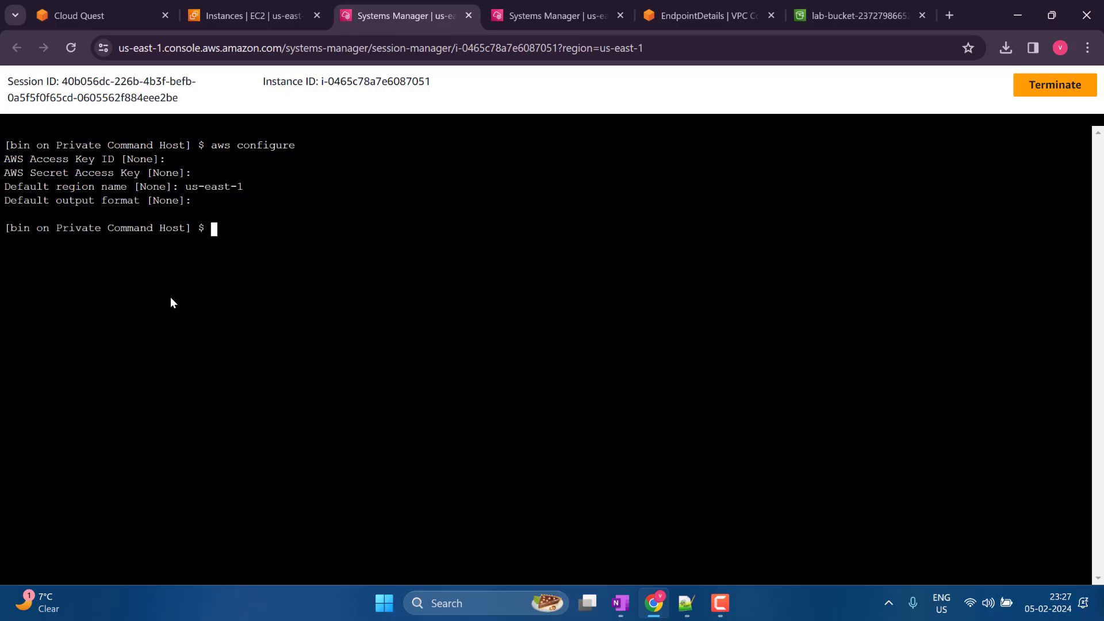
Clear the terminal and list the account's S3 buckets with aws s3 ls
key("ctrl+l")
type("aws s3 s")
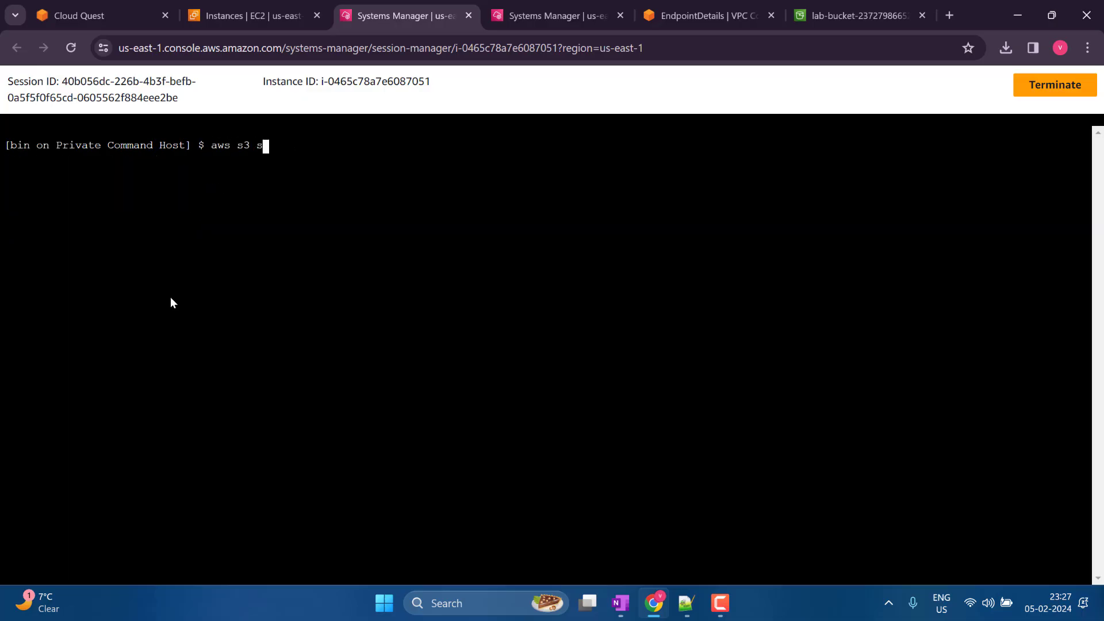
key("BackSpace")
type("ls")
key("Return")
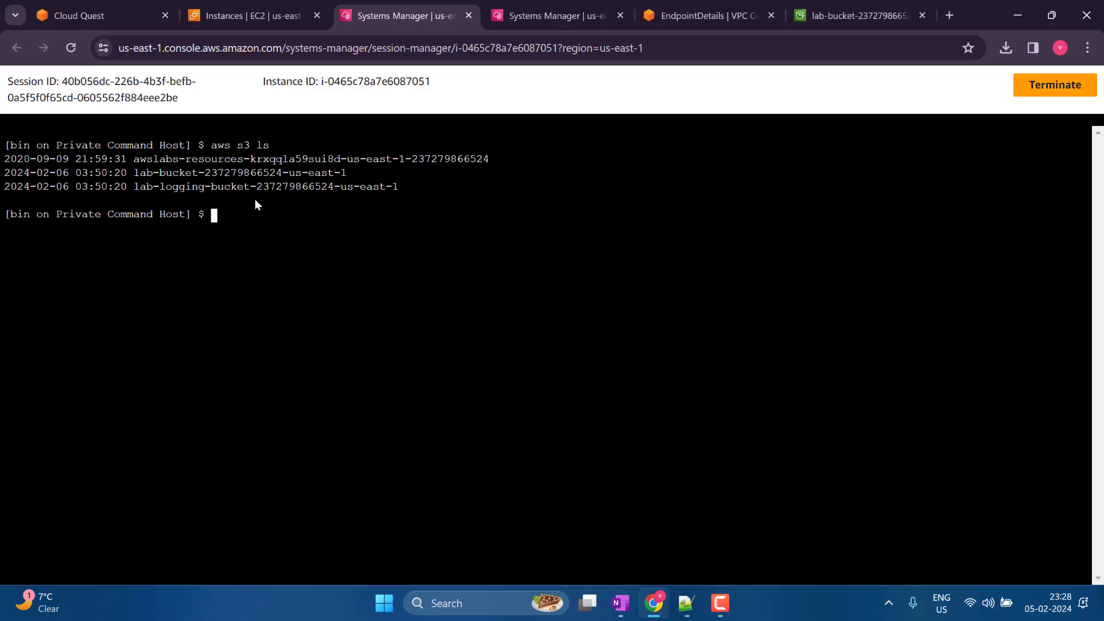
Begin an aws s3 ls s3:// command for listing the contents of the lab bucket
triple_click(247, 174)
double_click(245, 173)
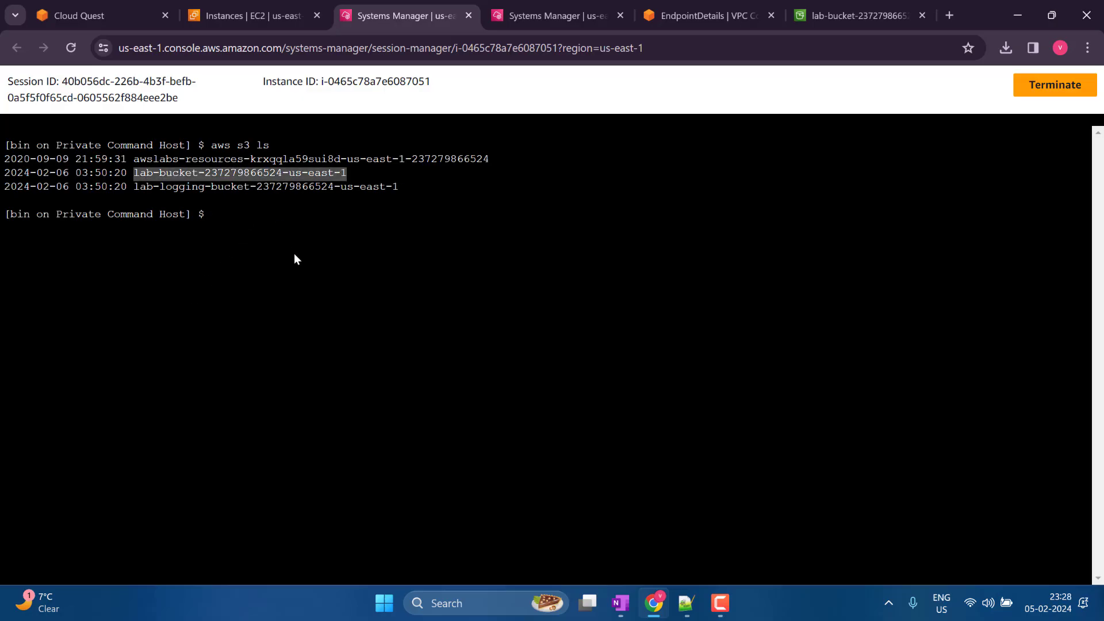
type("aws s3 ls ")
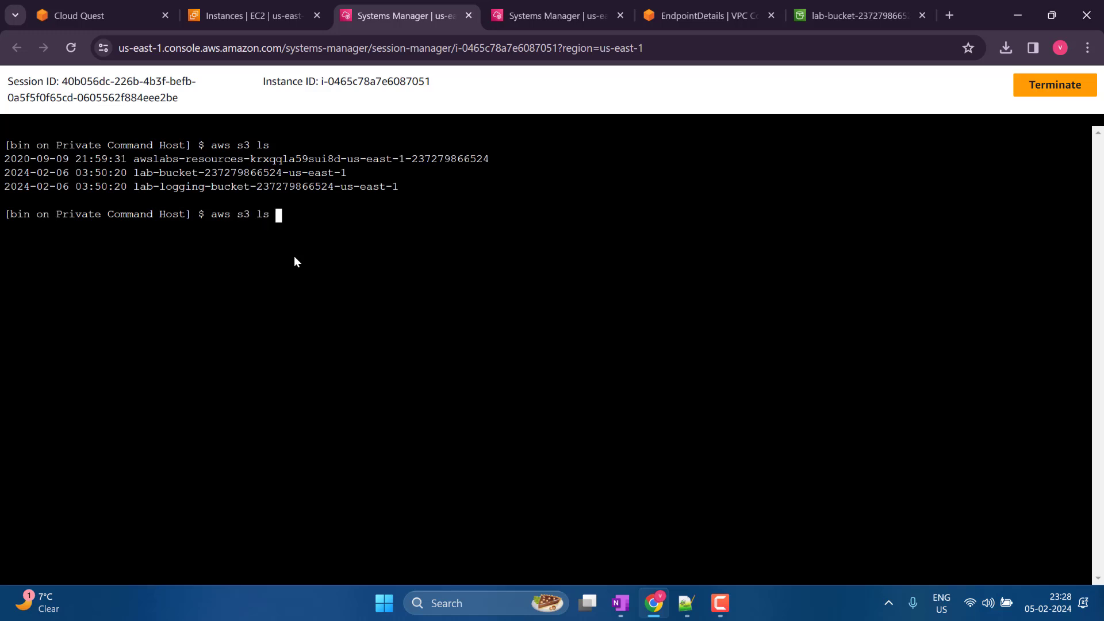
type("s3://")
right_click(401, 251)
left_click(427, 394)
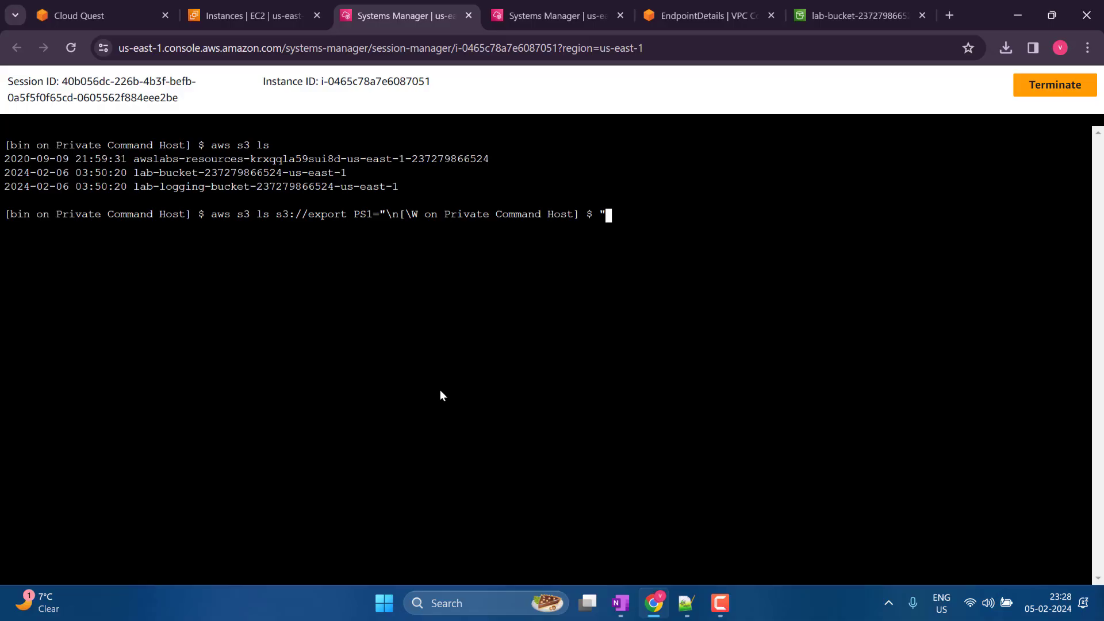
key("BackSpace")
key("BackSpace")
key("BackSpace")
key("BackSpace")
key("BackSpace")
key("BackSpace")
key("BackSpace")
key("BackSpace")
key("BackSpace")
key("BackSpace")
key("BackSpace")
key("BackSpace")
key("BackSpace")
key("BackSpace")
key("BackSpace")
key("BackSpace")
key("BackSpace")
key("BackSpace")
key("BackSpace")
key("BackSpace")
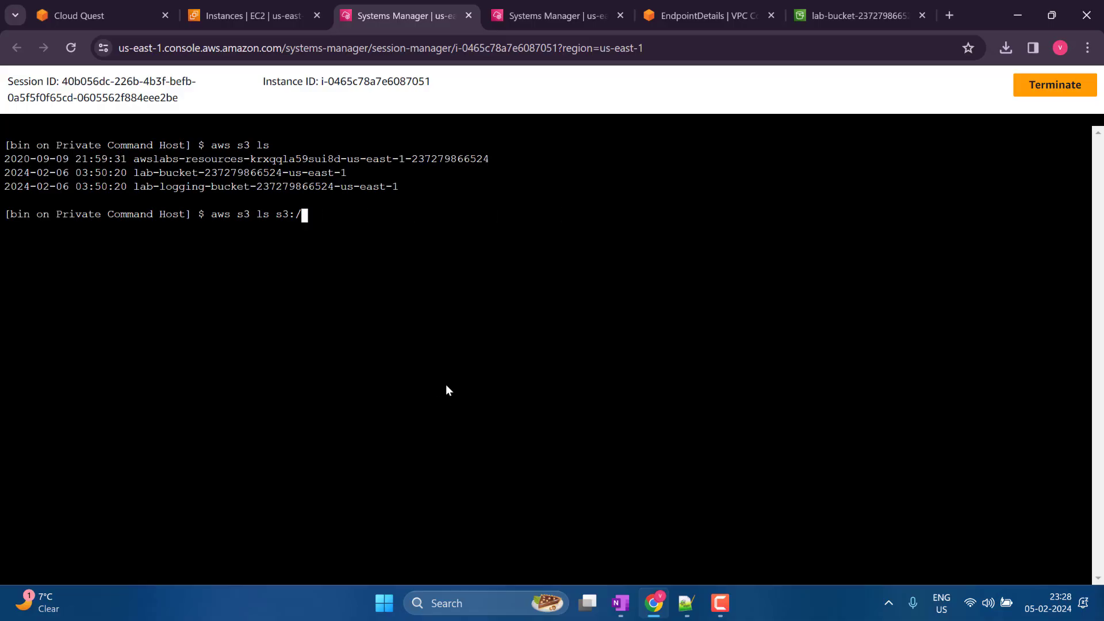
type("/")
Complete the command with the lab bucket's name copied from the bucket listing and run it
double_click(237, 172)
right_click(237, 172)
left_click(285, 244)
right_click(389, 236)
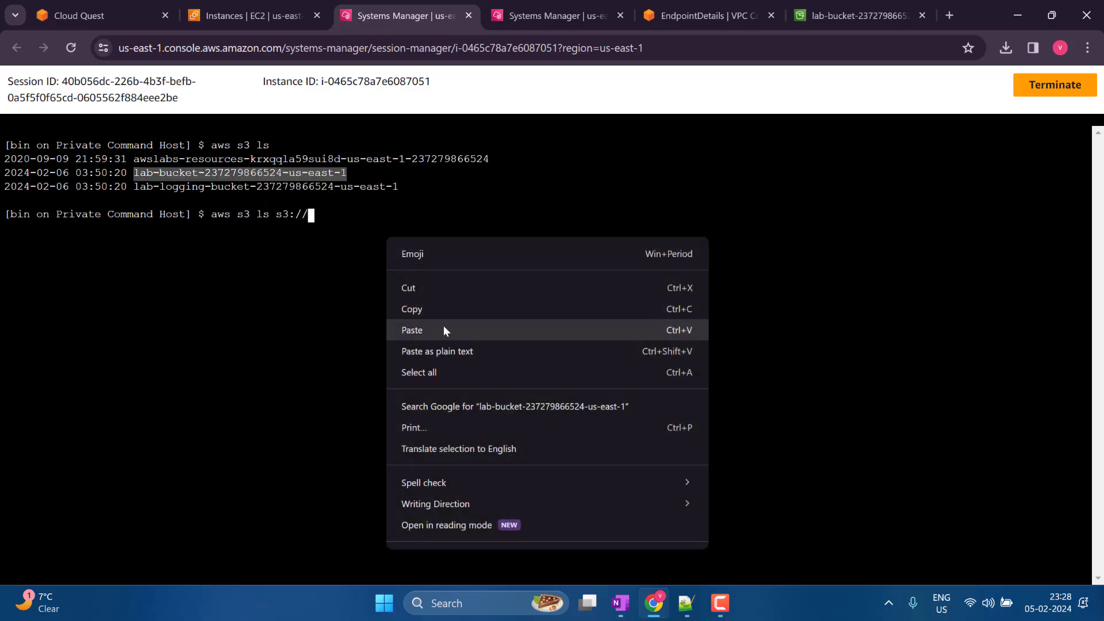
left_click(444, 325)
key("Return")
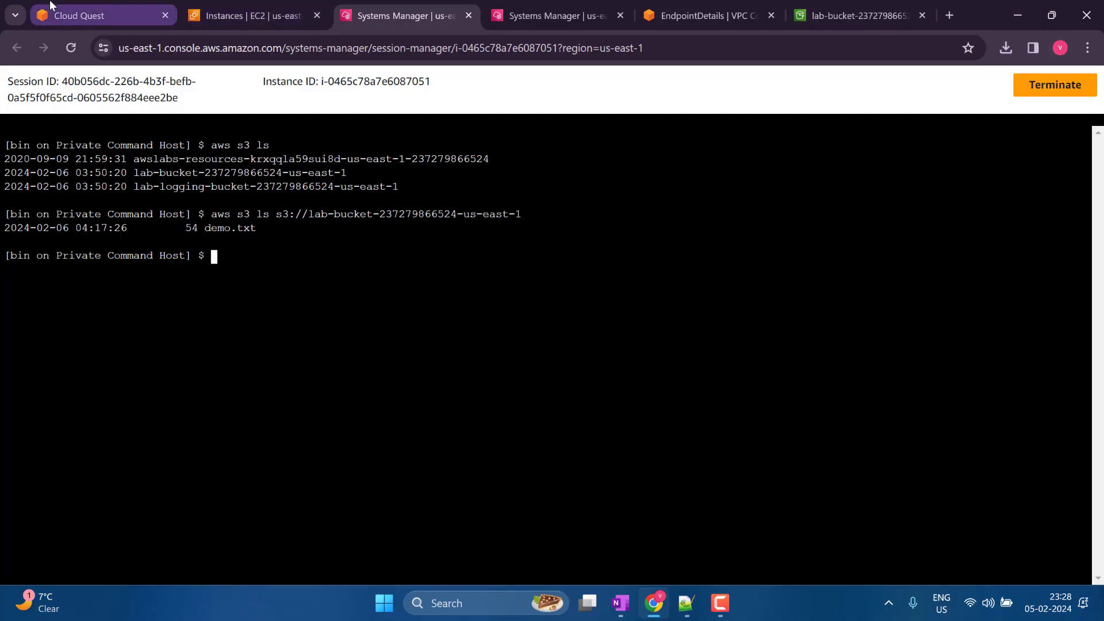
Switch to the Cloud Quest lab in full screen and read the DIY activity, validation method and hint
left_click(86, 16)
left_click(1087, 48)
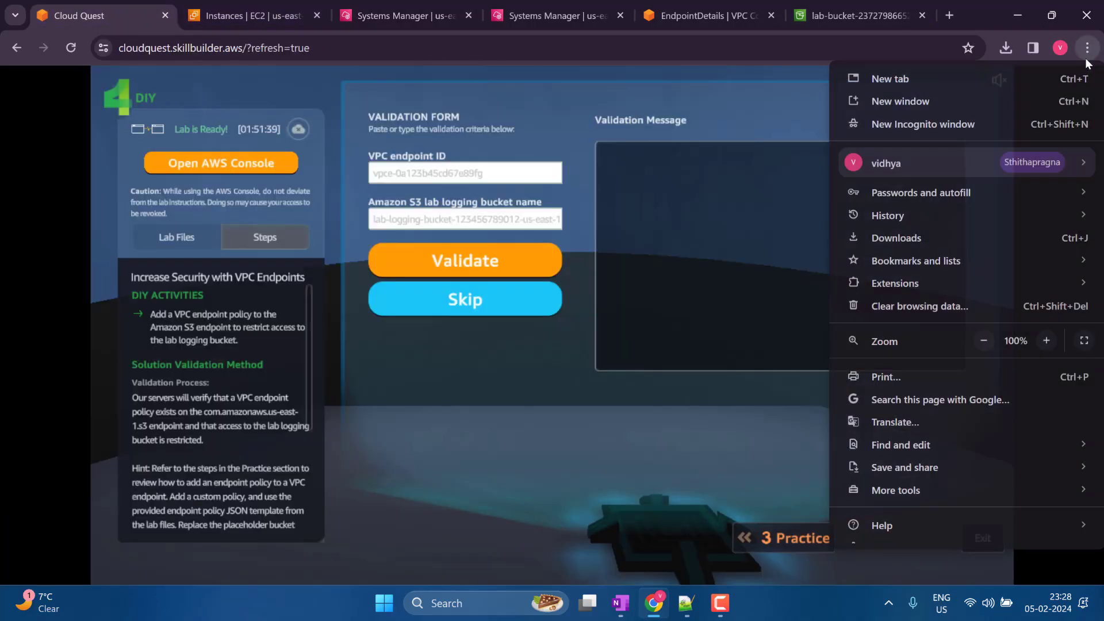
left_click(1077, 341)
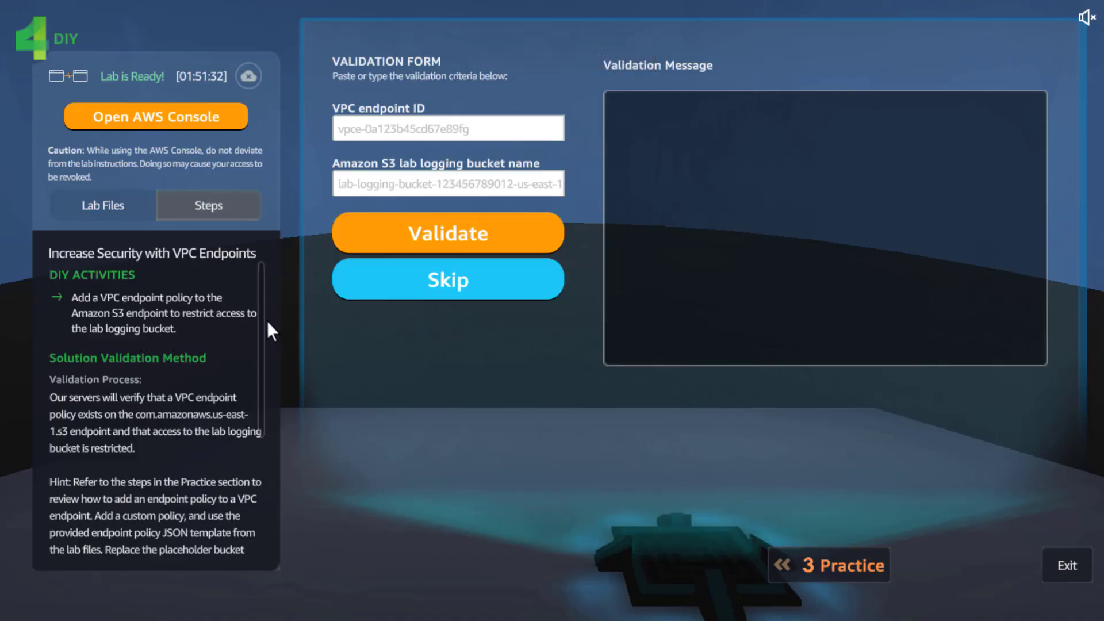
left_click_drag(258, 309, 258, 387)
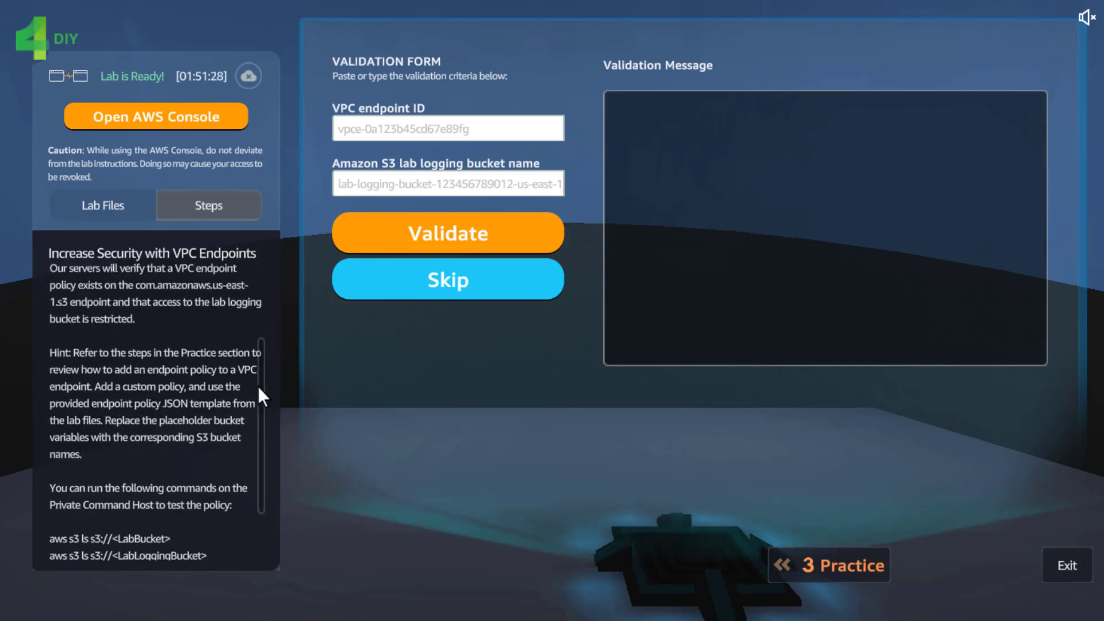
left_click_drag(258, 386, 278, 278)
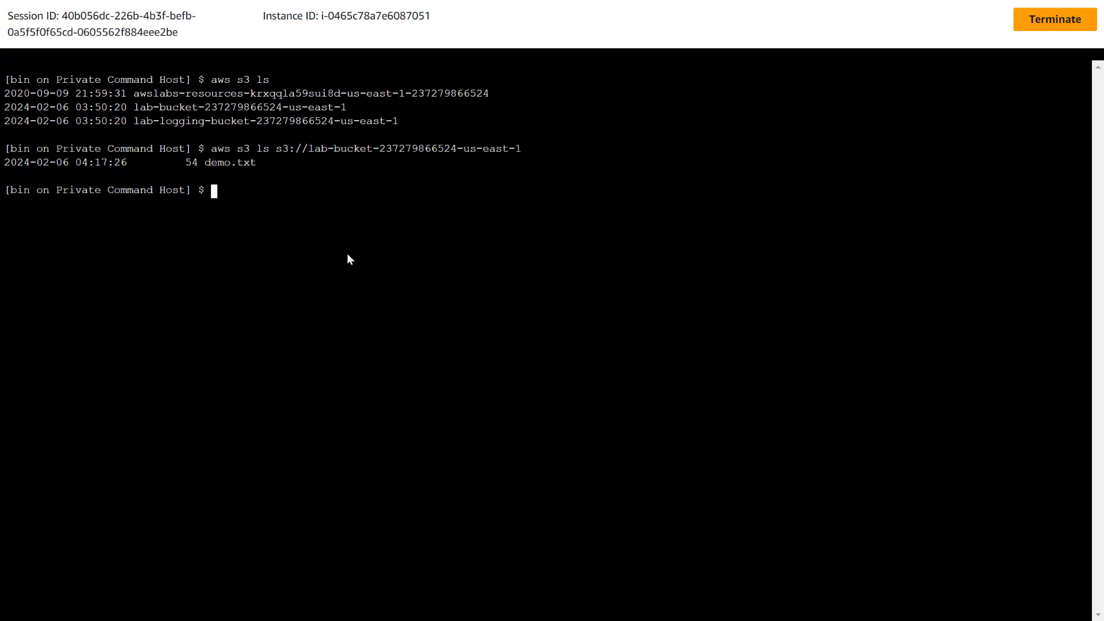
Return to the Private Command Host session, recall the previous bucket listing command and trim it to aws s3 ls s3://
key("Up")
key("Up")
key("Down")
key("BackSpace")
key("BackSpace")
key("BackSpace")
key("BackSpace")
key("BackSpace")
key("BackSpace")
key("BackSpace")
key("BackSpace")
key("BackSpace")
key("BackSpace")
key("BackSpace")
key("BackSpace")
key("BackSpace")
key("BackSpace")
key("BackSpace")
key("BackSpace")
key("BackSpace")
key("BackSpace")
key("BackSpace")
key("BackSpace")
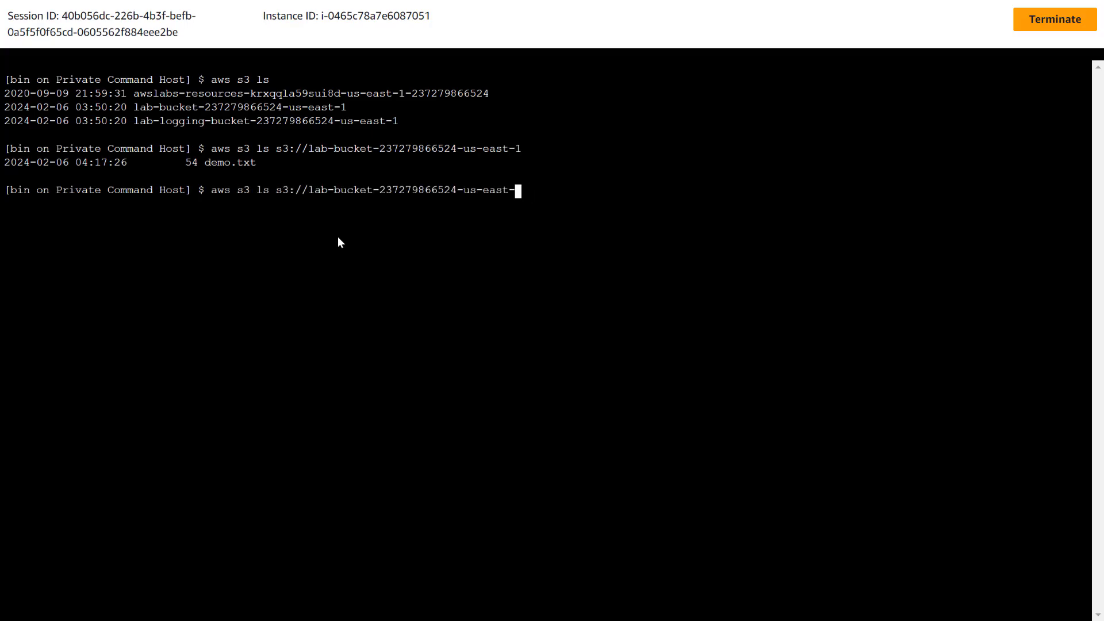
key("BackSpace")
key("BackSpace")
key("BackSpace")
key("BackSpace")
key("BackSpace")
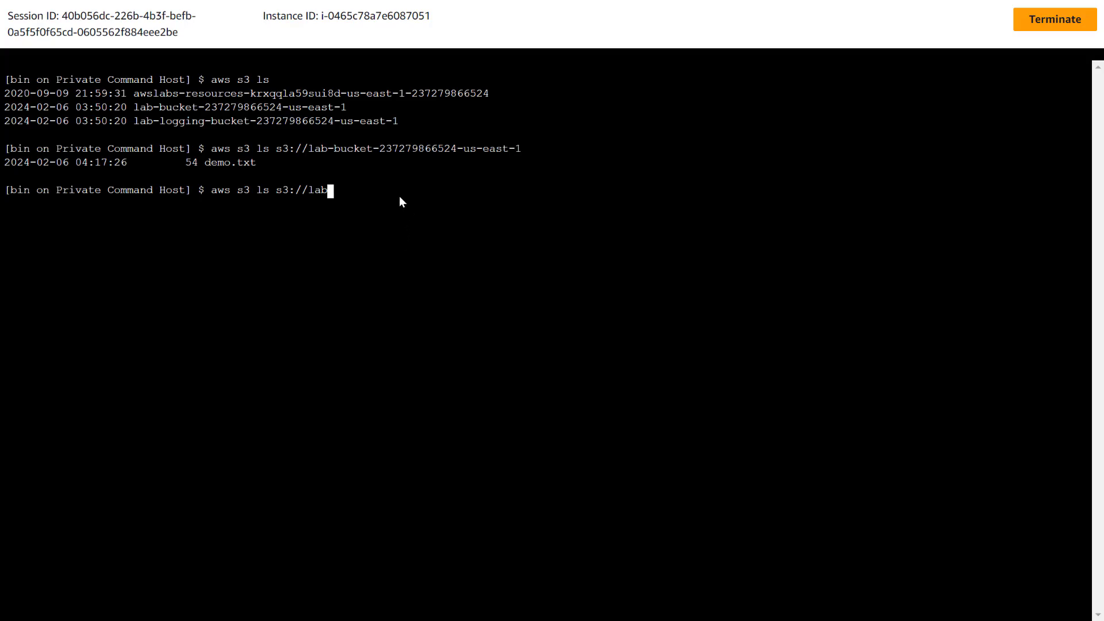
Complete the command with the lab logging bucket's copied name, run it and switch back to the Cloud Quest DIY page
double_click(240, 112)
double_click(219, 120)
right_click(219, 120)
left_click(248, 185)
right_click(369, 181)
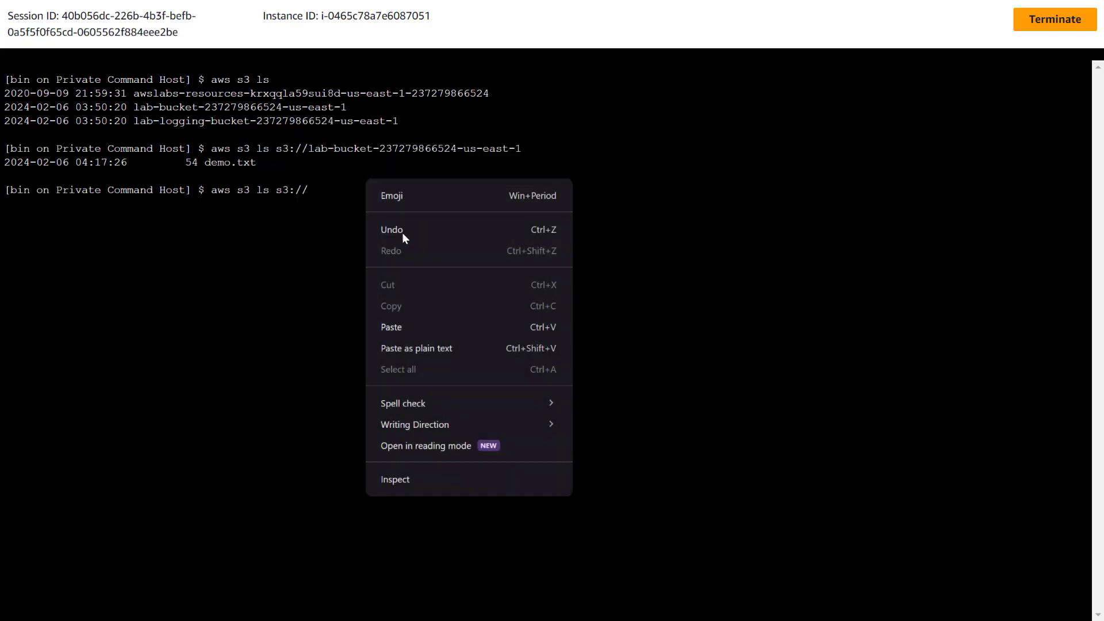
left_click(402, 325)
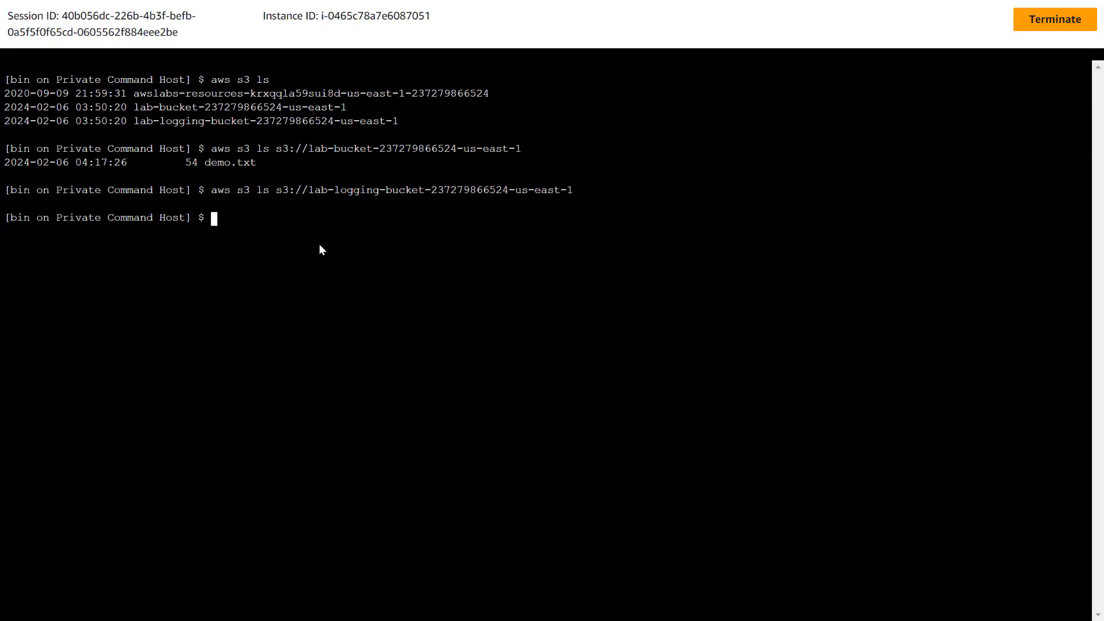
key("alt+Tab")
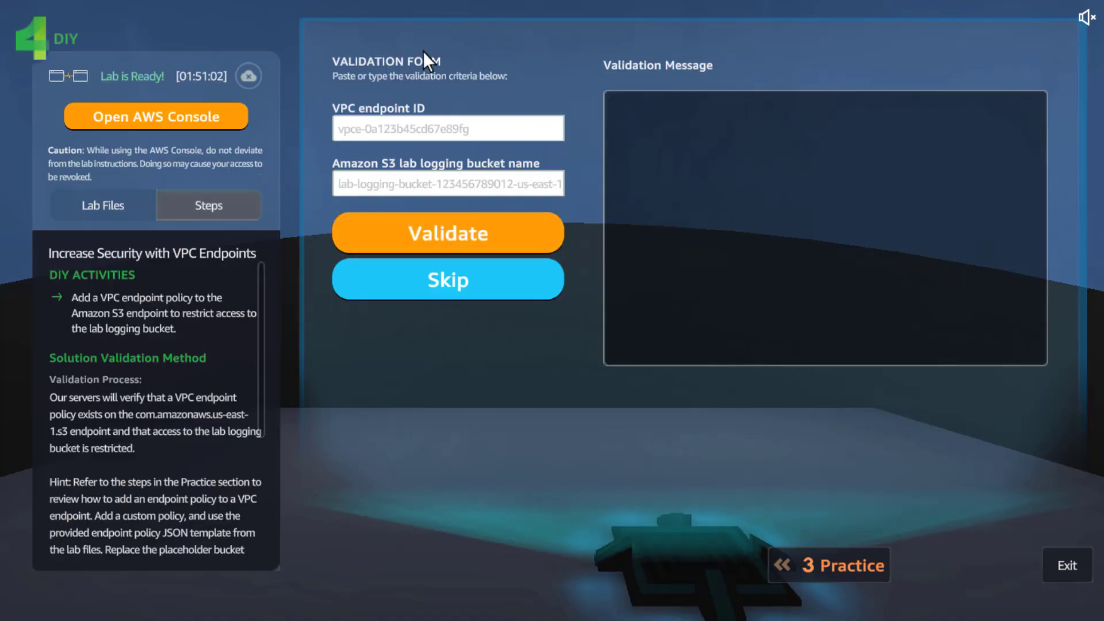
Return to the VPC console's endpoint list, select S3Endpoint and show its policy
key("alt+Tab")
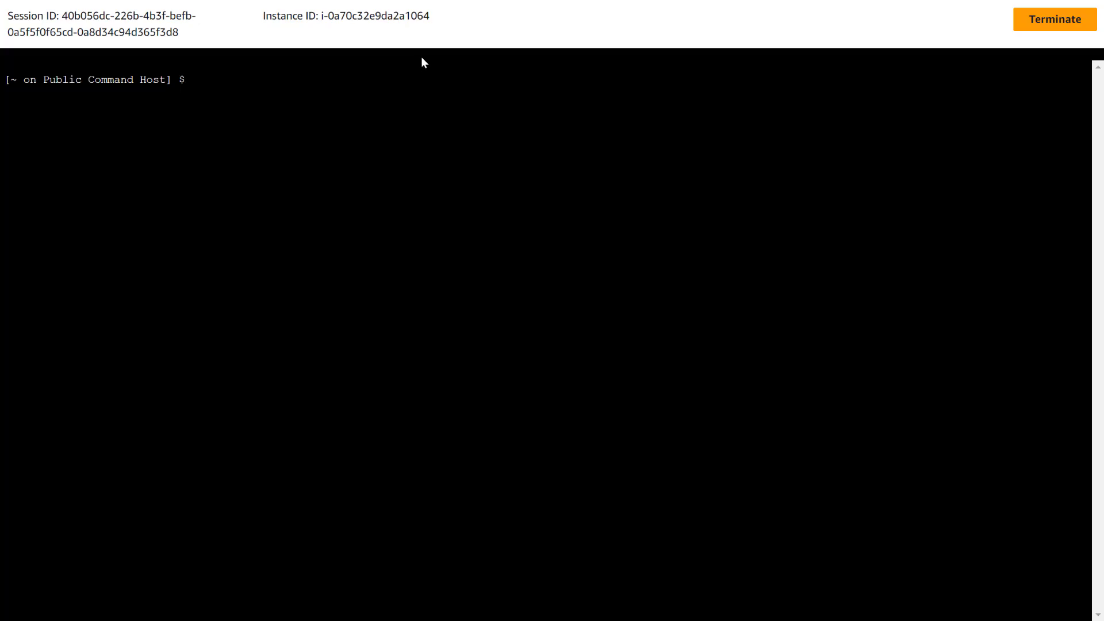
left_click(553, 46)
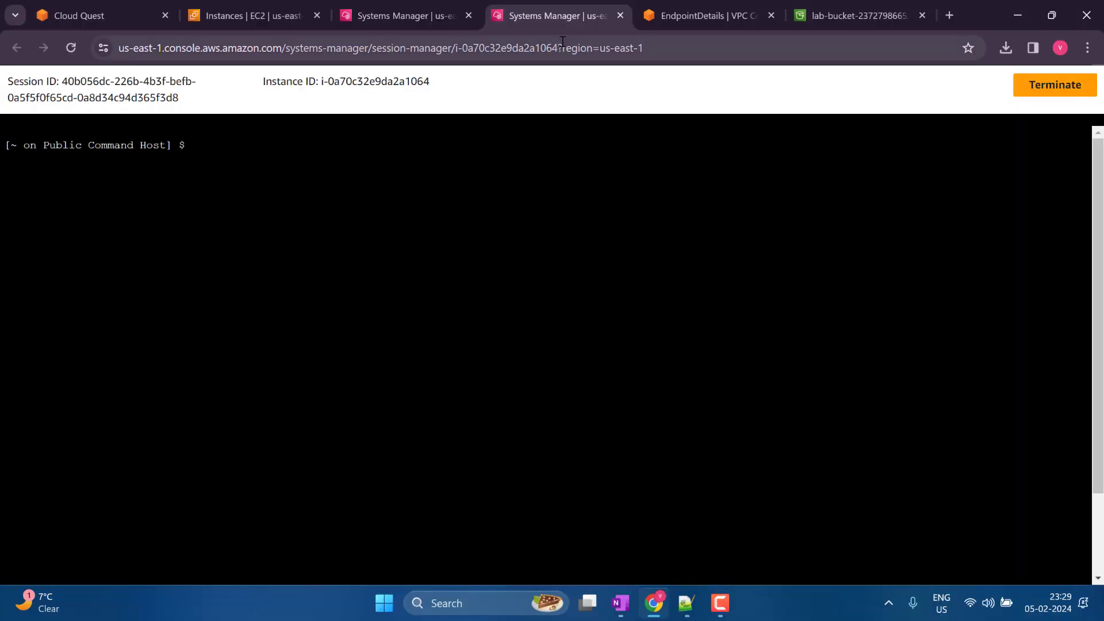
left_click(294, 6)
left_click(651, 19)
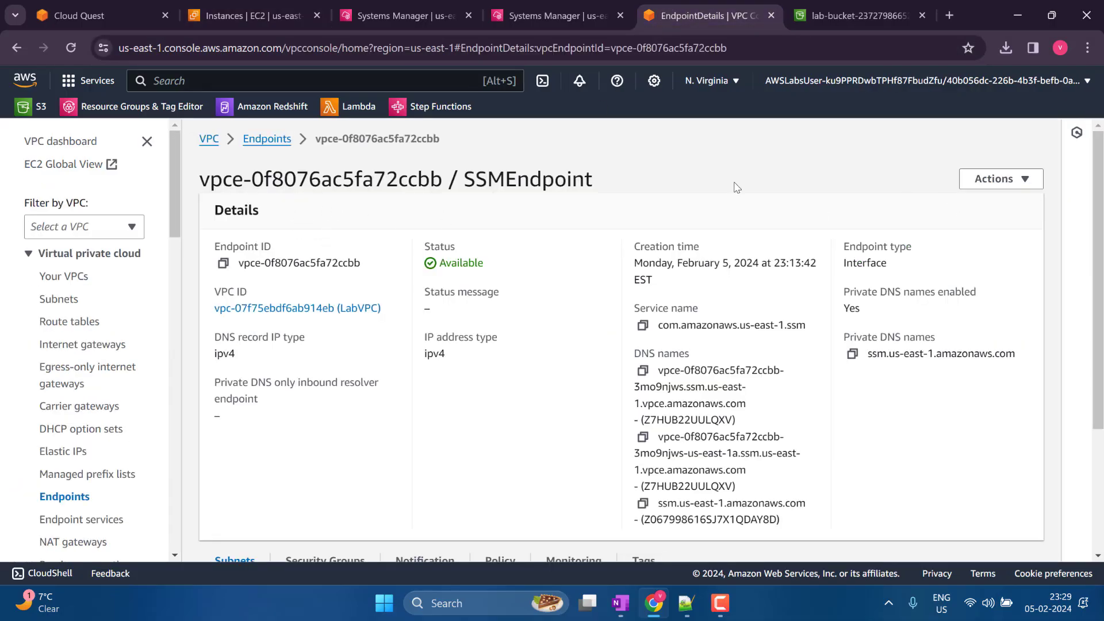
left_click(267, 139)
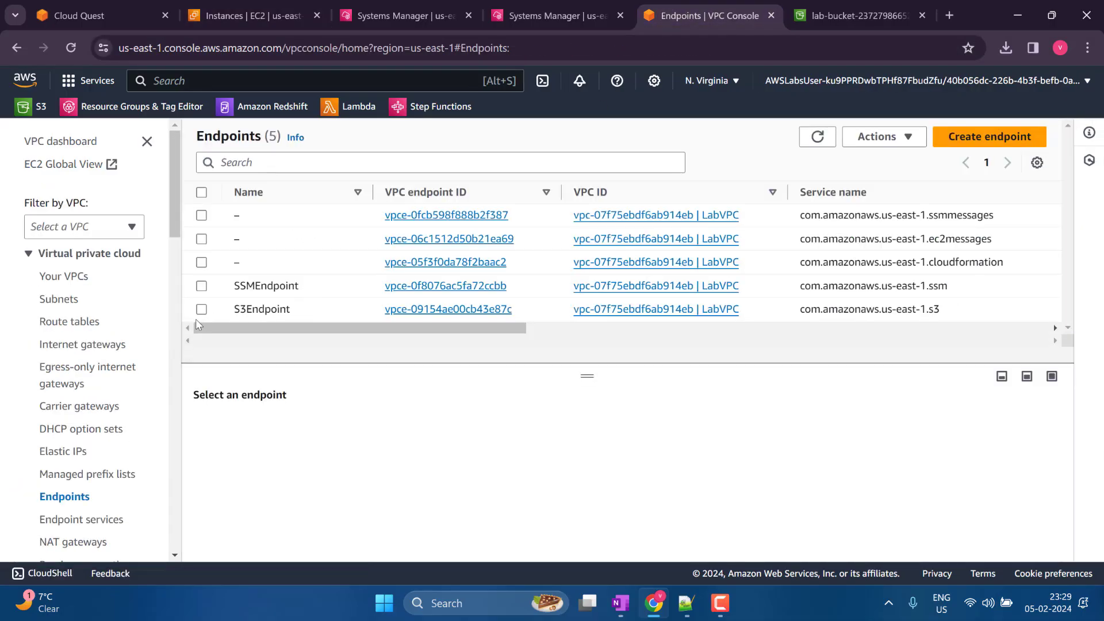
left_click(201, 309)
left_click(381, 434)
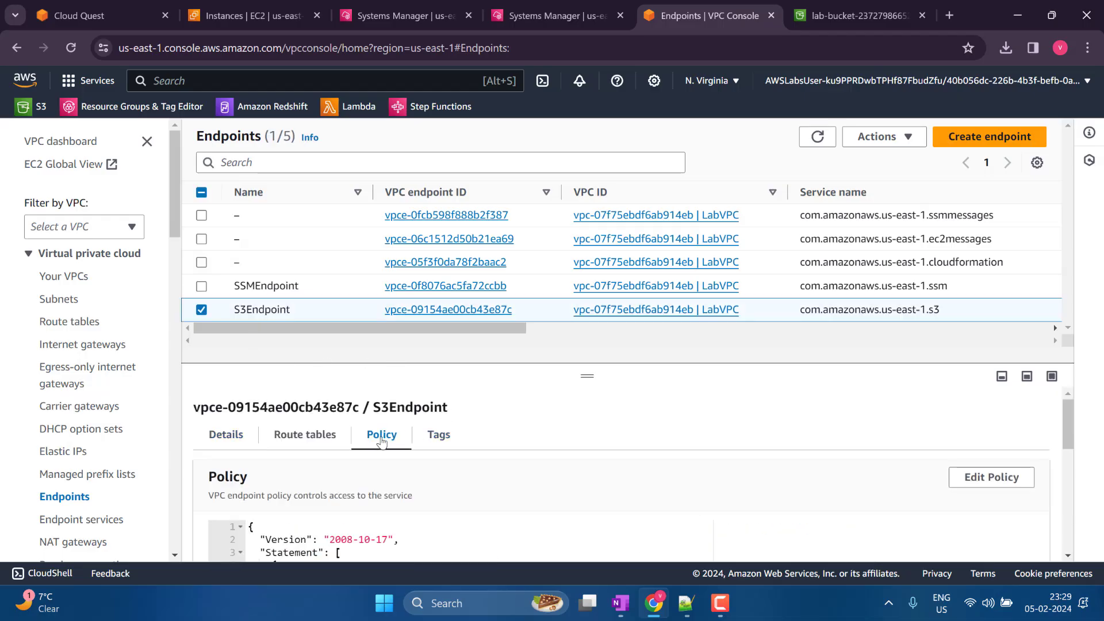
Review the statement in the S3Endpoint policy and open the policy for editing
scroll(595, 465, "down", 5)
scroll(633, 462, "up", 3)
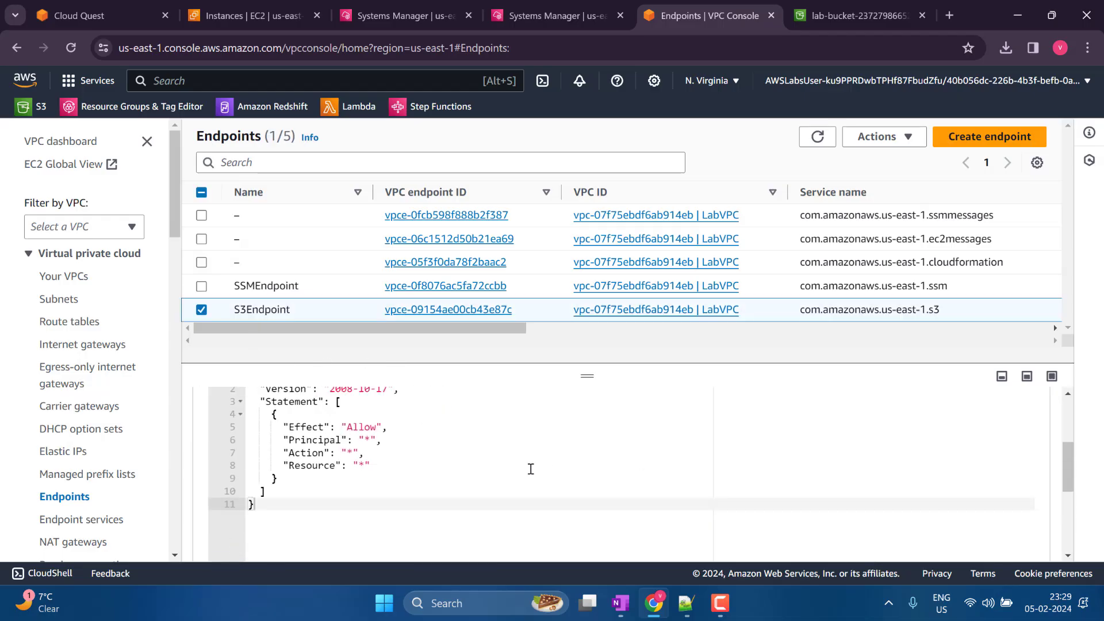
left_click_drag(368, 465, 219, 423)
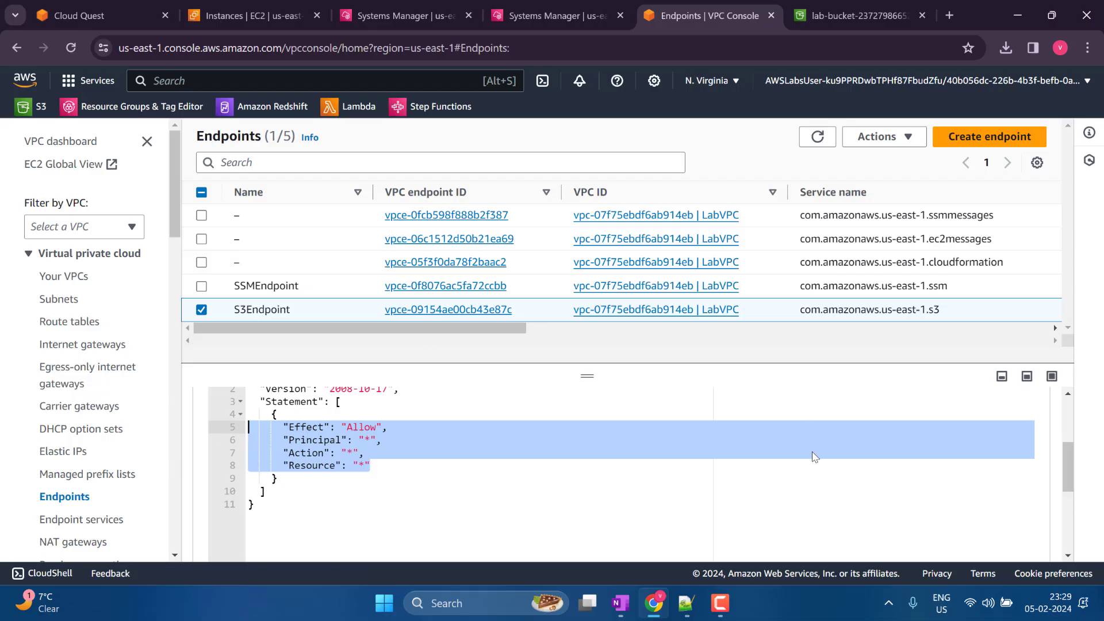
scroll(815, 457, "up", 5)
left_click(993, 467)
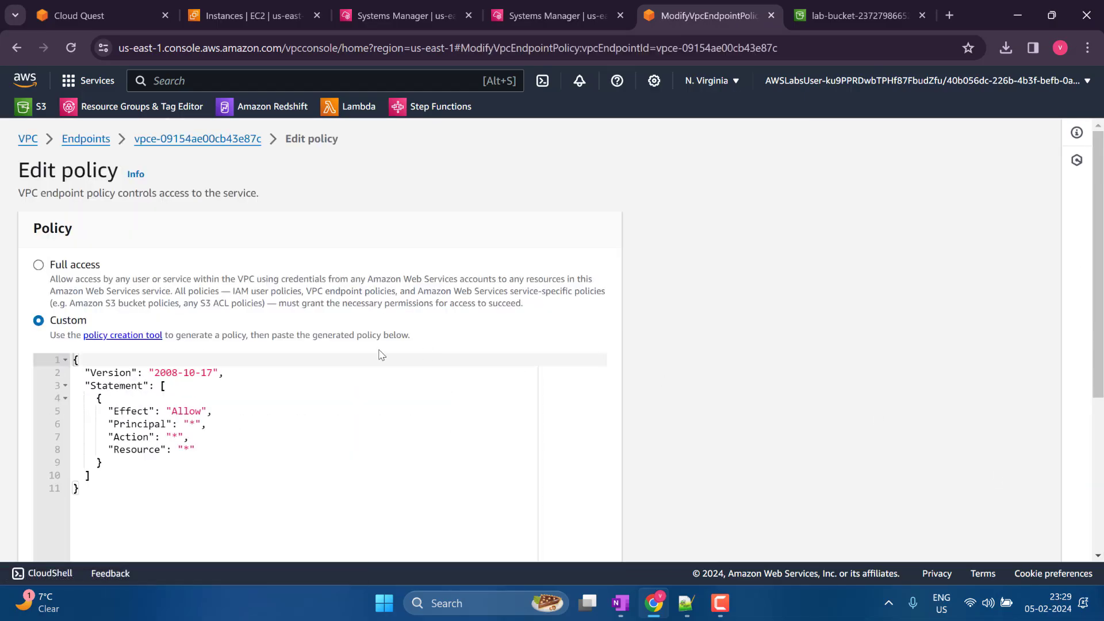
Open the policy creation tool, choose VPC Endpoint Policy as the policy type, and look over the statement's principal, actions and ARN fields
scroll(156, 334, "down", 3)
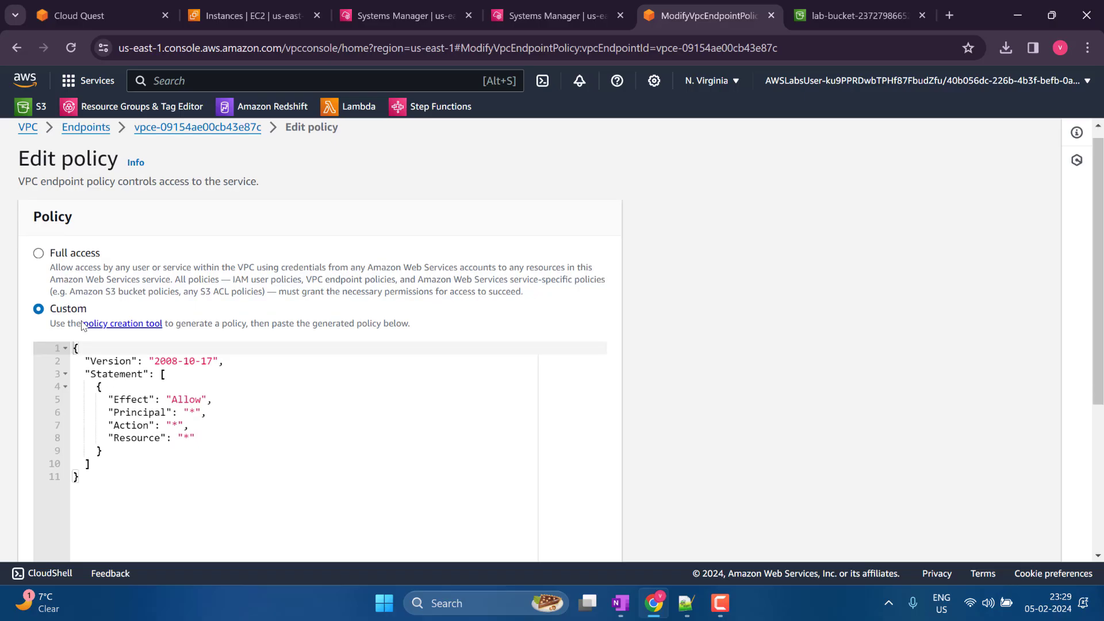
left_click(111, 186)
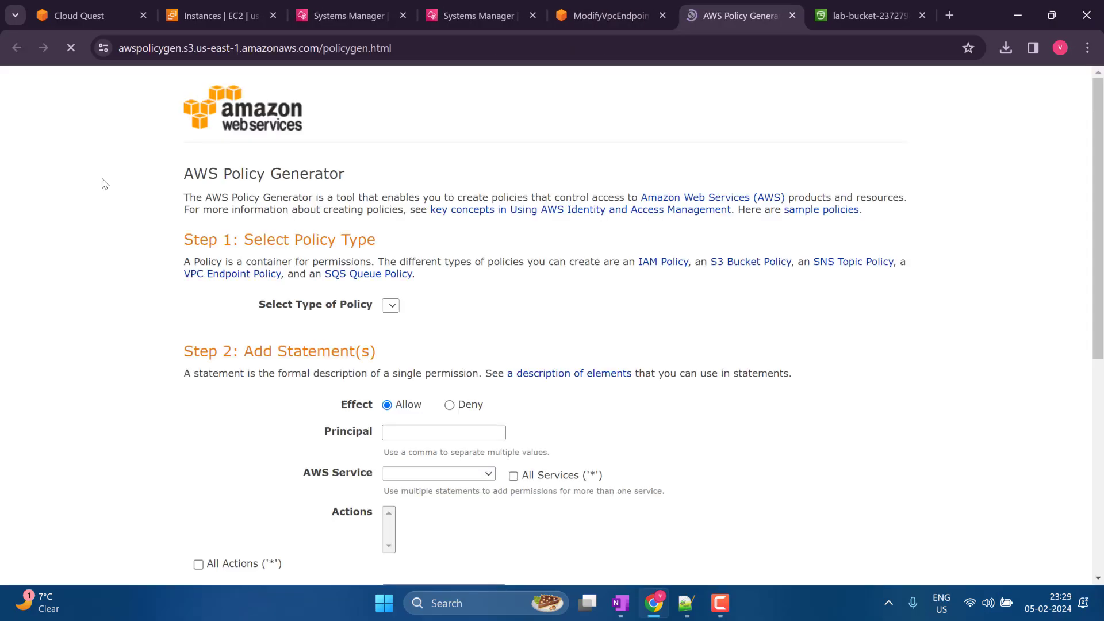
scroll(203, 337, "down", 3)
left_click(437, 154)
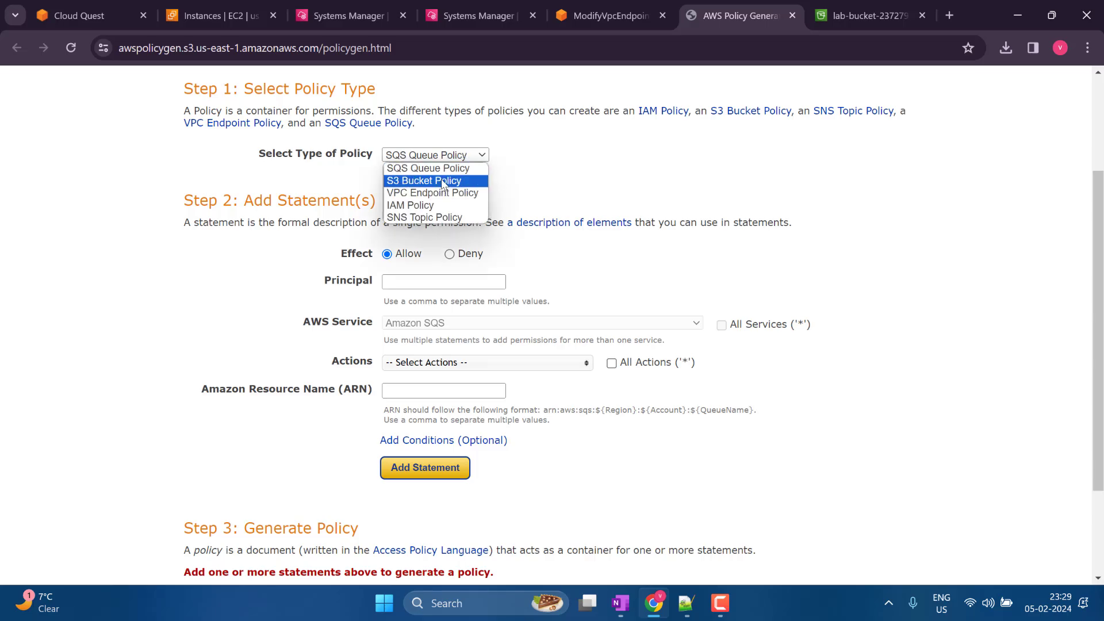
left_click(436, 193)
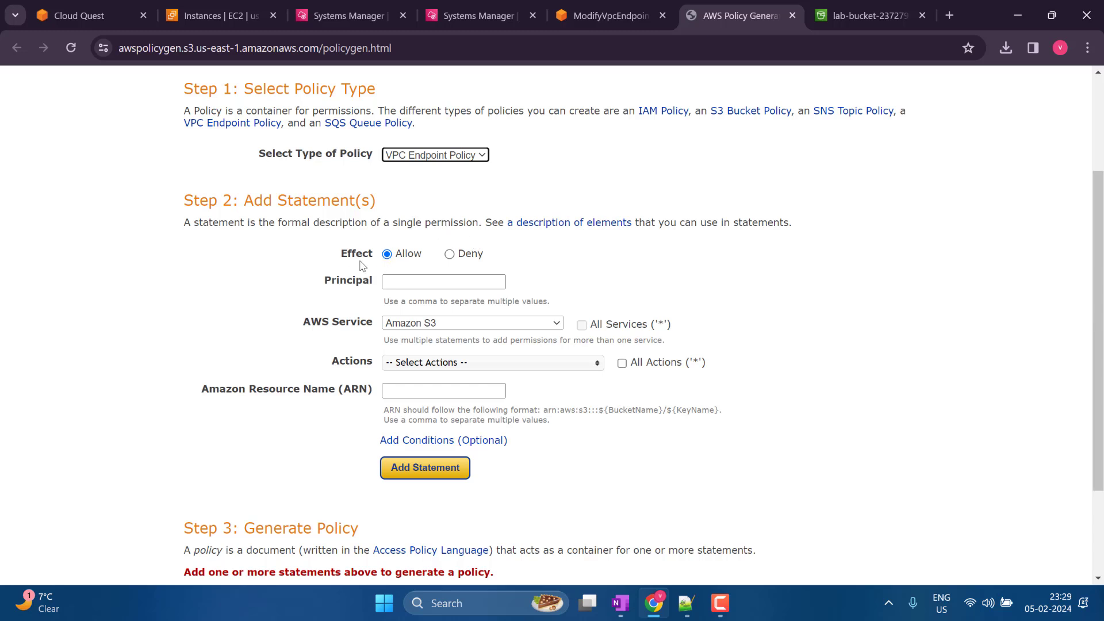
left_click(416, 280)
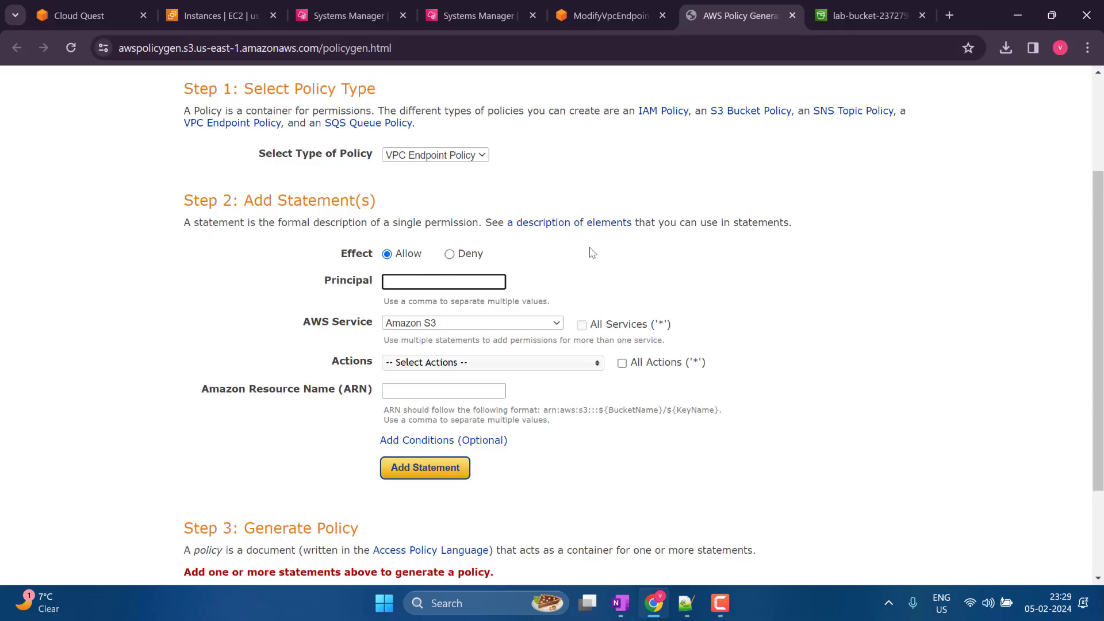
left_click(451, 363)
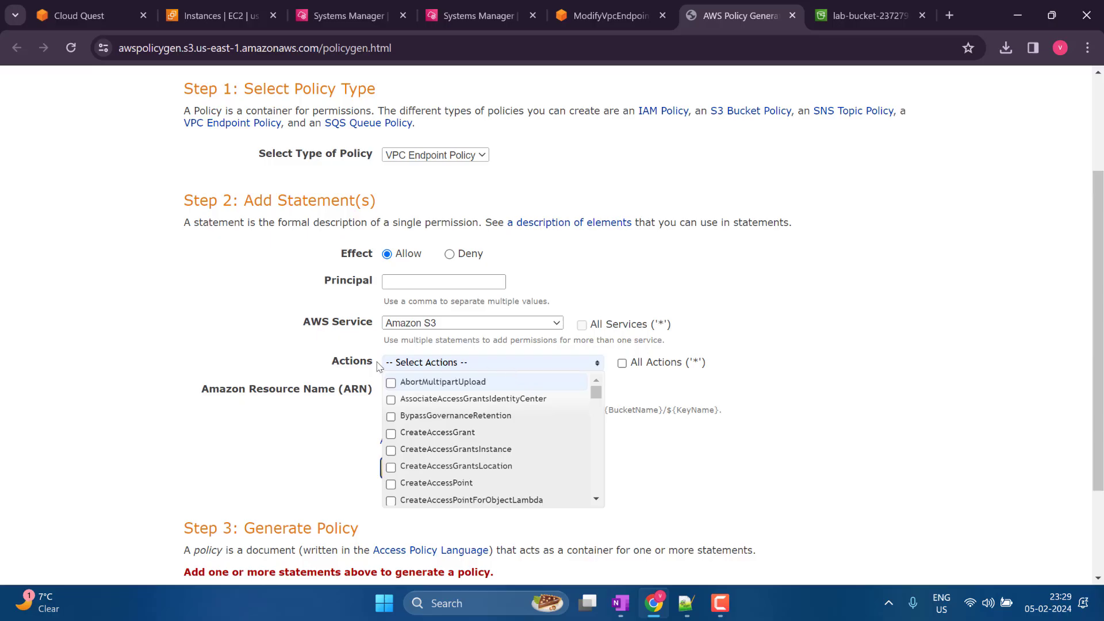
left_click(258, 352)
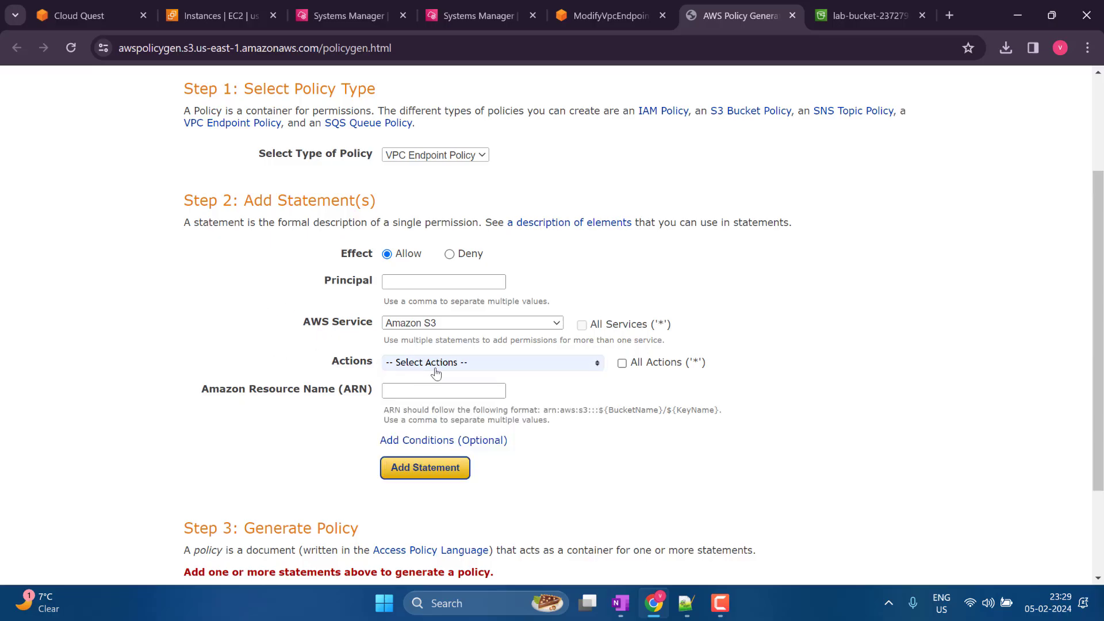
left_click(448, 390)
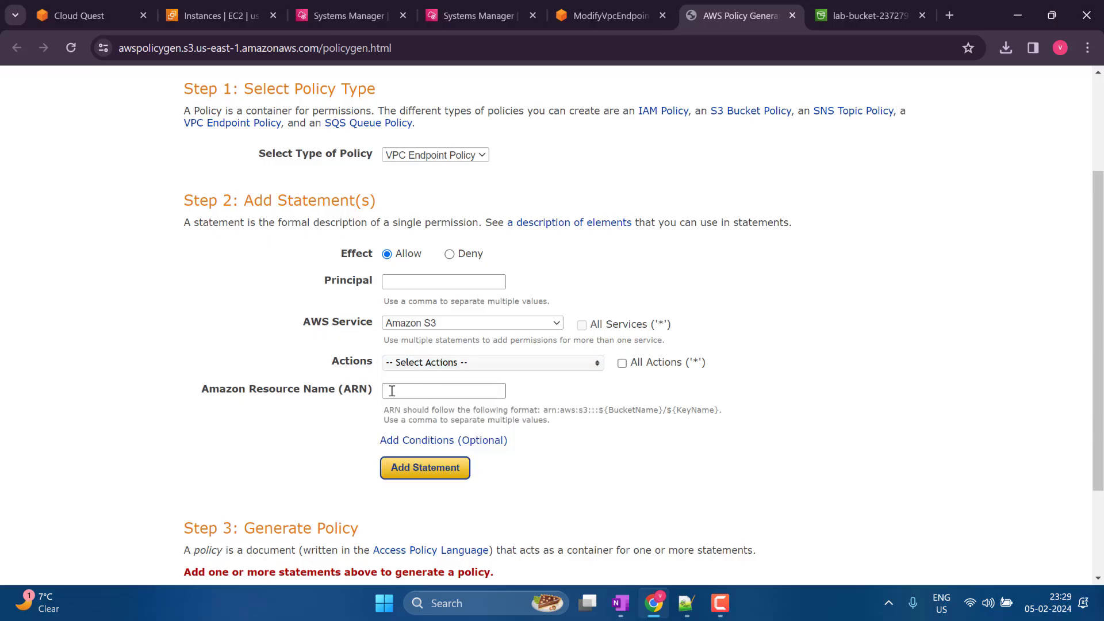
Search for s3 from the EC2 Instances page, open the S3 console, and recheck the Cloud Quest DIY task before returning to it
left_click(483, 8)
left_click(593, 7)
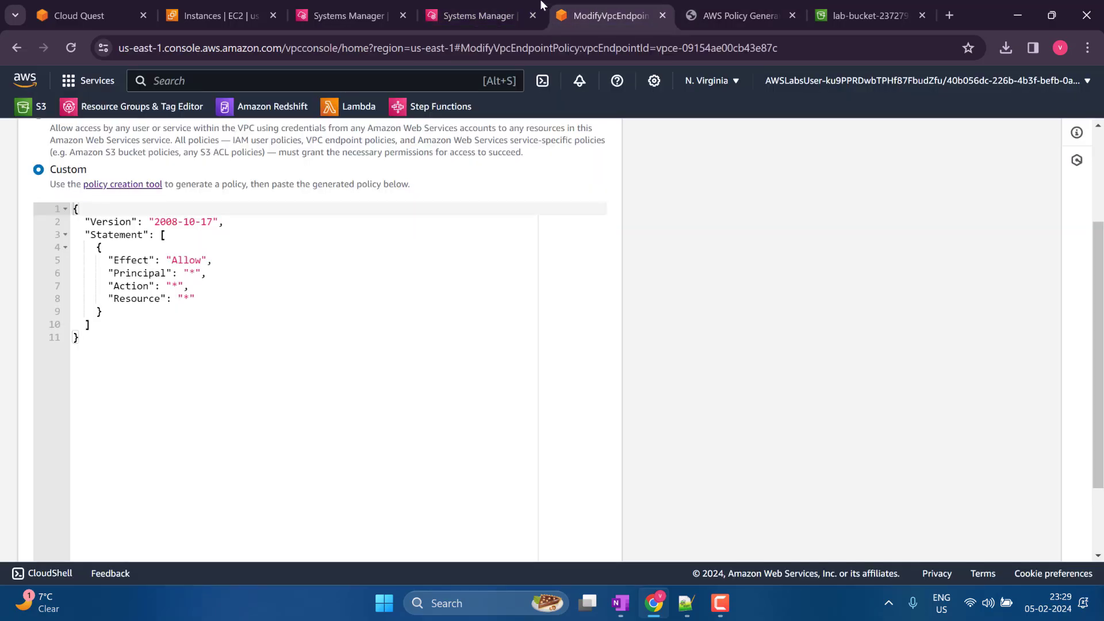
left_click(368, 4)
left_click(241, 4)
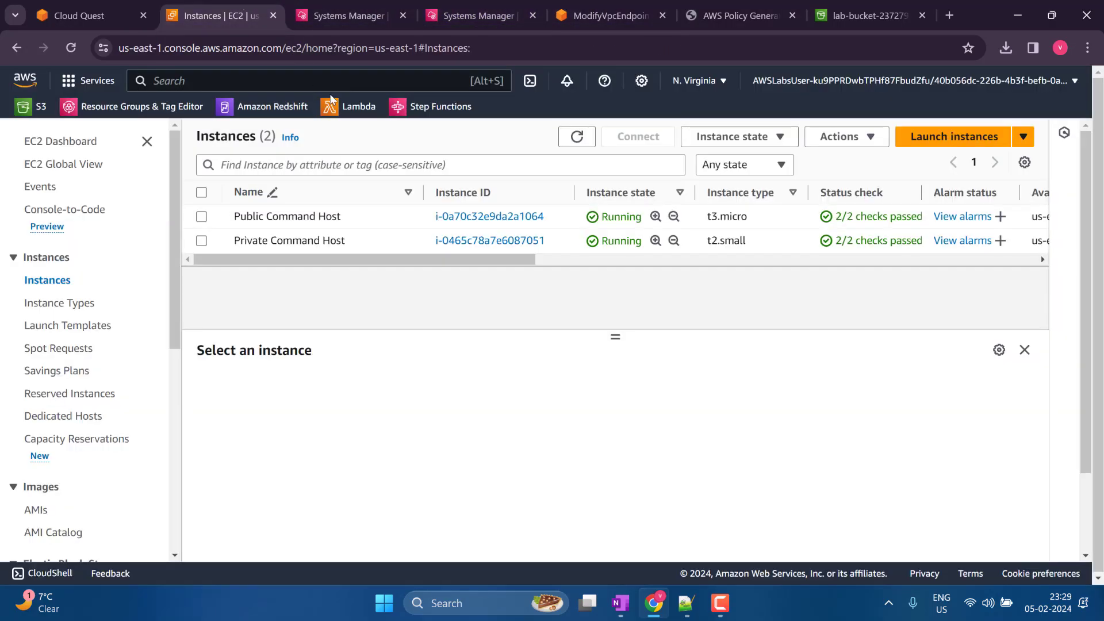
type("s3")
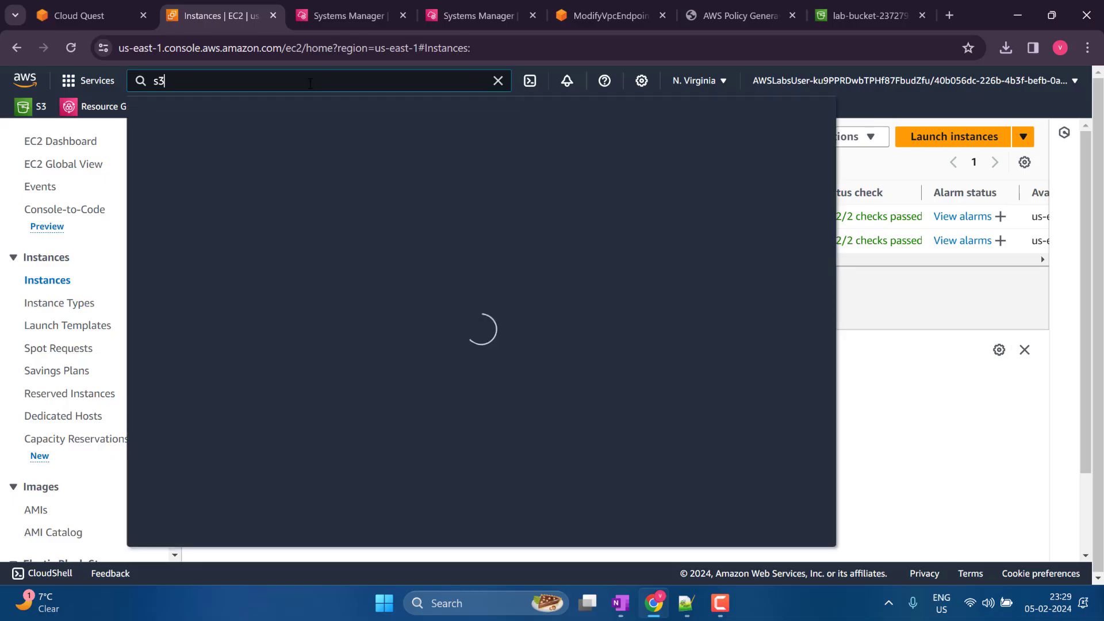
left_click(375, 201)
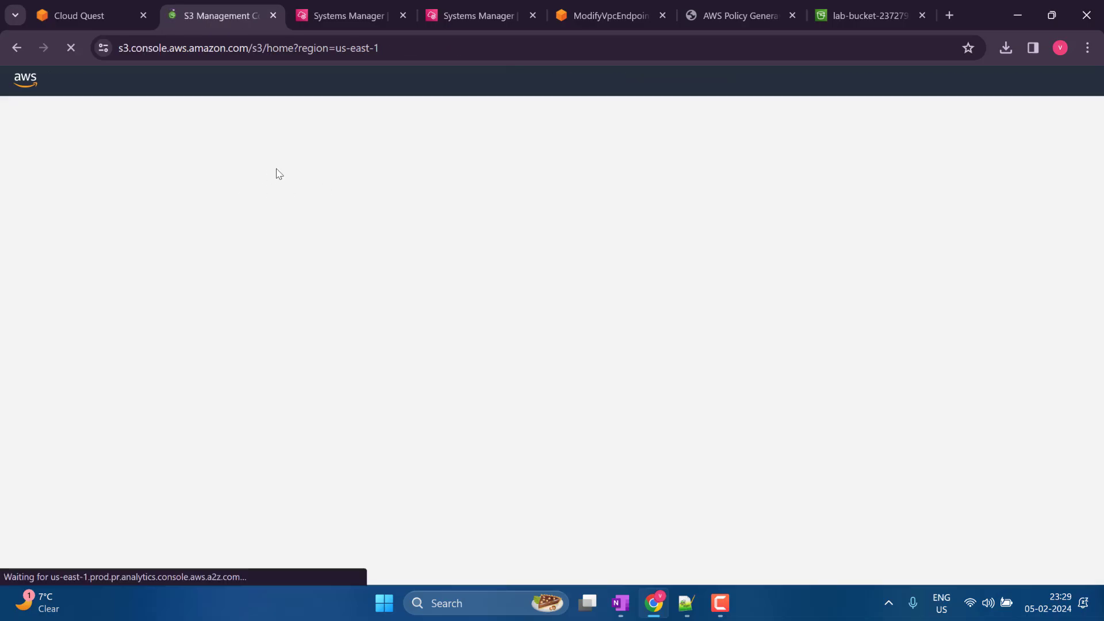
left_click(99, 13)
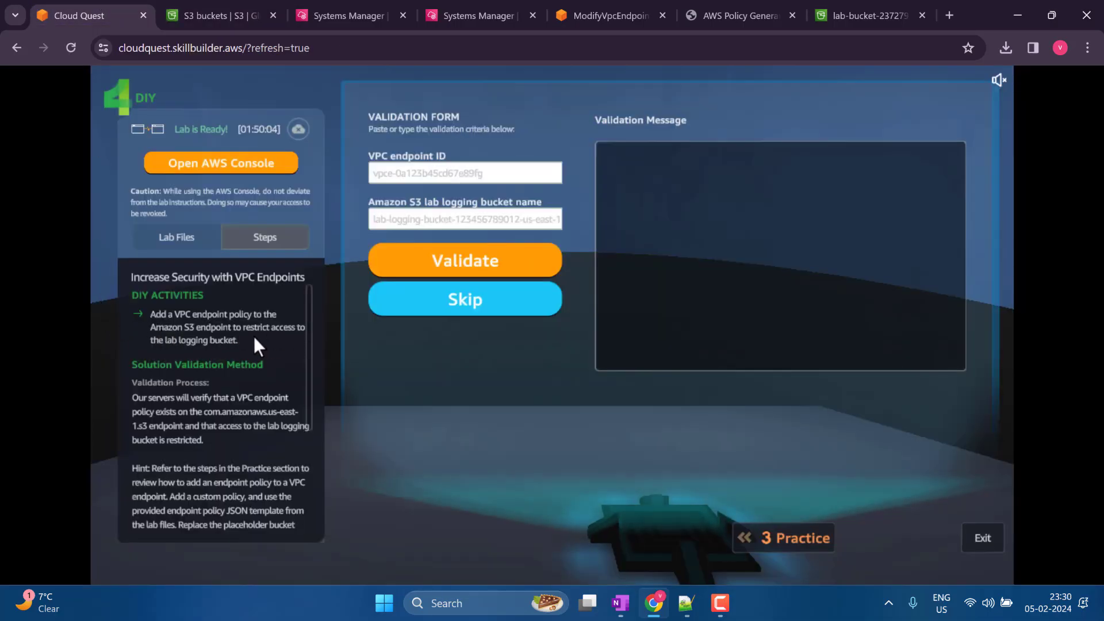
left_click(218, 16)
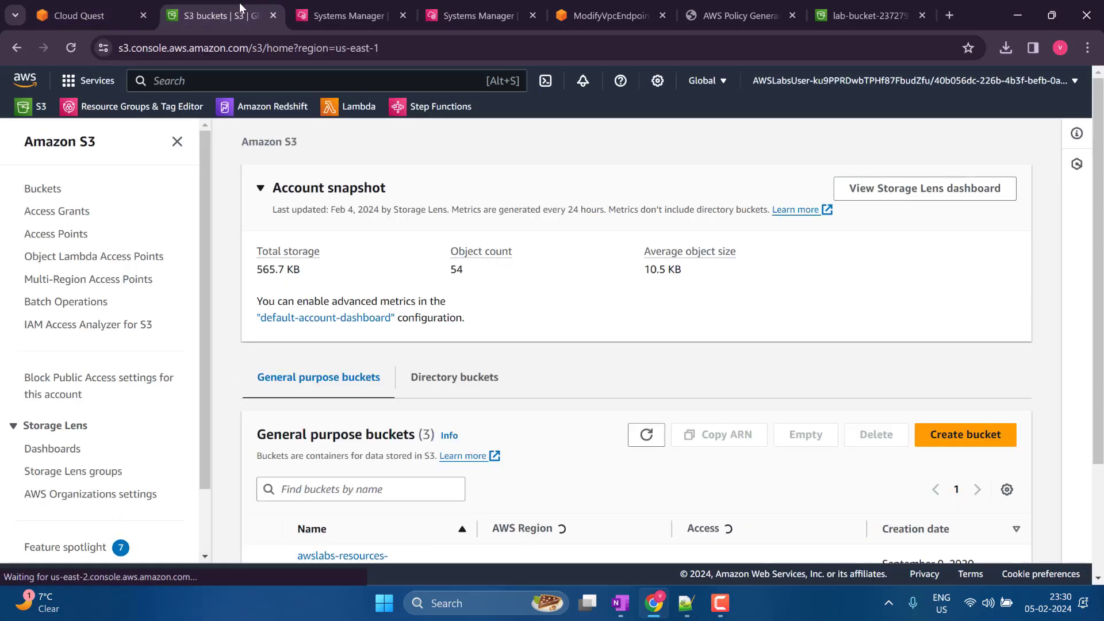
Look at the lab bucket's objects, return to the bucket list and copy the lab bucket's ARN
scroll(513, 295, "down", 3)
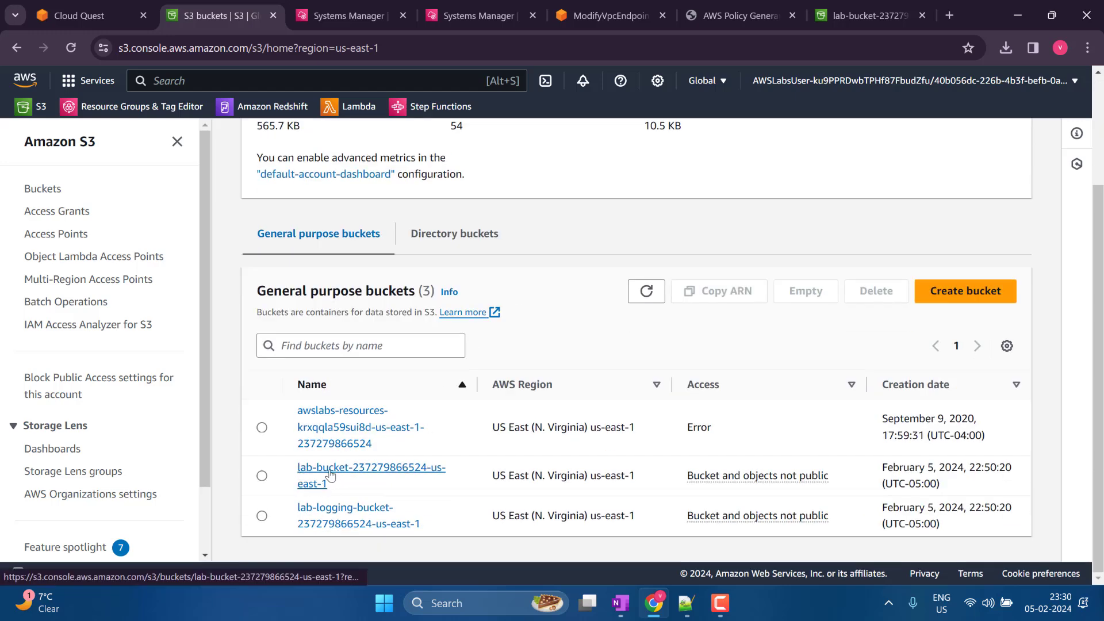
left_click(330, 476)
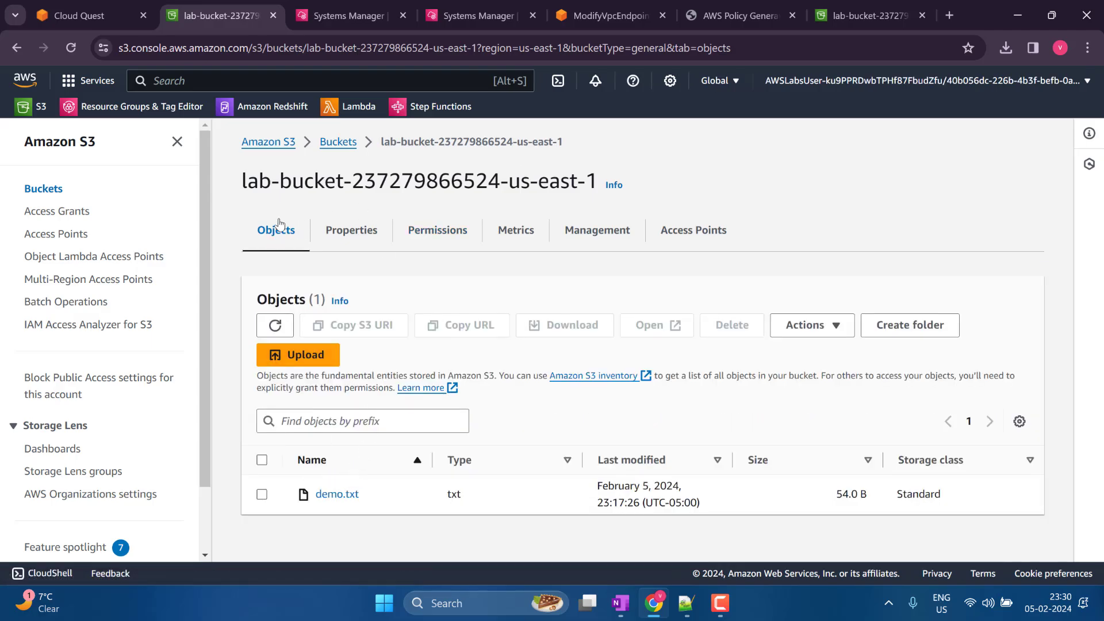
left_click(338, 143)
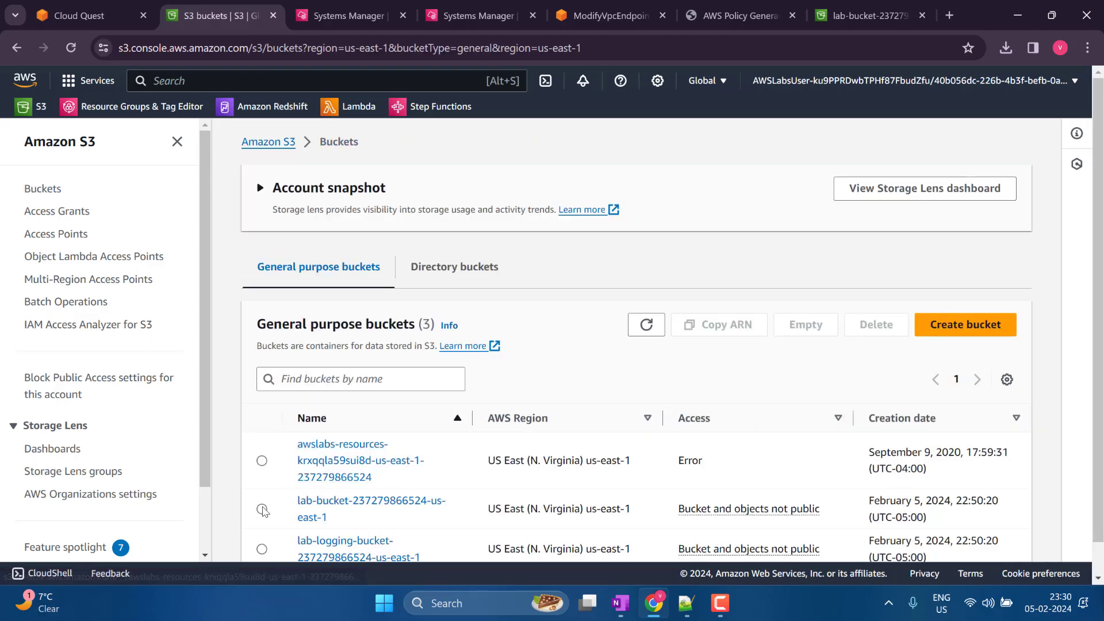
scroll(291, 414, "down", 3)
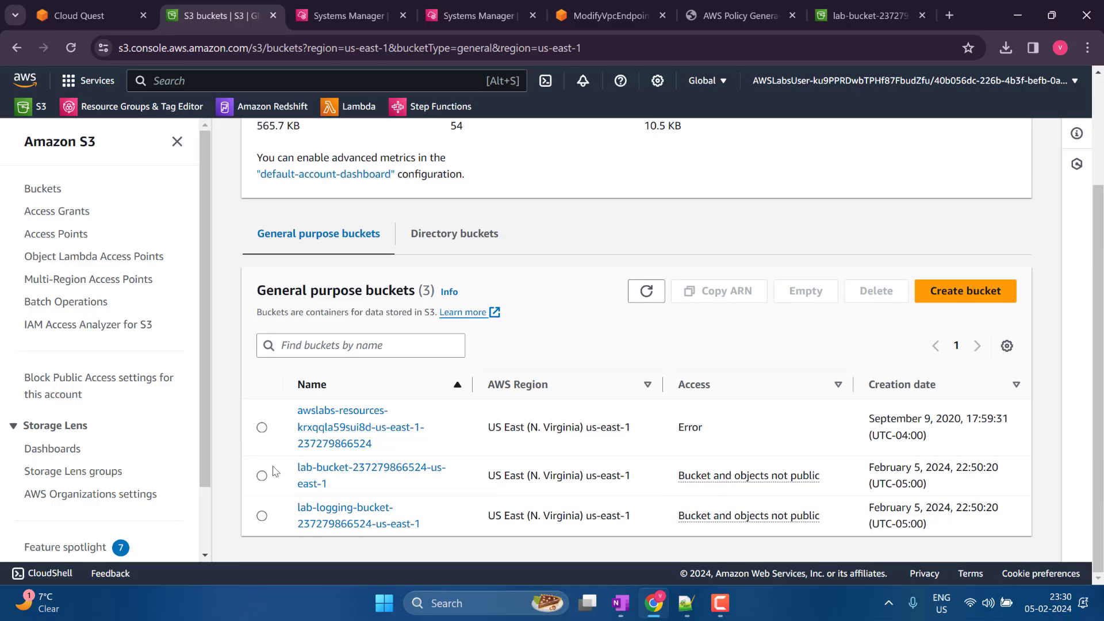
left_click(261, 475)
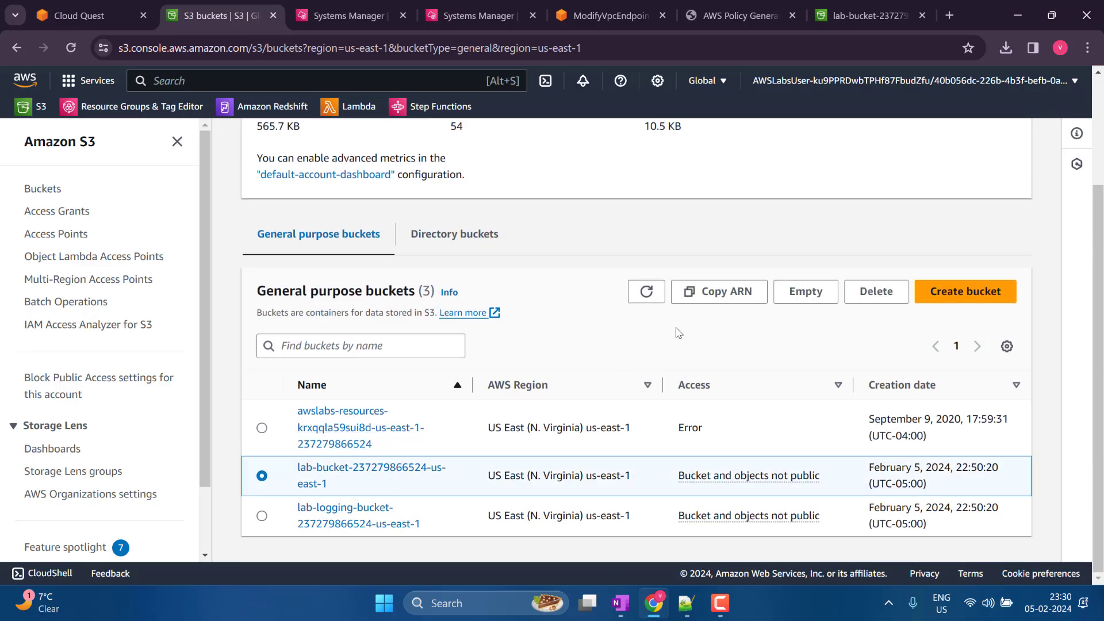
left_click(726, 291)
In the AWS Policy Generator, add an Allow statement for Amazon S3 with the copied lab bucket ARN, all actions and principal *
left_click(776, 5)
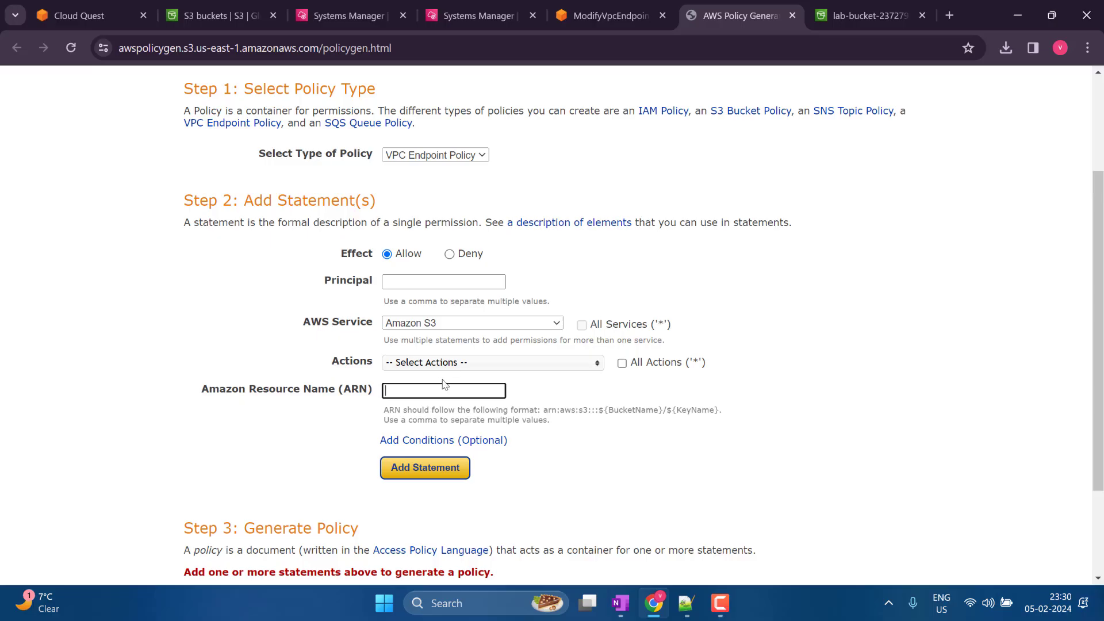
key("ctrl+v")
key("Return")
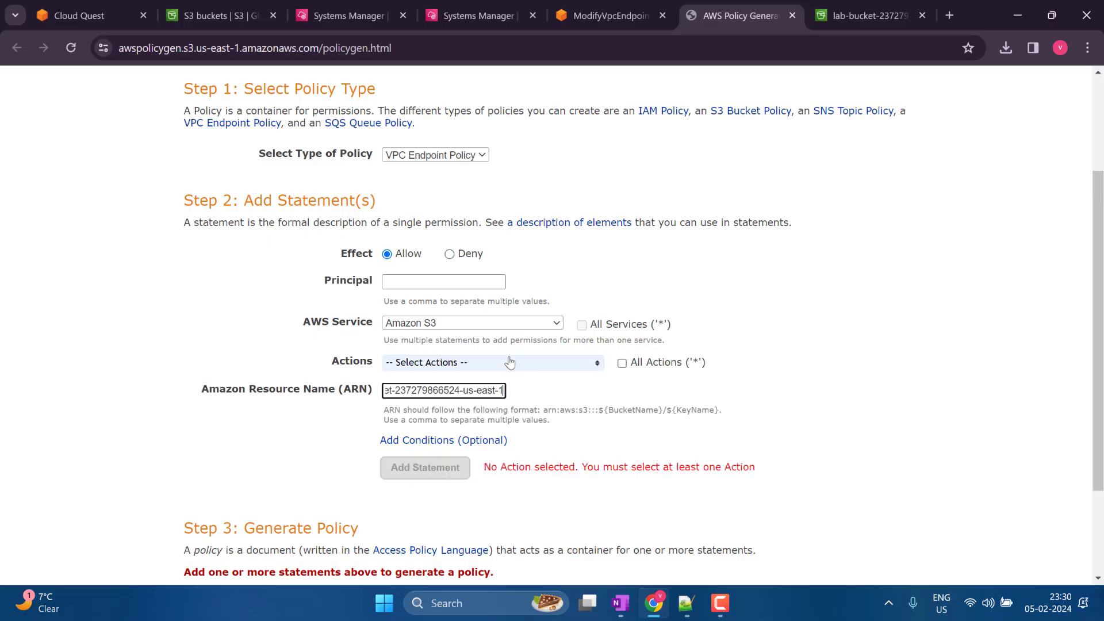
left_click(496, 365)
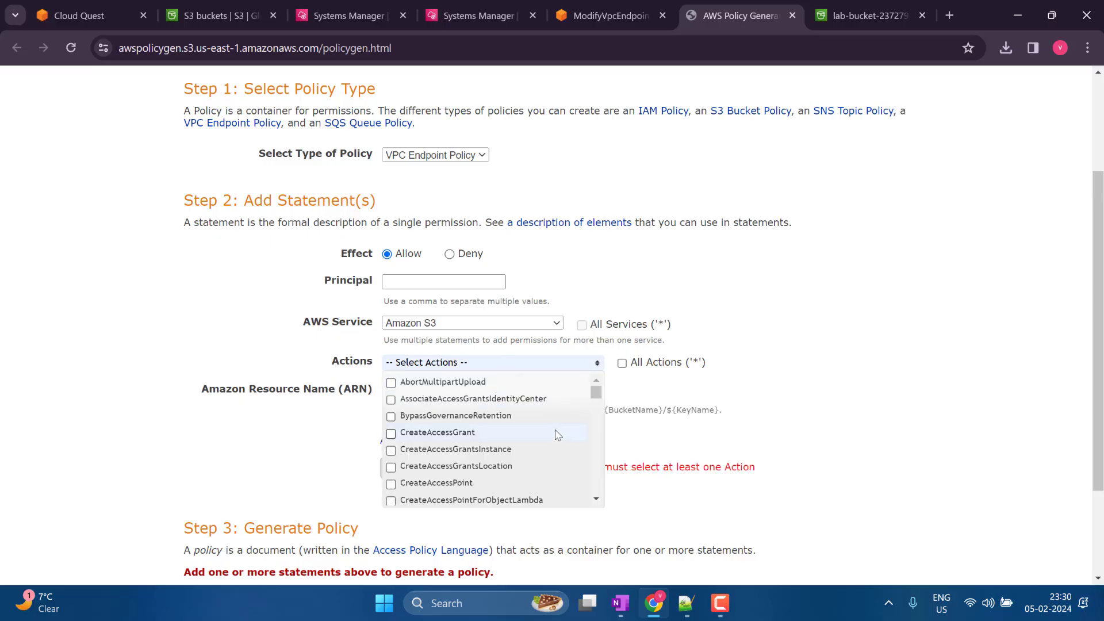
left_click(622, 363)
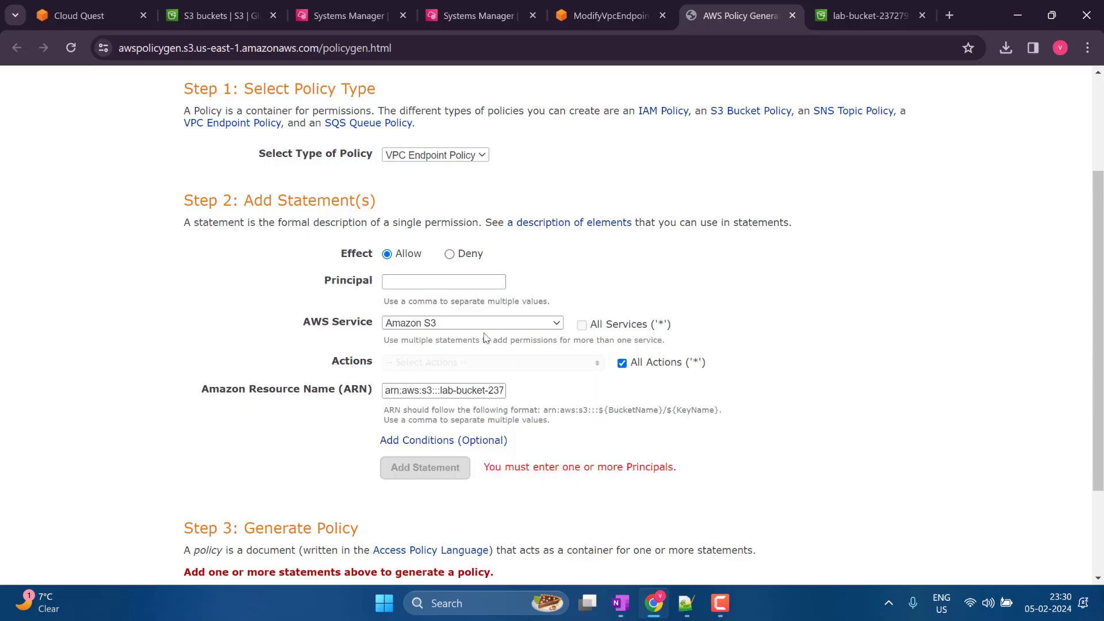
left_click(427, 282)
left_click(402, 467)
scroll(412, 460, "down", 5)
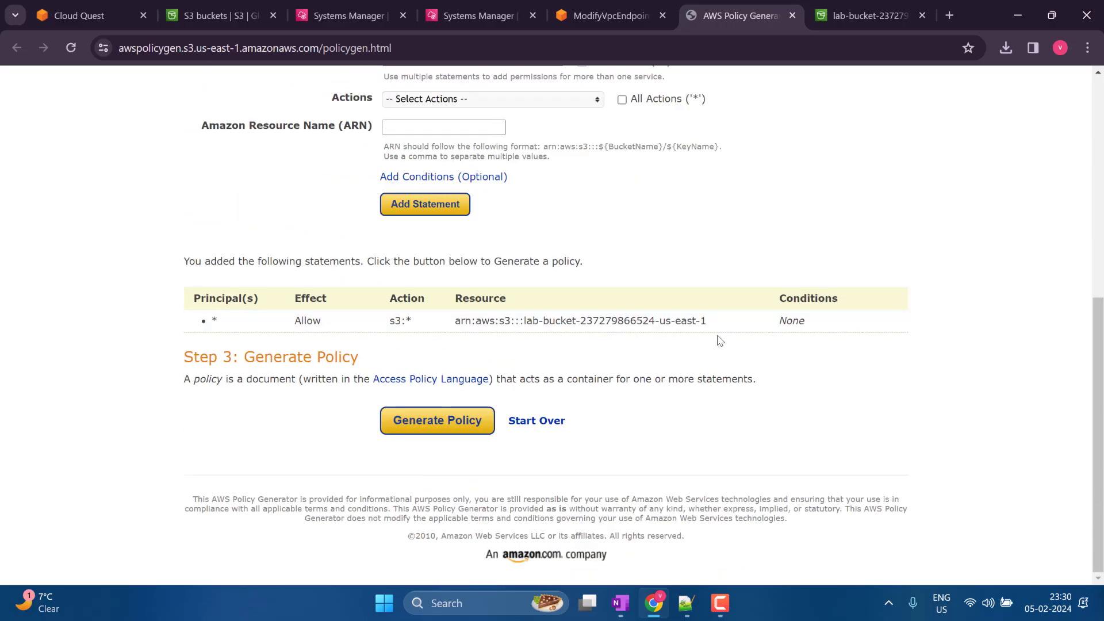
Generate the endpoint policy from the added statement and copy the whole policy JSON document
left_click(459, 424)
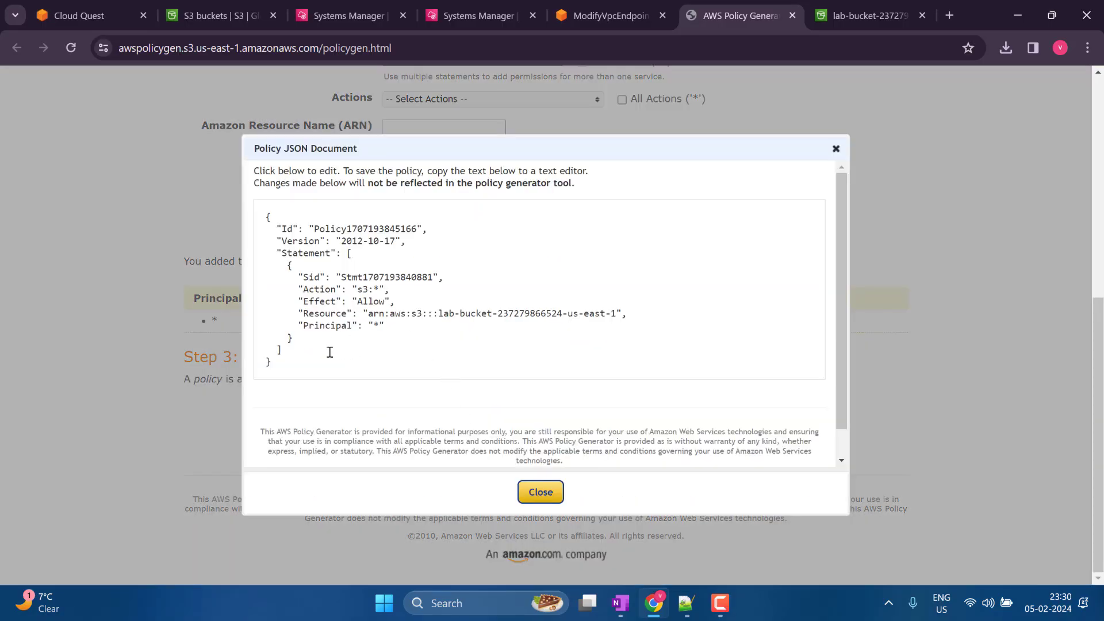
left_click_drag(282, 364, 251, 222)
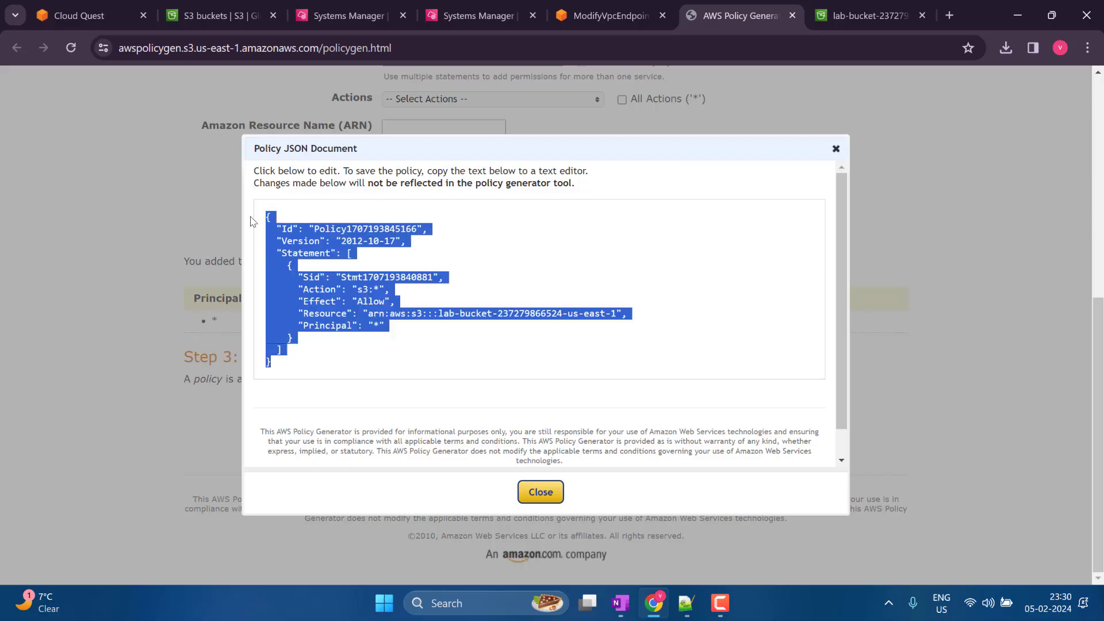
right_click(317, 228)
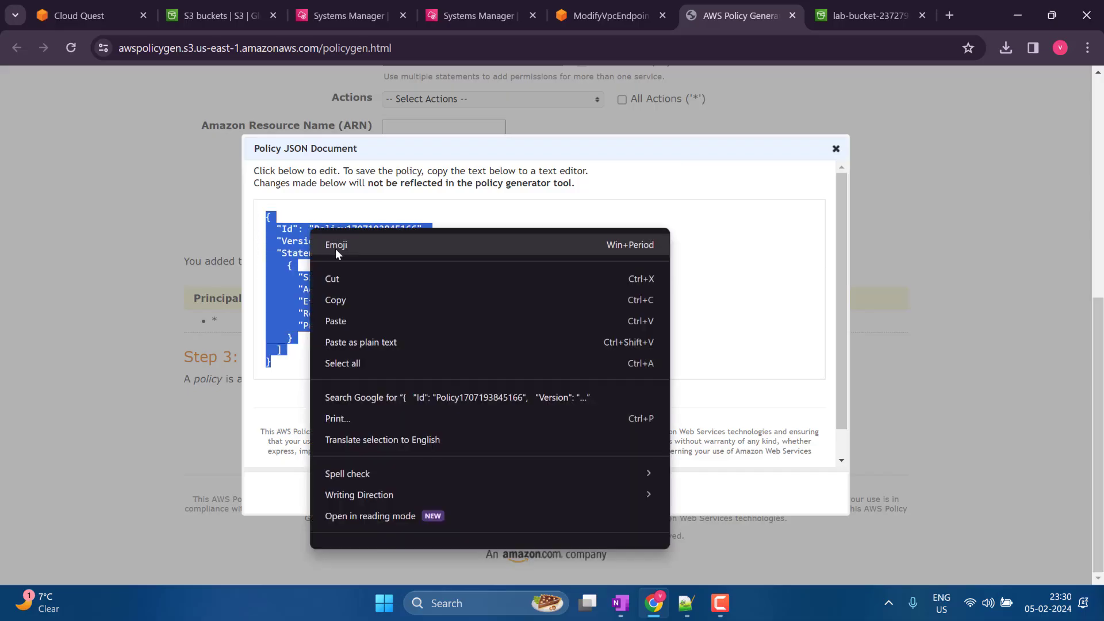
left_click(329, 304)
Replace the S3 endpoint's custom policy in the VPC console with the copied JSON and save it
left_click(609, 15)
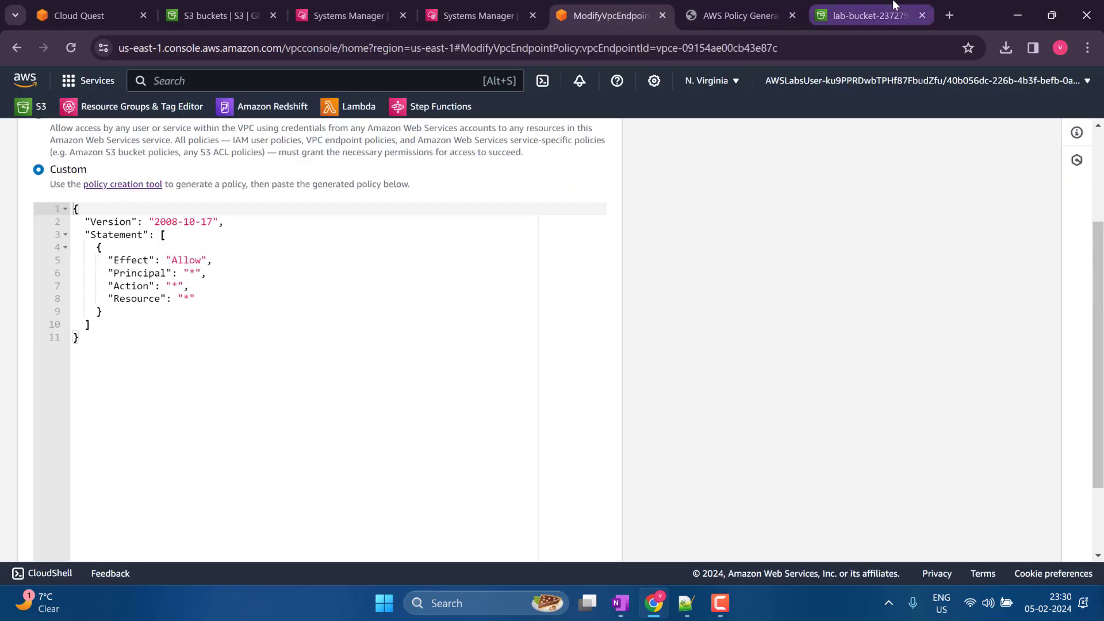
left_click(869, 16)
left_click(423, 7)
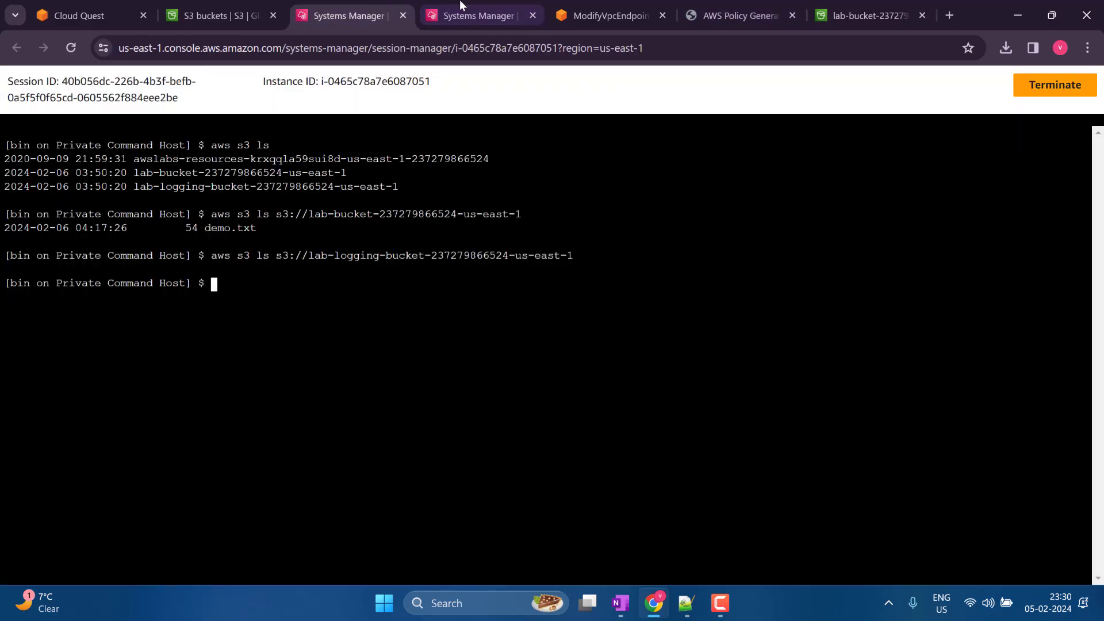
left_click(304, 7)
left_click(258, 6)
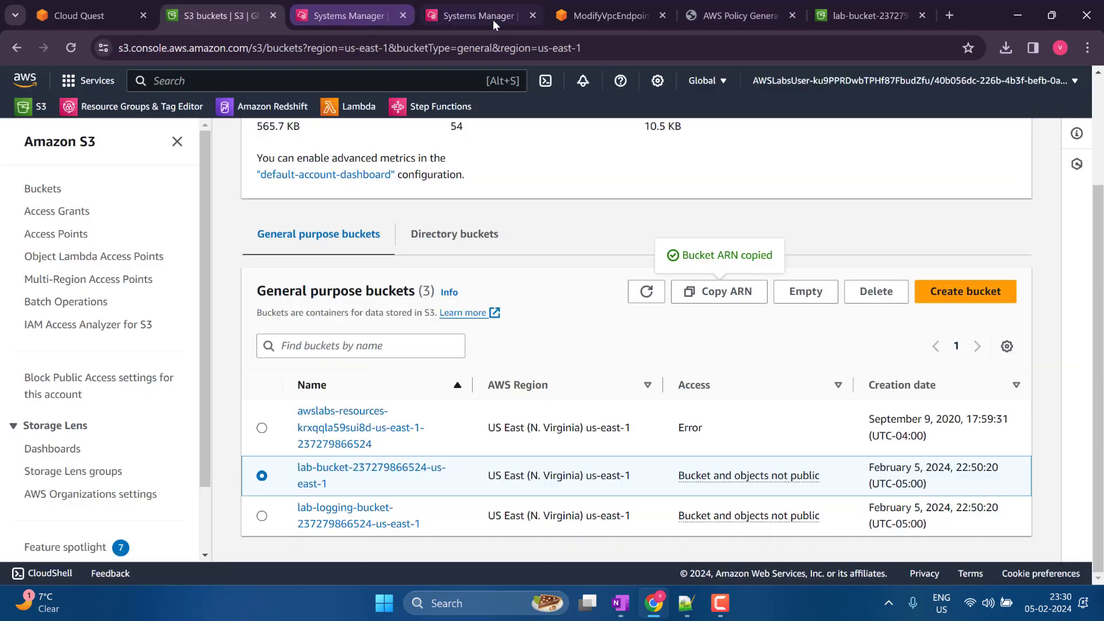
left_click(602, 6)
left_click_drag(138, 344, 72, 207)
key("ctrl+v")
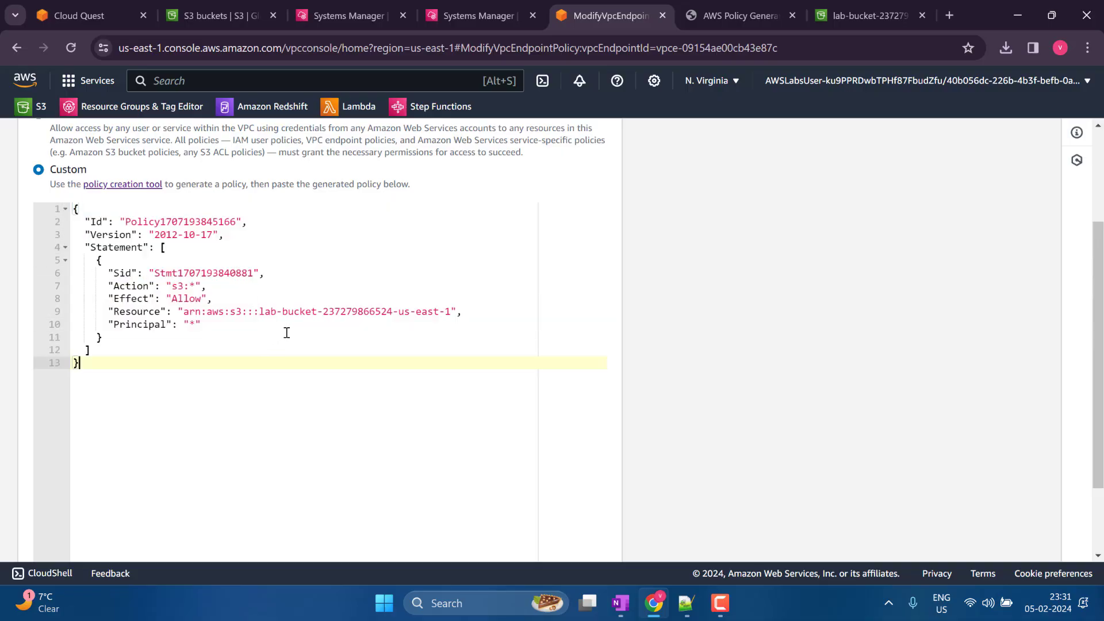
scroll(286, 333, "down", 3)
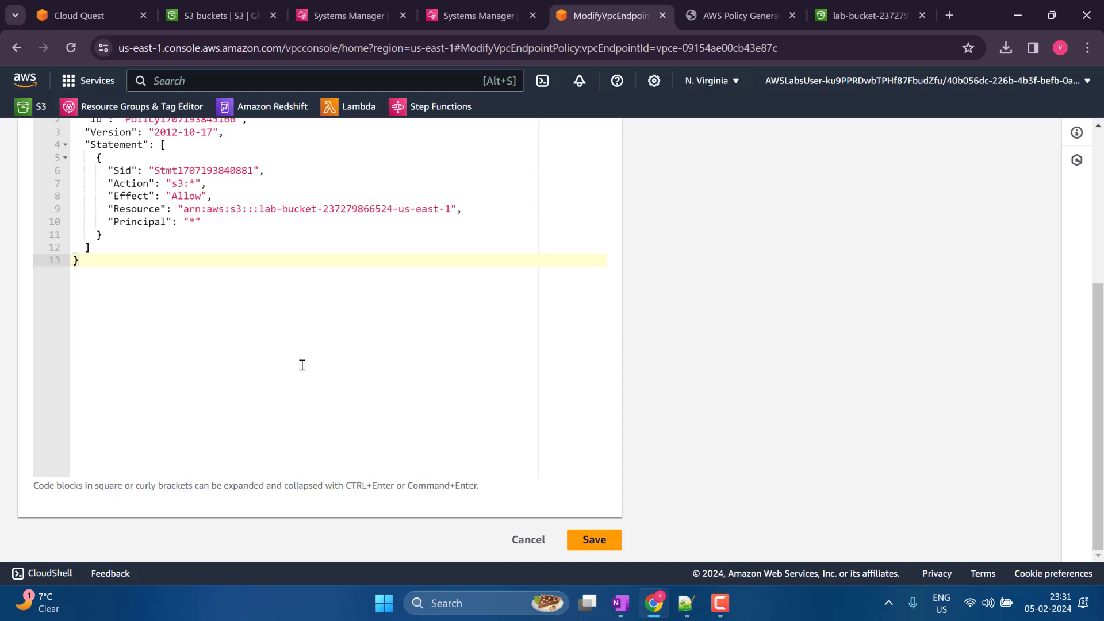
left_click(595, 541)
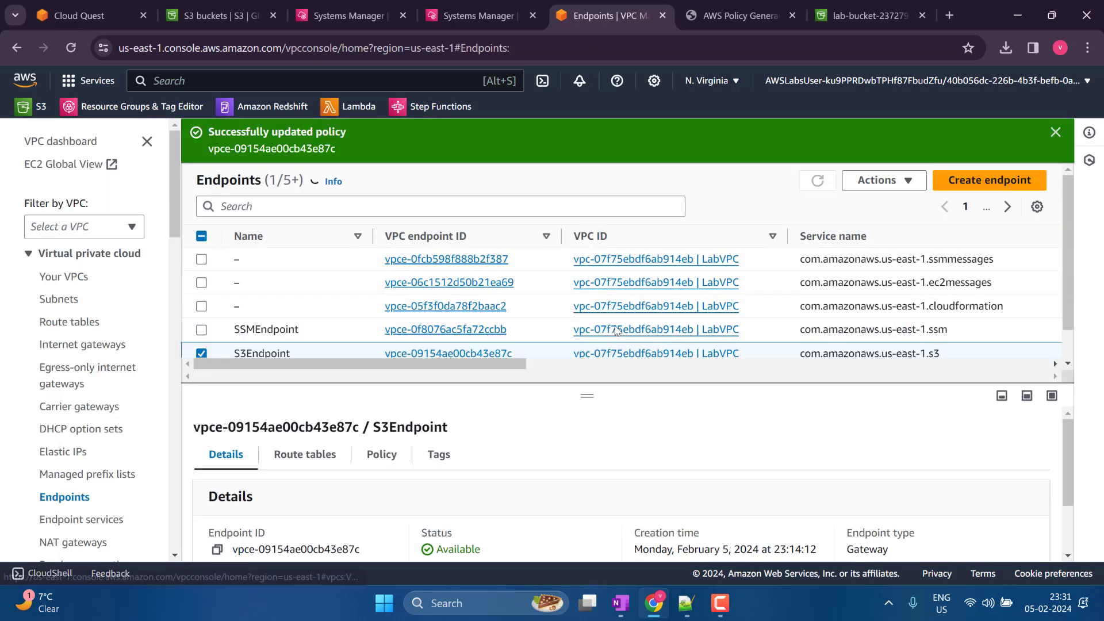
On the Private Command Host, clear the terminal and rerun aws s3 ls on the lab bucket and the lab logging bucket
left_click(480, 14)
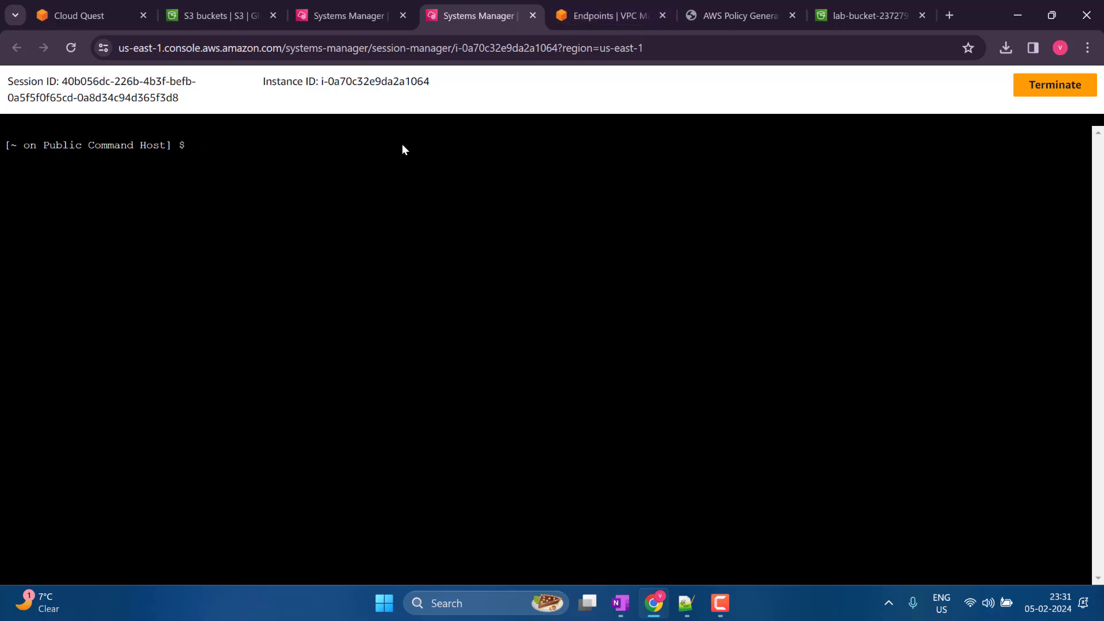
left_click(347, 5)
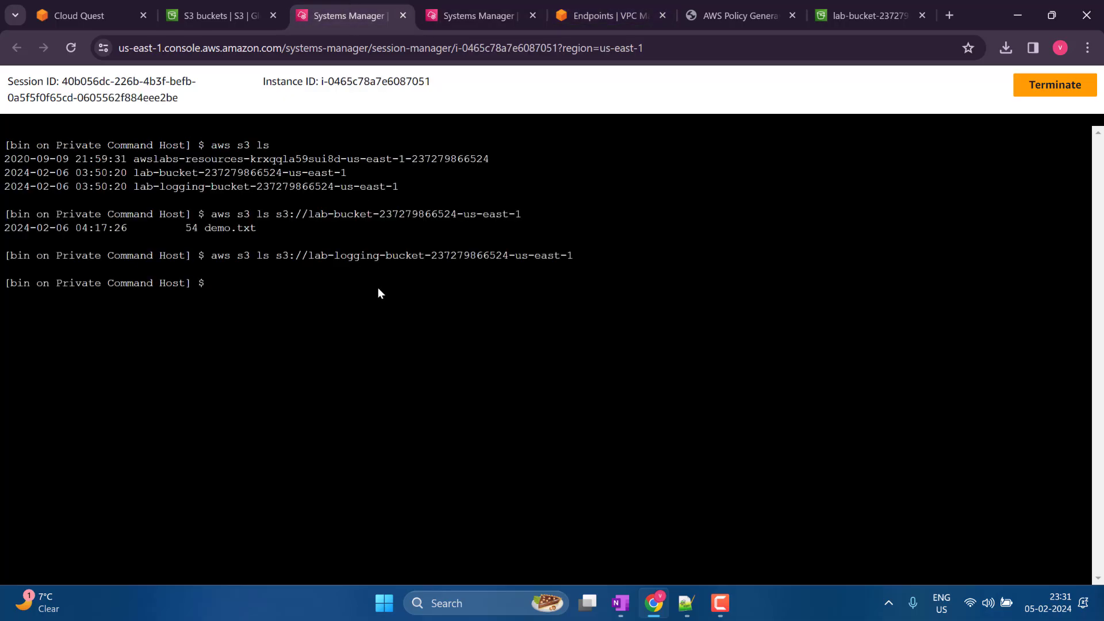
key("ctrl+l")
key("Up")
key("Up")
key("Return")
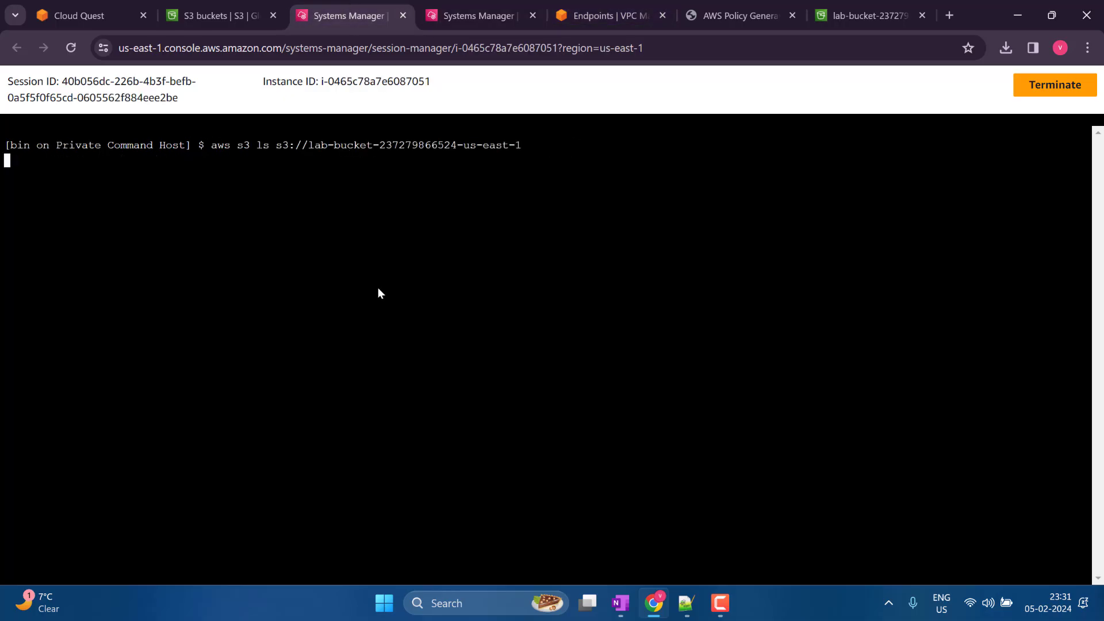
key("Up")
key("Up")
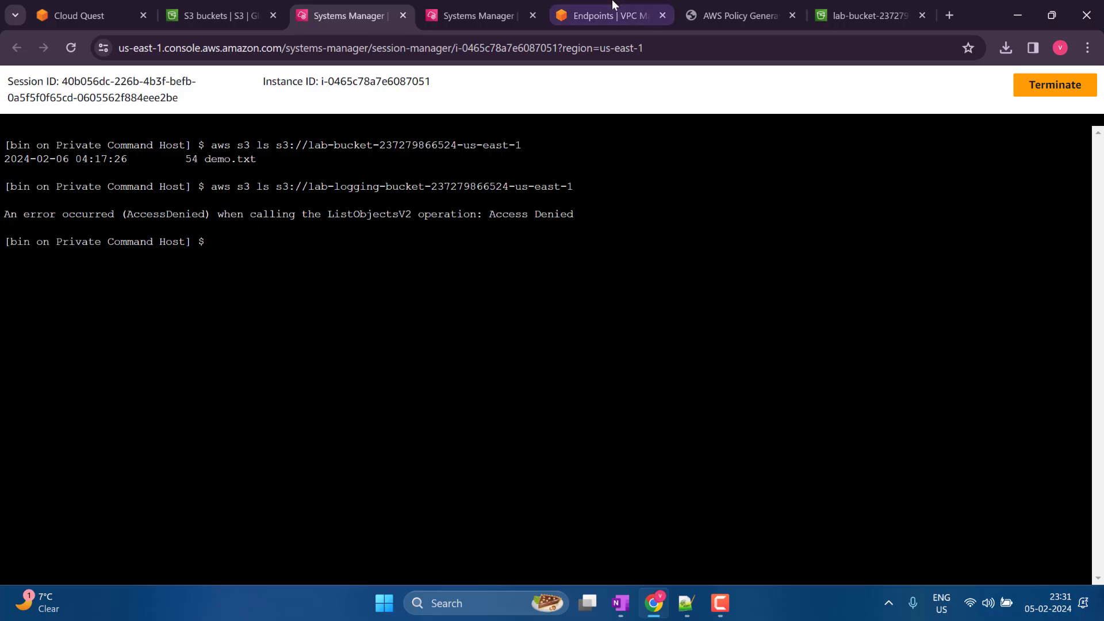
Examine the S3Endpoint's saved policy, especially its resource ARN, and compare it with the bucket listing output on the Private Command Host
left_click(780, 6)
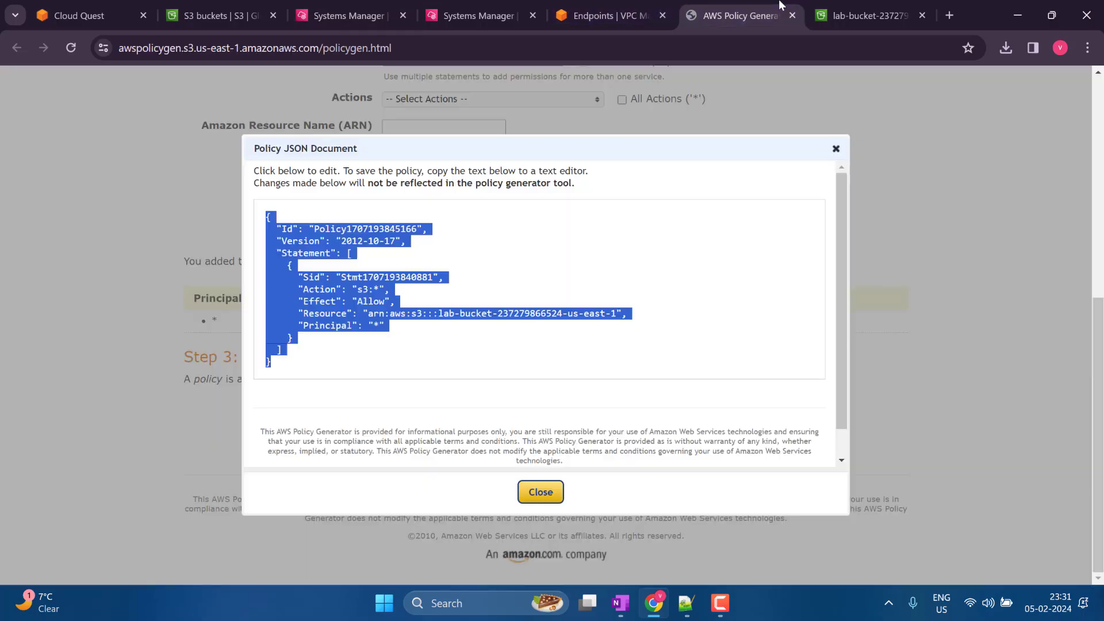
left_click(583, 6)
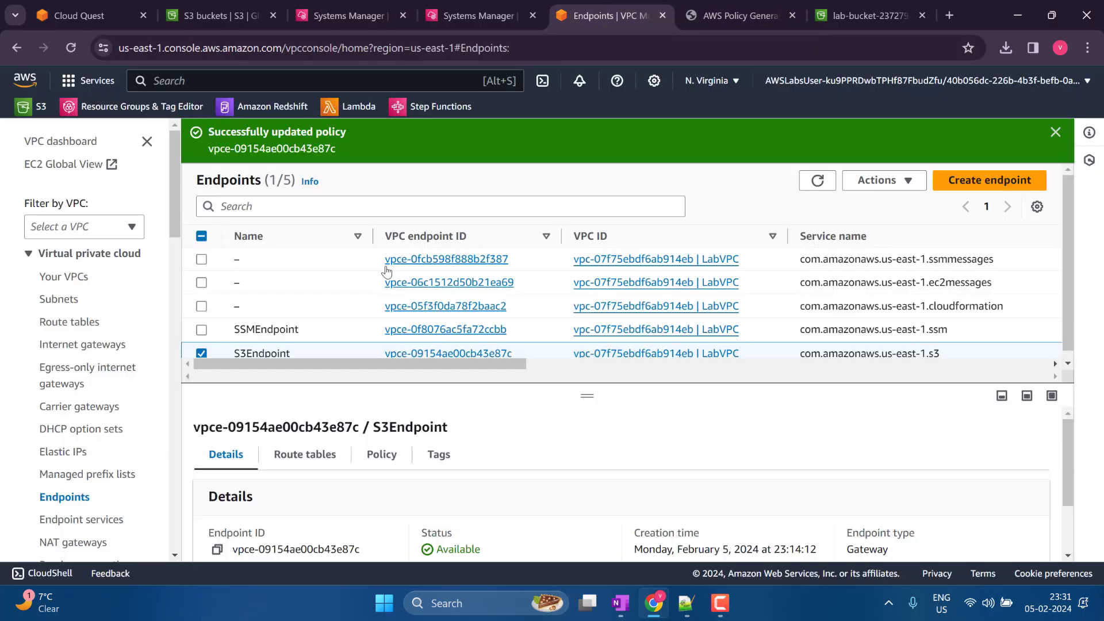
left_click(252, 5)
left_click(598, 12)
left_click(382, 454)
scroll(406, 453, "down", 5)
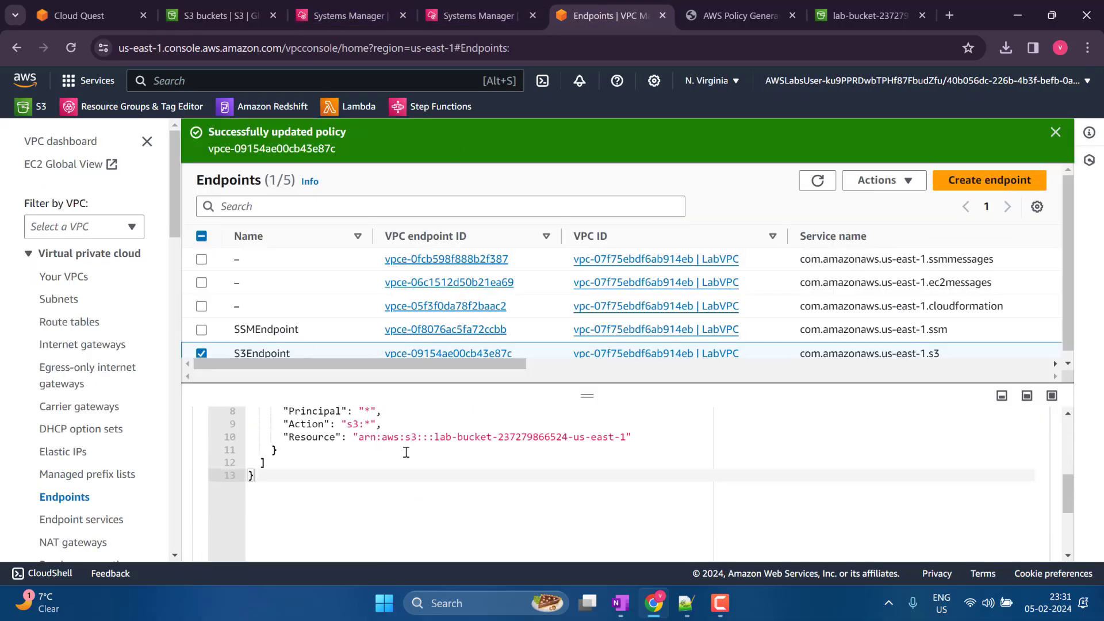
left_click_drag(360, 438, 630, 438)
left_click(412, 437)
scroll(412, 436, "up", 2)
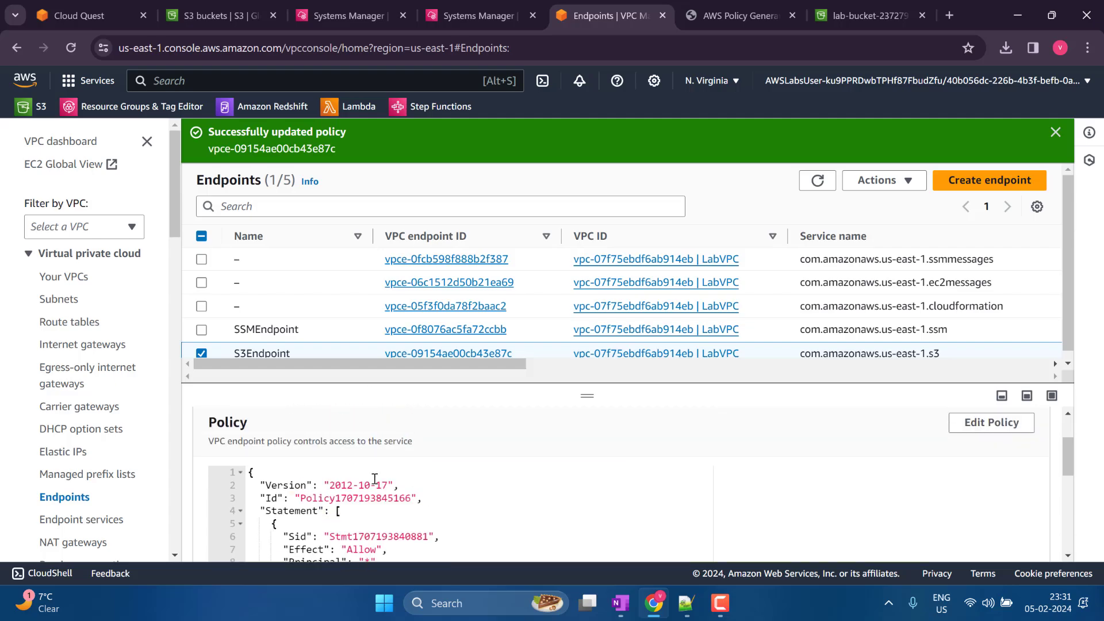
scroll(377, 481, "down", 1)
left_click_drag(370, 499, 632, 511)
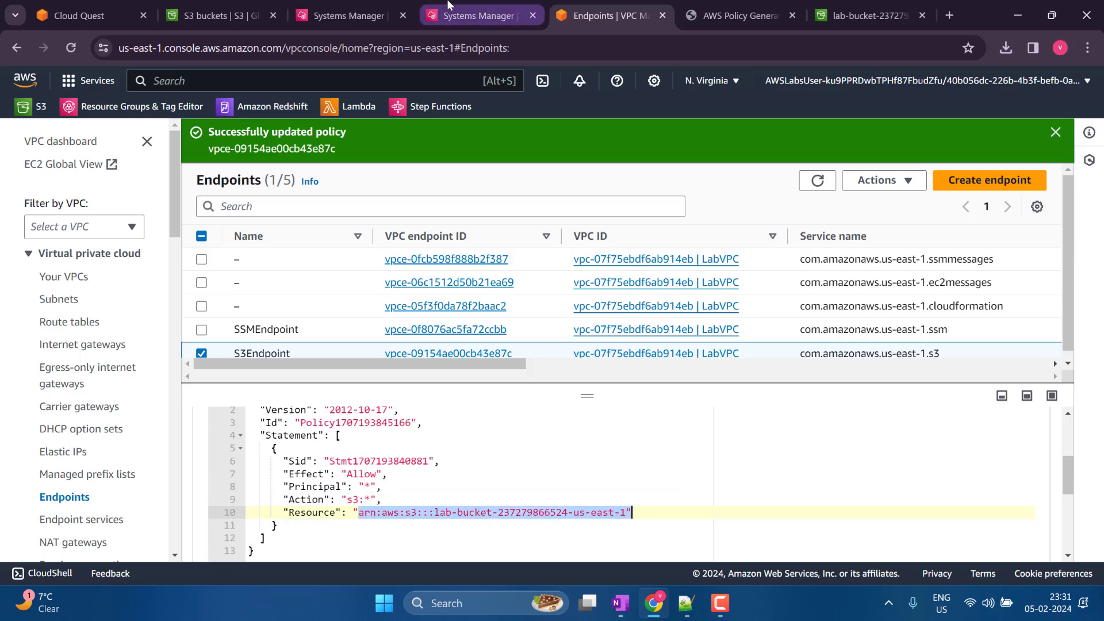
left_click(348, 15)
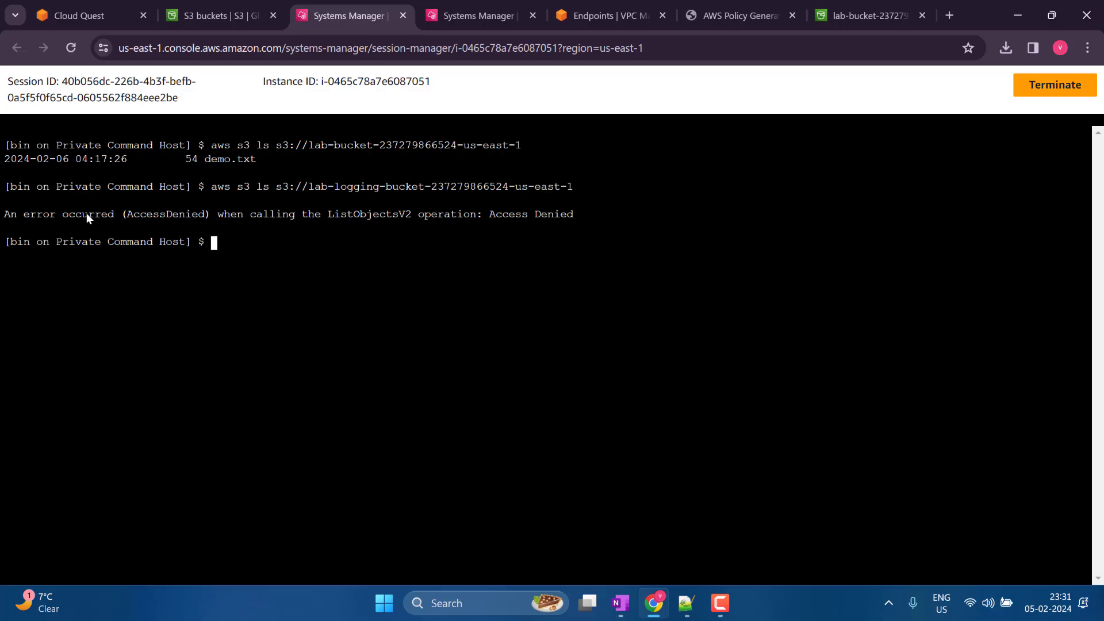
left_click_drag(86, 213, 298, 207)
Copy the S3Endpoint's VPC endpoint ID from the endpoints list into the Cloud Quest validation form
left_click(80, 16)
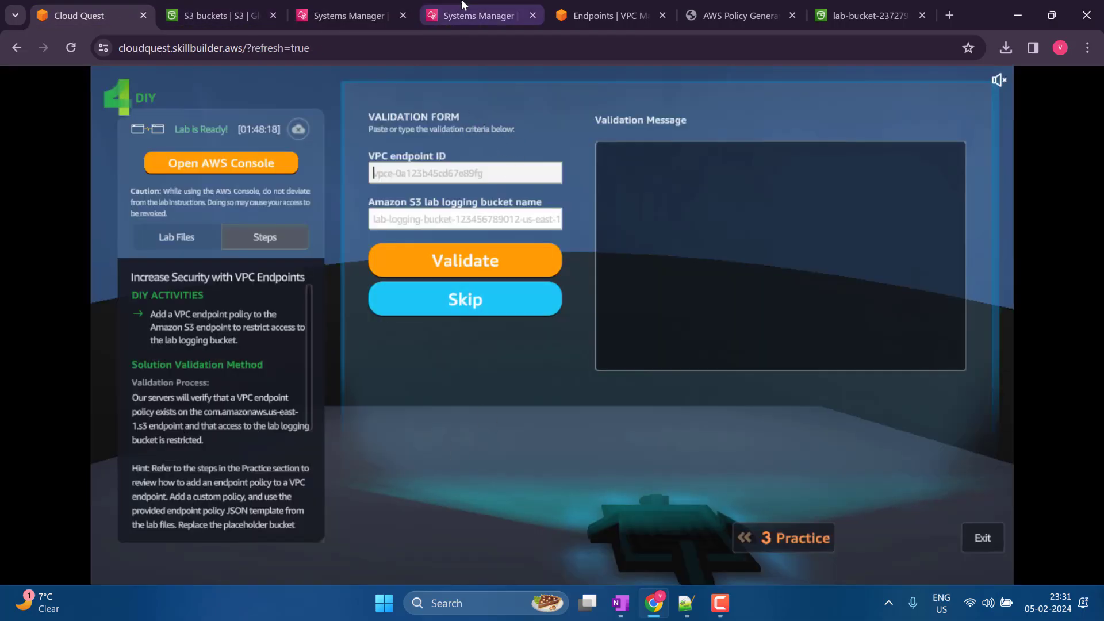
left_click(607, 15)
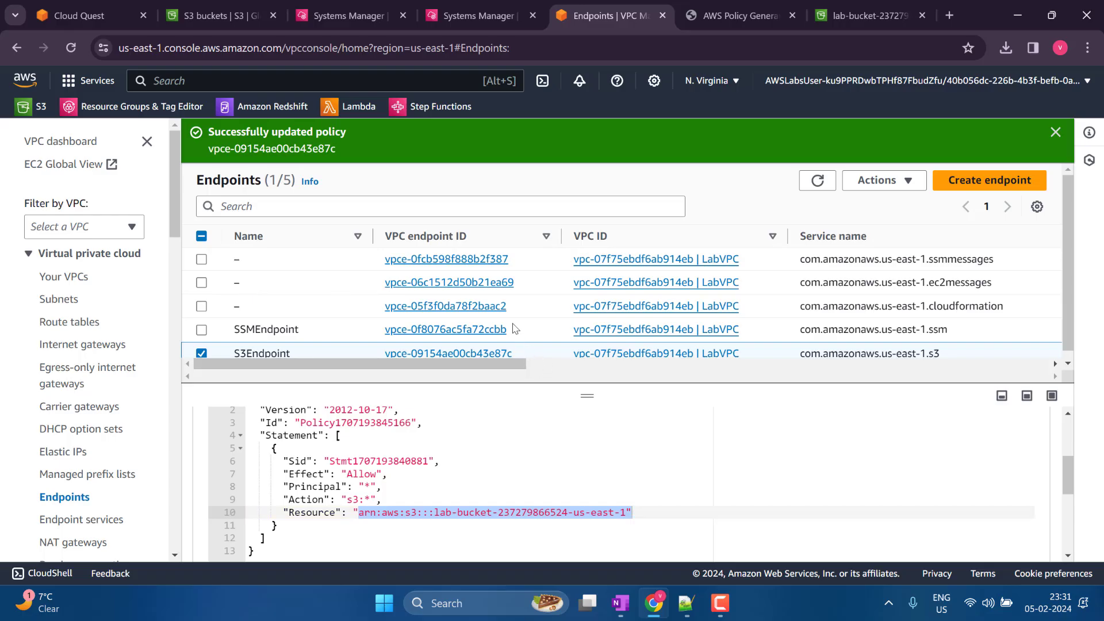
left_click_drag(502, 328, 387, 357)
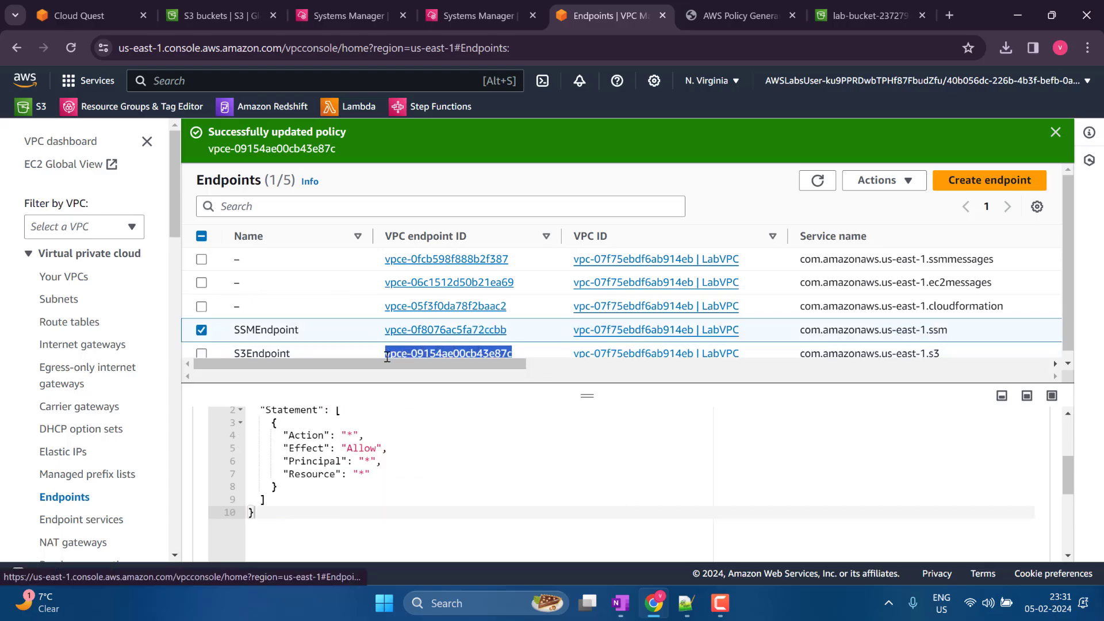
left_click(179, 9)
left_click(153, 6)
key("ctrl+v")
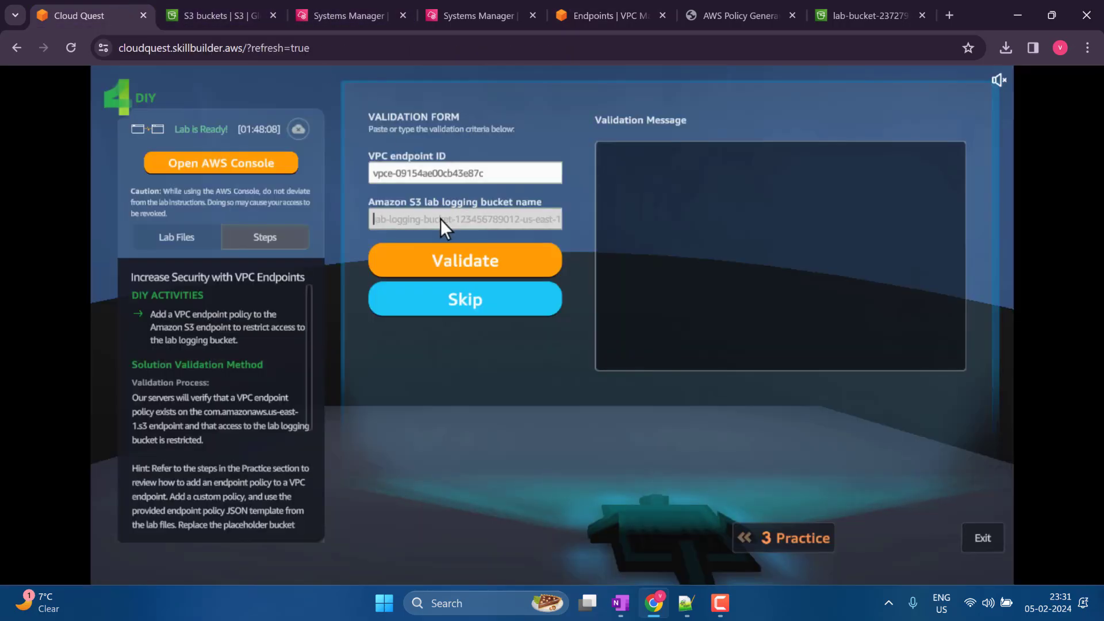
Copy the lab logging bucket's name from the S3 bucket list into the validation form and validate the solution
left_click(440, 219)
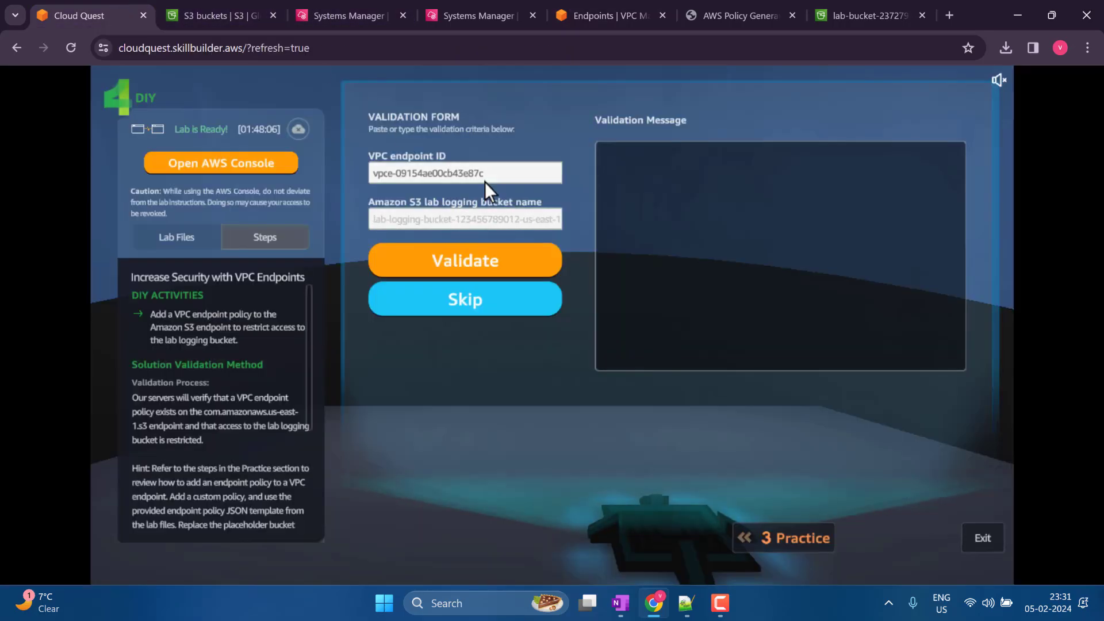
left_click(239, 11)
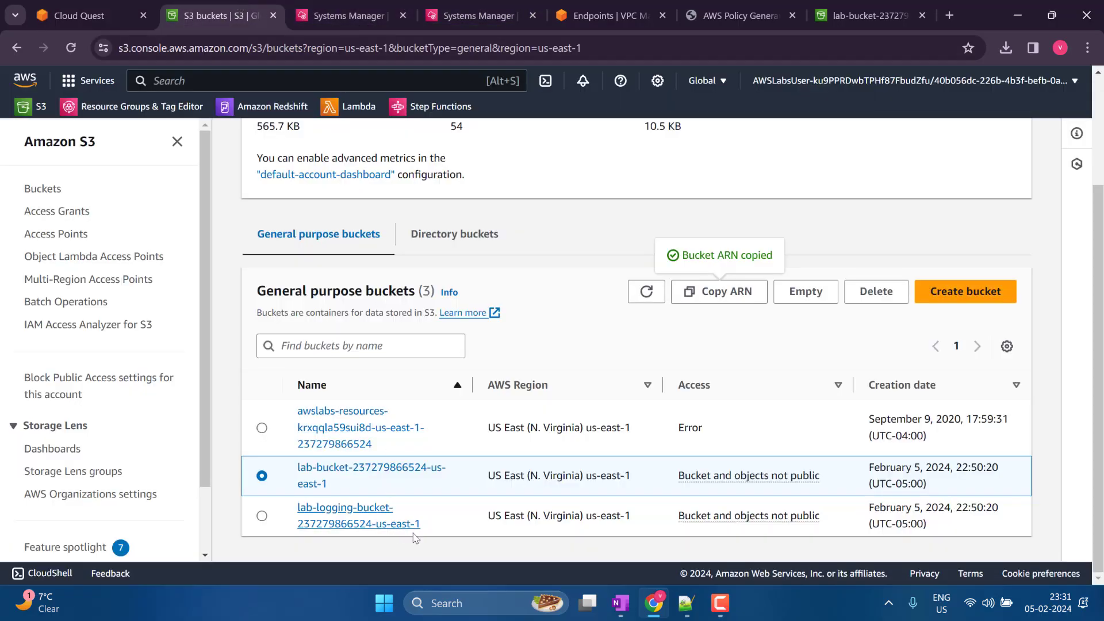
left_click_drag(436, 533, 294, 520)
key("ctrl+c")
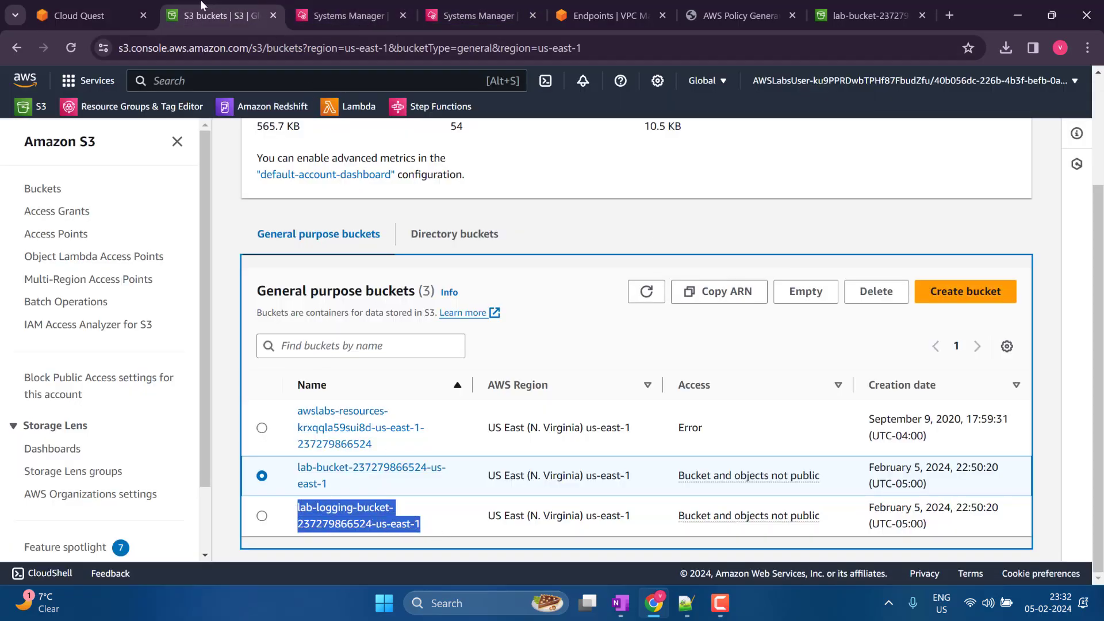
left_click(142, 5)
left_click(1087, 48)
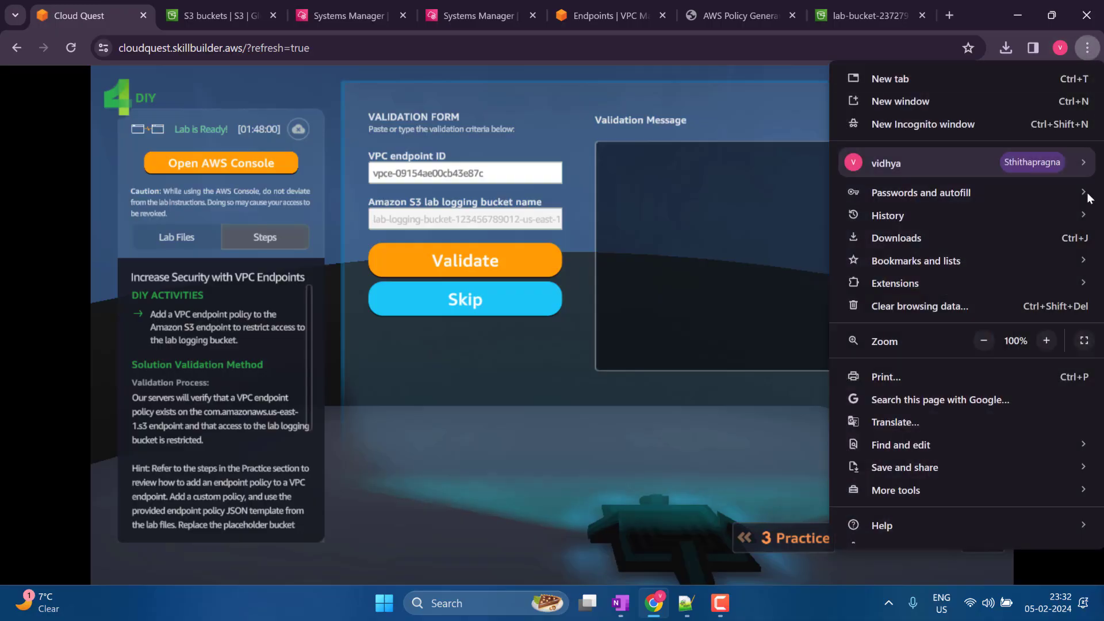
left_click(1080, 409)
key("ctrl+v")
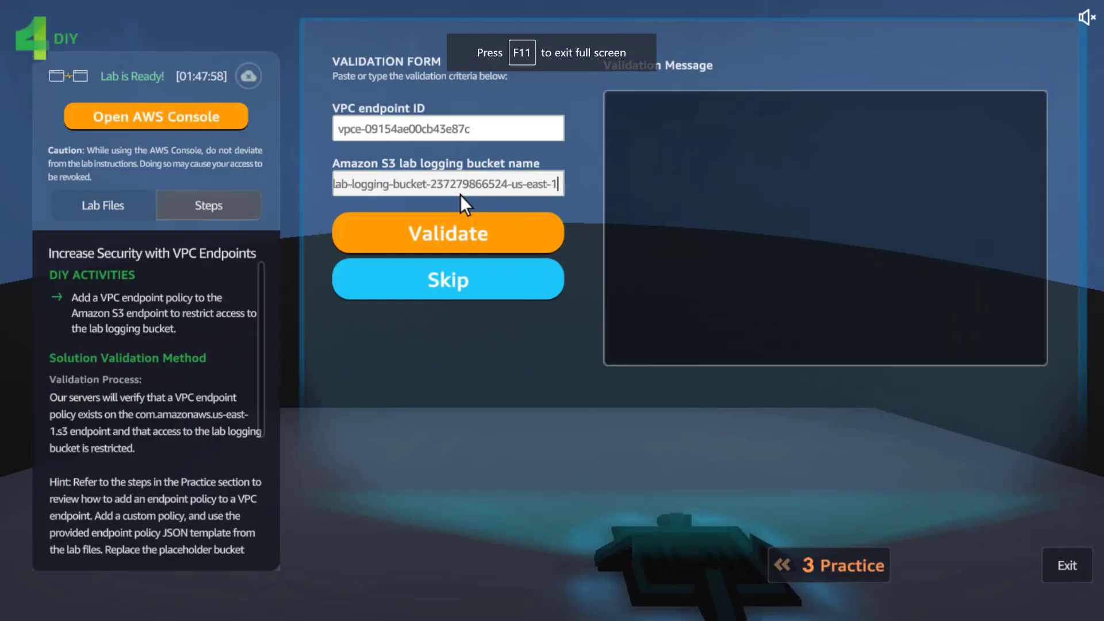
left_click(552, 244)
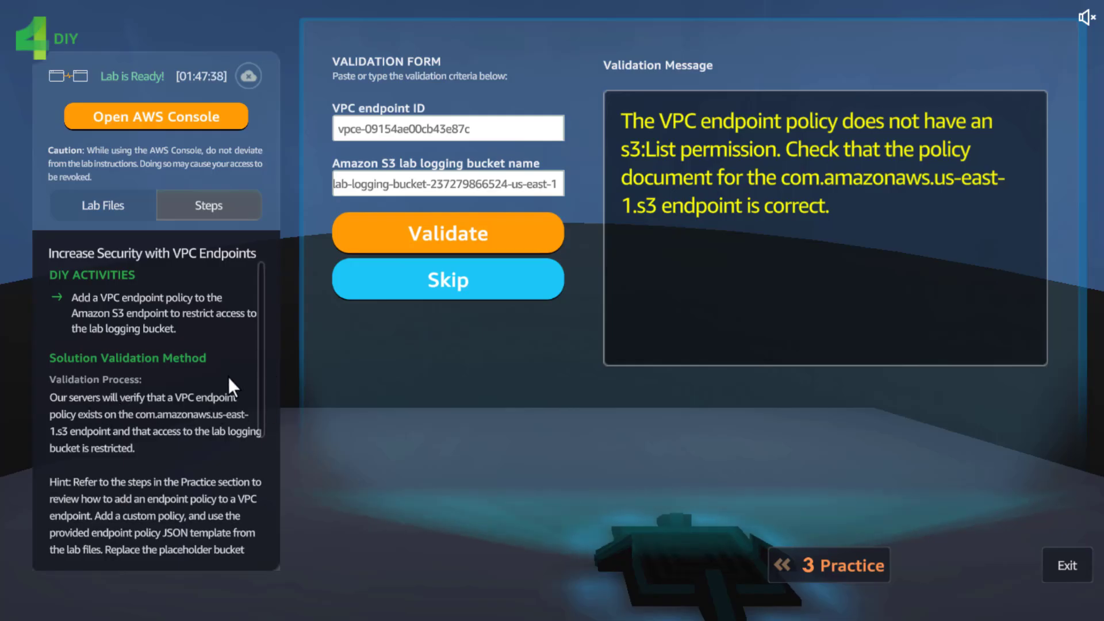
Read the validation message and the remaining DIY hints on the policy template and test commands
left_click_drag(264, 350, 268, 482)
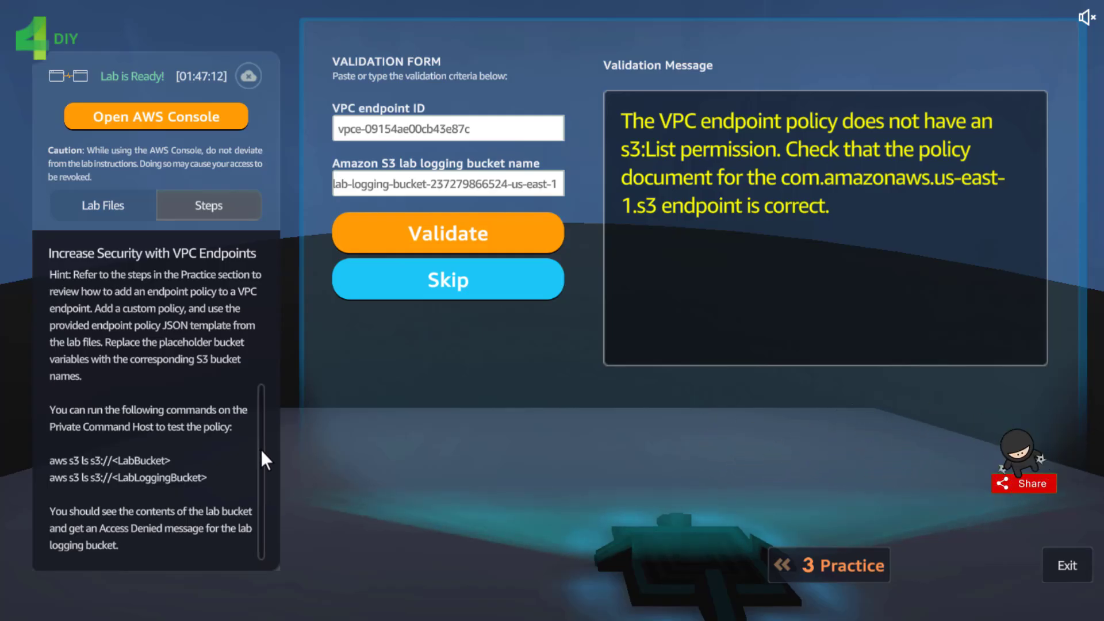
scroll(273, 370, "up", 1)
scroll(273, 370, "up", 3)
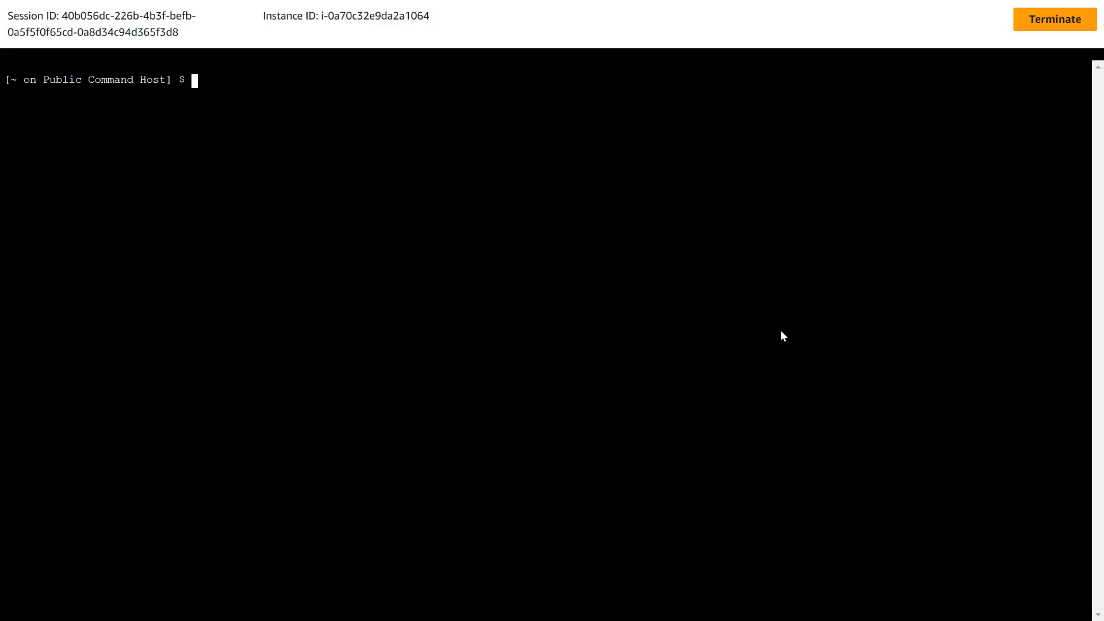
Return to the VPC endpoints, check the action in the S3Endpoint's policy and open that policy for editing
left_click(551, 48)
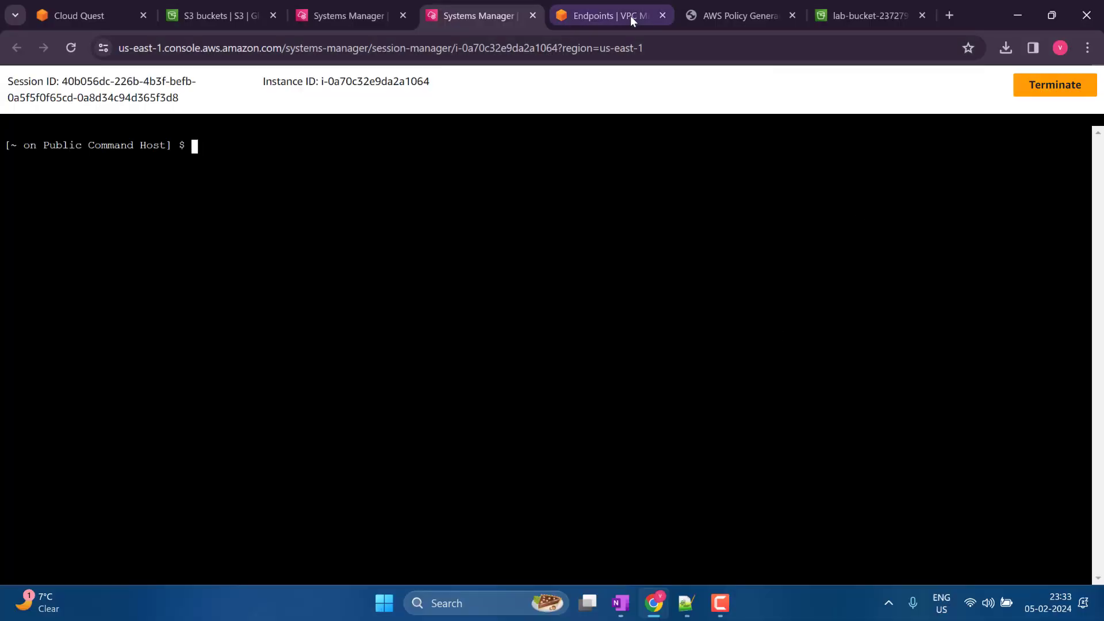
left_click(630, 16)
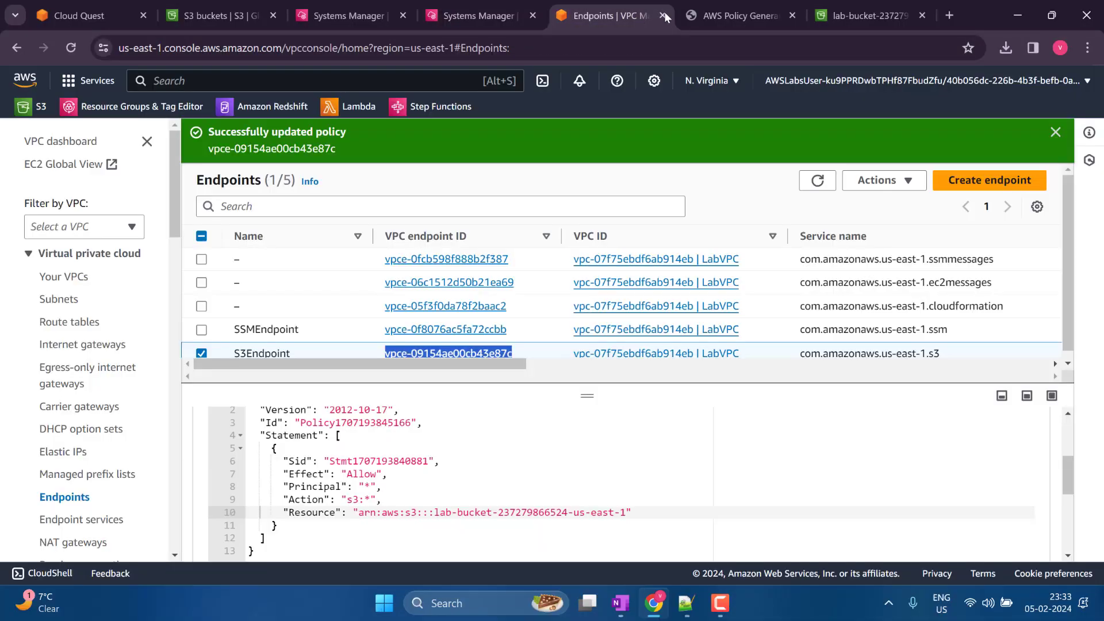
left_click(365, 499)
double_click(369, 500)
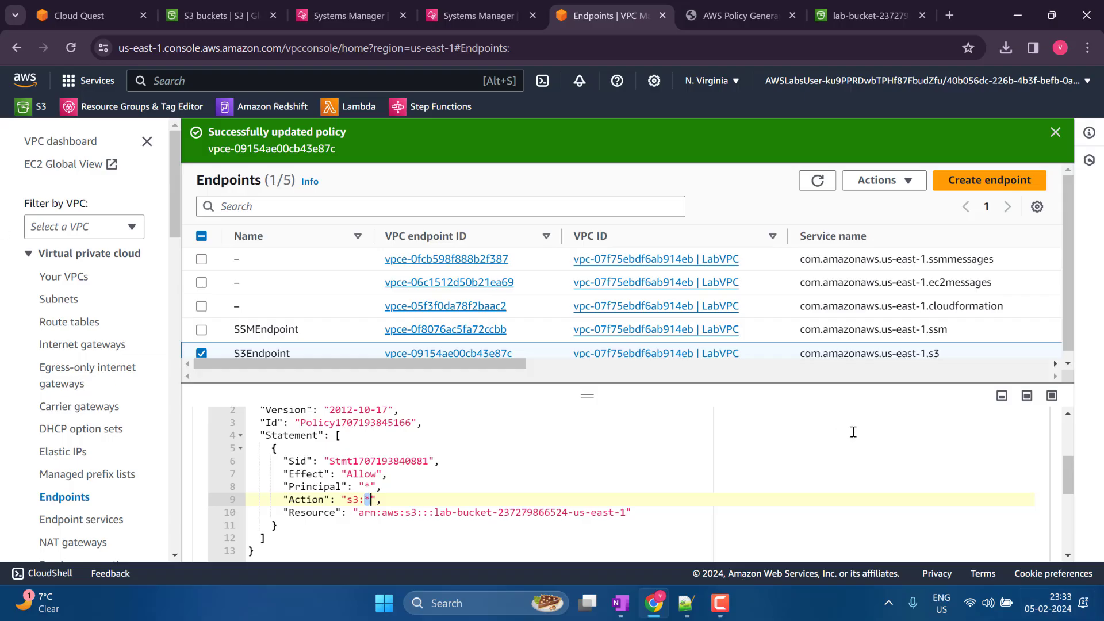
scroll(943, 475, "up", 3)
left_click(999, 502)
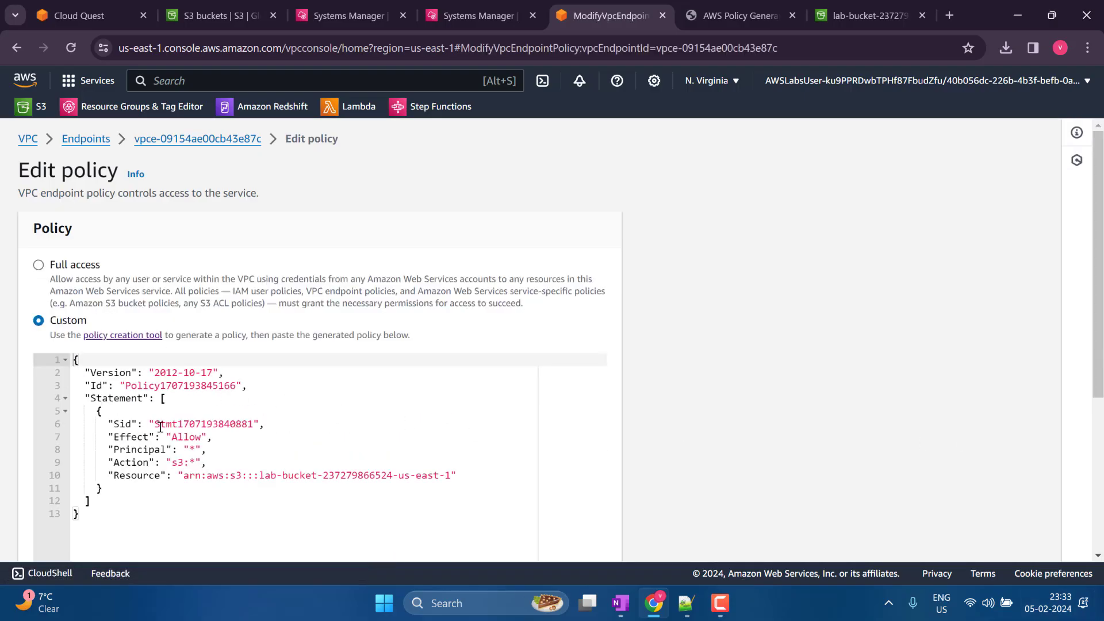
Change the action in the S3Endpoint's policy to s3:List and save the policy
left_click(190, 462)
double_click(195, 462)
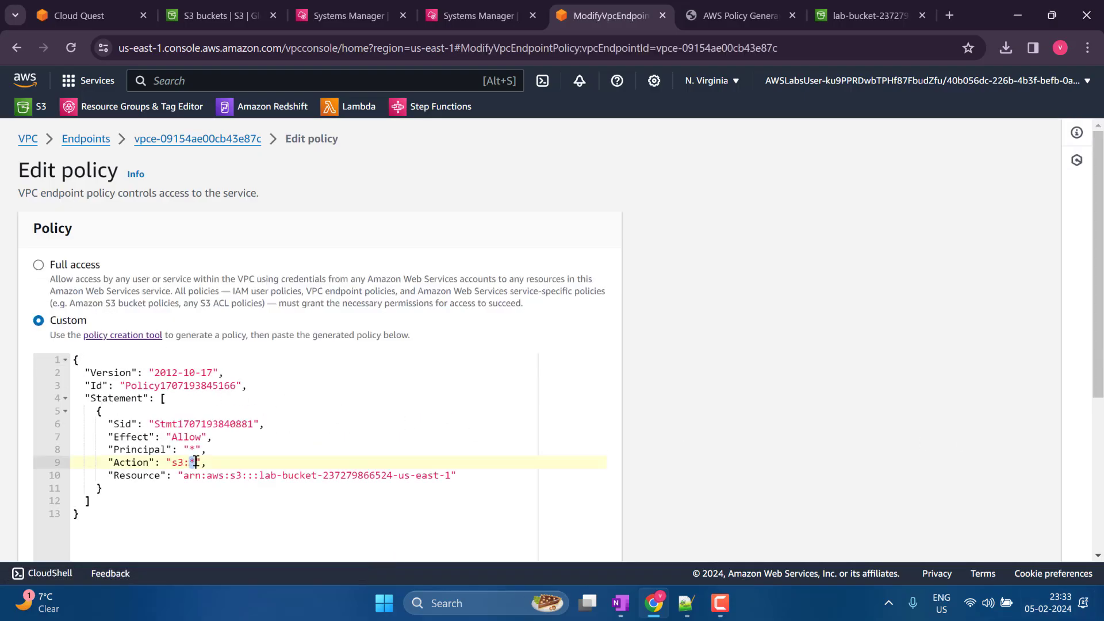
type("List")
scroll(690, 500, "down", 4)
left_click(594, 539)
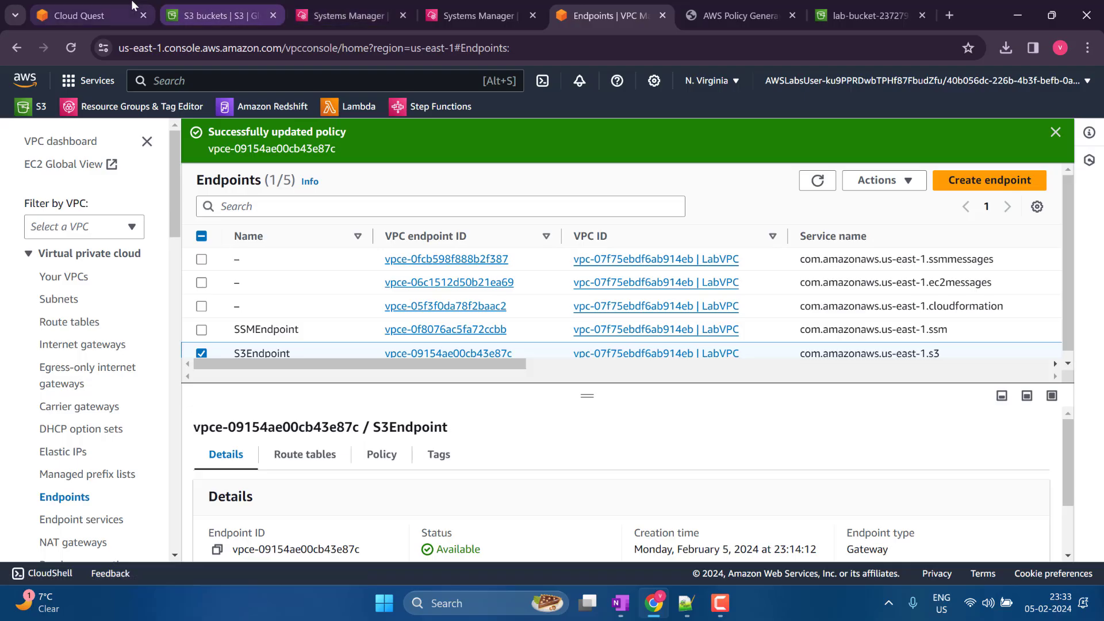
Validate the solution again in Cloud Quest and reread the DIY hints on the policy template and test commands
left_click(86, 16)
left_click(487, 269)
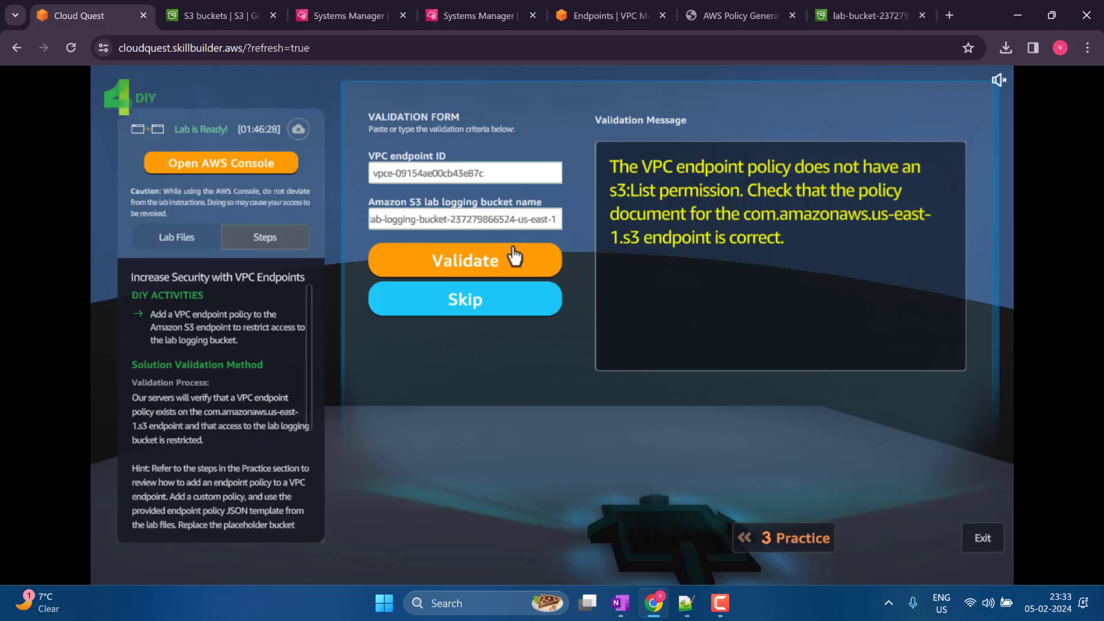
left_click(463, 260)
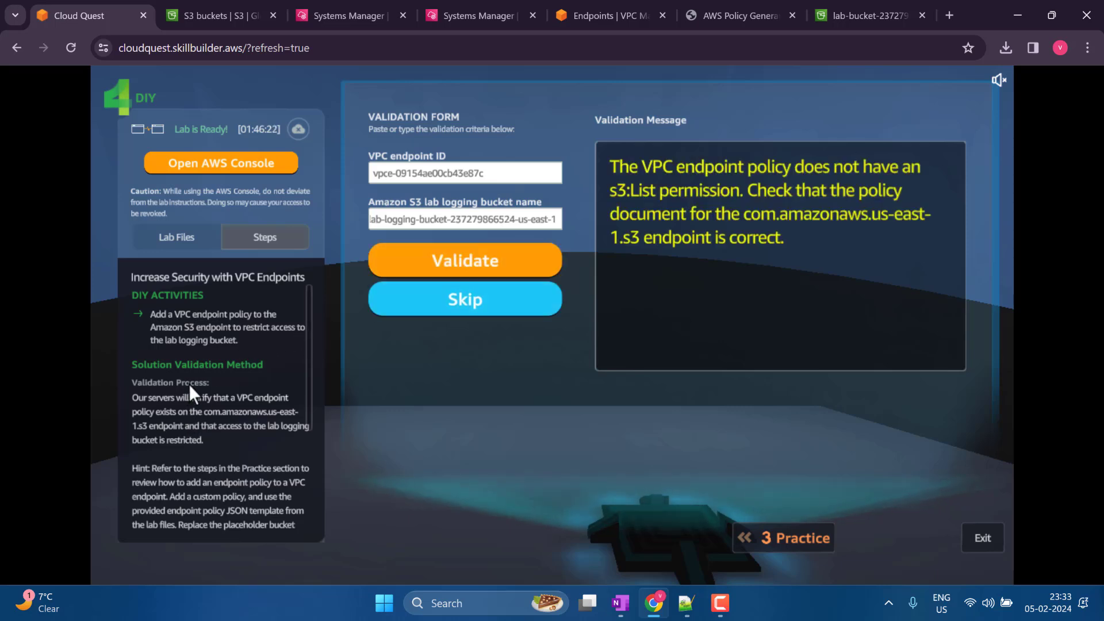
scroll(202, 380, "down", 1)
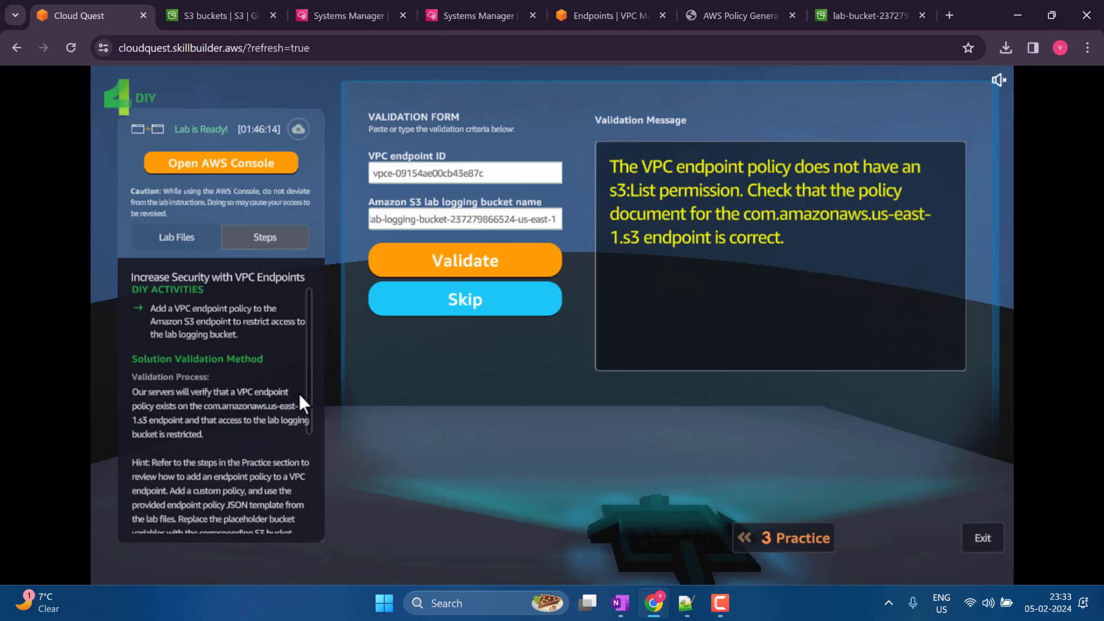
left_click_drag(311, 357, 309, 454)
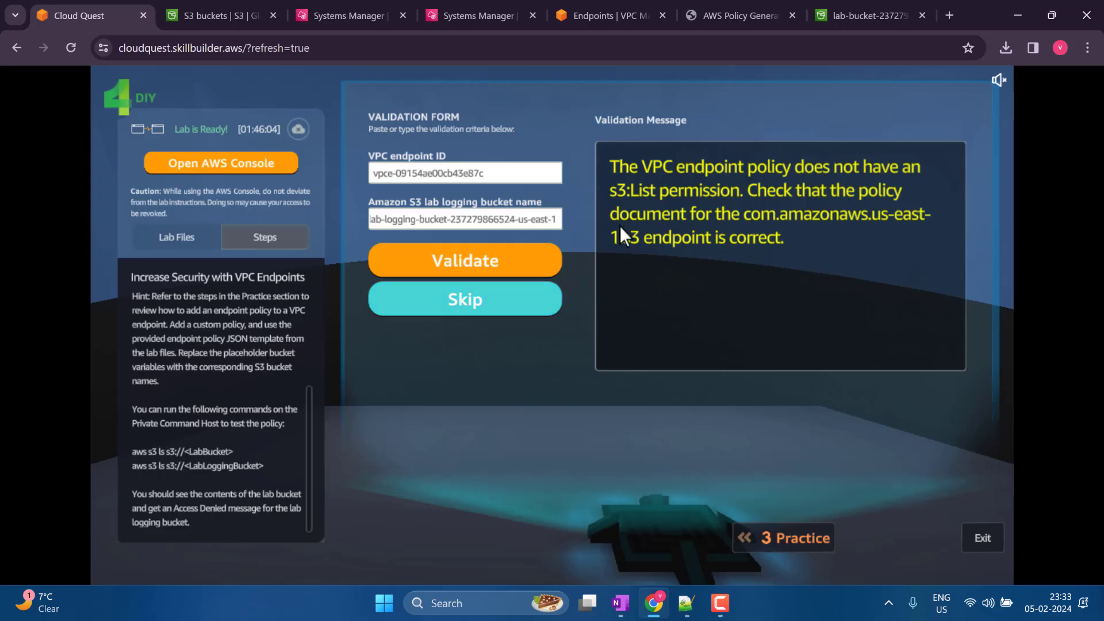
Return to the VPC endpoints and open the S3Endpoint's policy for editing again
key("alt+Tab")
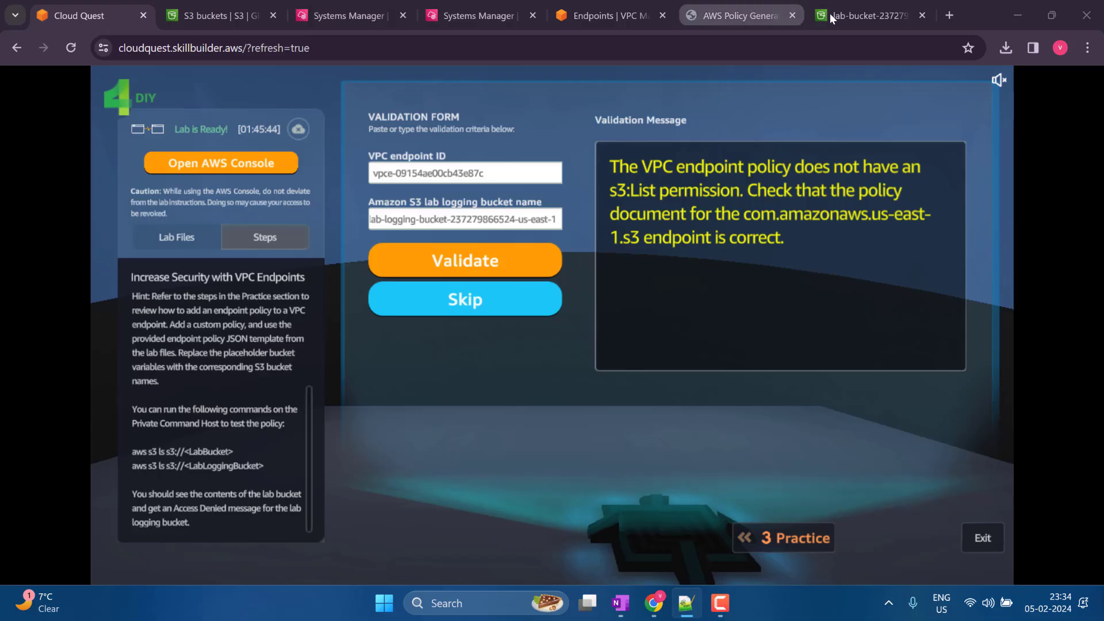
left_click(866, 16)
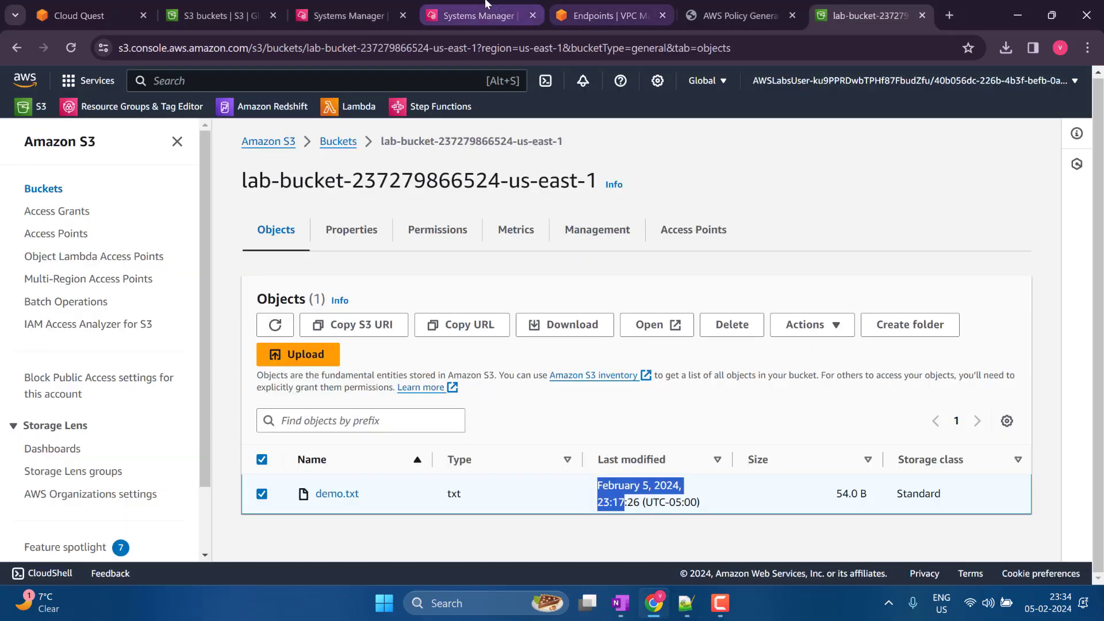
left_click(352, 14)
left_click(210, 6)
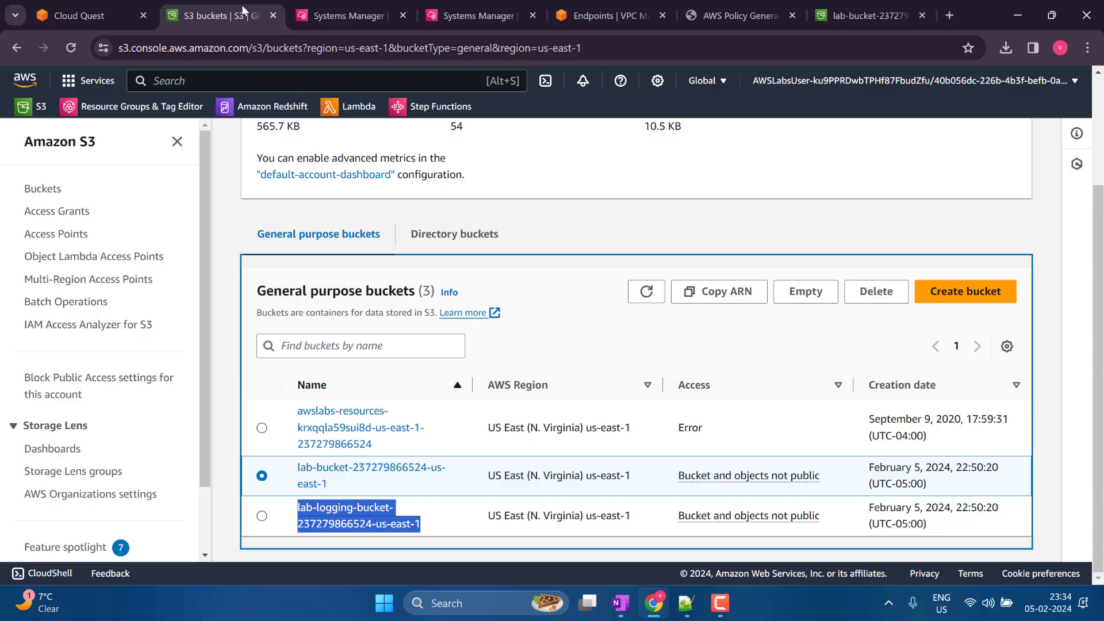
left_click(357, 6)
left_click(610, 1)
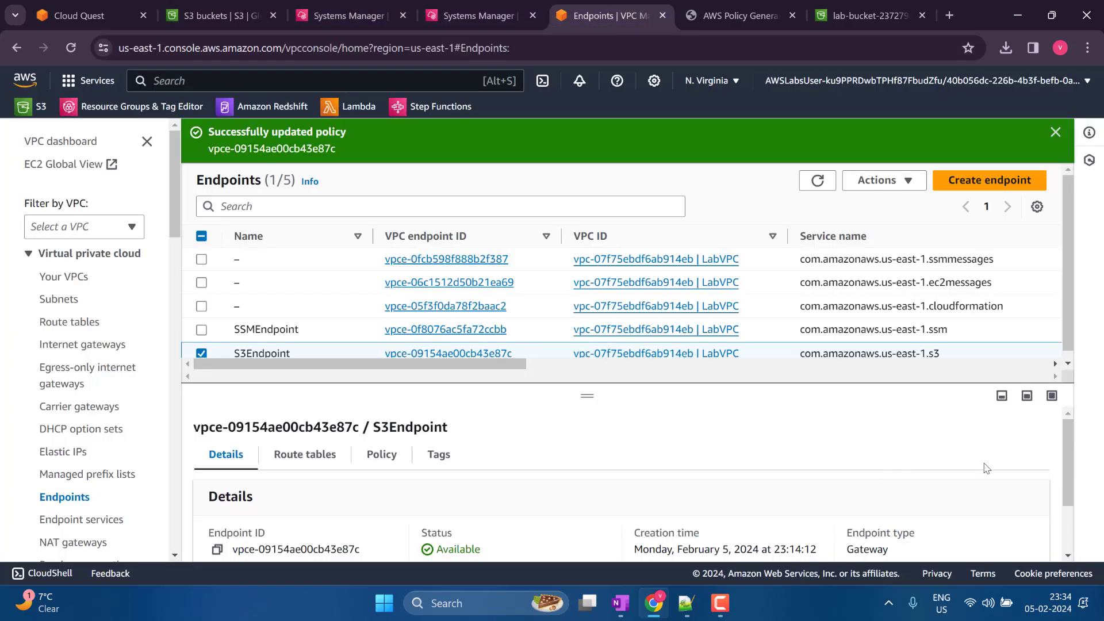
scroll(1031, 519, "down", 2)
scroll(1031, 519, "up", 2)
left_click(381, 454)
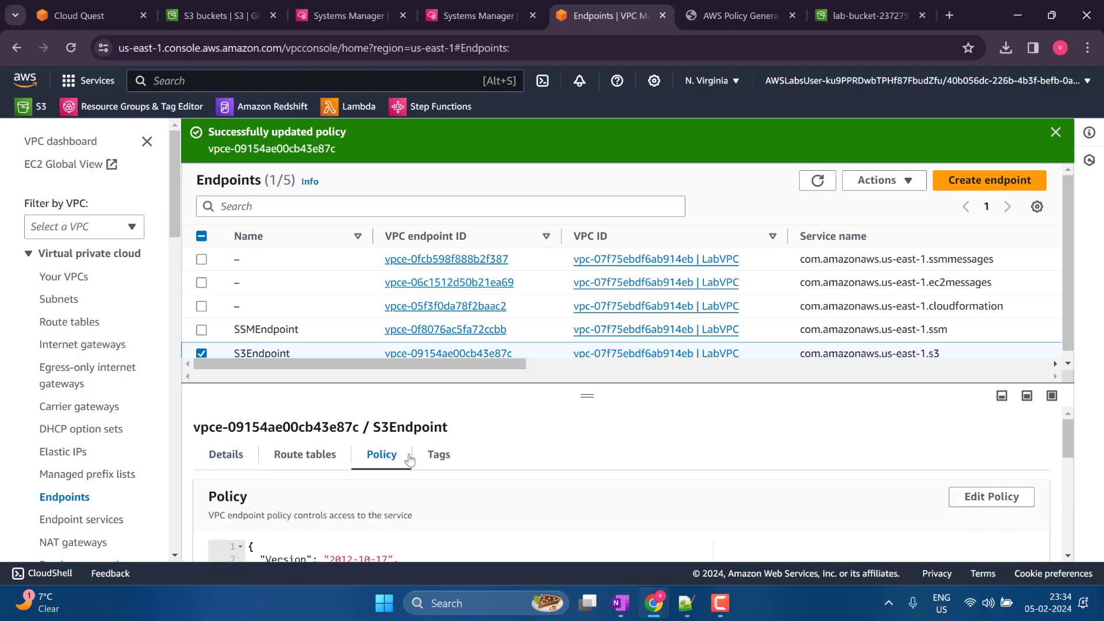
left_click(992, 498)
left_click(407, 406)
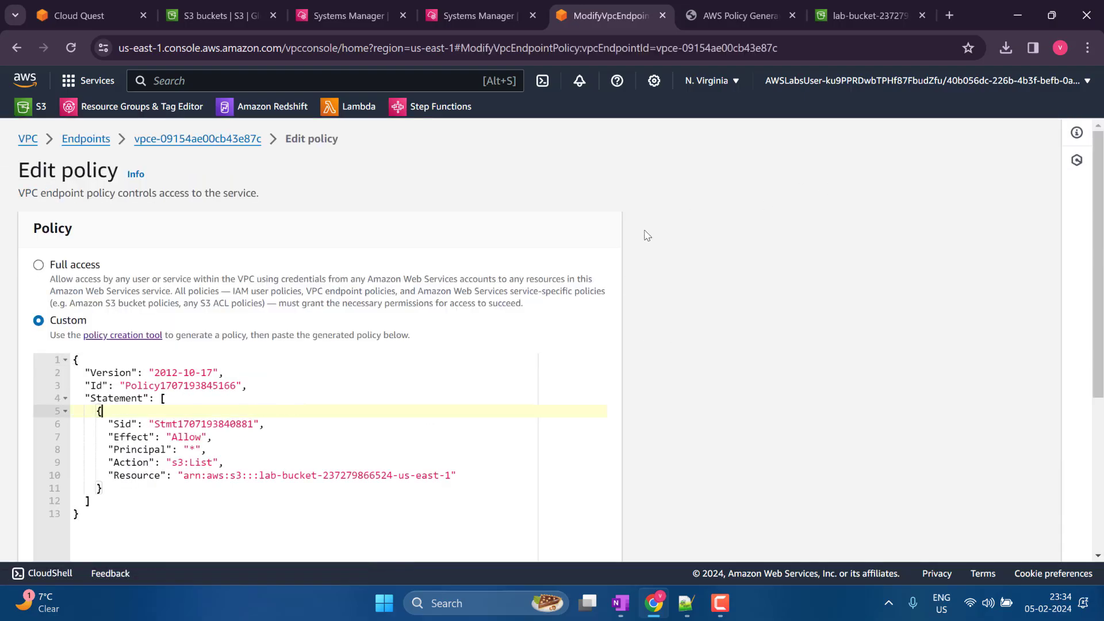
scroll(632, 259, "down", 4)
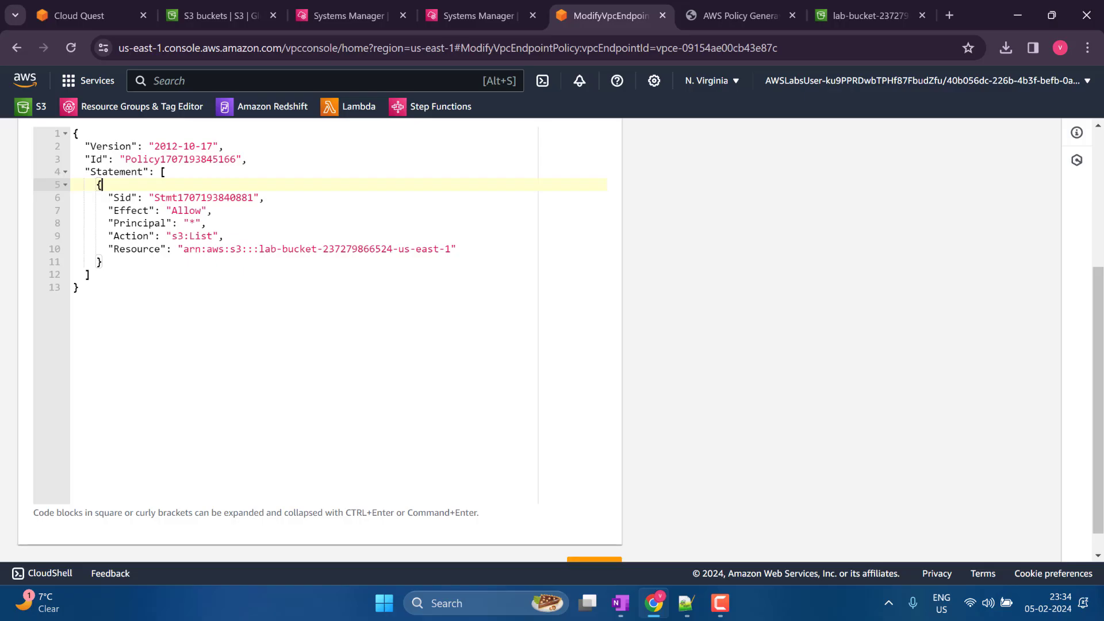
Paste the endpoint policy JSON template from the text editor after the existing policy and check its s3:List* statement
key("alt+Tab")
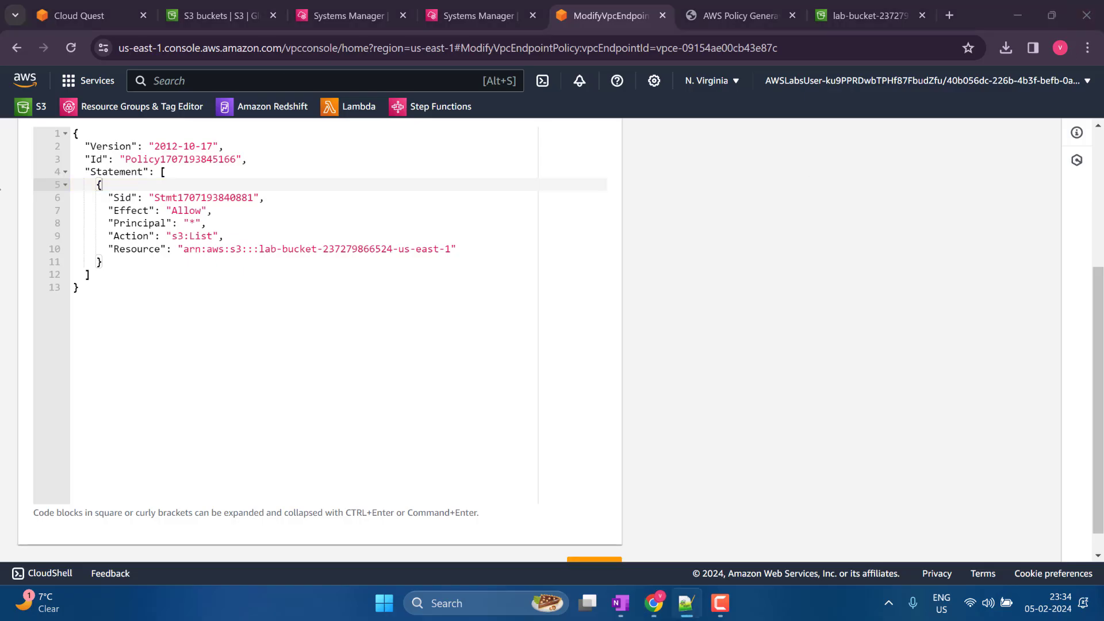
left_click(267, 344)
key("ctrl+v")
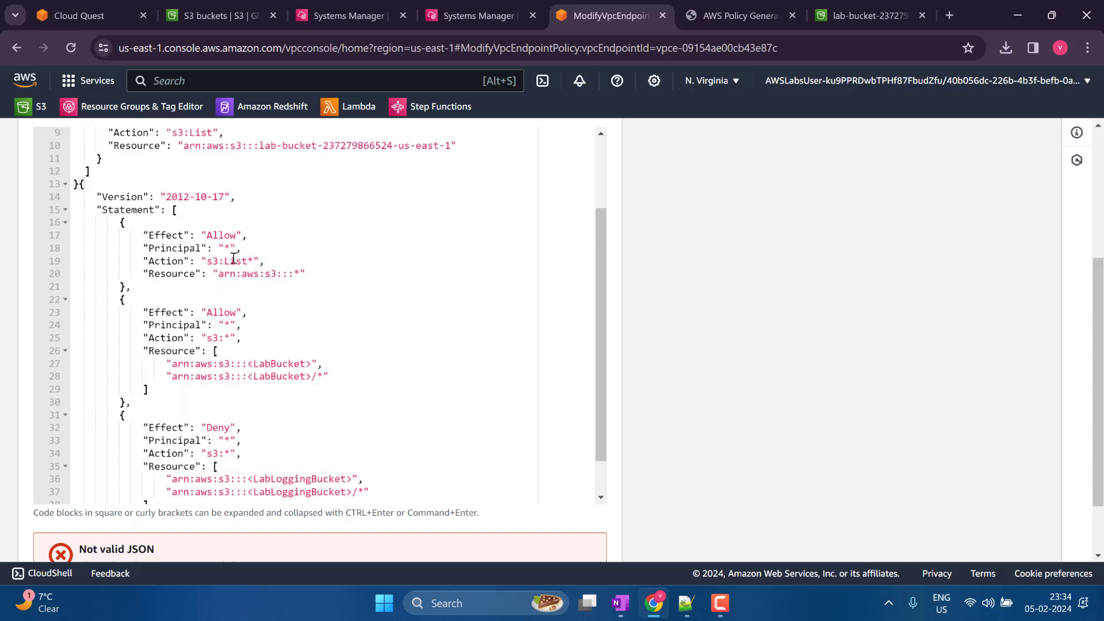
left_click(230, 261)
left_click(302, 273)
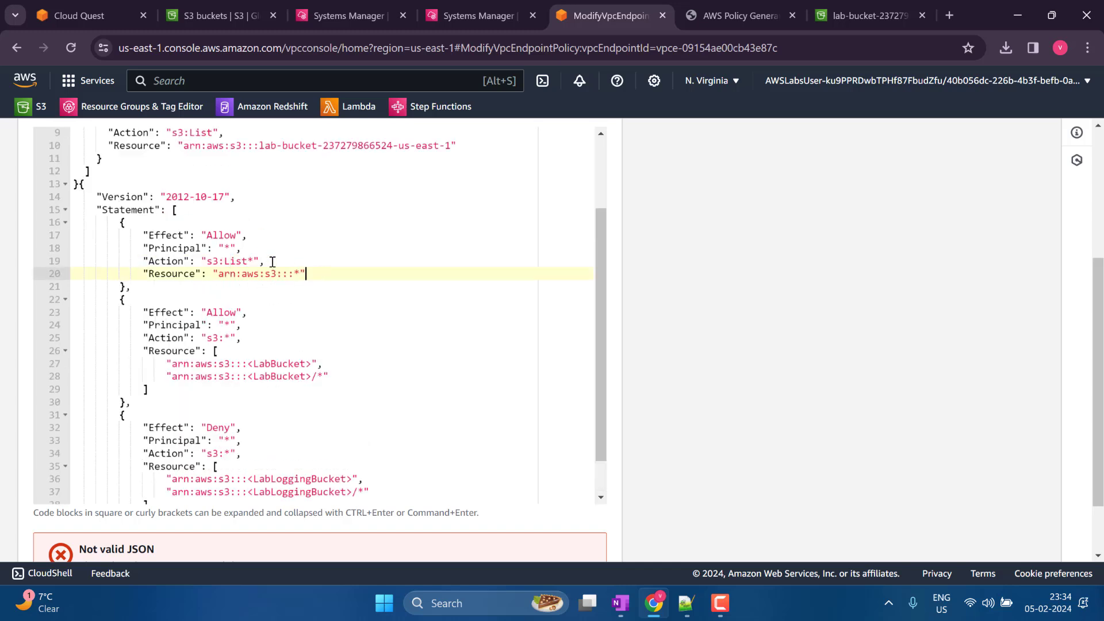
left_click_drag(273, 262, 73, 234)
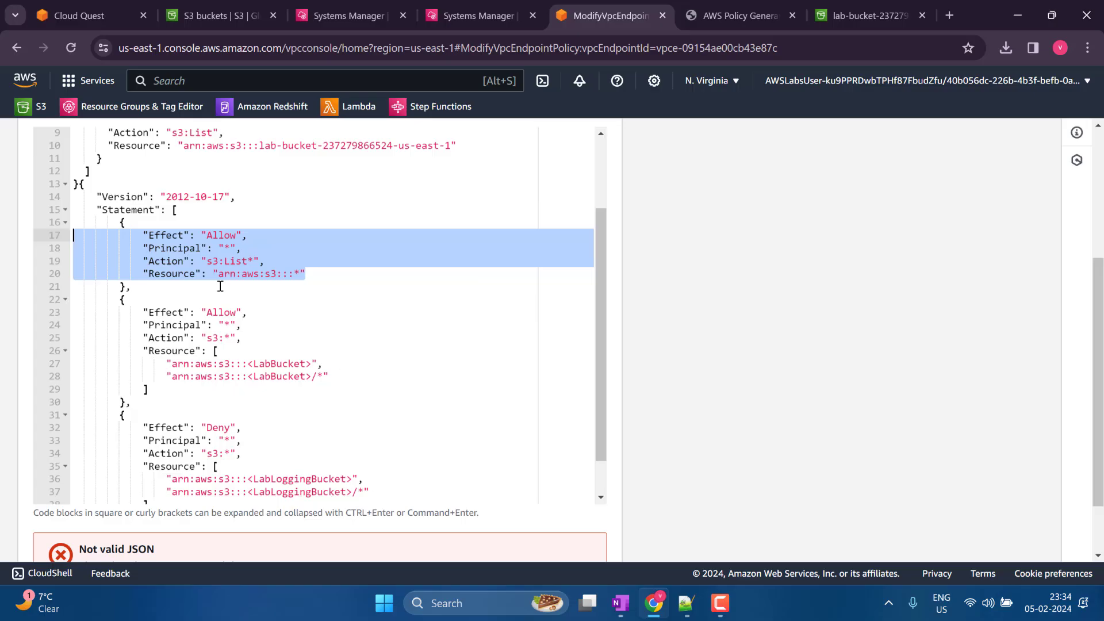
left_click(276, 317)
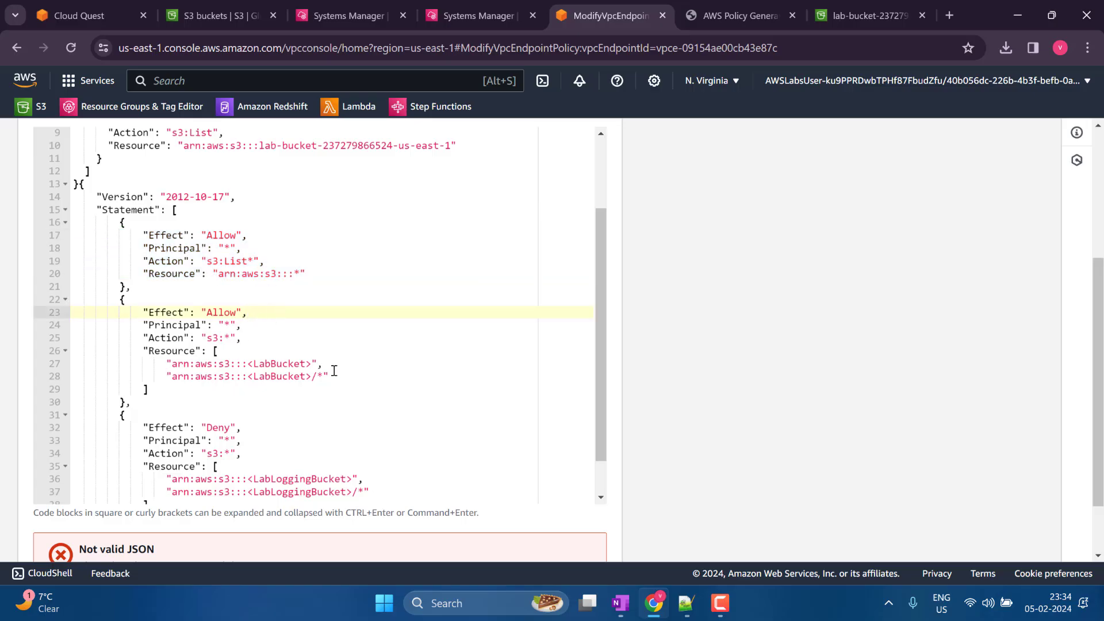
Replace both <LabBucket> placeholders in the template's Allow statement with the lab bucket's name copied from the existing policy's resource
scroll(323, 314, "up", 3)
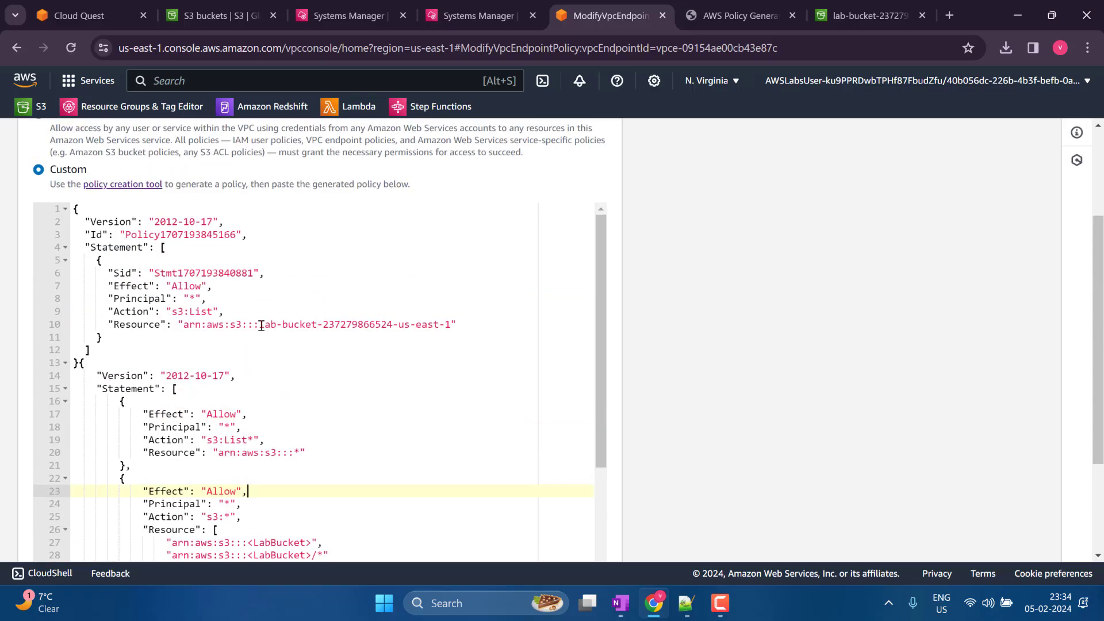
left_click_drag(261, 326, 453, 324)
key("ctrl+c")
scroll(434, 325, "down", 3)
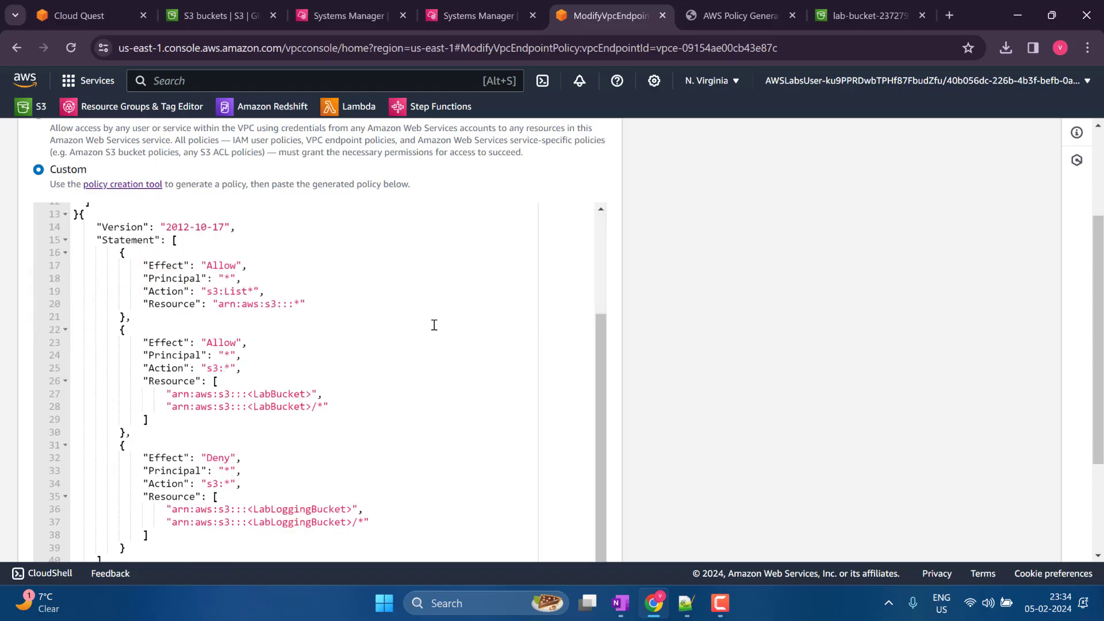
left_click_drag(248, 394, 312, 394)
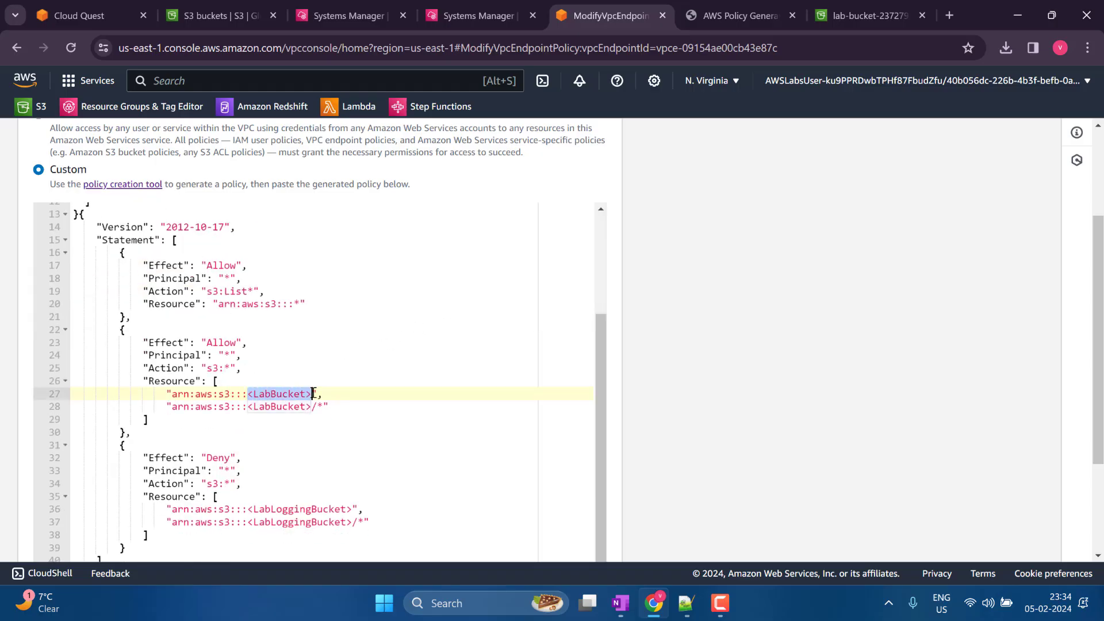
key("ctrl+v")
left_click_drag(248, 407, 312, 406)
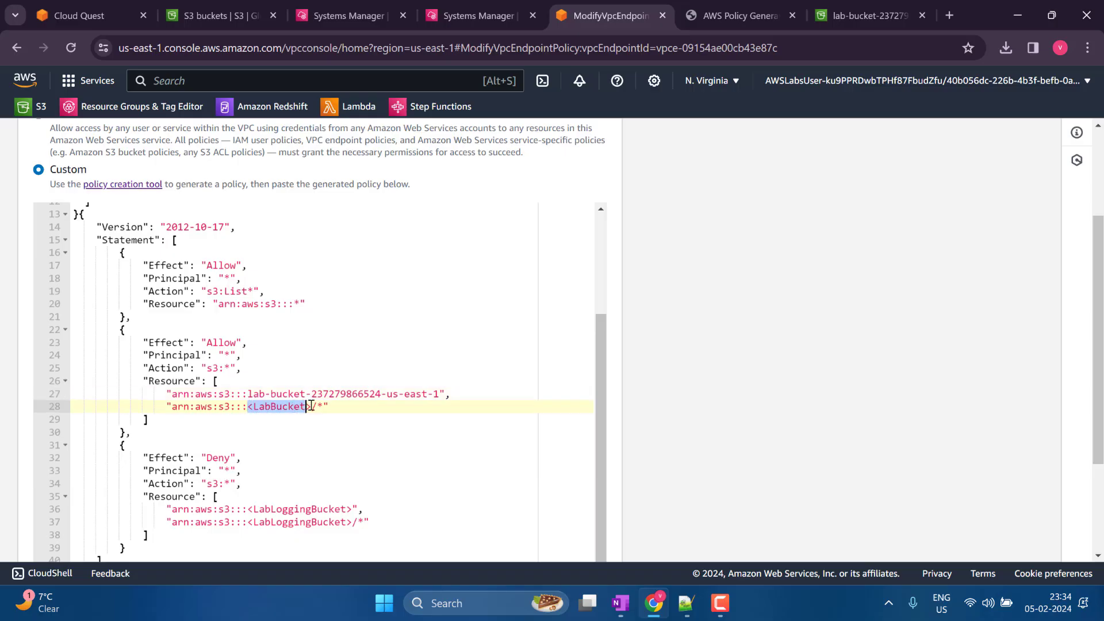
key("ctrl+v")
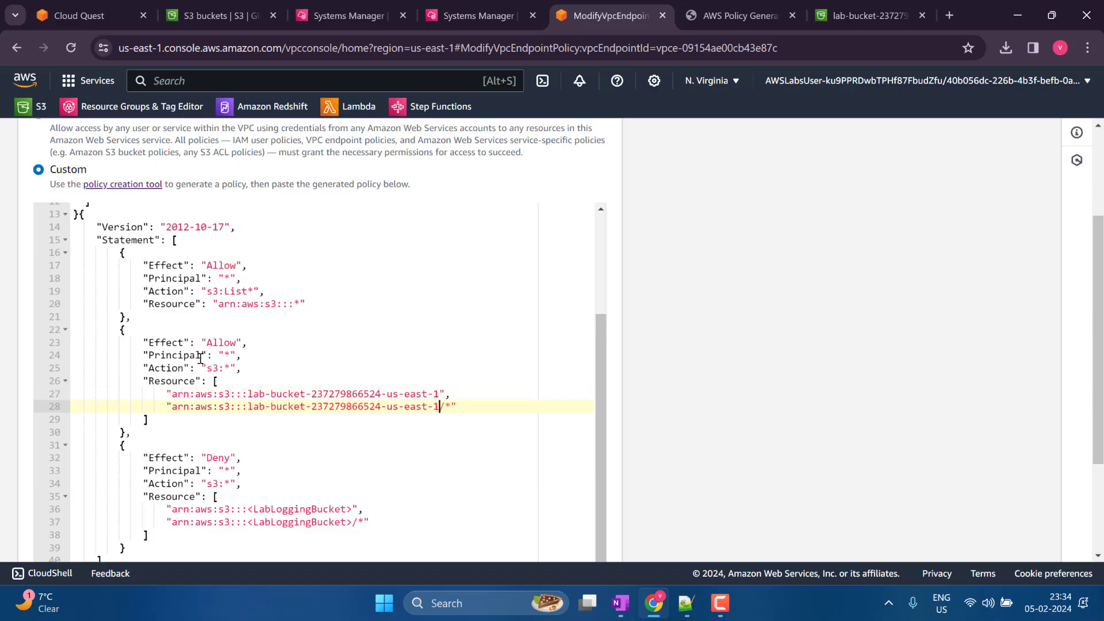
Replace both <LabLoggingBucket> placeholders in the Deny statement with the lab logging bucket's name from the S3 bucket list
scroll(270, 423, "down", 2)
scroll(269, 423, "down", 1)
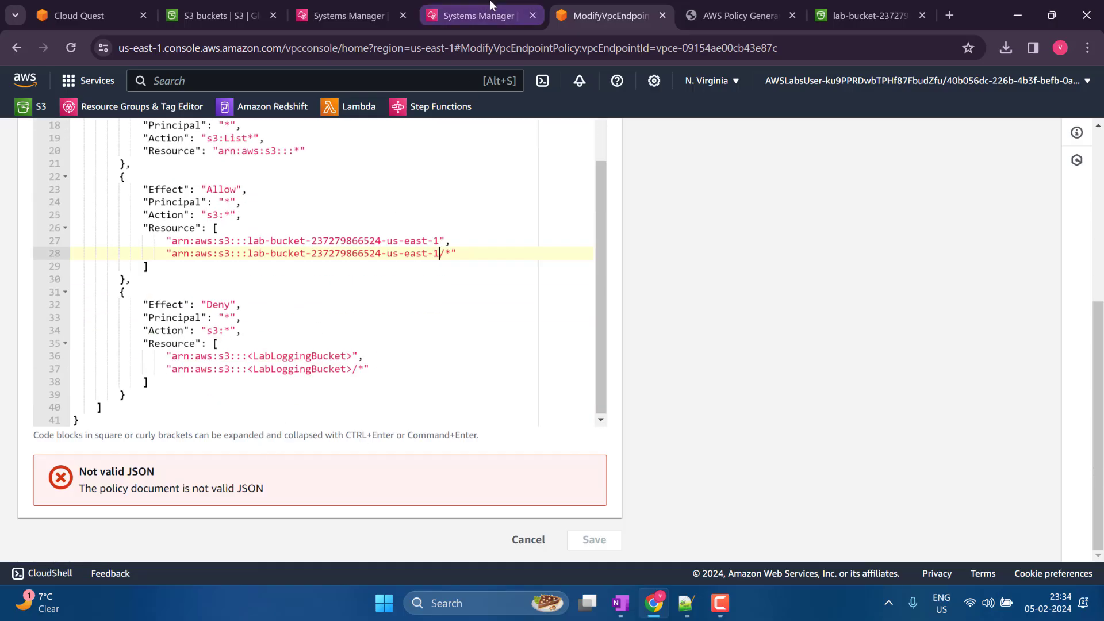
left_click(265, 7)
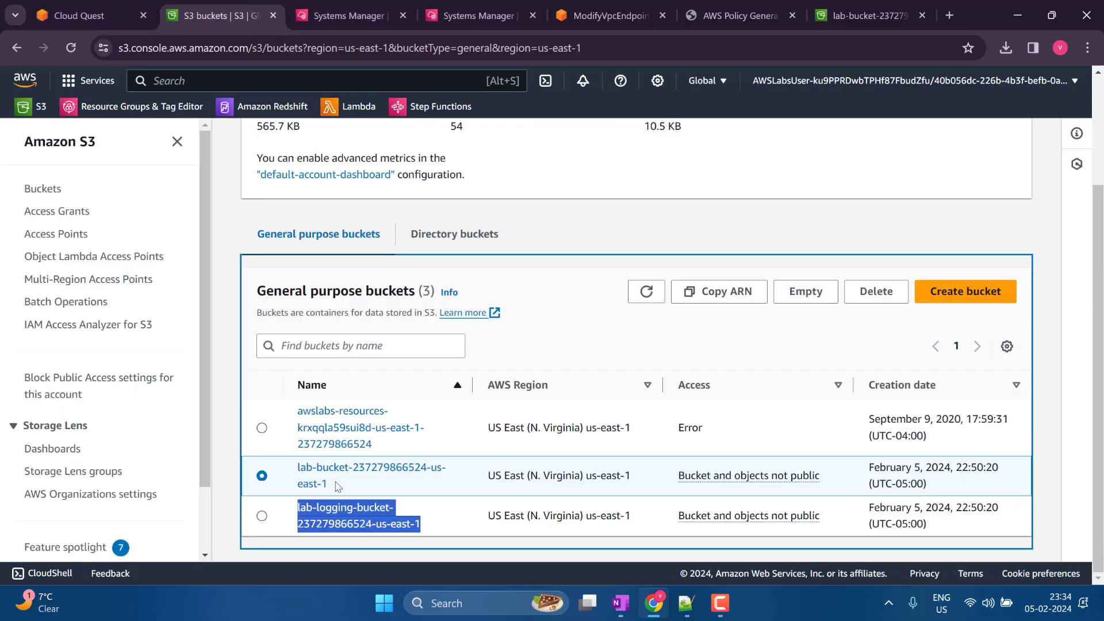
left_click(811, 3)
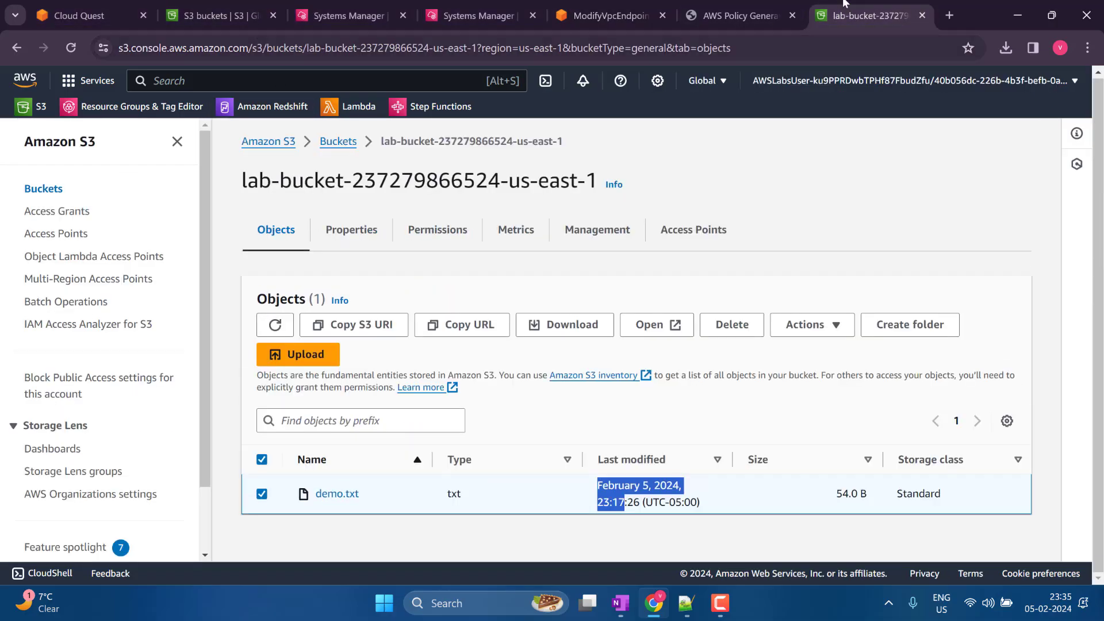
key("ctrl+shift+Tab")
key("ctrl+shift+Tab")
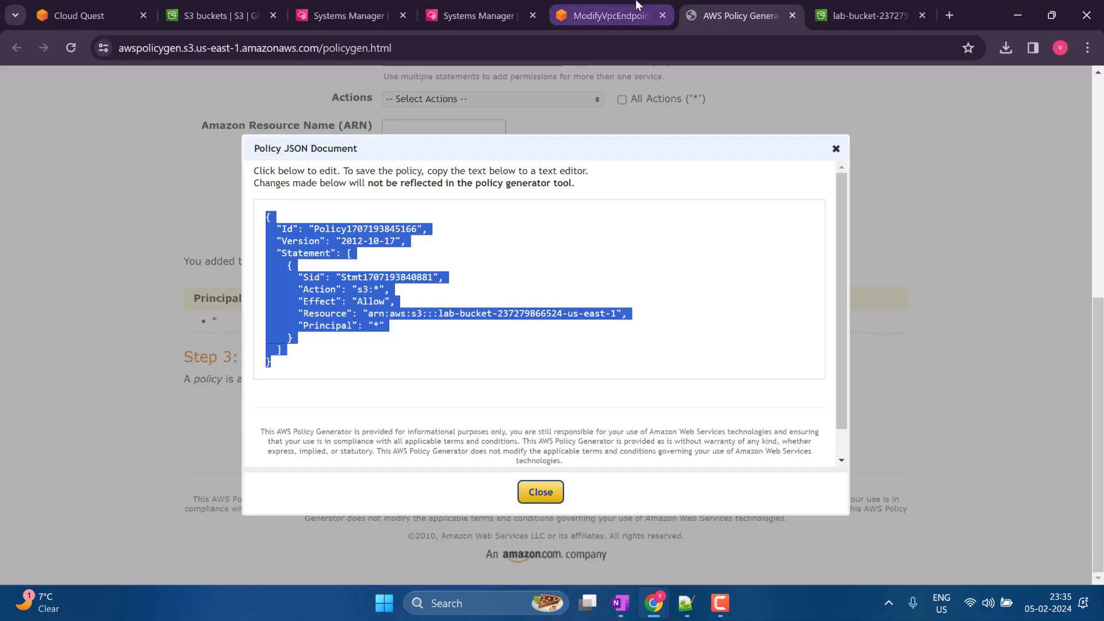
mouse_move(352, 356)
left_mouse_down()
mouse_move(248, 356)
mouse_move(249, 368)
mouse_move(350, 368)
left_mouse_up()
key("ctrl+v")
key("ctrl+v")
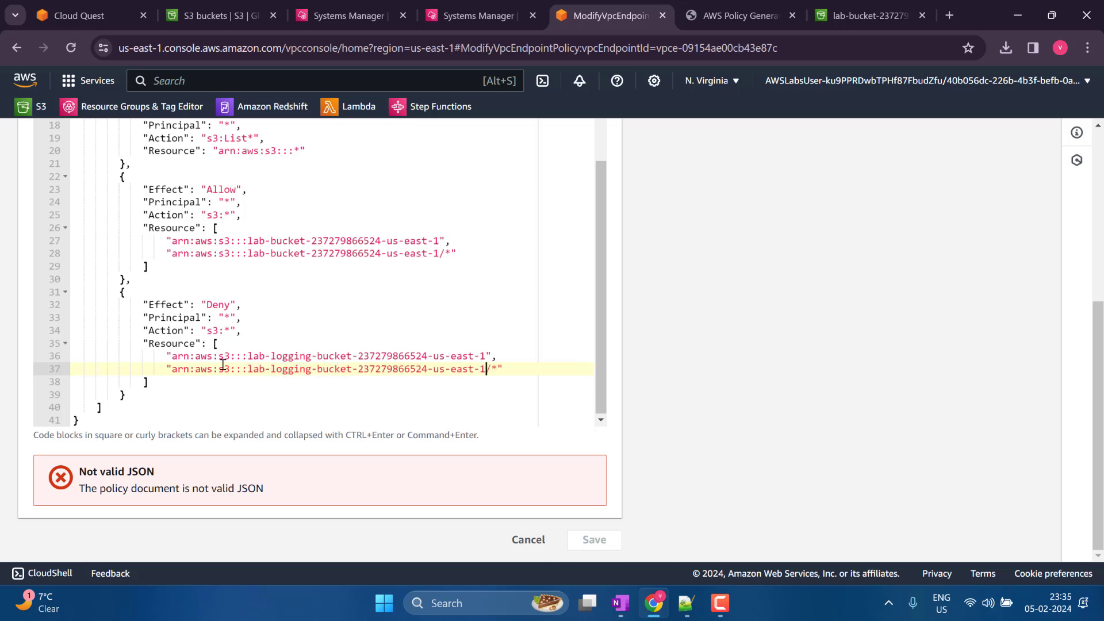
Delete the old single-statement policy above the filled-in template so only the new policy document is left
scroll(113, 252, "up", 4)
left_click_drag(78, 285, 66, 119)
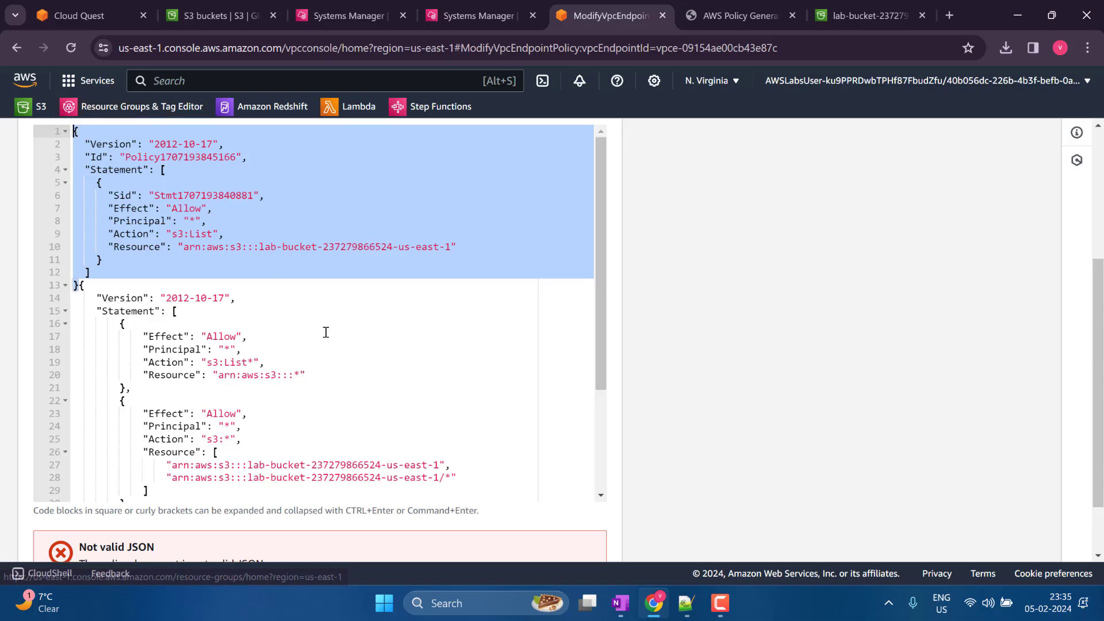
key("Delete")
left_click(208, 388)
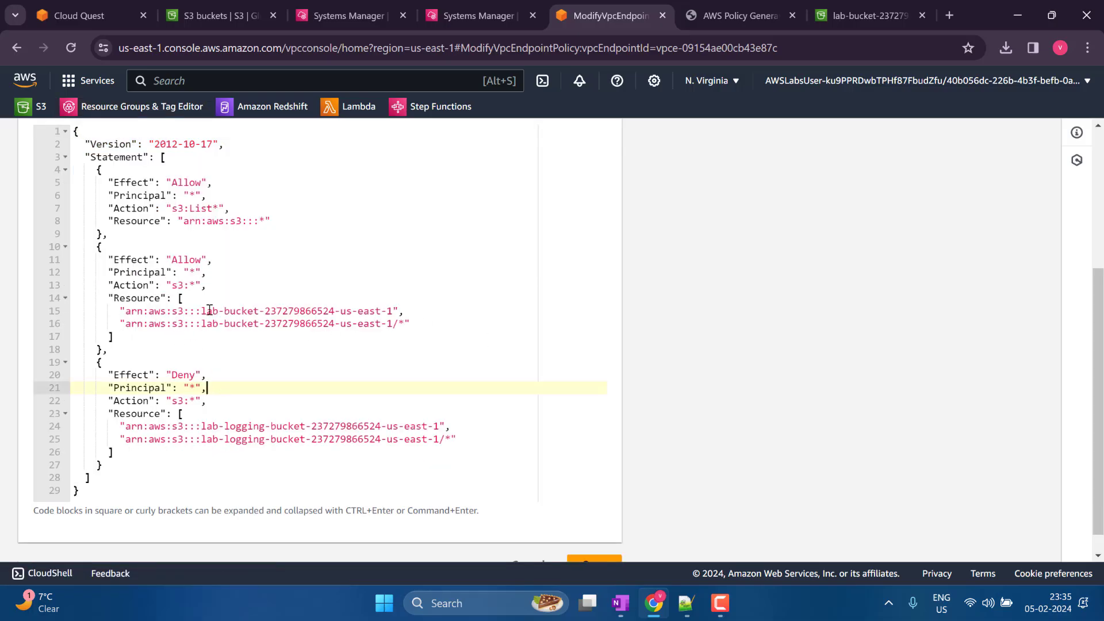
Review the new policy's s3:List* statement and the Deny statement for the logging bucket
left_click_drag(170, 183, 308, 215)
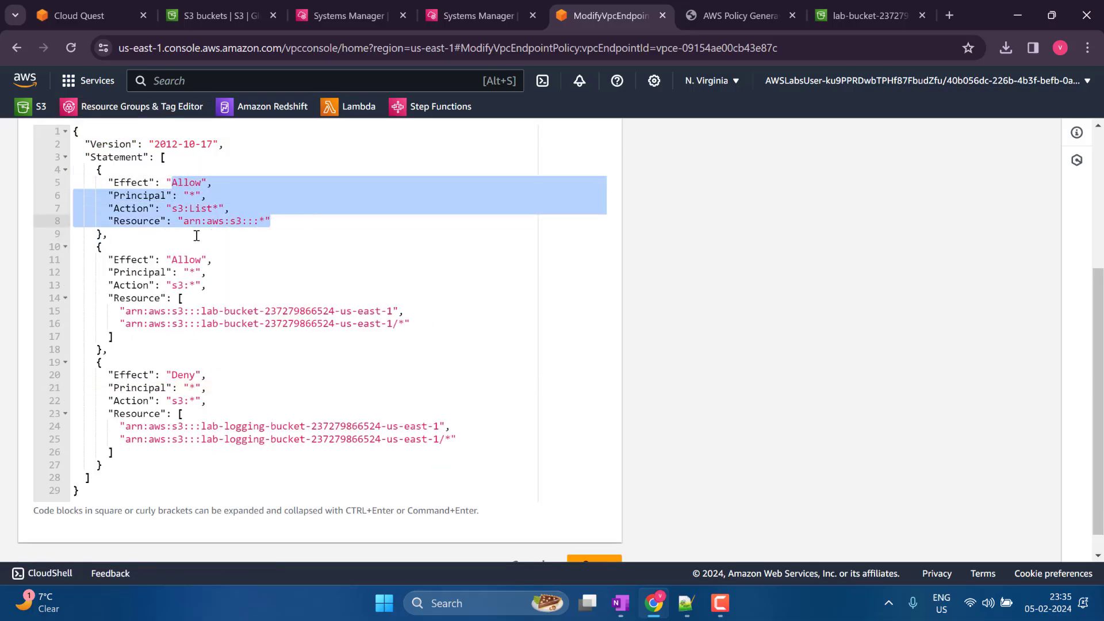
left_click(247, 233)
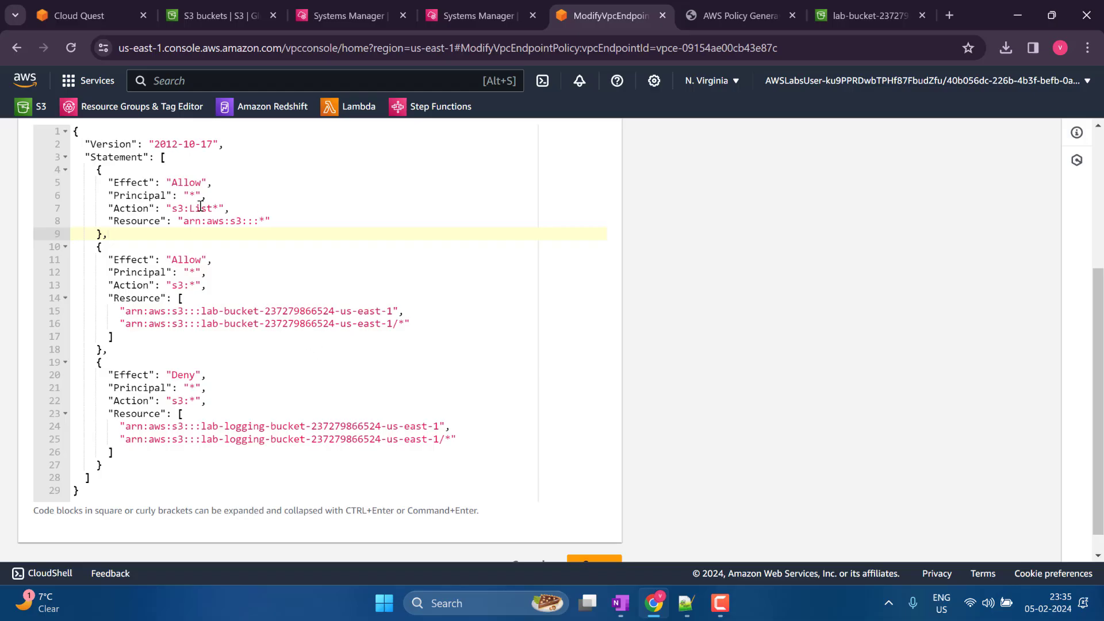
left_click_drag(286, 224, 91, 170)
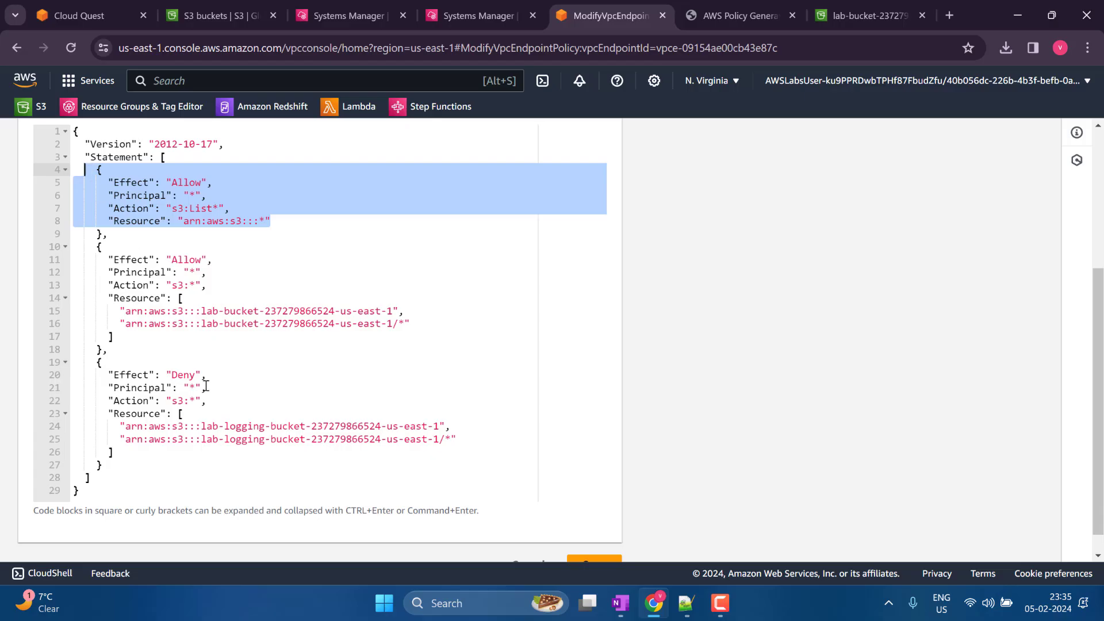
left_click_drag(138, 374, 267, 450)
double_click(265, 445)
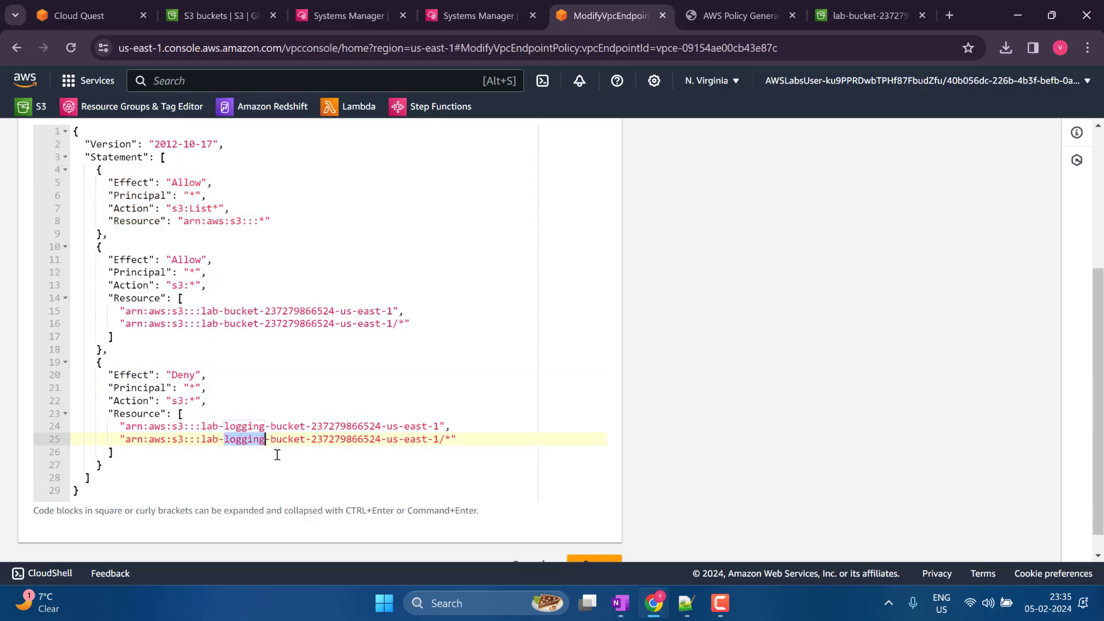
double_click(215, 222)
scroll(601, 552, "down", 1)
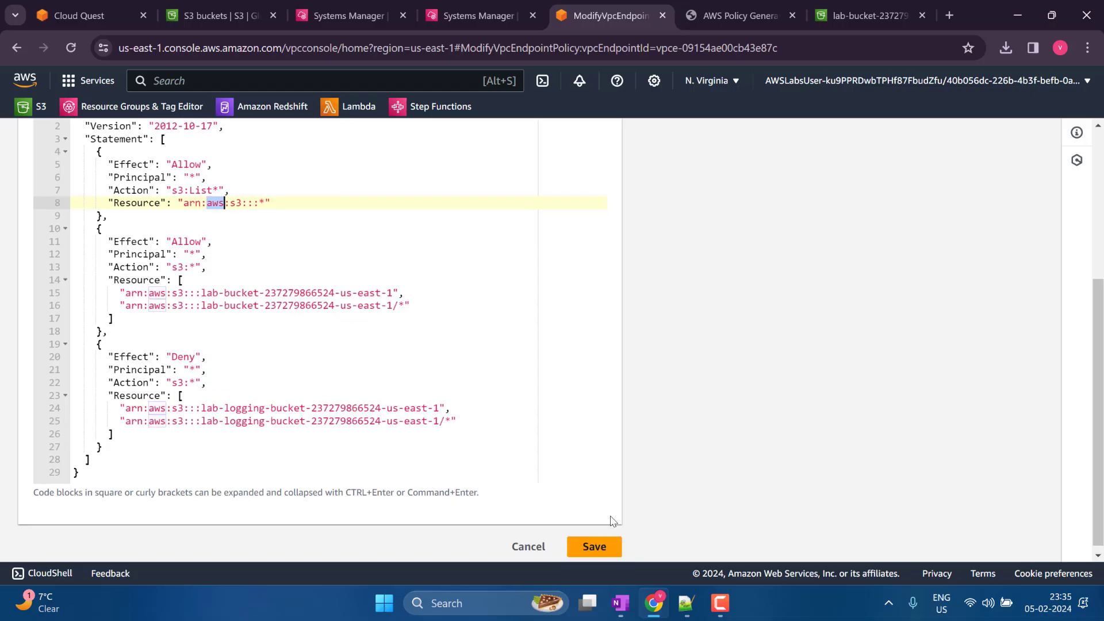
Save the edited S3 endpoint policy, switch to Cloud Quest and validate the DIY solution
left_click(598, 548)
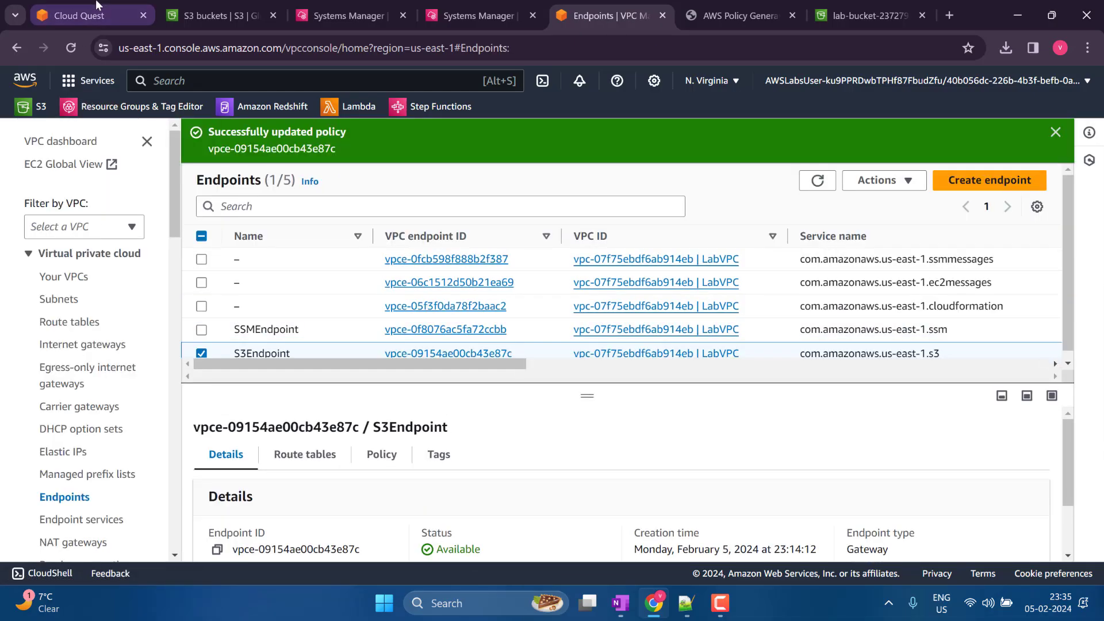
left_click(83, 15)
left_click(439, 260)
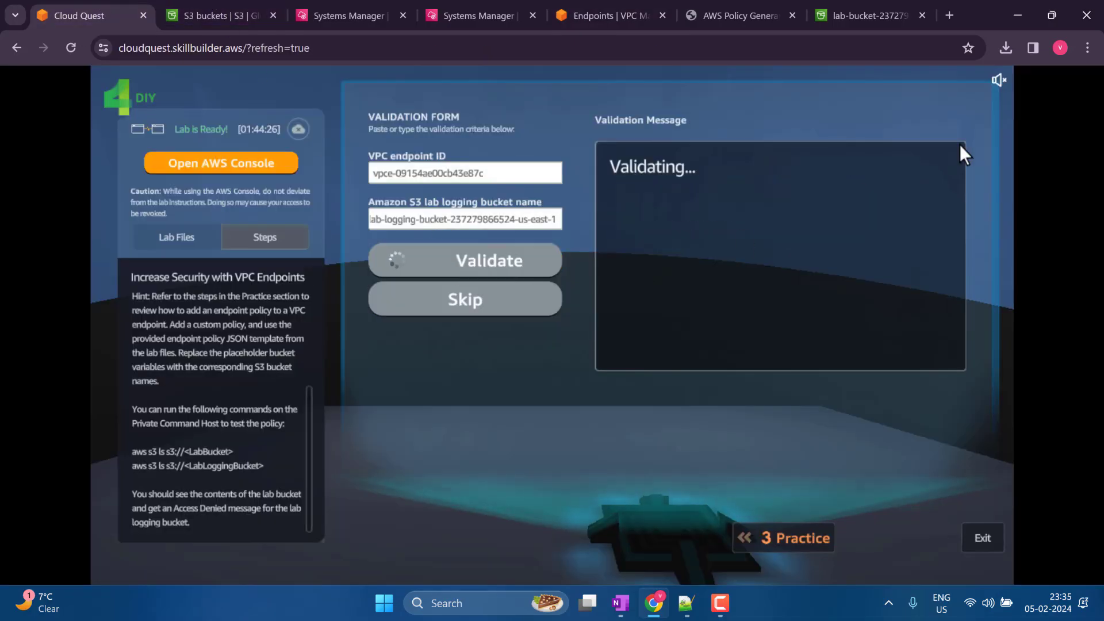
Show Cloud Quest in full screen and review the DIY activities and validation method in the lab steps
left_click(1086, 48)
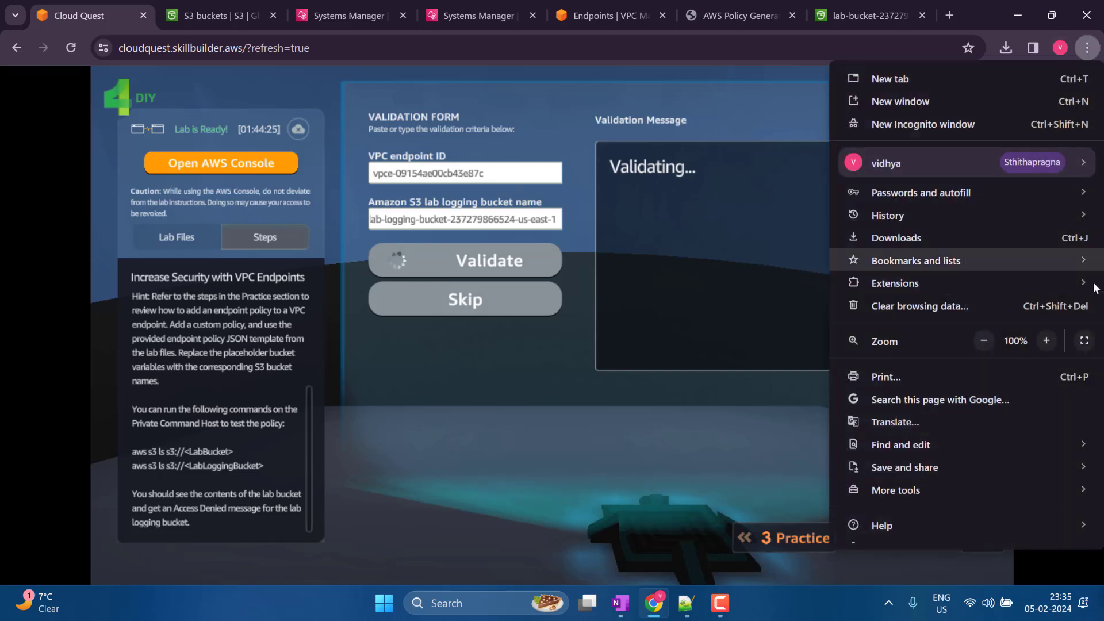
left_click(1085, 340)
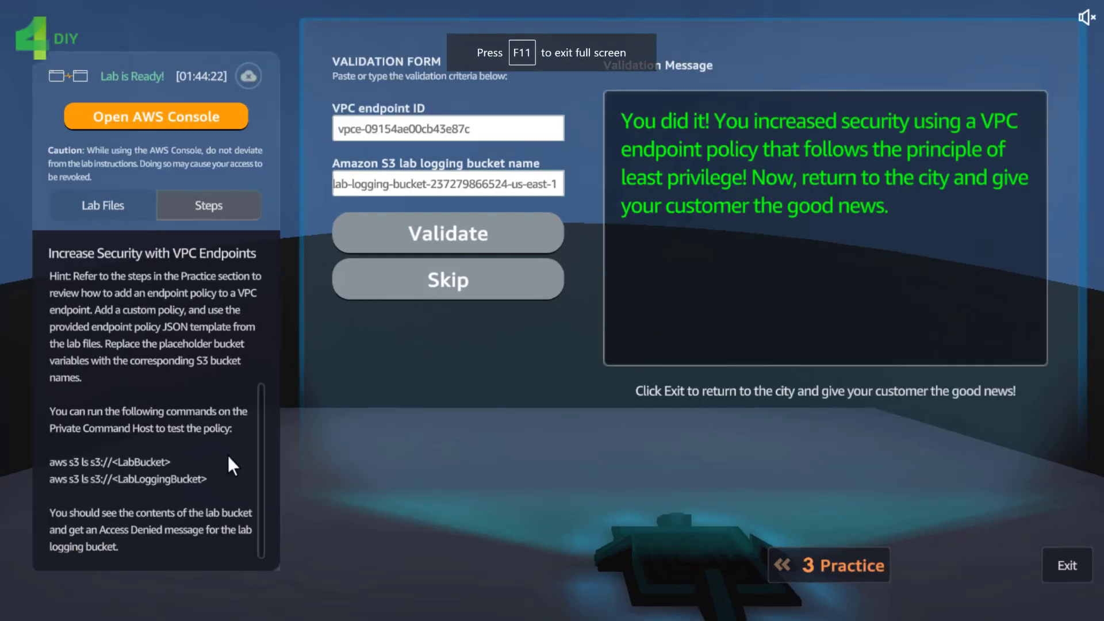
left_click_drag(259, 412, 287, 213)
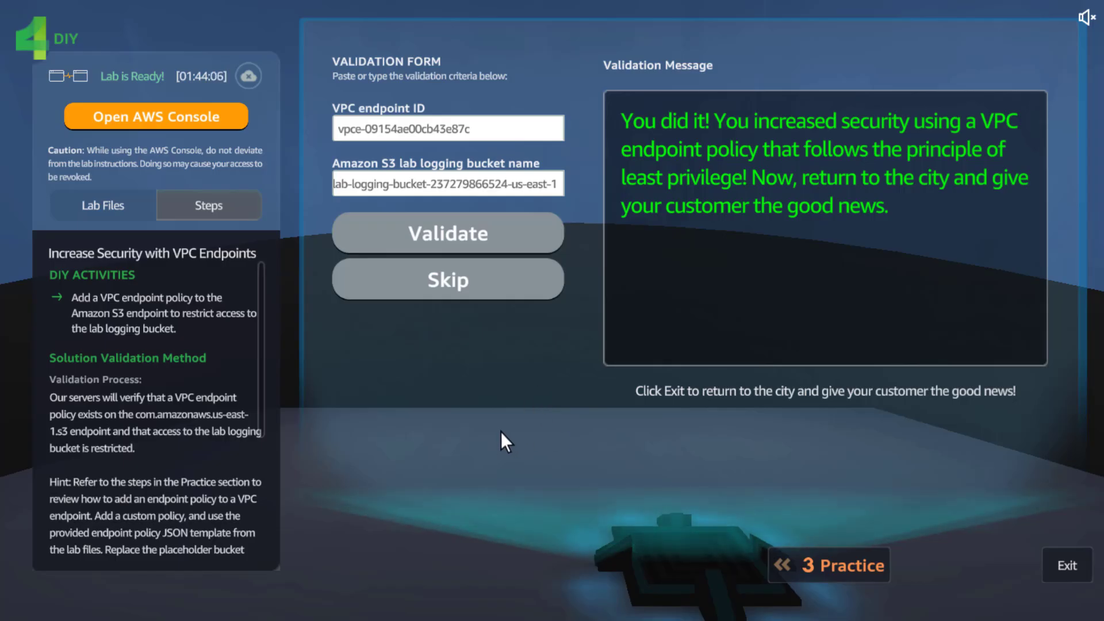
Exit the lab, report the finished solution to the customer in the city and collect reward Option #2
left_click(1065, 565)
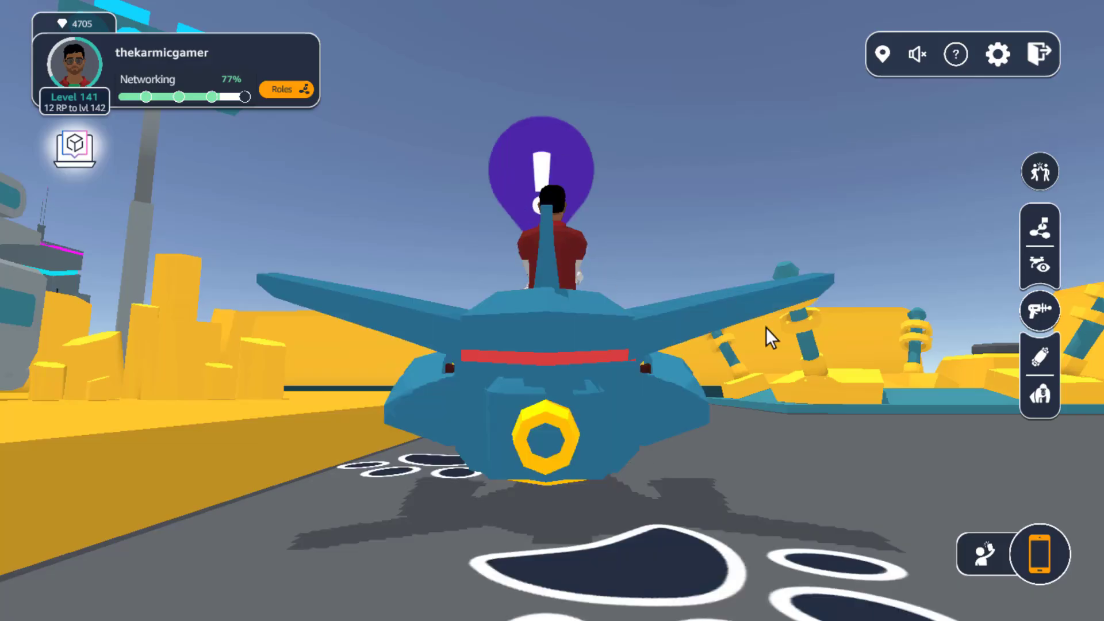
left_click(588, 272)
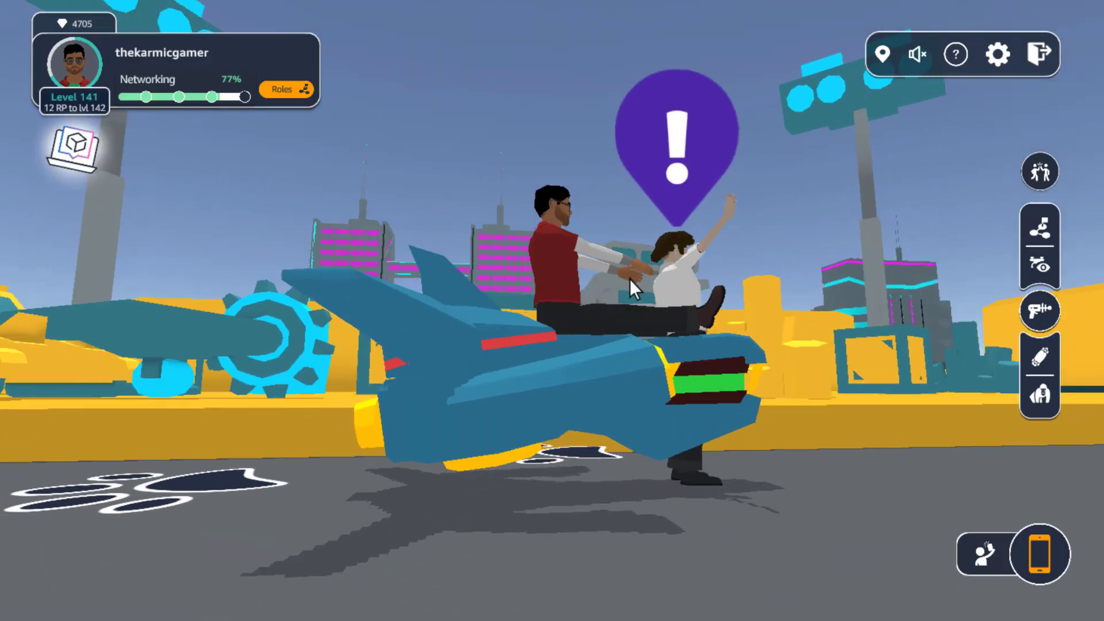
left_click(710, 160)
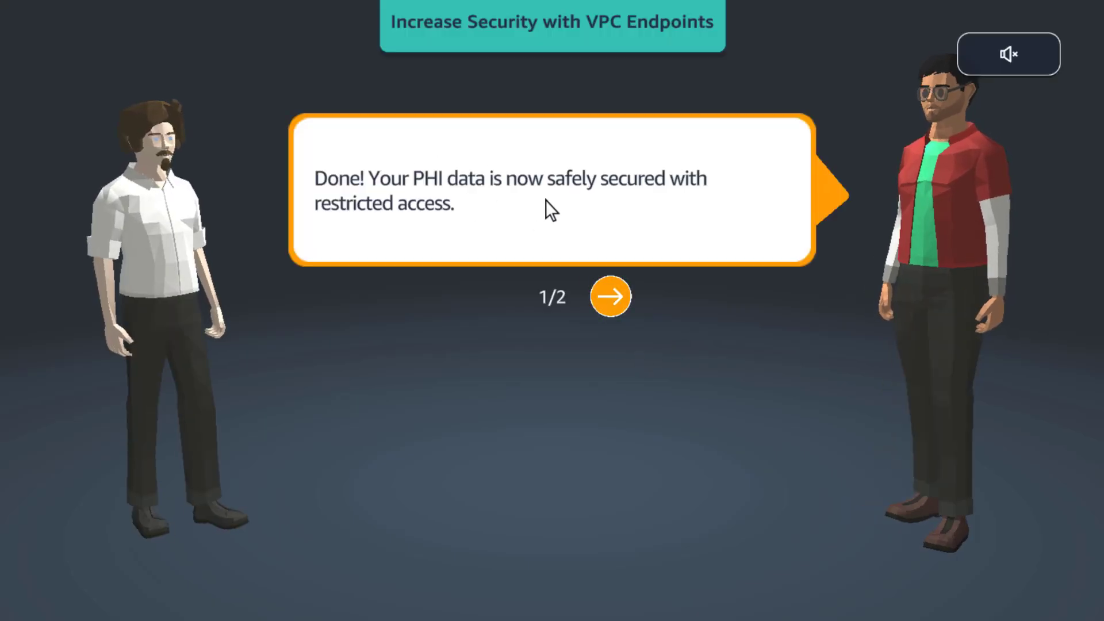
left_click(605, 308)
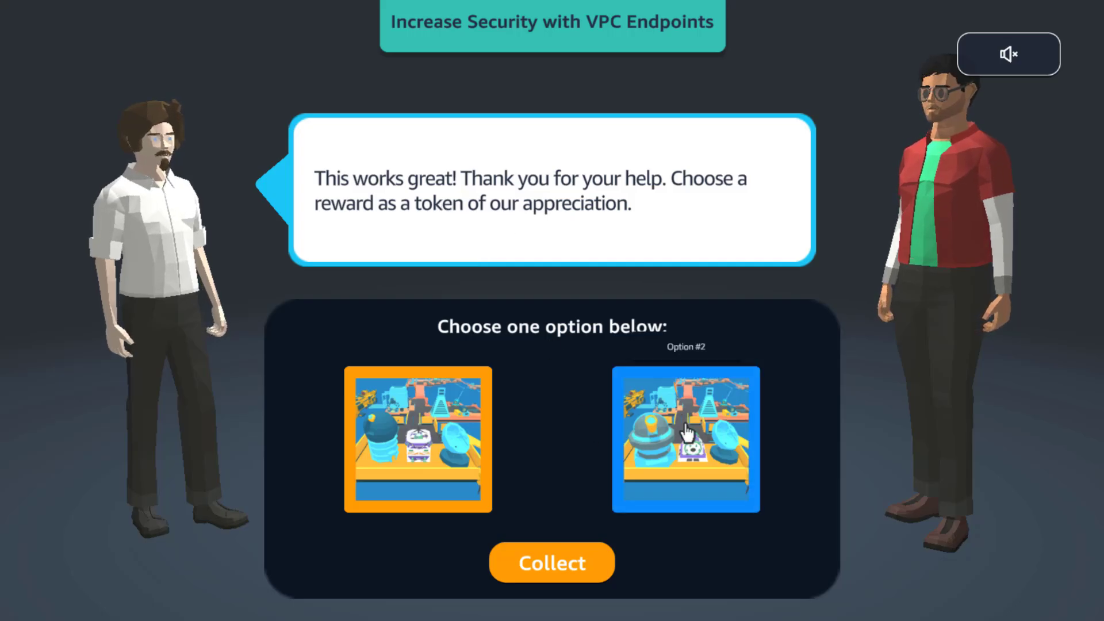
left_click(674, 381)
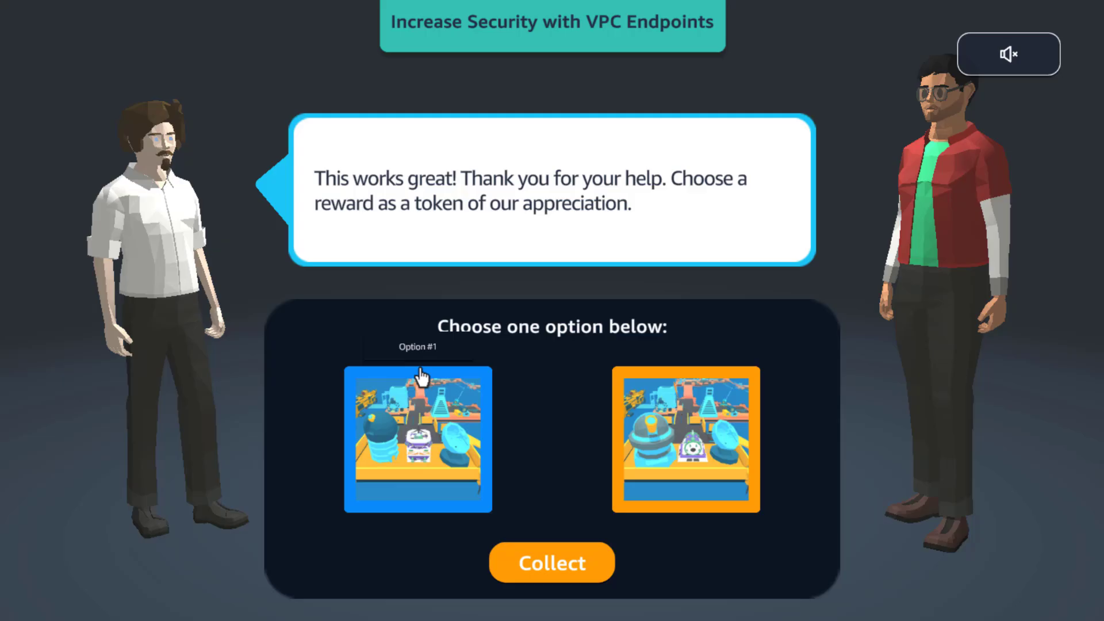
left_click(582, 564)
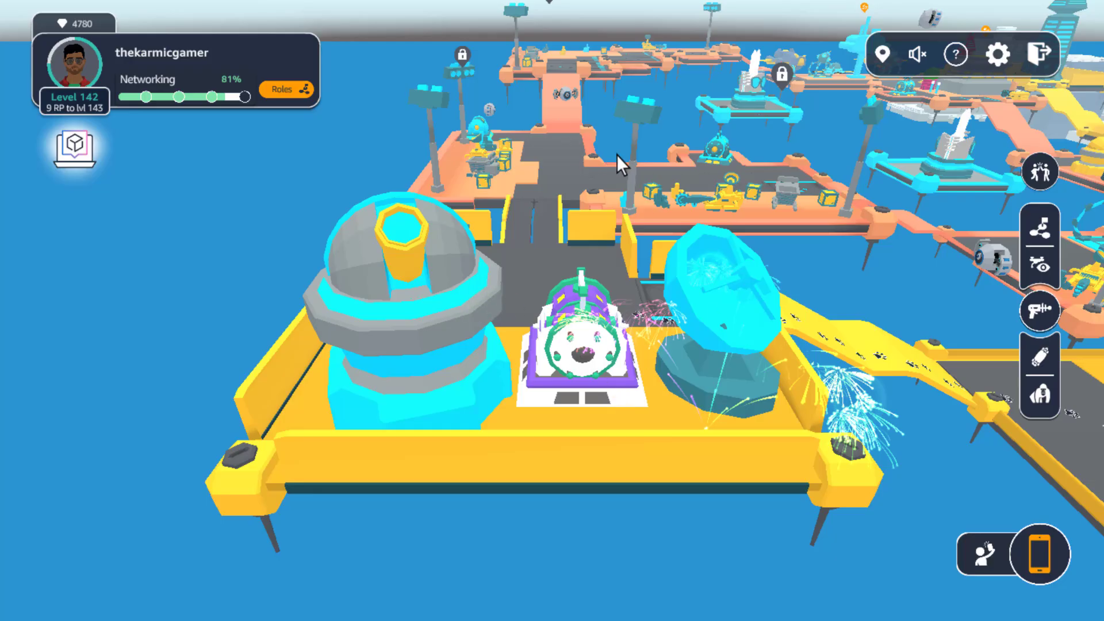
Dismiss the level-up notice, rate Increase Security with VPC Endpoints five stars and close the congratulations summary
left_click(613, 292)
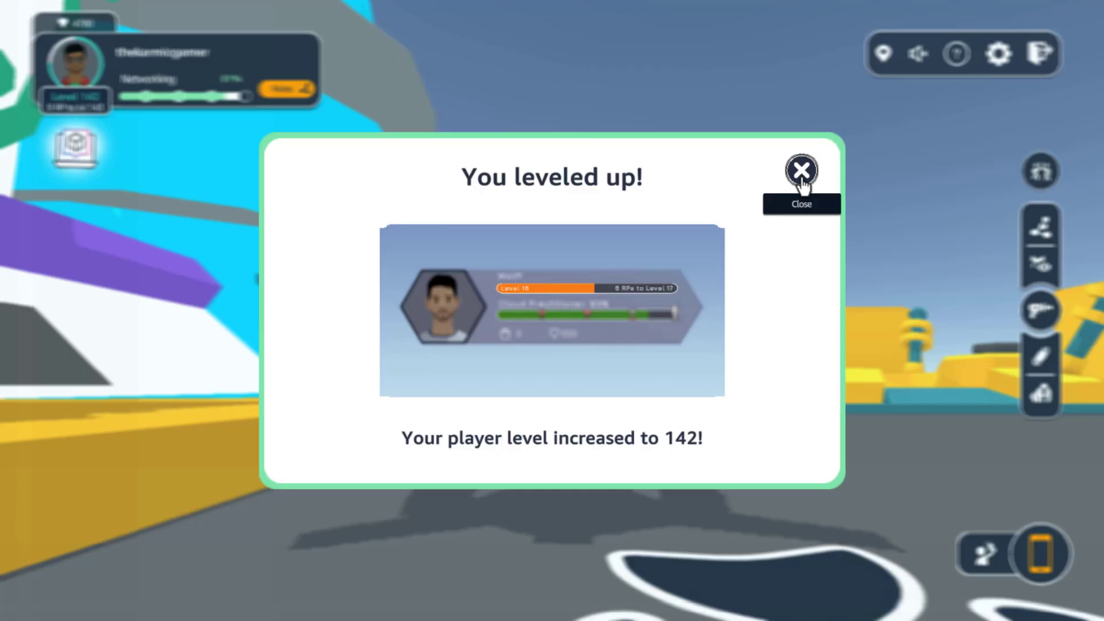
left_click(801, 172)
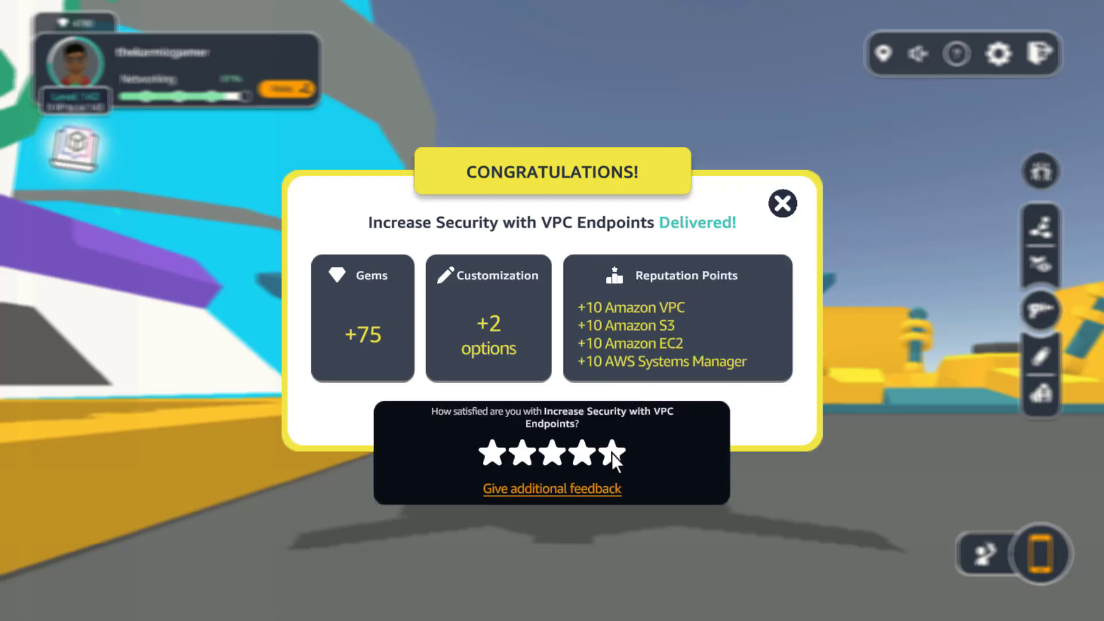
left_click(612, 453)
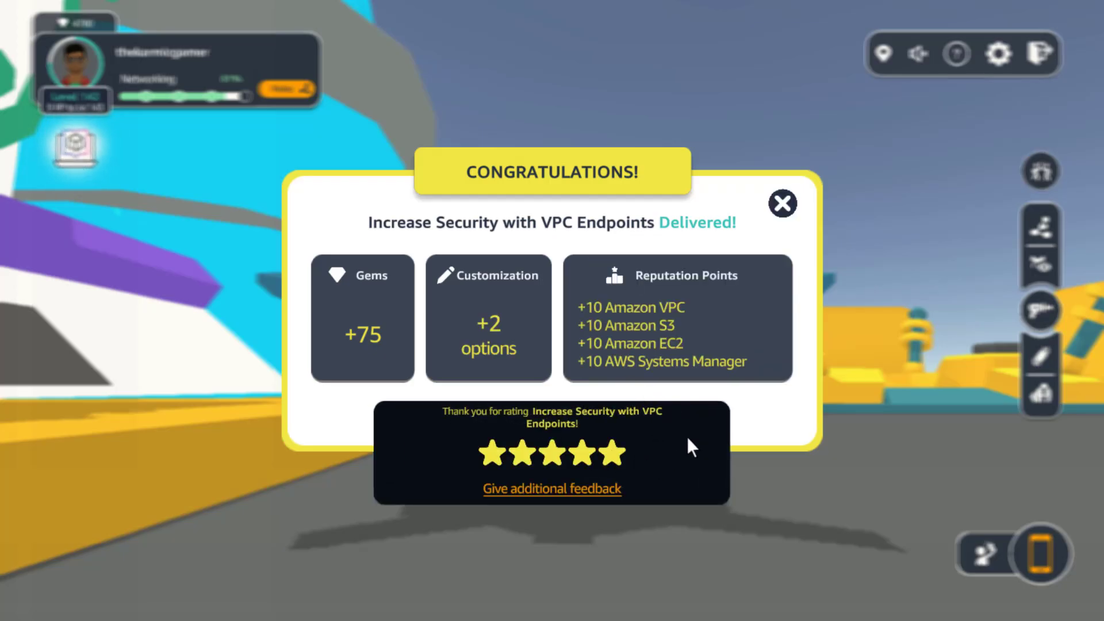
left_click(787, 213)
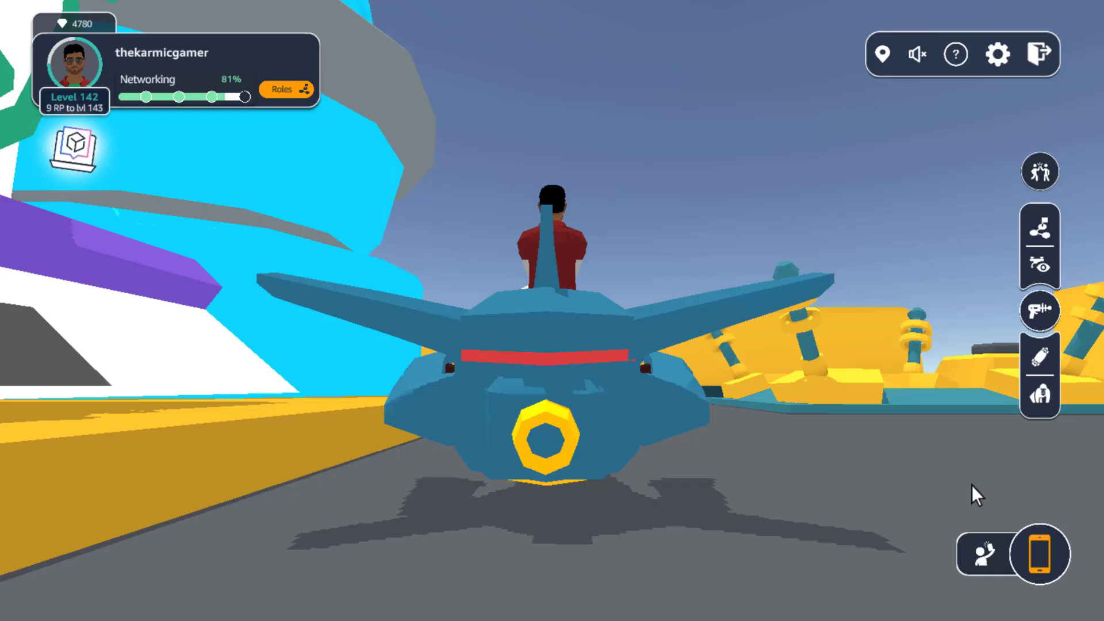
Start Drone Capture Mode, aim at the drone above the orange ramp and zap it
mouse_move(972, 486)
left_mouse_down()
mouse_move(756, 374)
mouse_move(766, 422)
left_mouse_up()
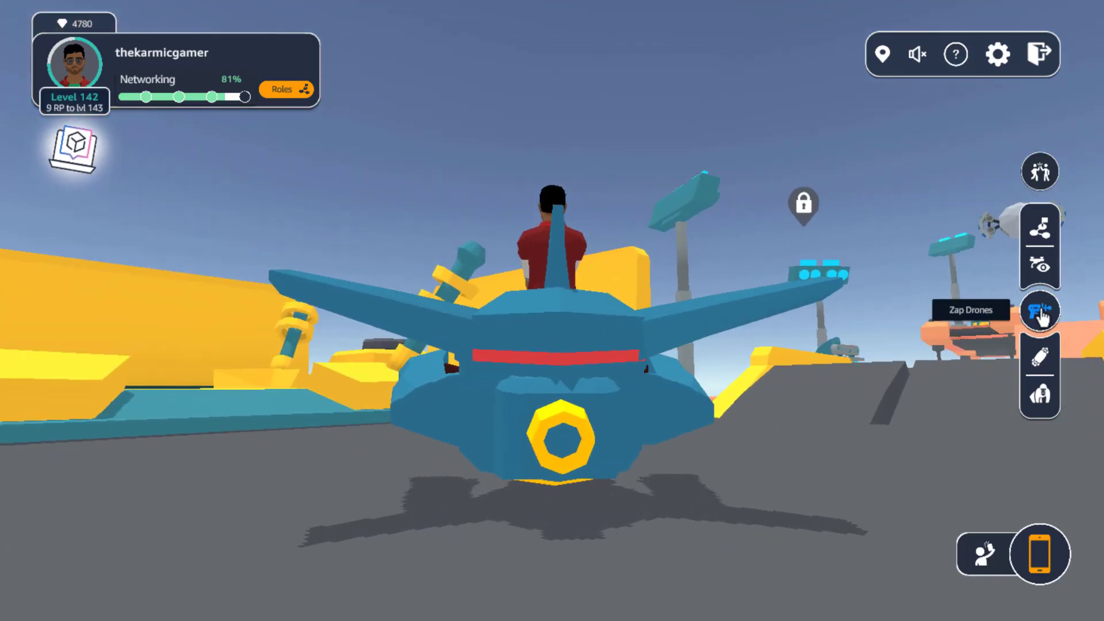
left_click(1028, 313)
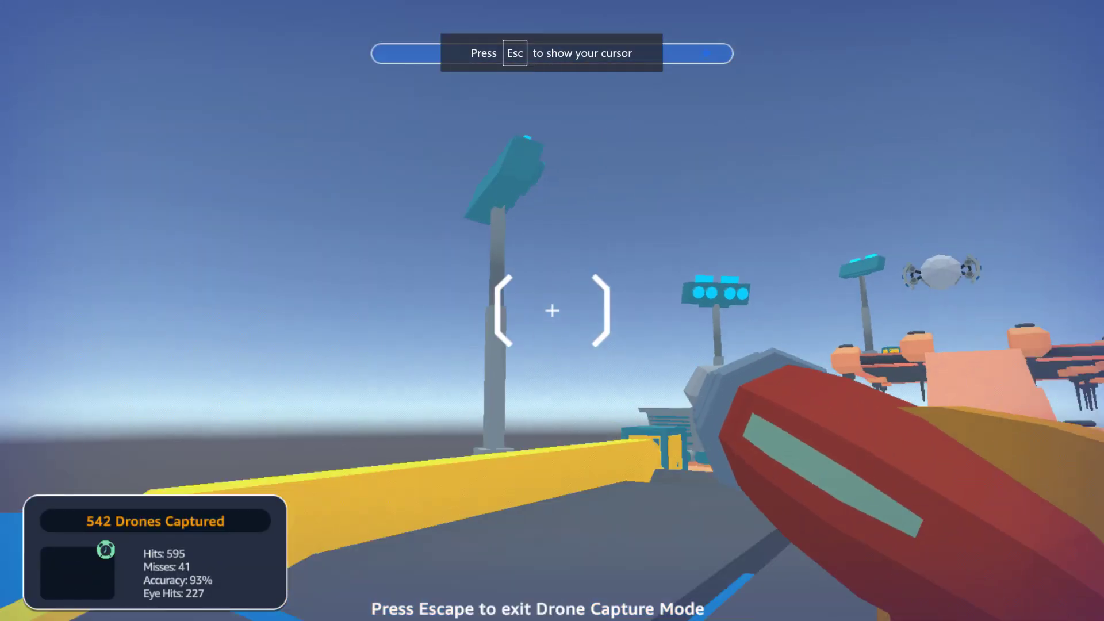
key("w")
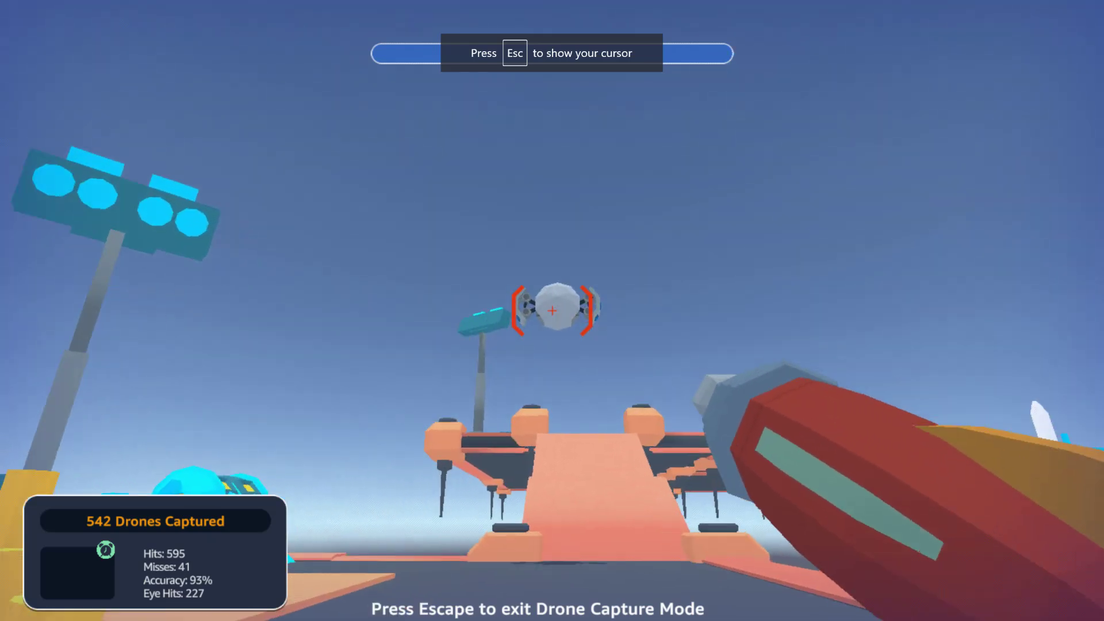
left_click(552, 311)
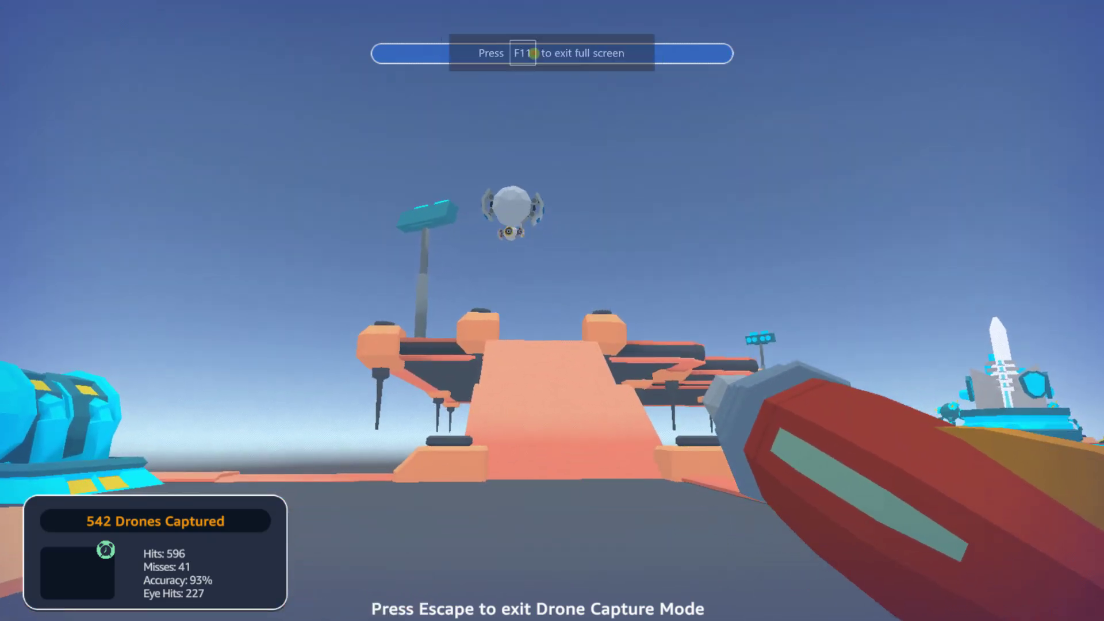
Try to answer the drone quiz question on AWS Transit Gateway attachment types, with VPC and VPN among the selections
left_click(476, 380)
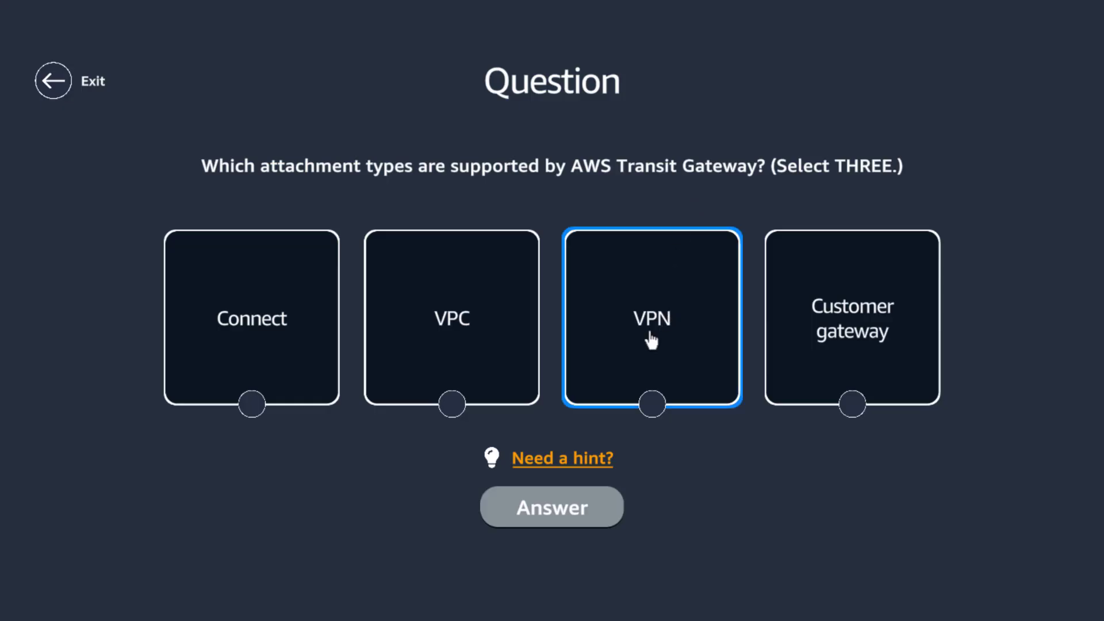
left_click(444, 325)
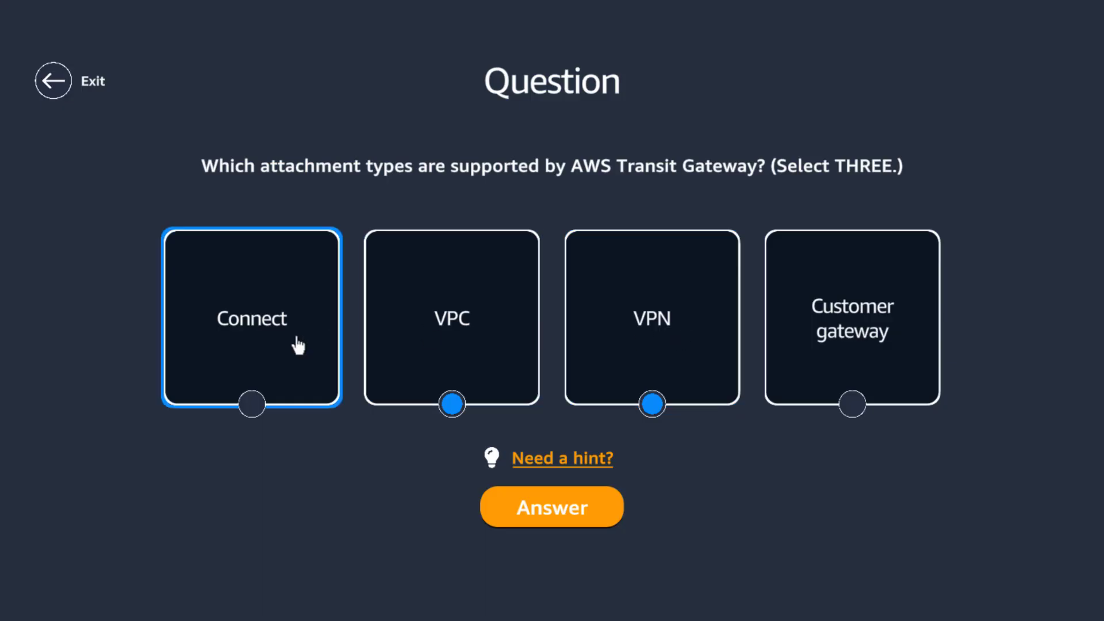
left_click(570, 508)
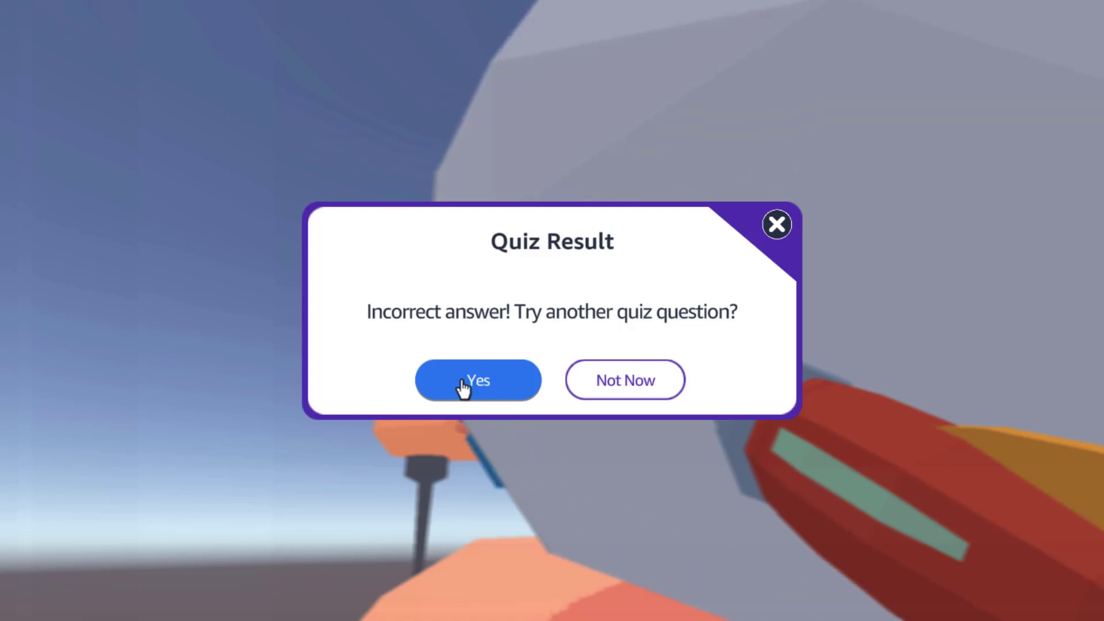
Take another quiz question, answer NAT gateway for private subnet internet access and collect the reward
left_click(463, 383)
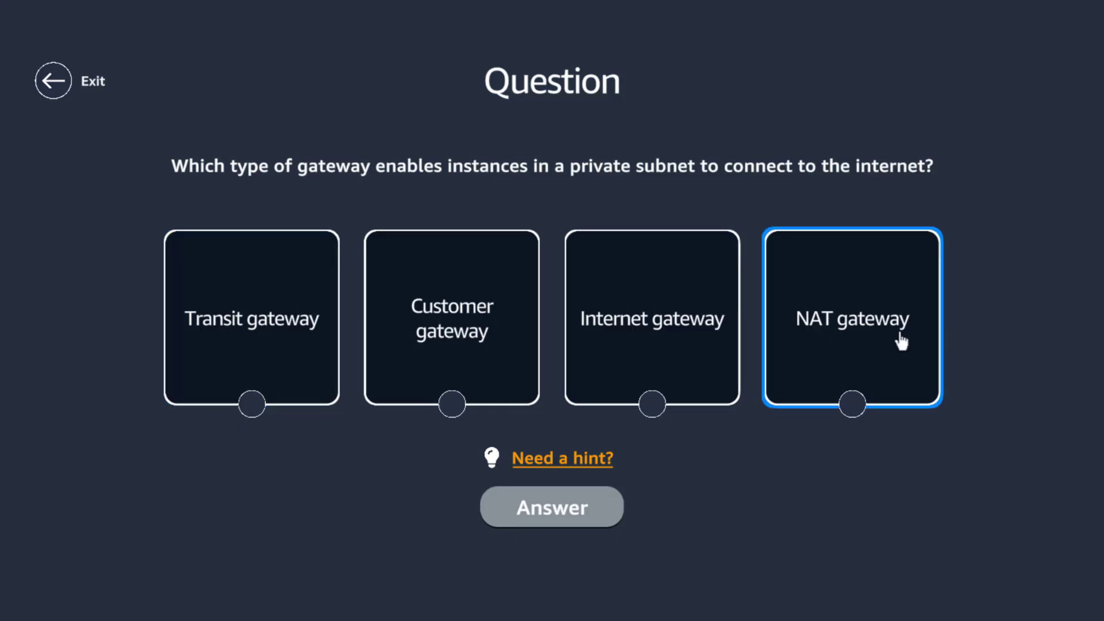
left_click(903, 342)
left_click(560, 514)
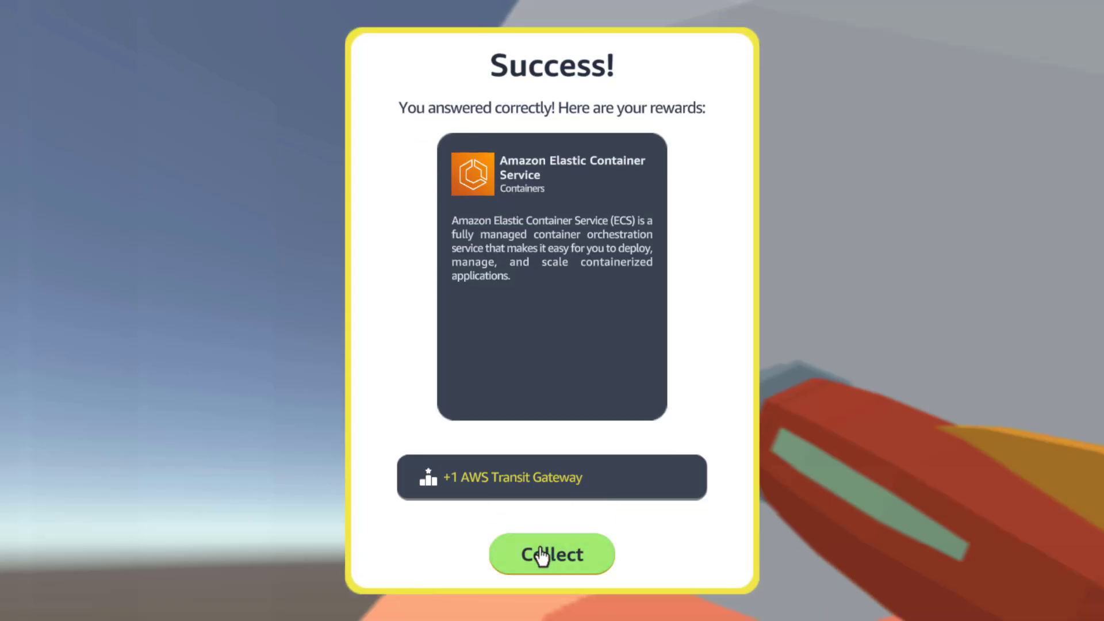
left_click(552, 554)
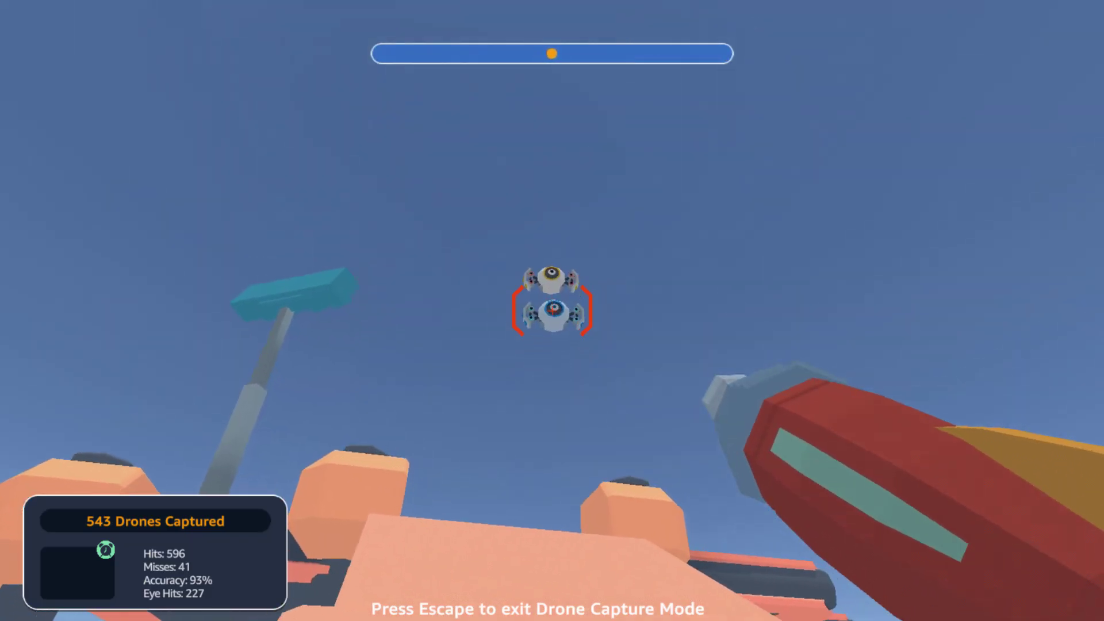
Zap the next drone and answer its VPC endpoint support question with "All AWS services support VPC endpoints."
left_click(552, 311)
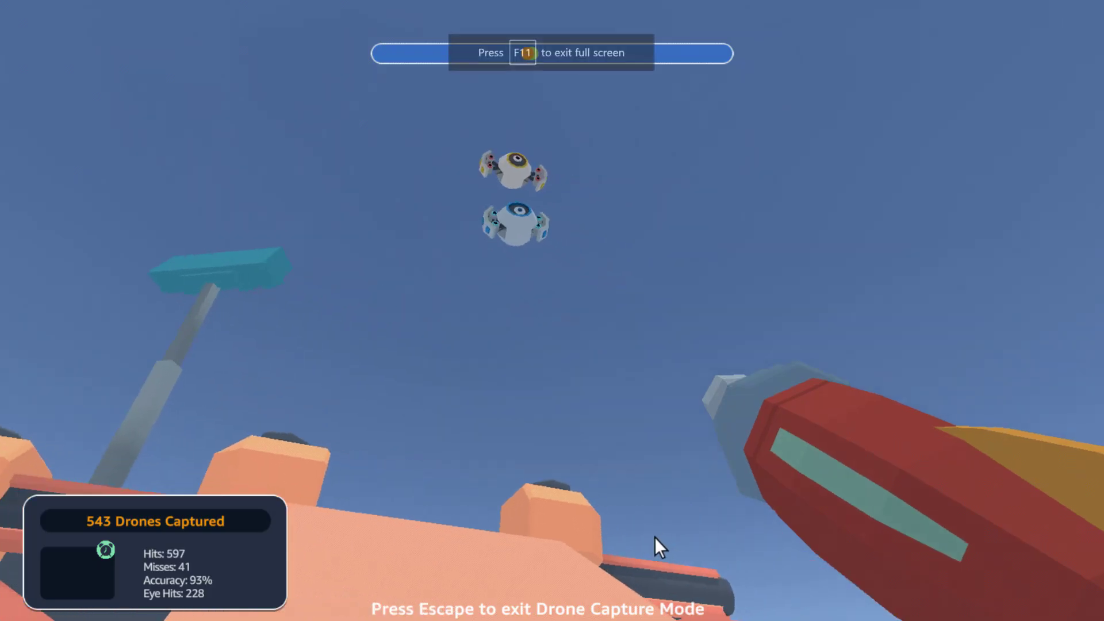
left_click(451, 381)
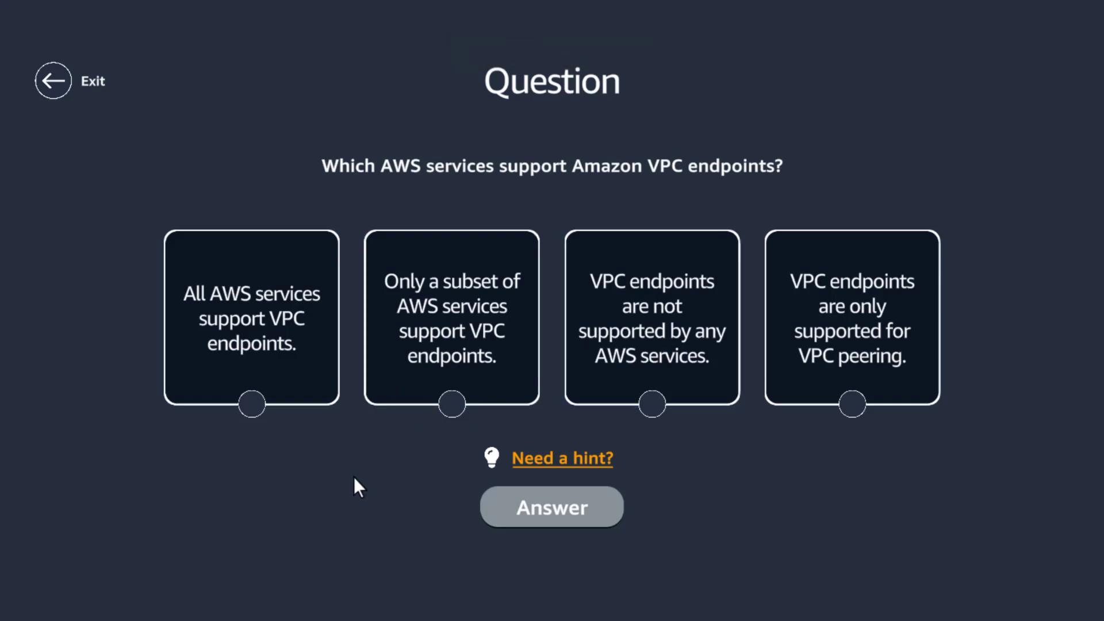
left_click(282, 353)
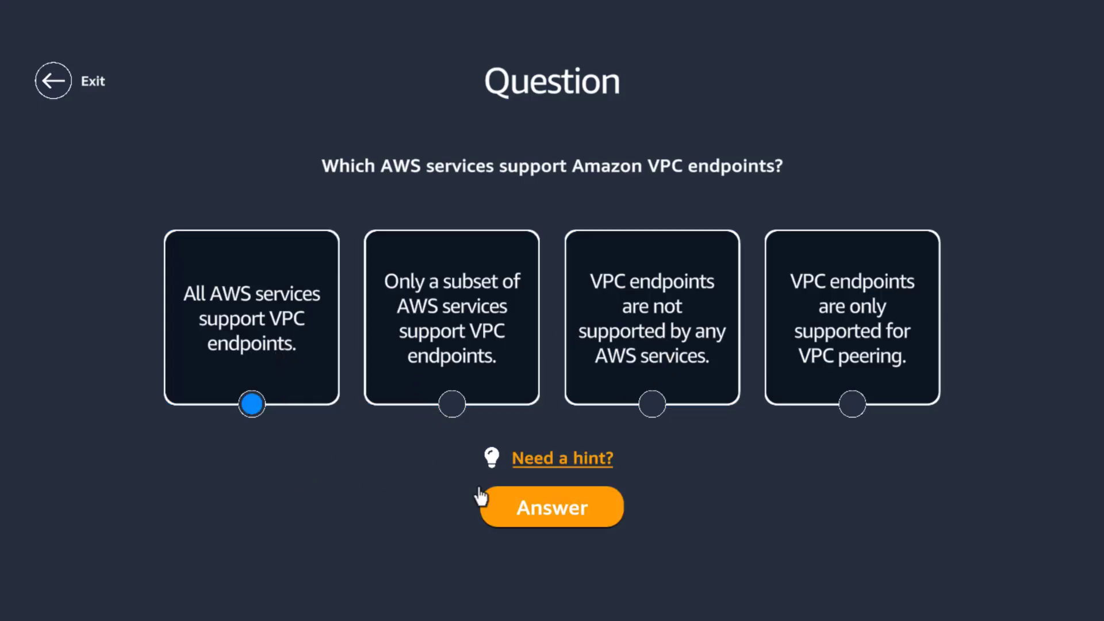
left_click(521, 514)
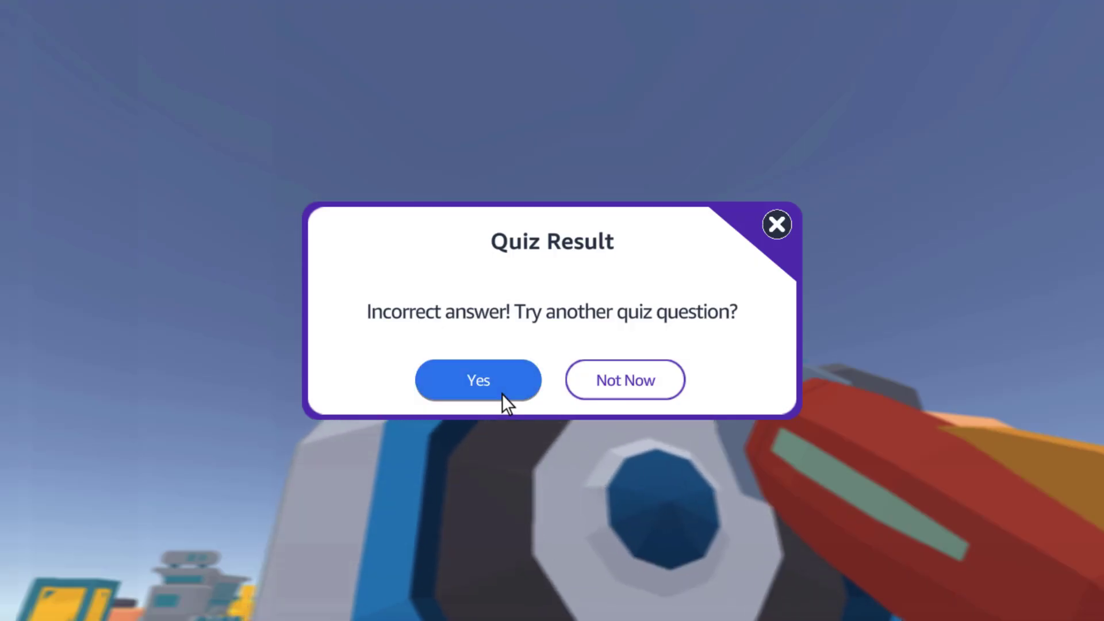
Take another quiz question and answer Both for the CIDR types supported by AWS Transit Gateway
left_click(486, 381)
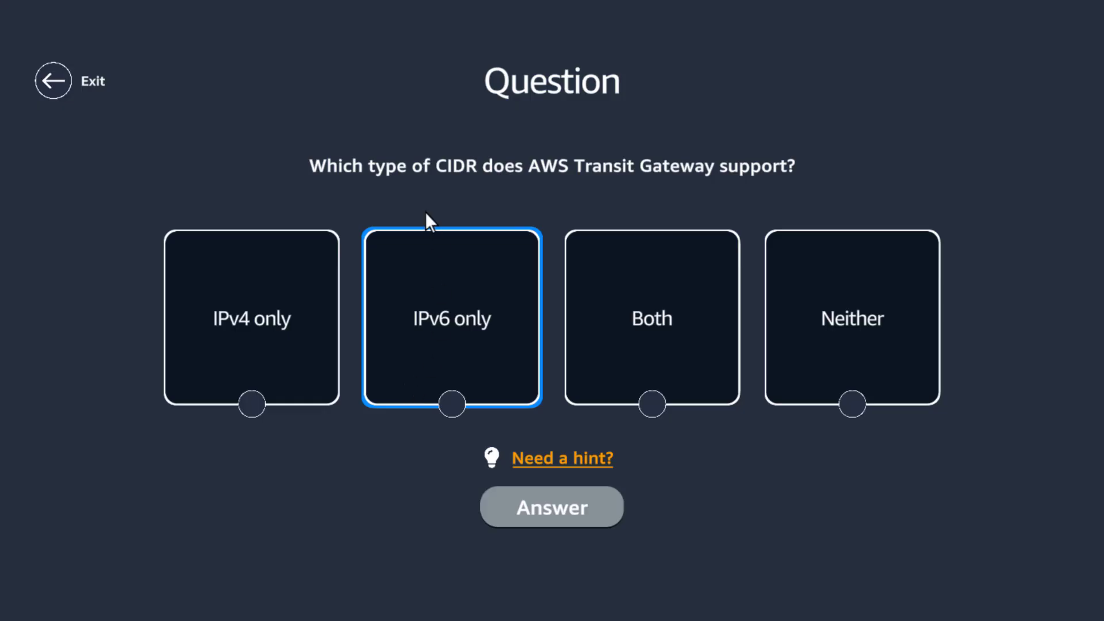
left_click(638, 342)
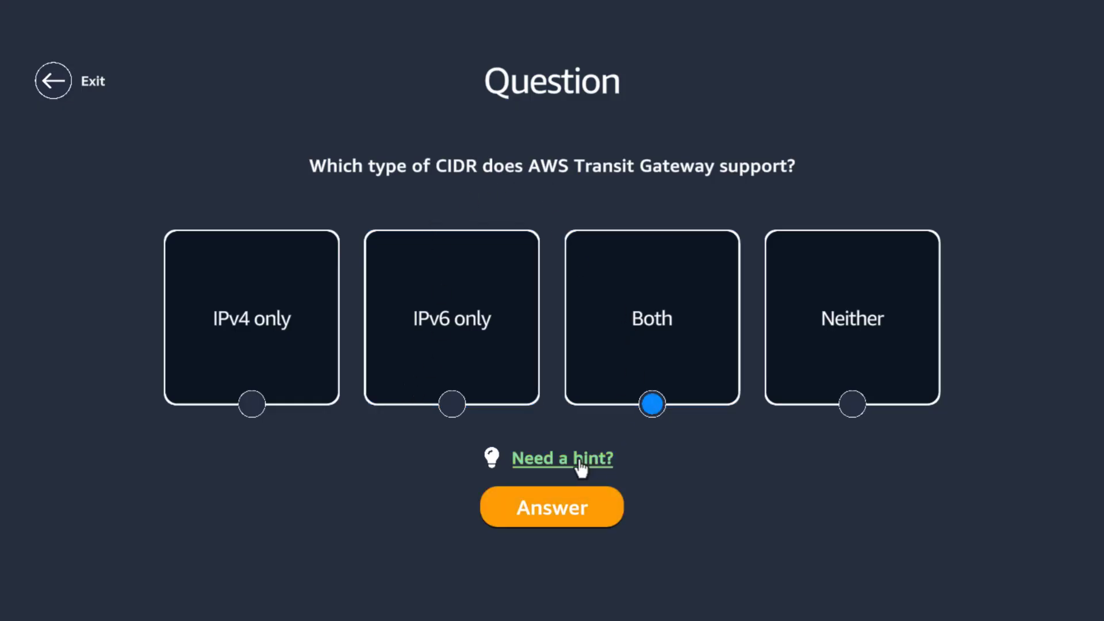
left_click(575, 511)
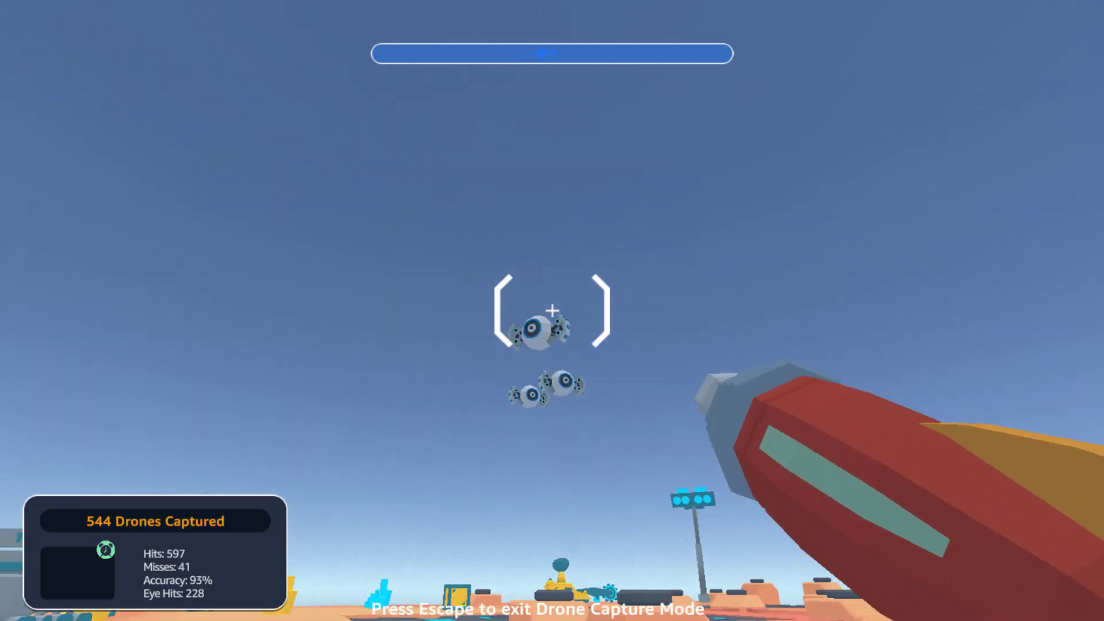
Zap the next drone, answer its VPC endpoint types question with Interface endpoint and Gateway endpoint, and collect the reward
left_click(552, 311)
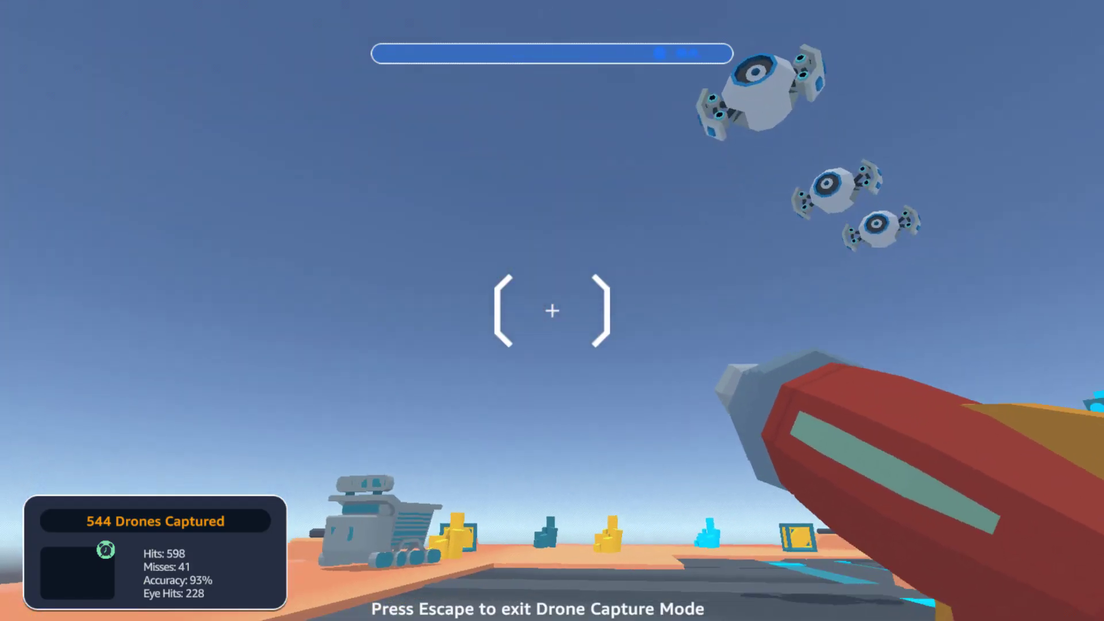
left_click(486, 389)
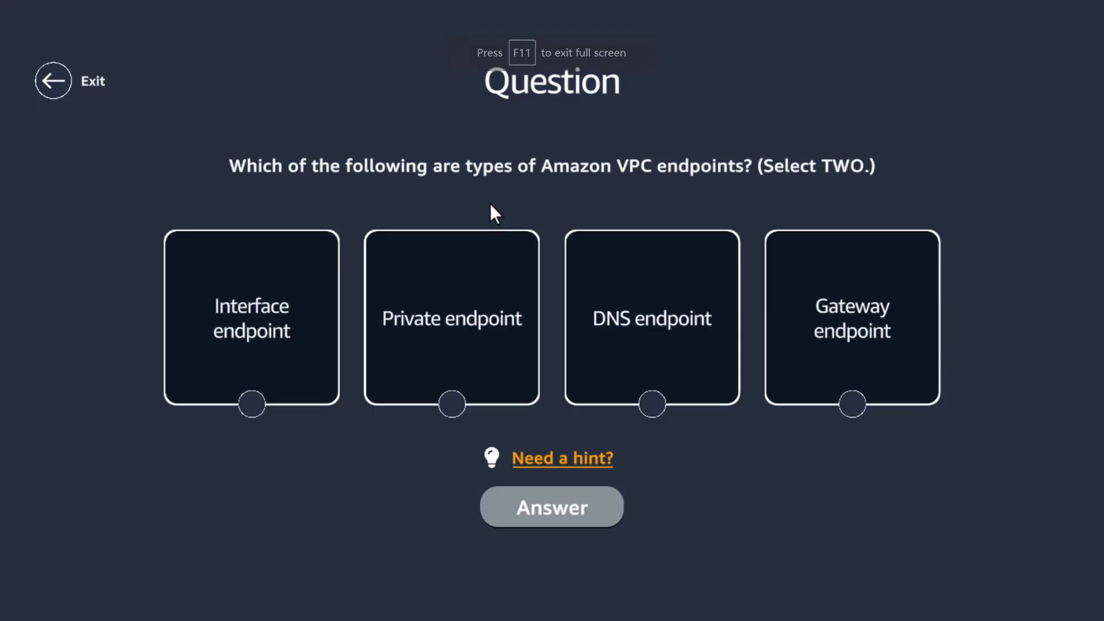
left_click(285, 326)
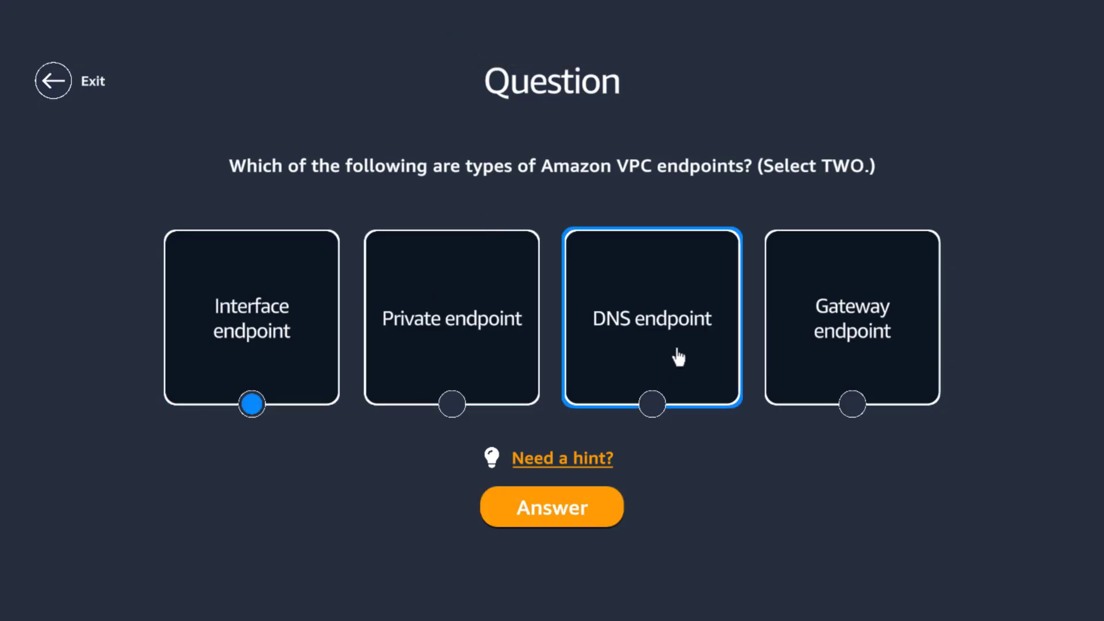
left_click(872, 361)
left_click(575, 509)
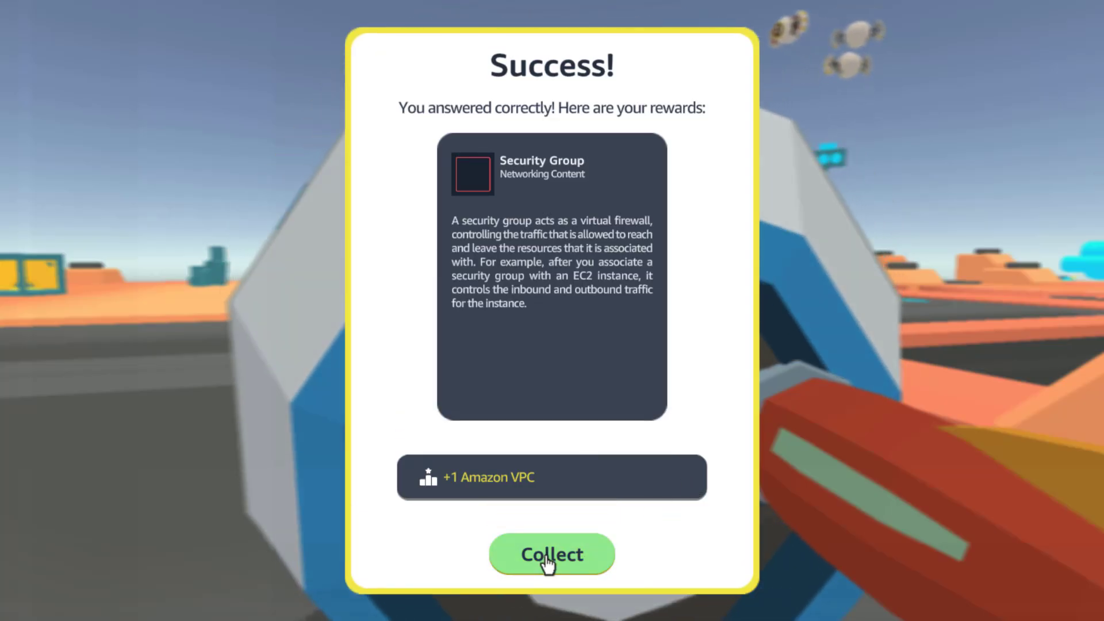
left_click(545, 557)
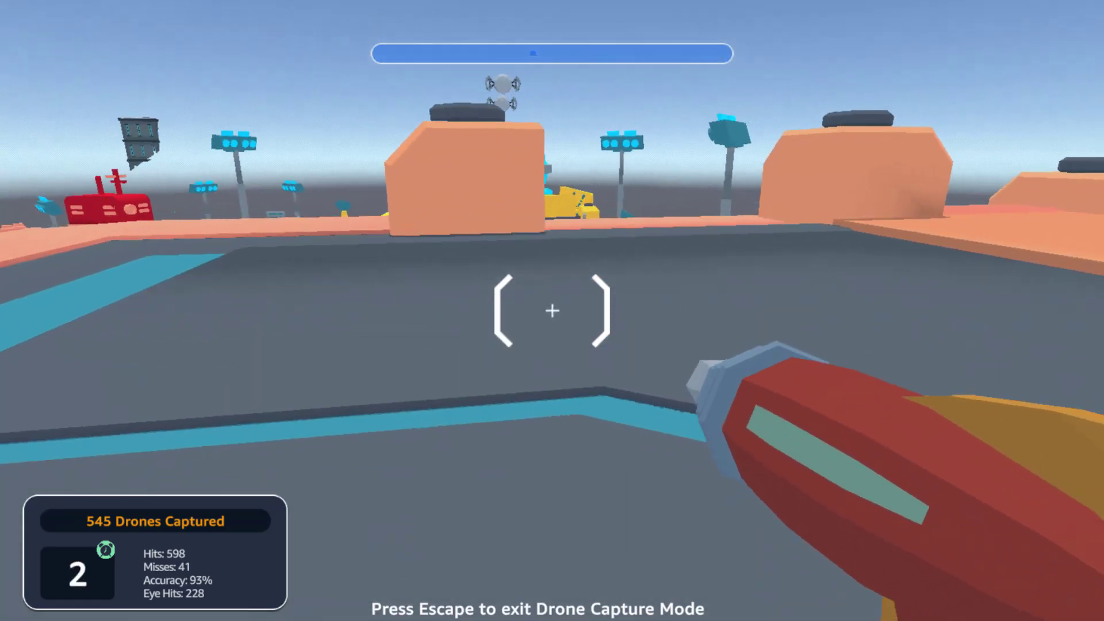
Advance past the orange barriers and along the grey roadway toward the yellow-walled platform in Drone Capture Mode
key("w")
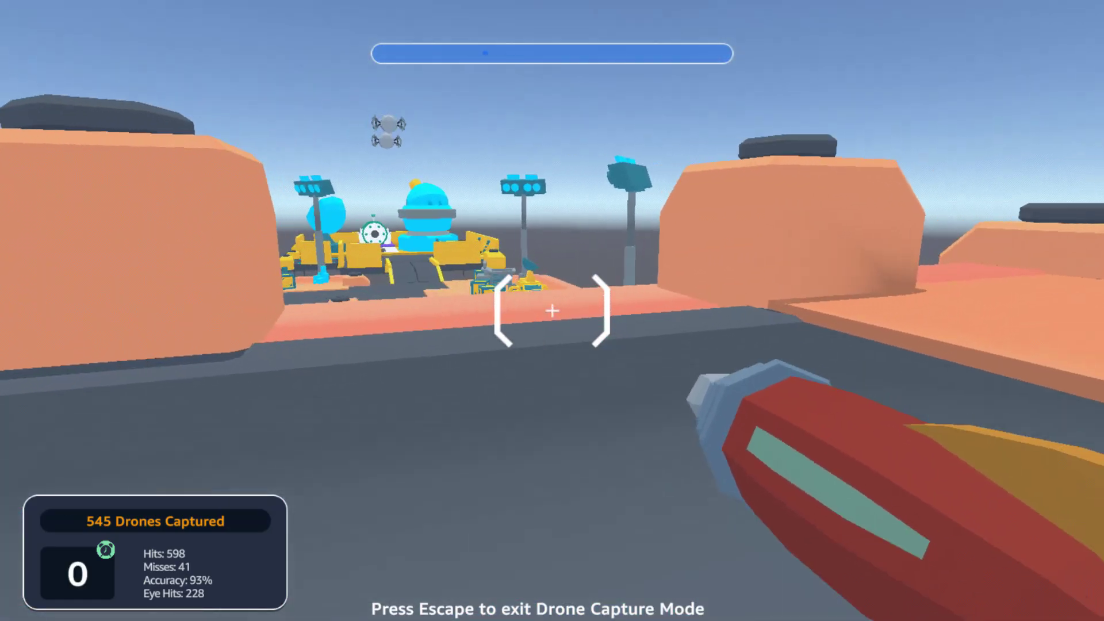
key("w")
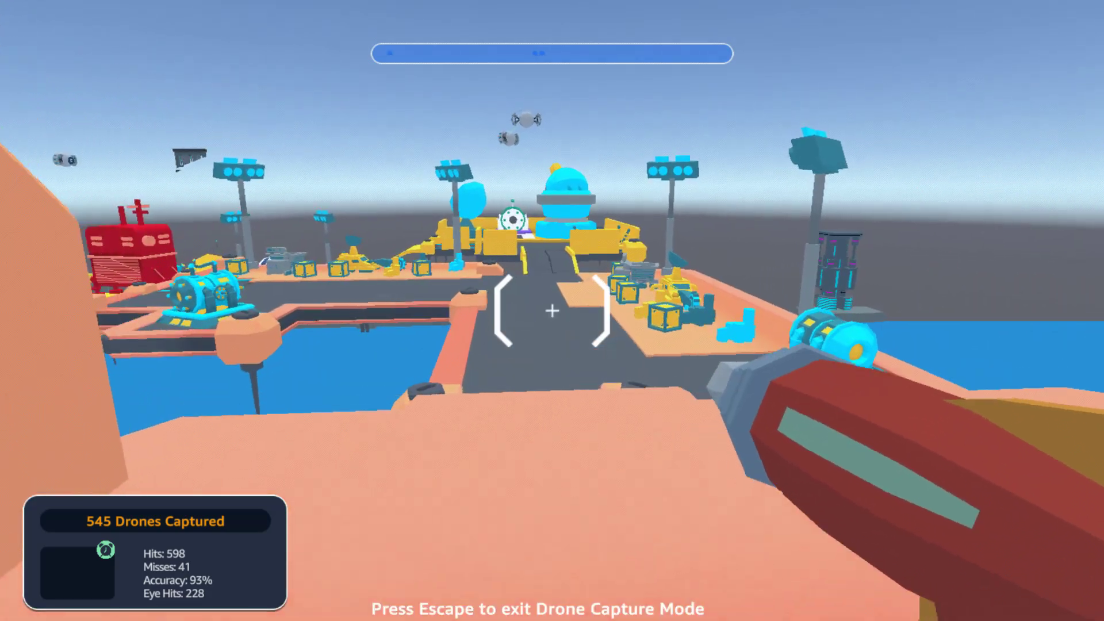
key("w")
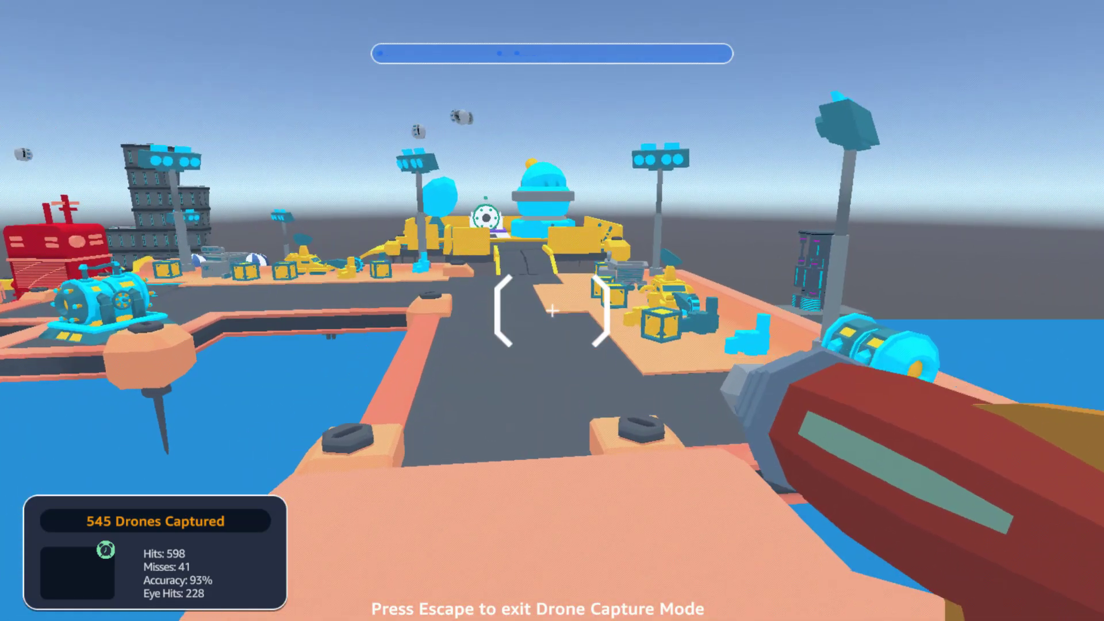
key("w")
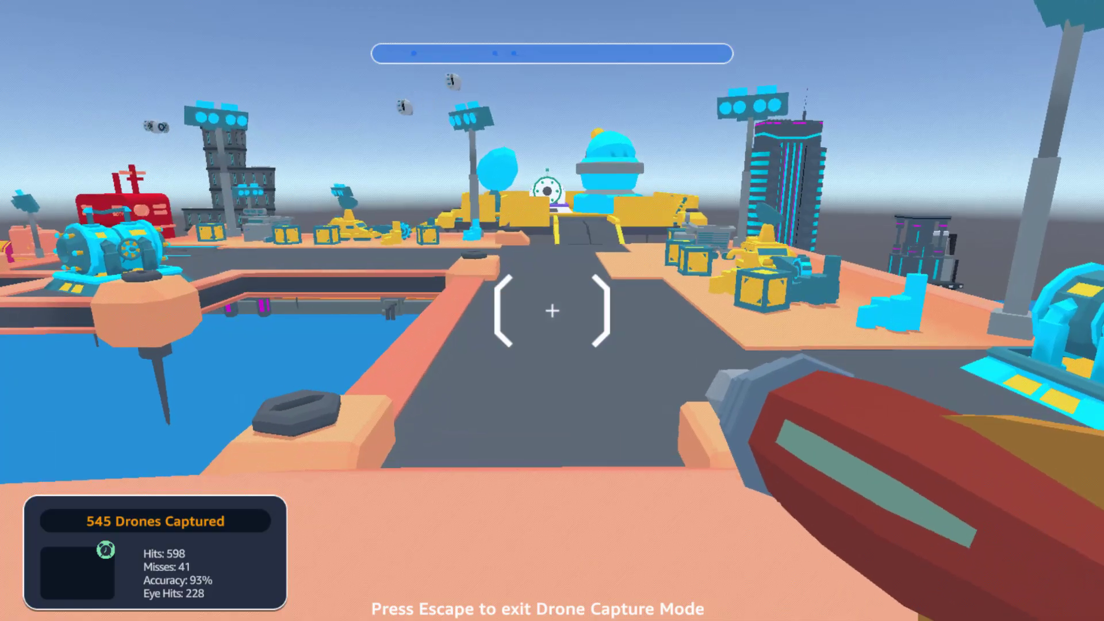
key("w")
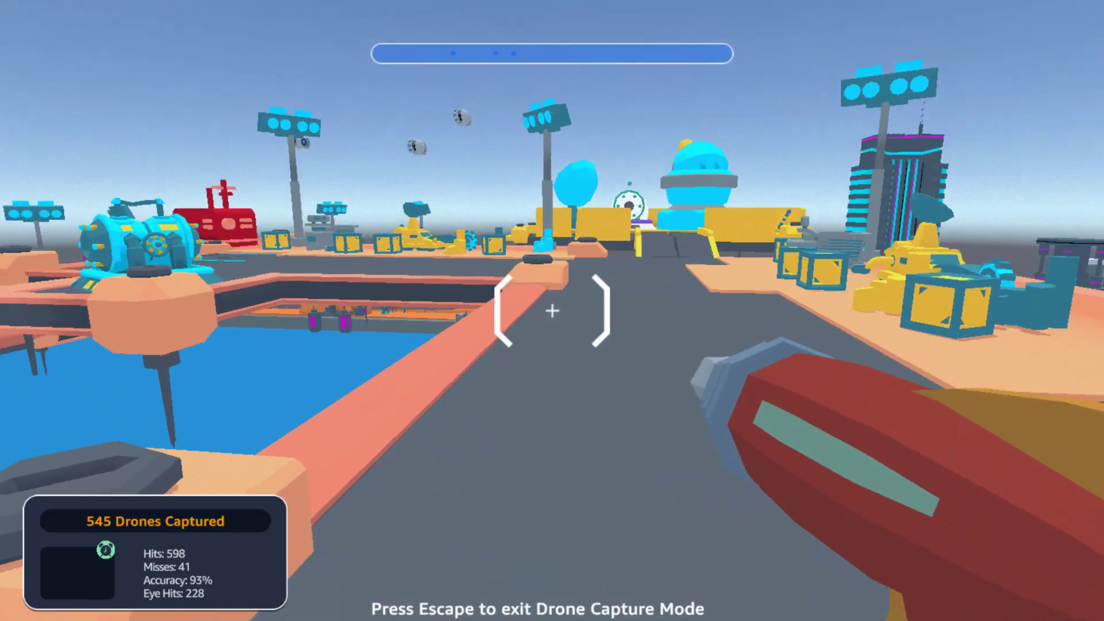
key("w")
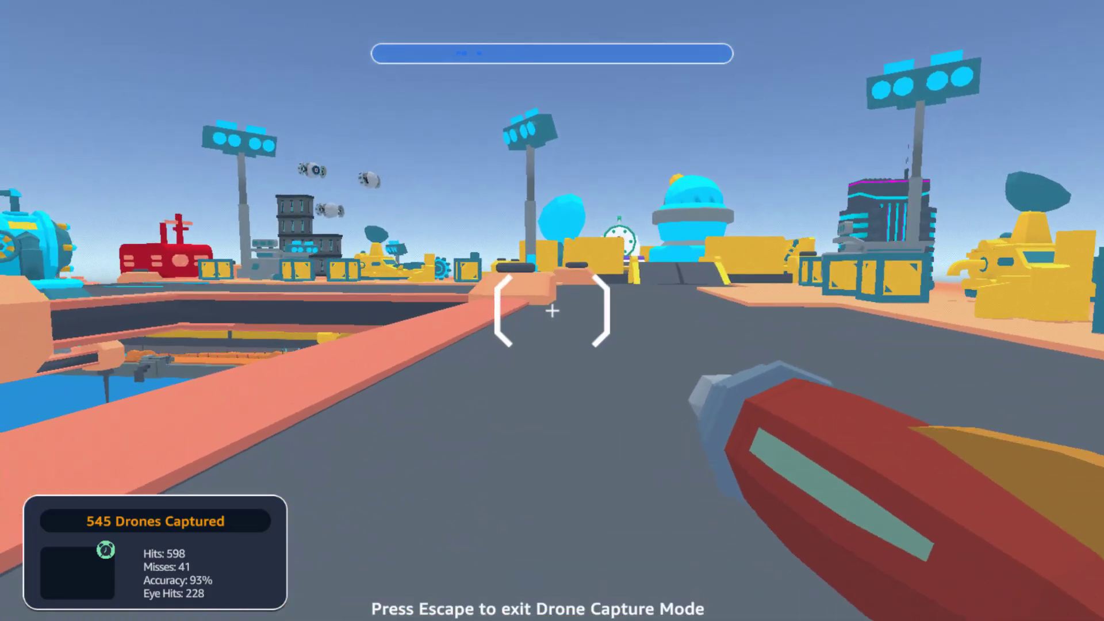
key("w")
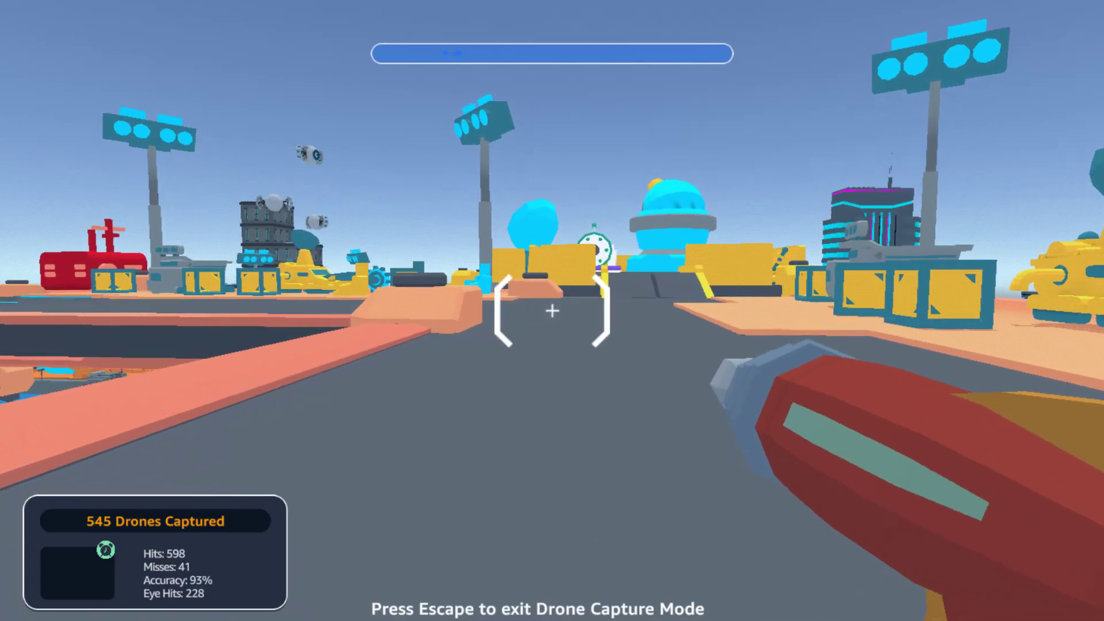
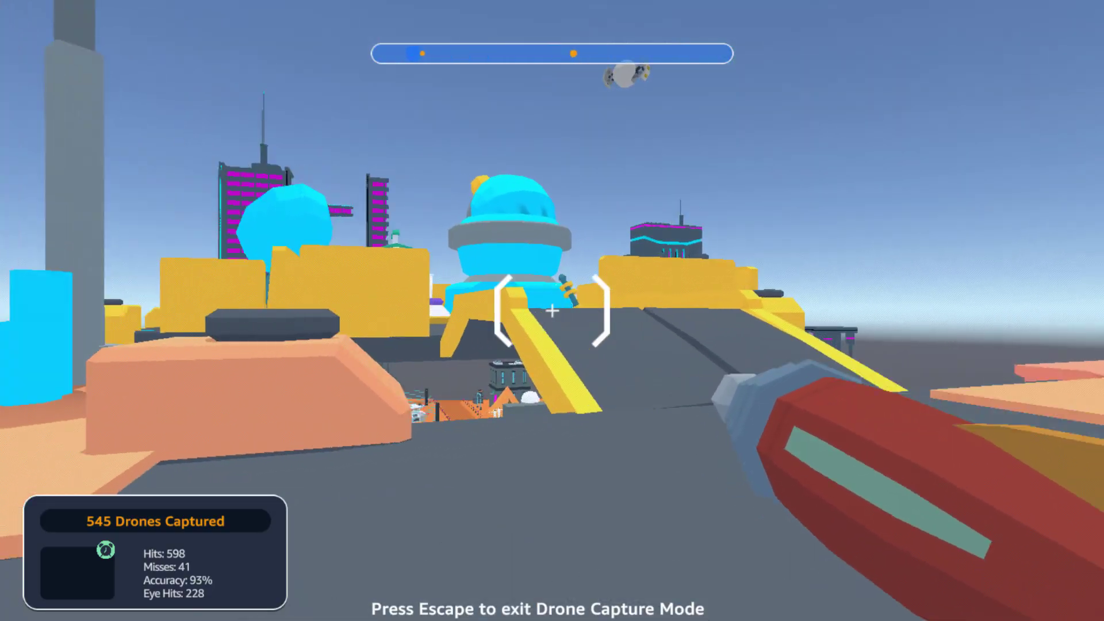
Climb the yellow-railed ramp onto the platform with the round white machine and switch the game to full screen
key("w")
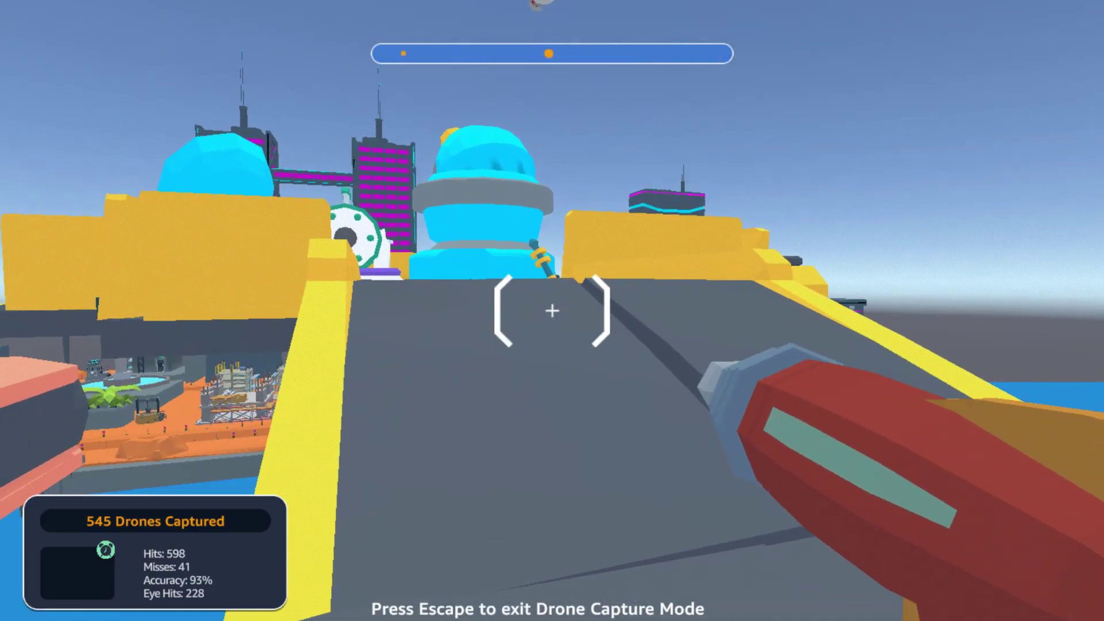
key("w")
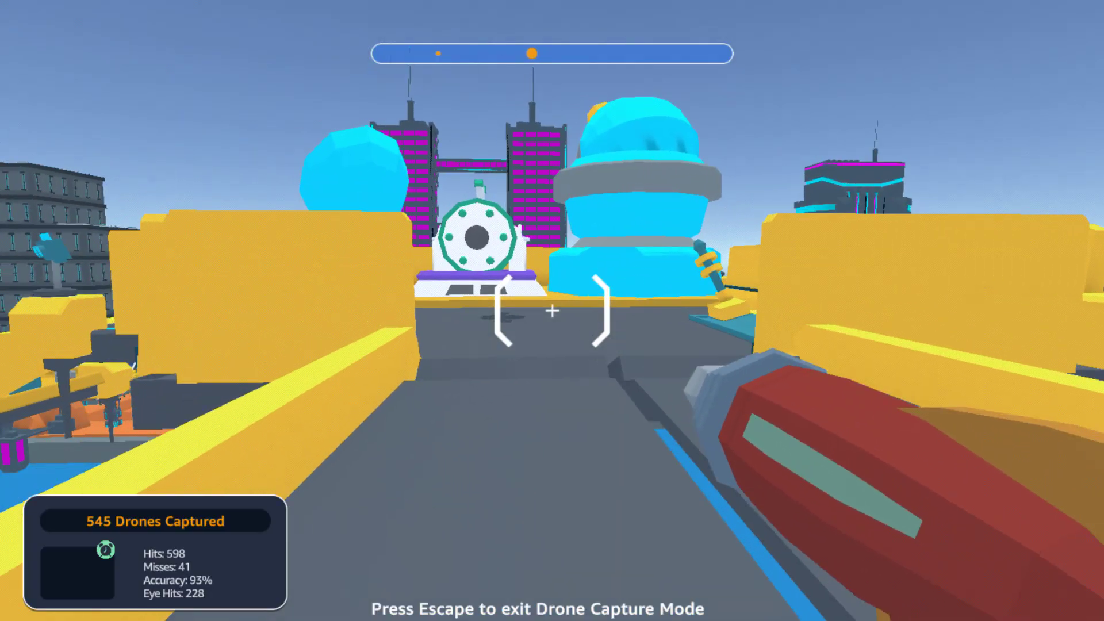
key("w")
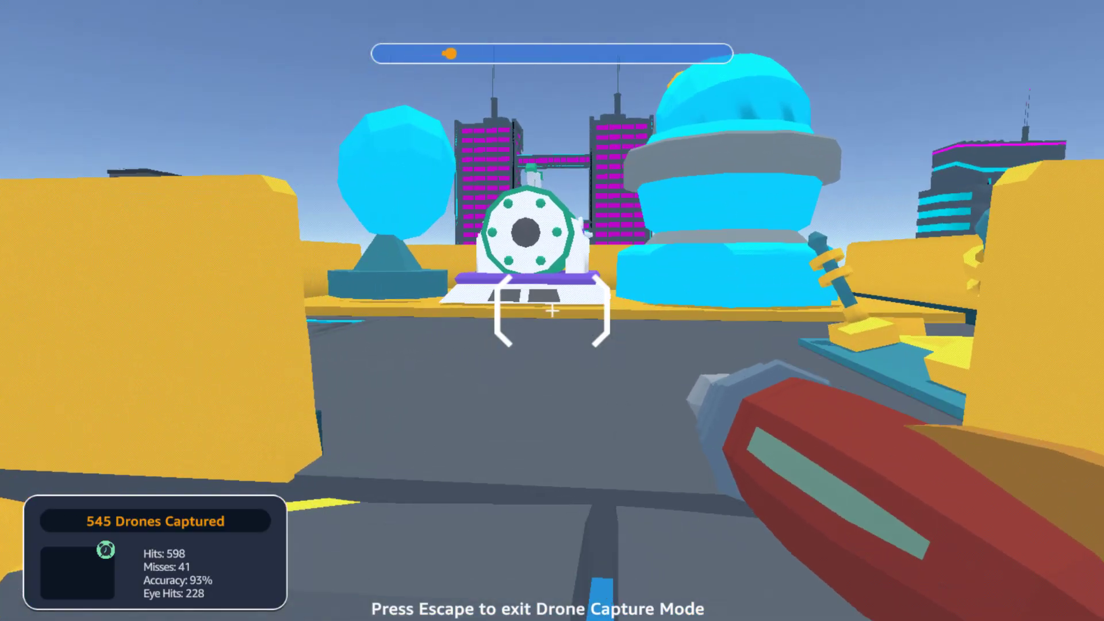
key("w")
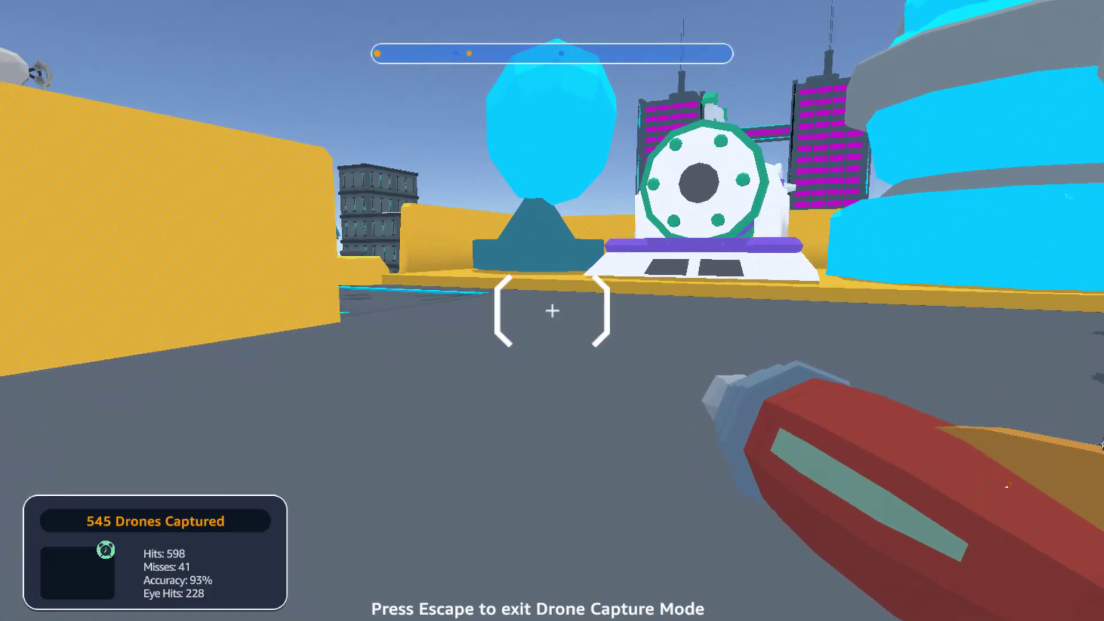
key("F11")
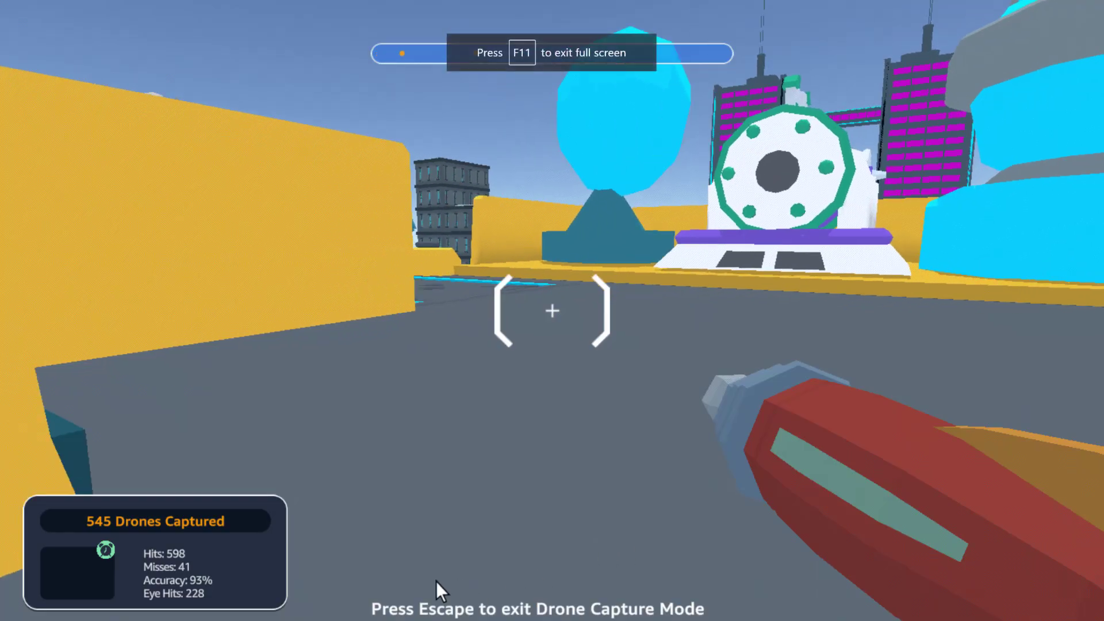